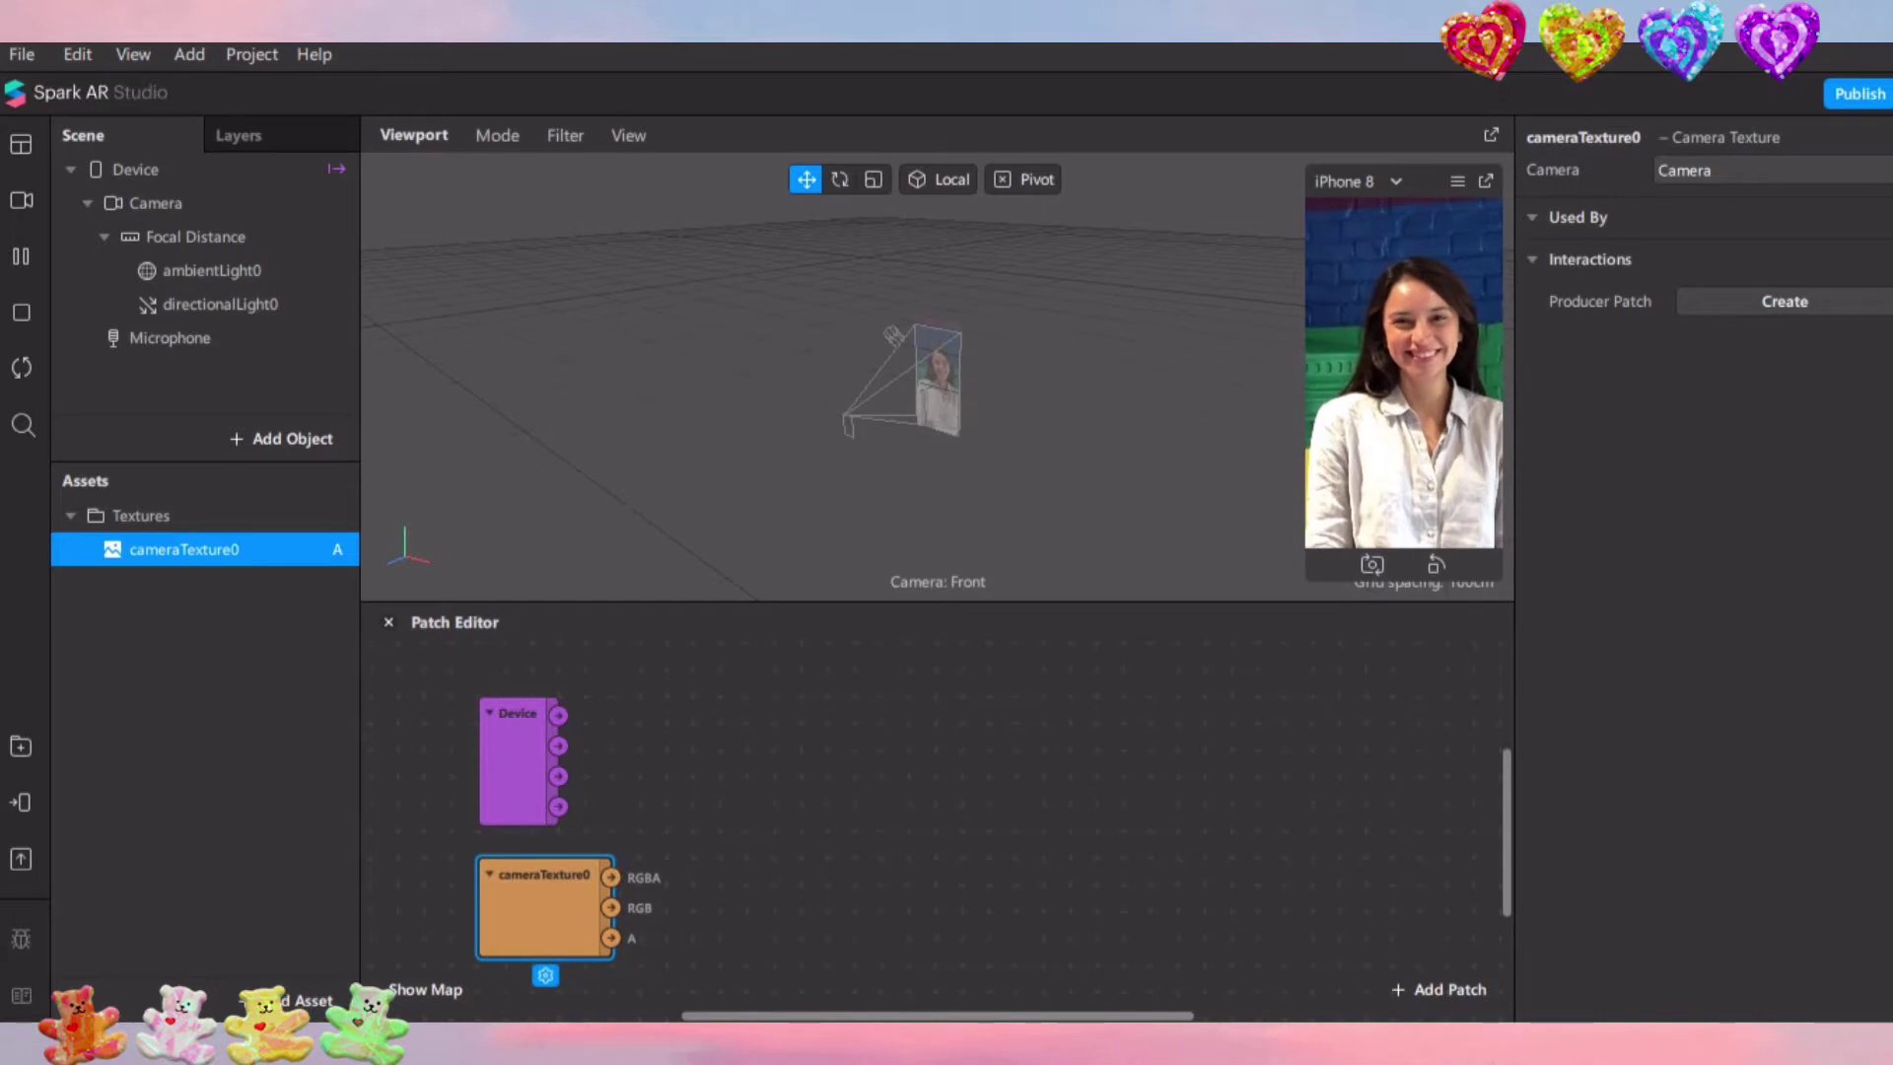
Add a Divide patch beside the Device patch and feed its First Value and Second Value from Device's second and third outputs
right_click(708, 758)
type("divide")
key("Return")
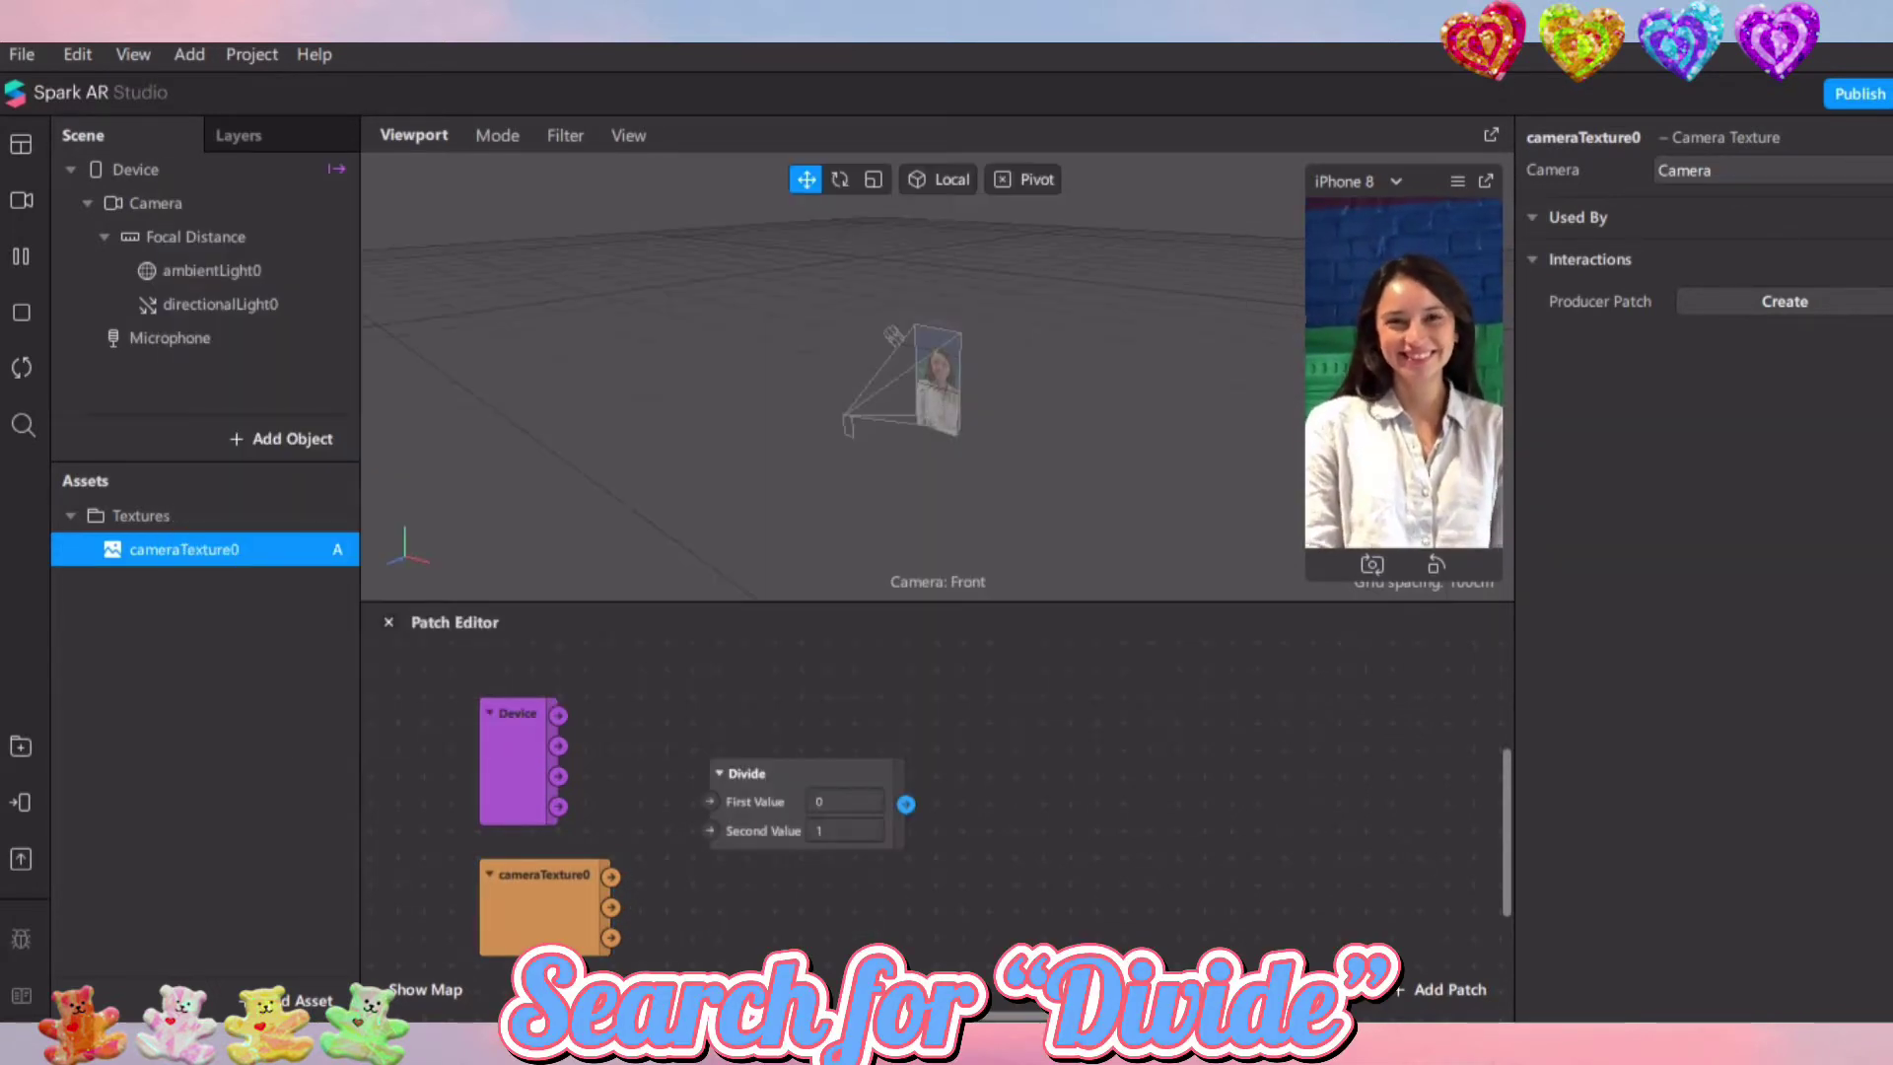
left_click_drag(746, 774, 677, 740)
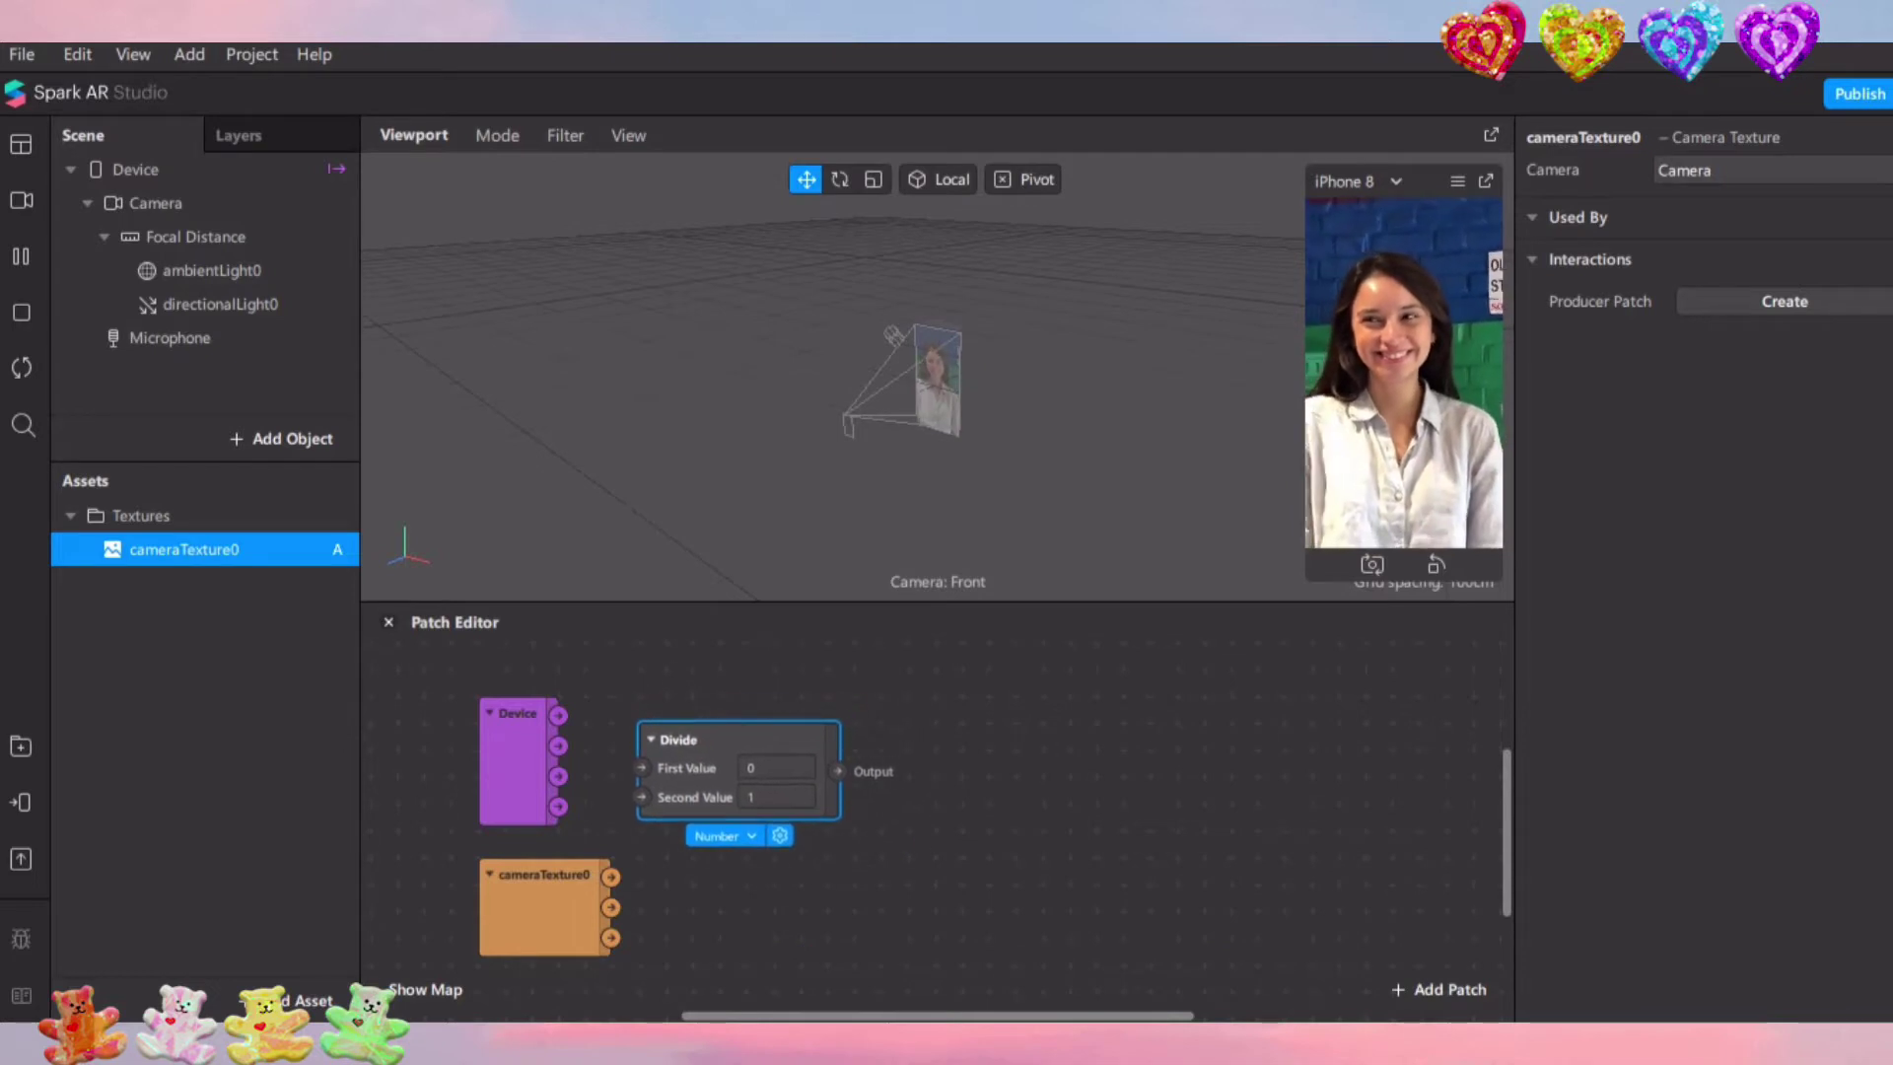
left_click_drag(559, 747, 642, 797)
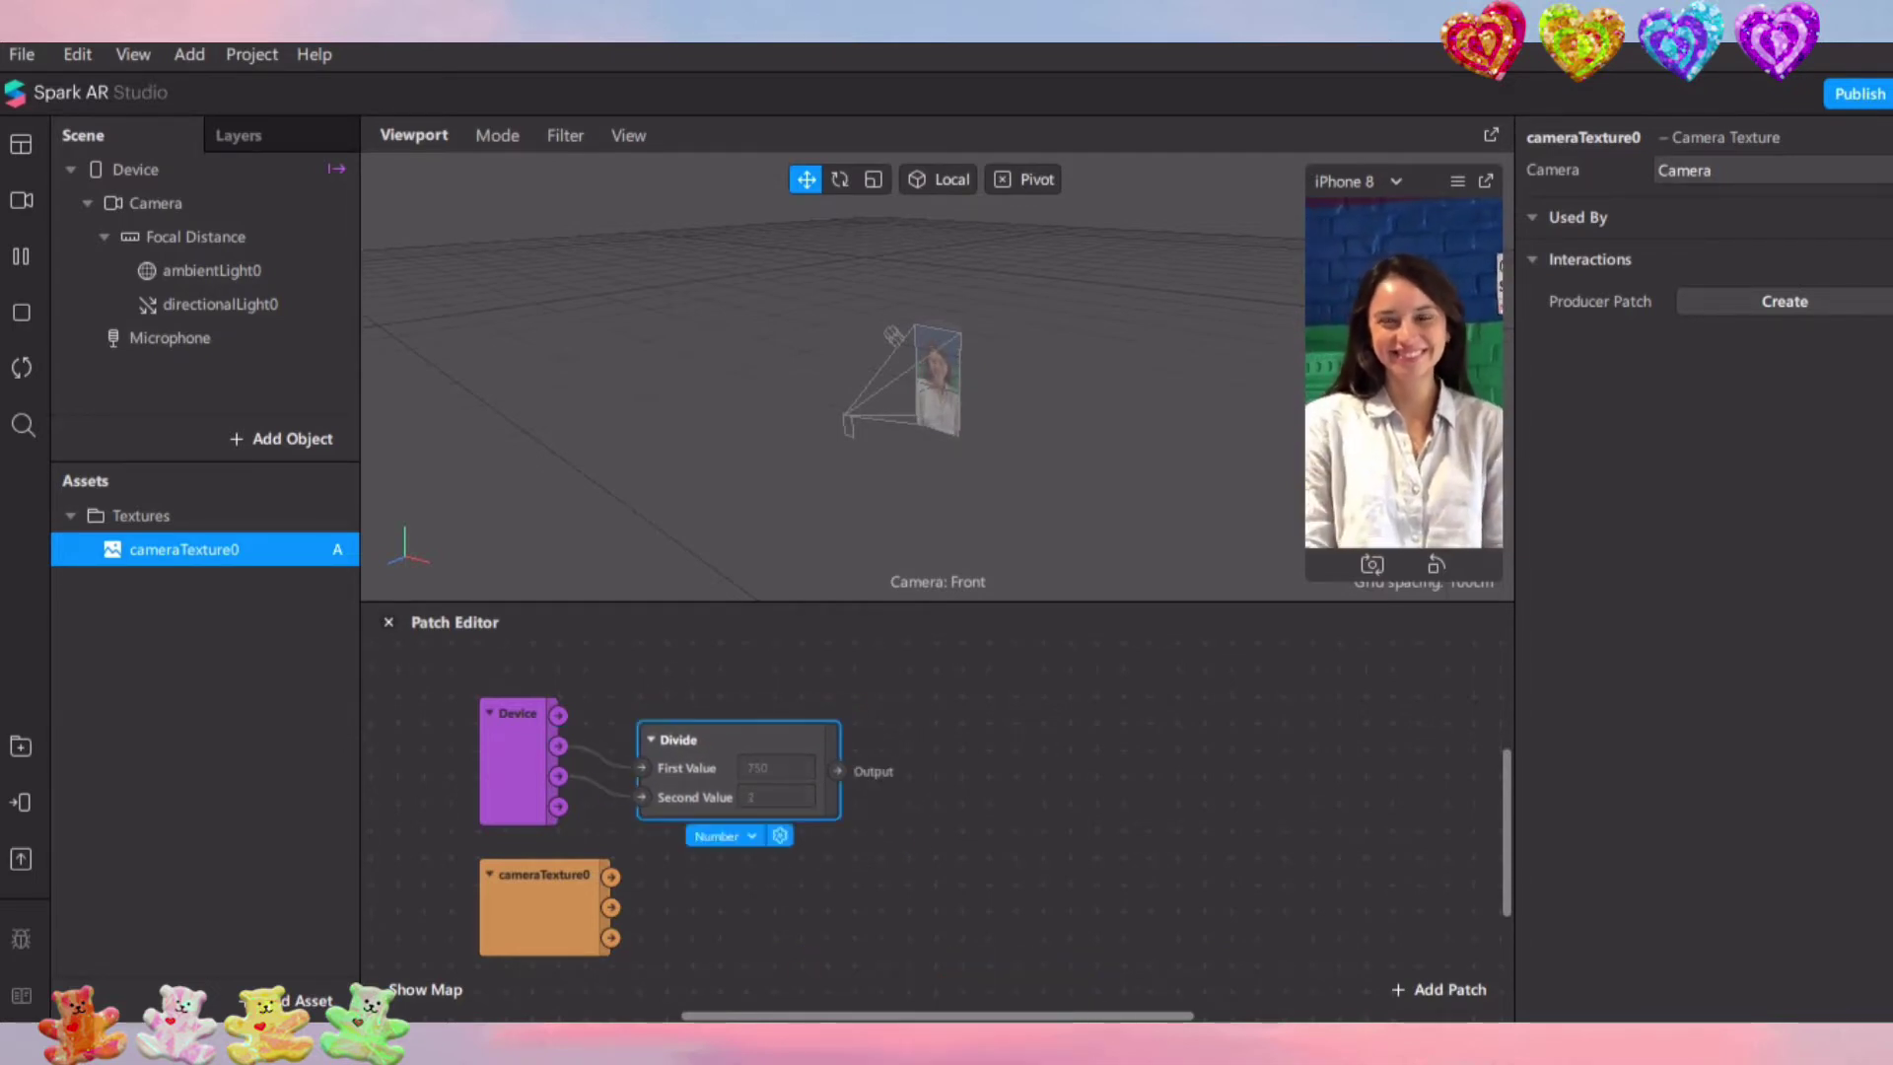
left_click_drag(730, 740, 703, 714)
key("Escape")
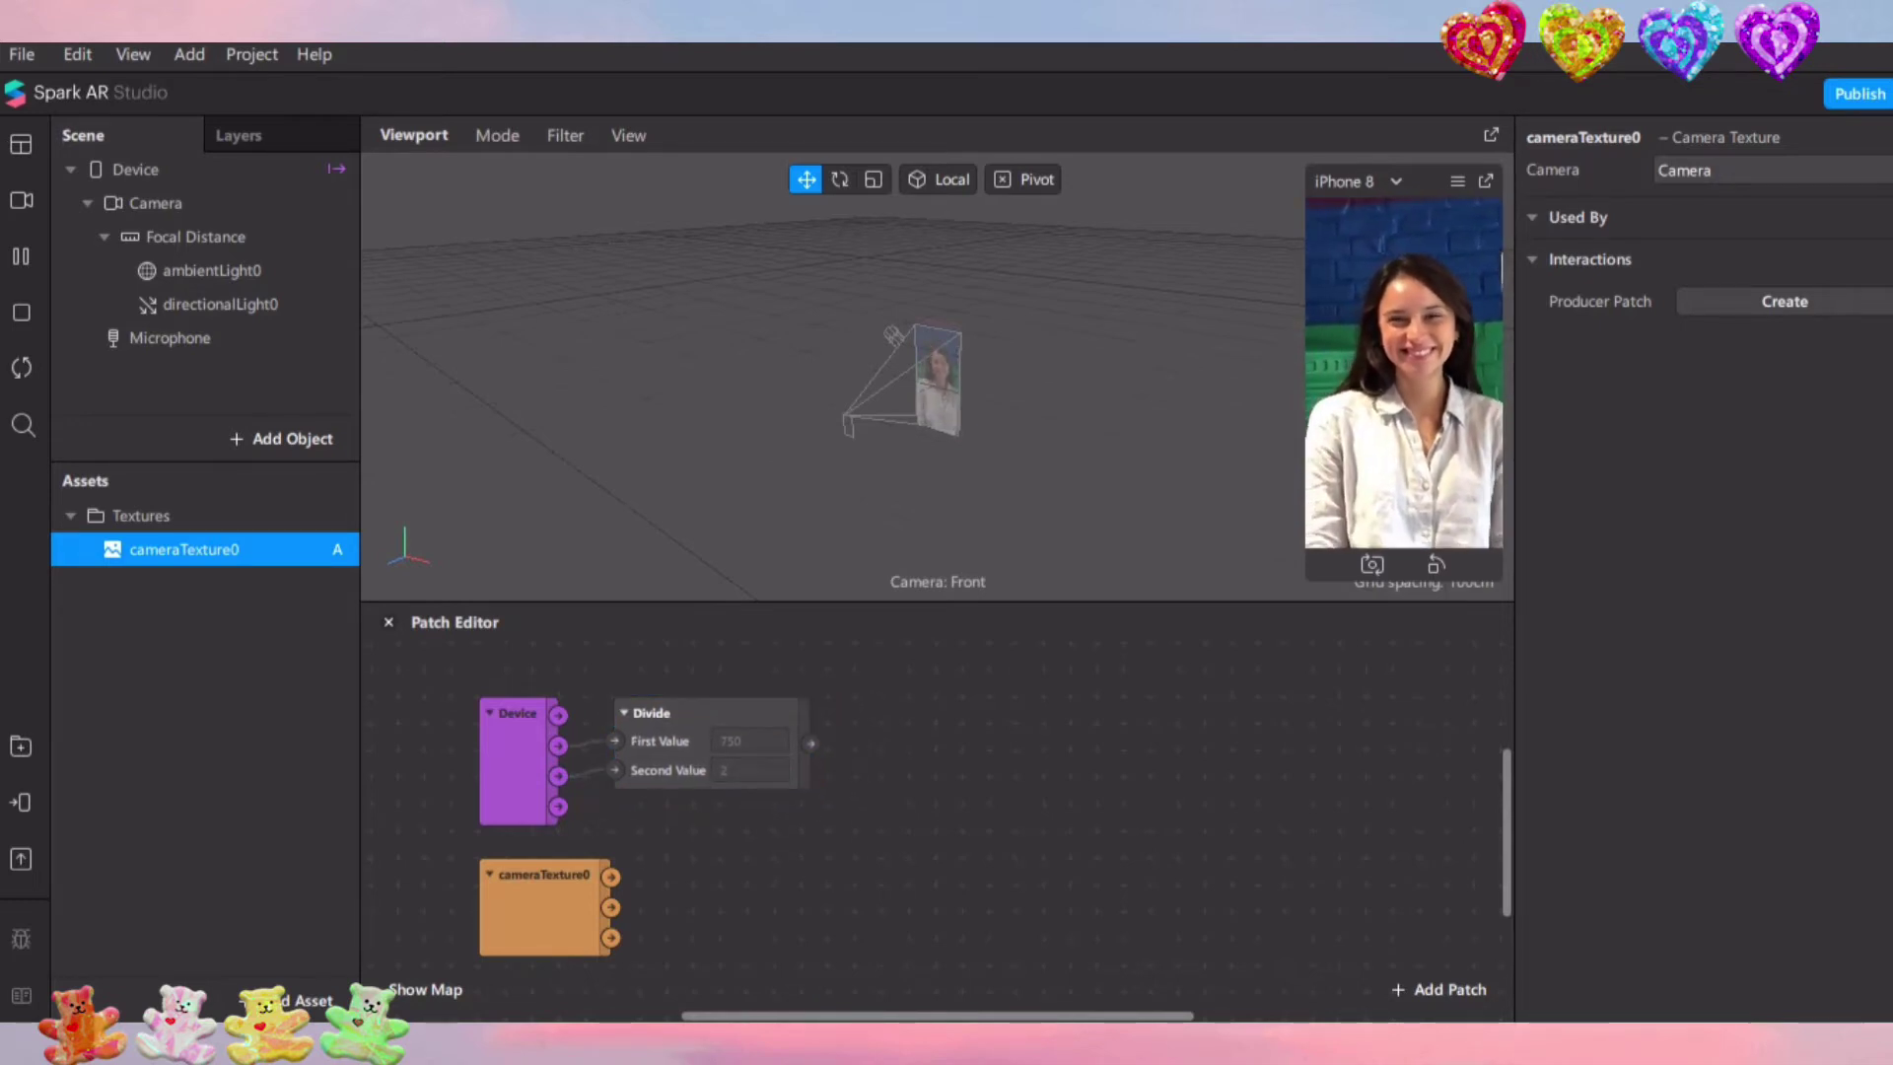
Find the Sobel Filter patch asset in the AR Library, import it into the project and close the library
left_click(21, 747)
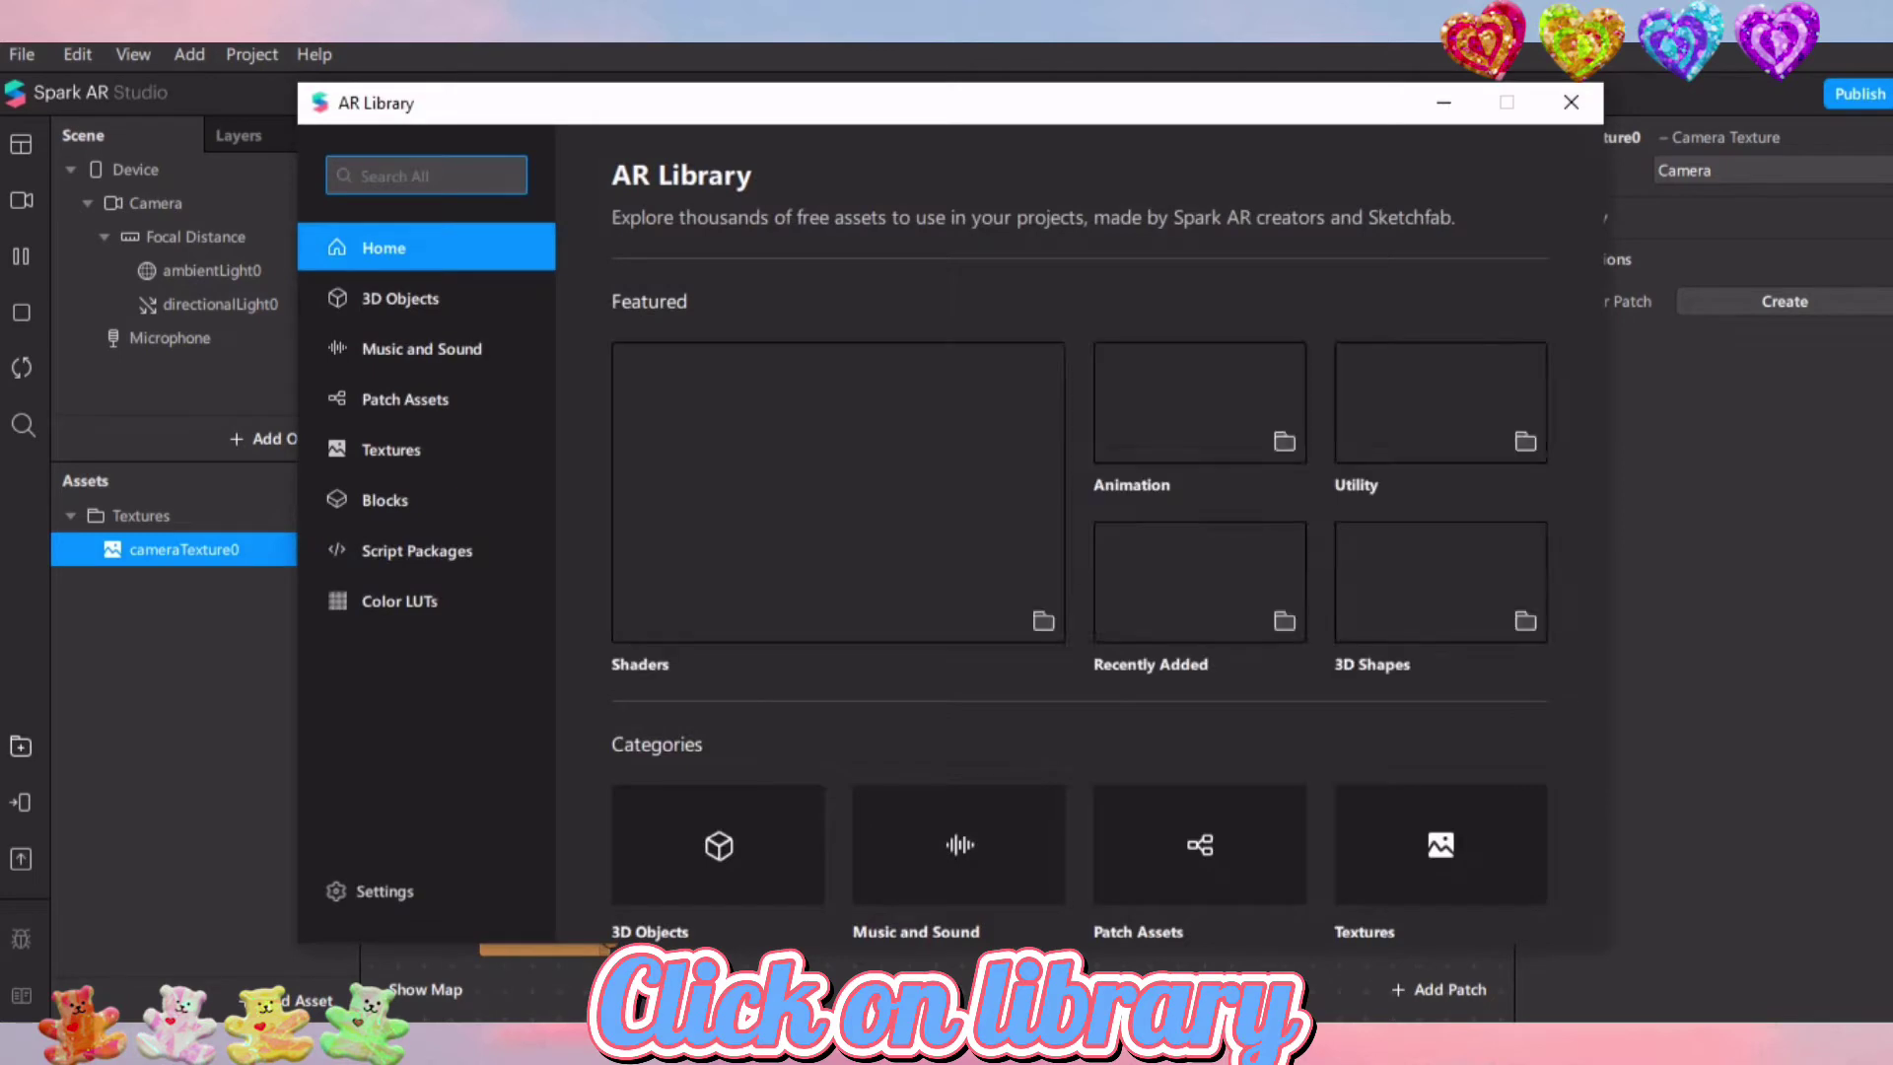
type("scbe")
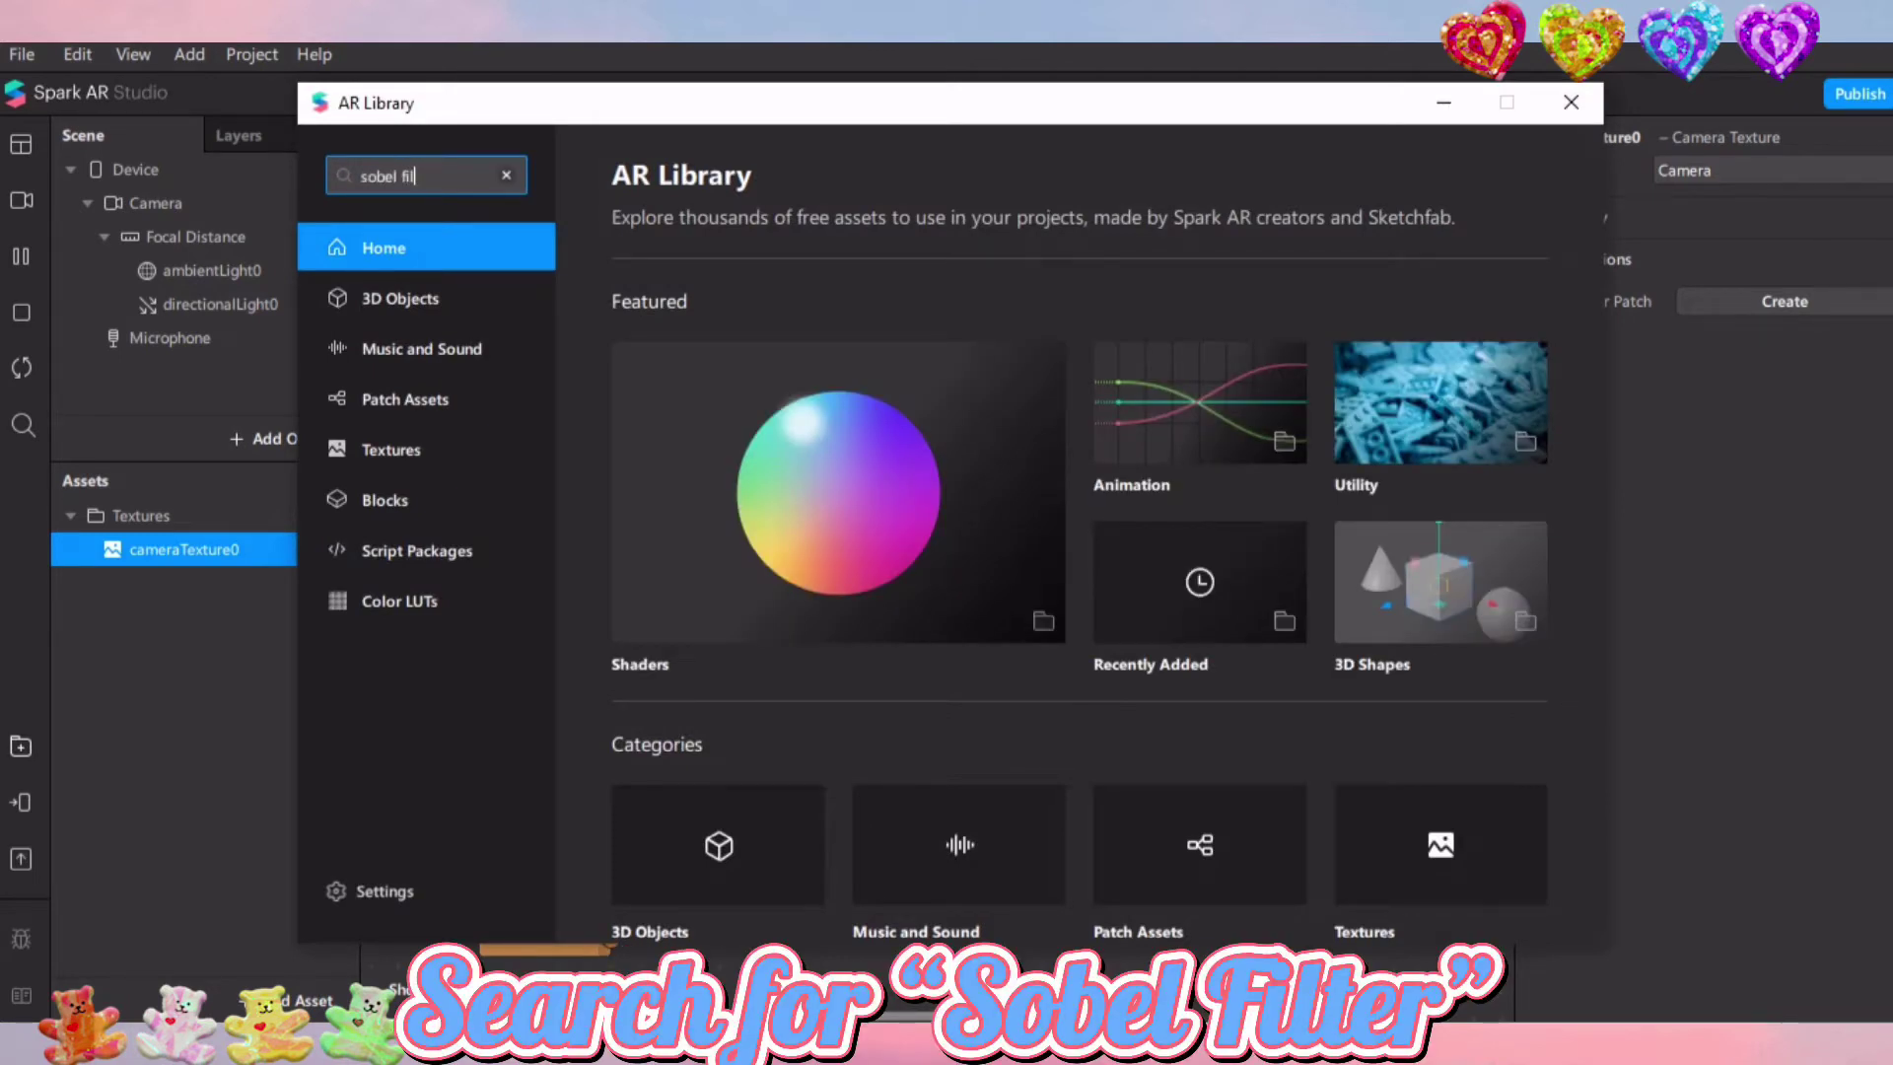
key("Return")
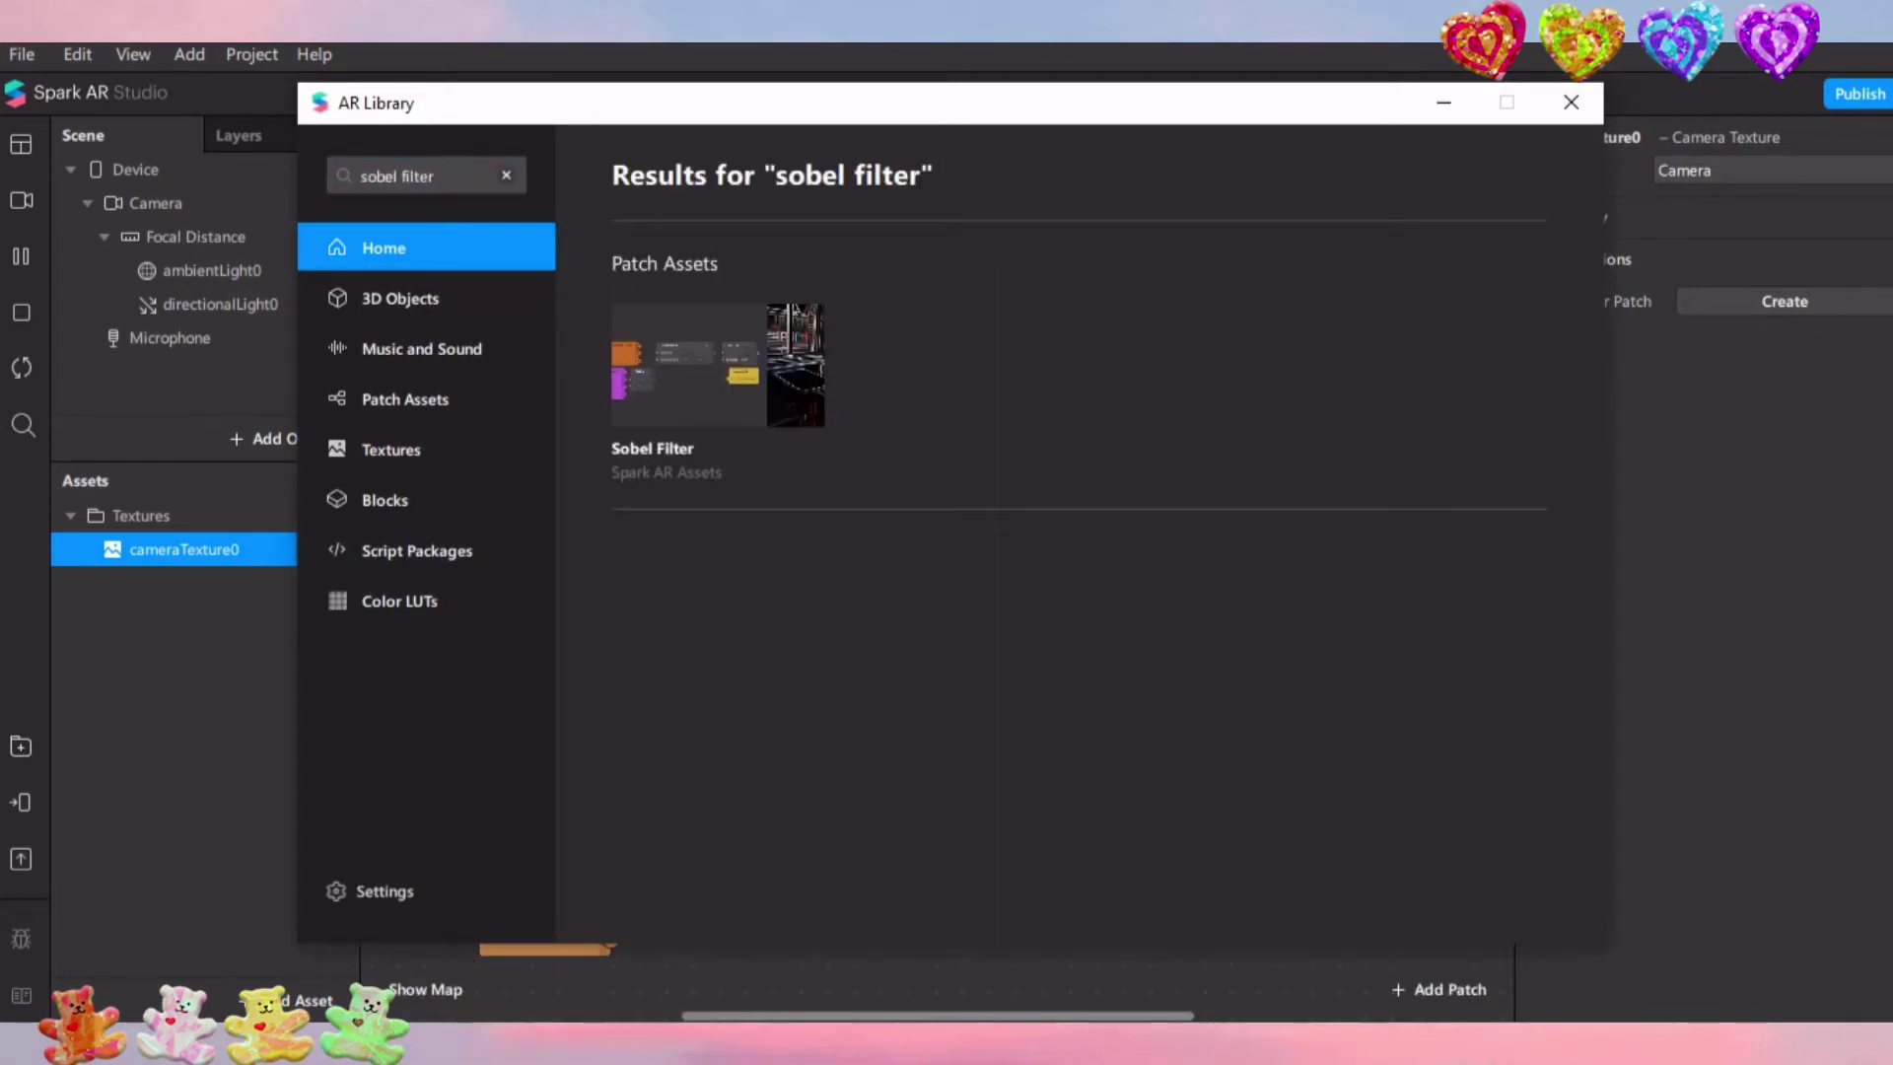
left_click(717, 366)
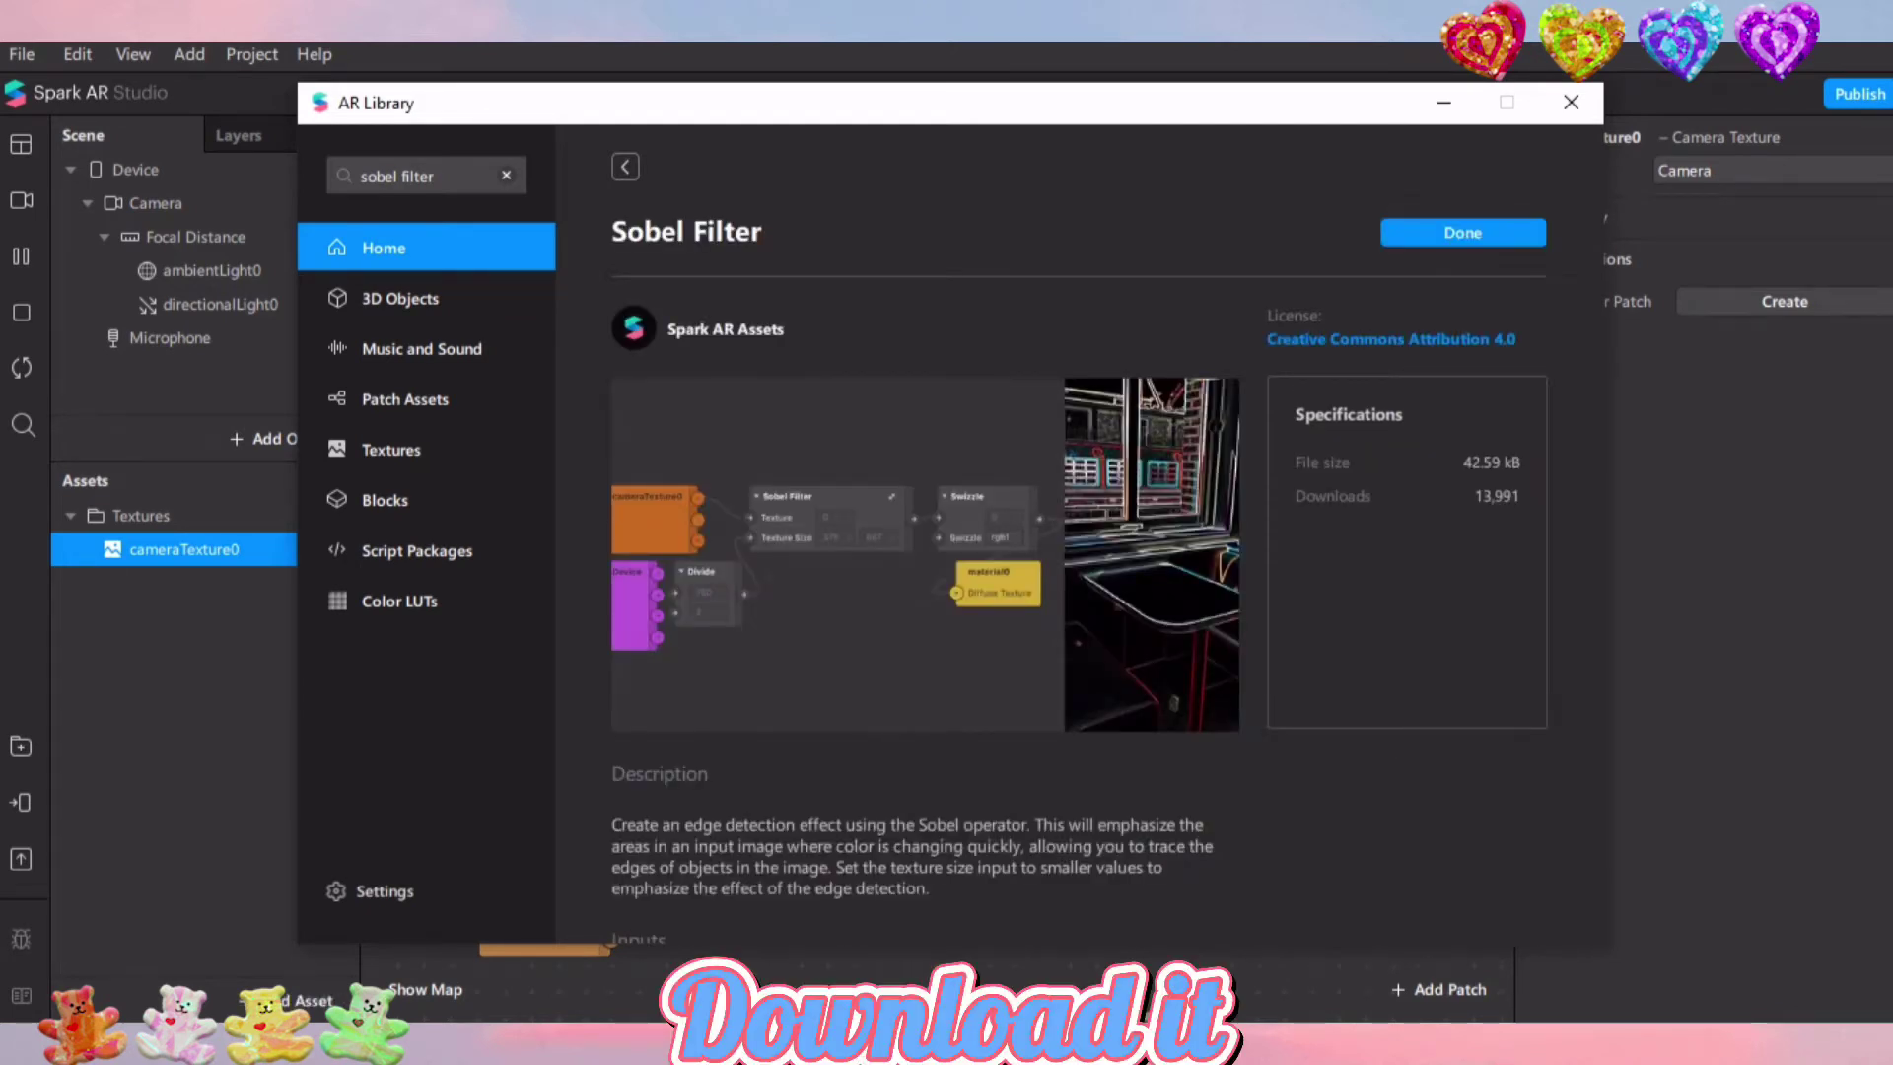
left_click(1571, 101)
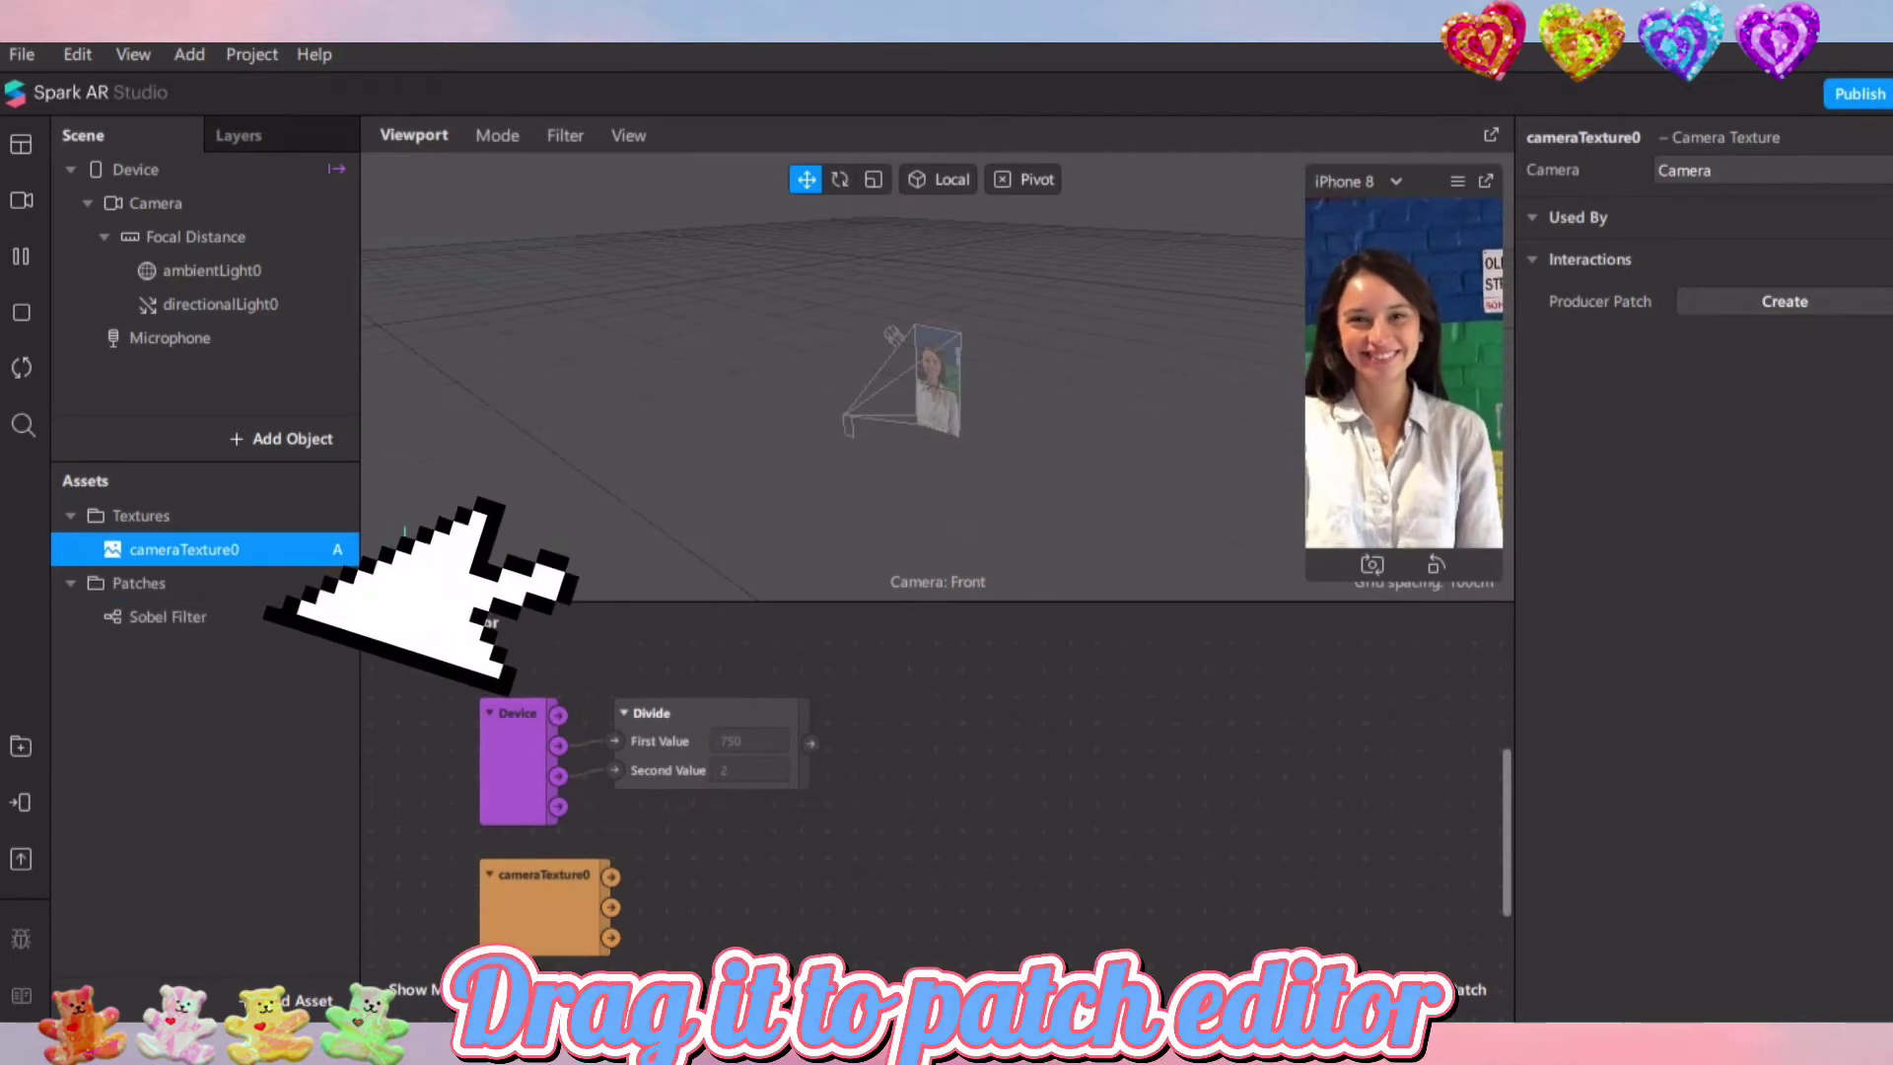
Place the imported Sobel Filter asset in the patch graph, after the Divide patch
left_click(168, 617)
left_click_drag(168, 617, 609, 746)
left_click_drag(839, 746, 972, 725)
left_click_drag(1094, 724, 1012, 714)
Link the Divide output to the Sobel Filter's Texture Size and cameraTexture0's RGBA output to its Texture input
left_click_drag(810, 744, 883, 770)
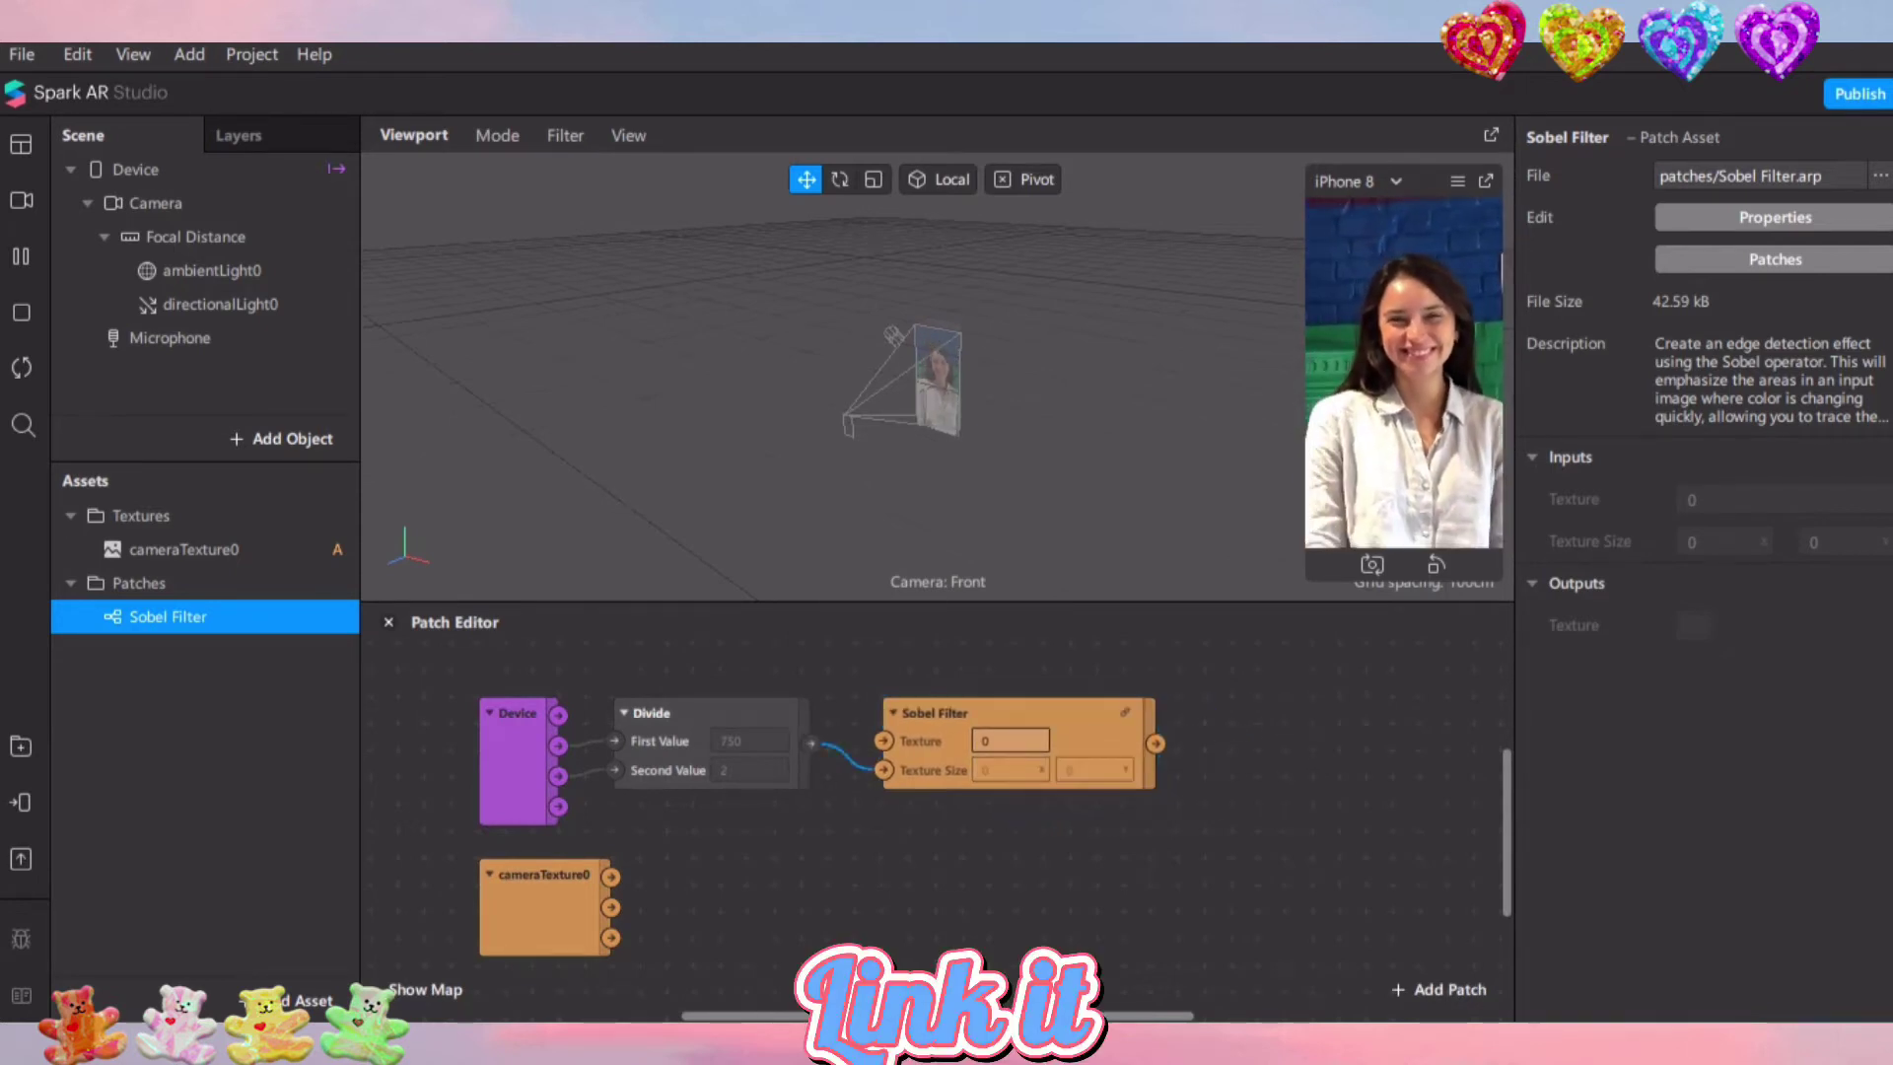
left_click_drag(611, 877, 907, 712)
left_click(1245, 838)
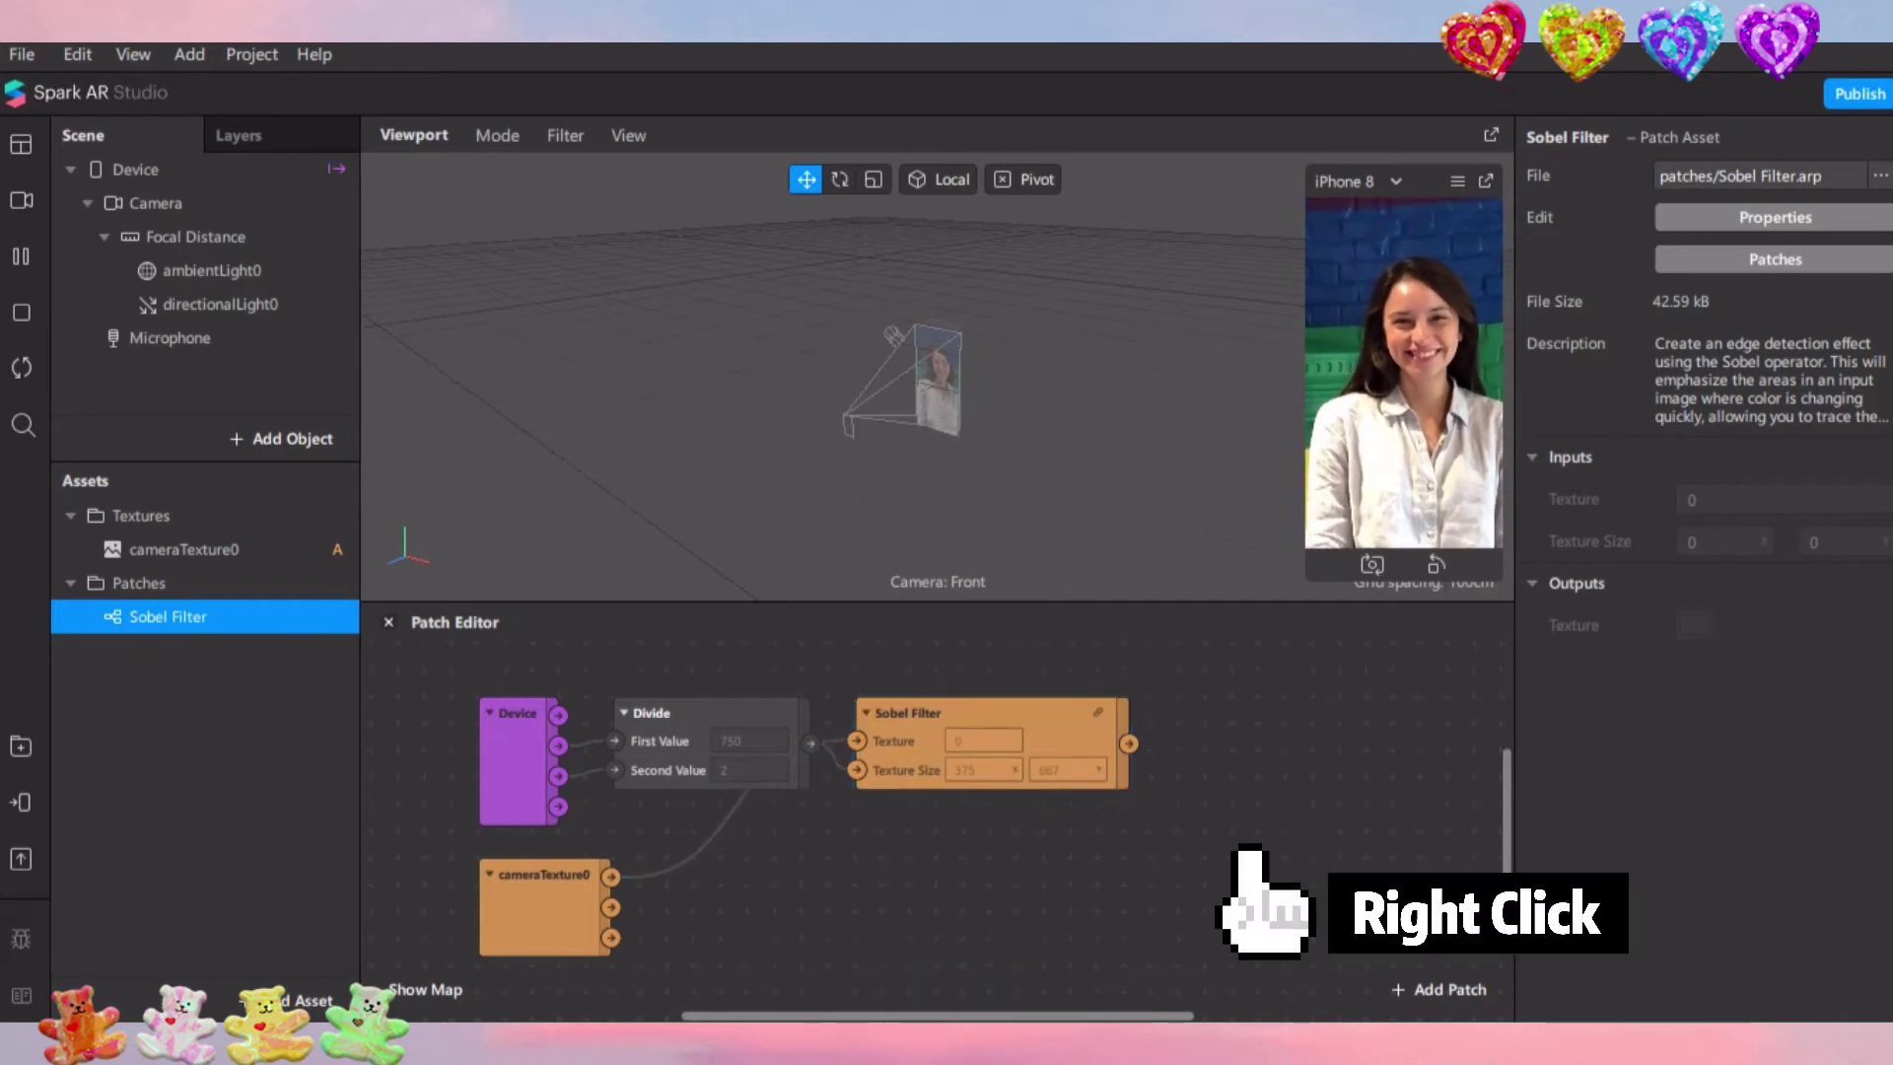
Add a Swizzle patch after the Sobel Filter and connect the filter's output to its Value input
right_click(1215, 751)
type("sw")
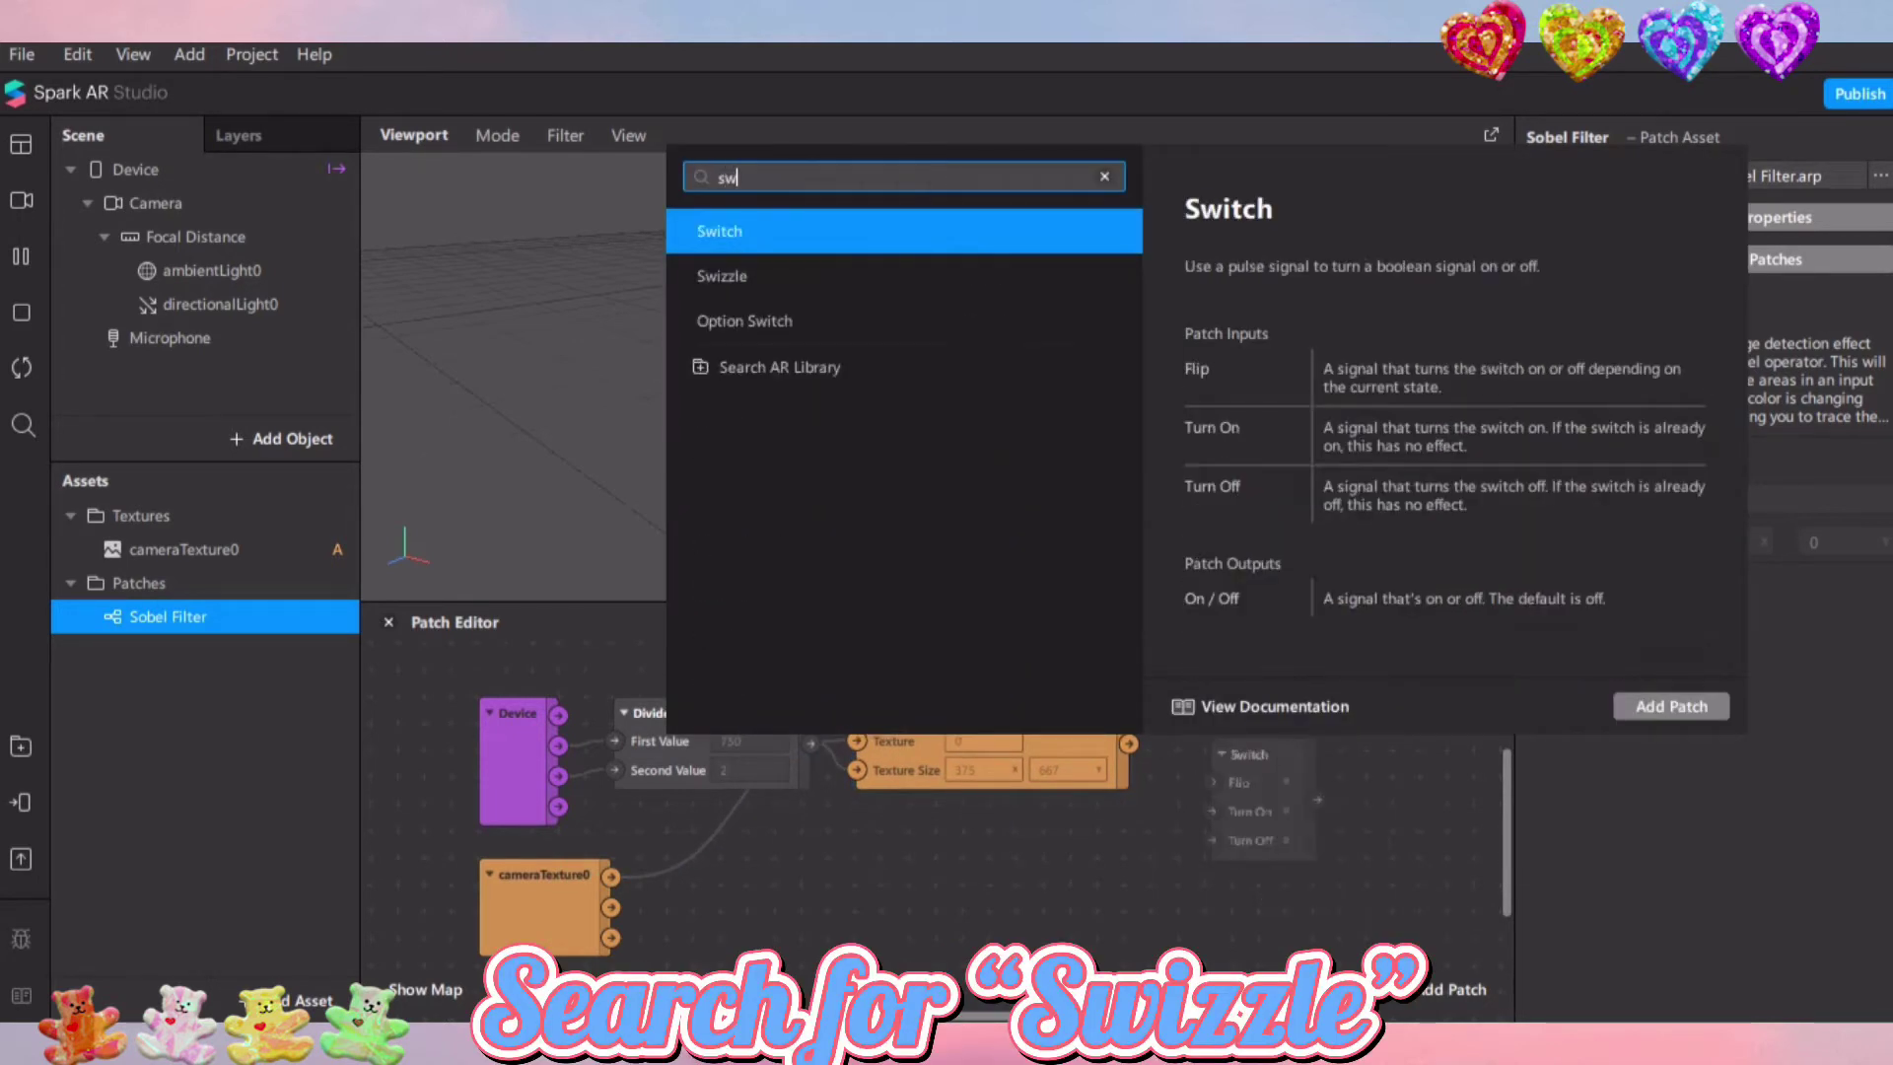
type("i")
key("Down")
key("Return")
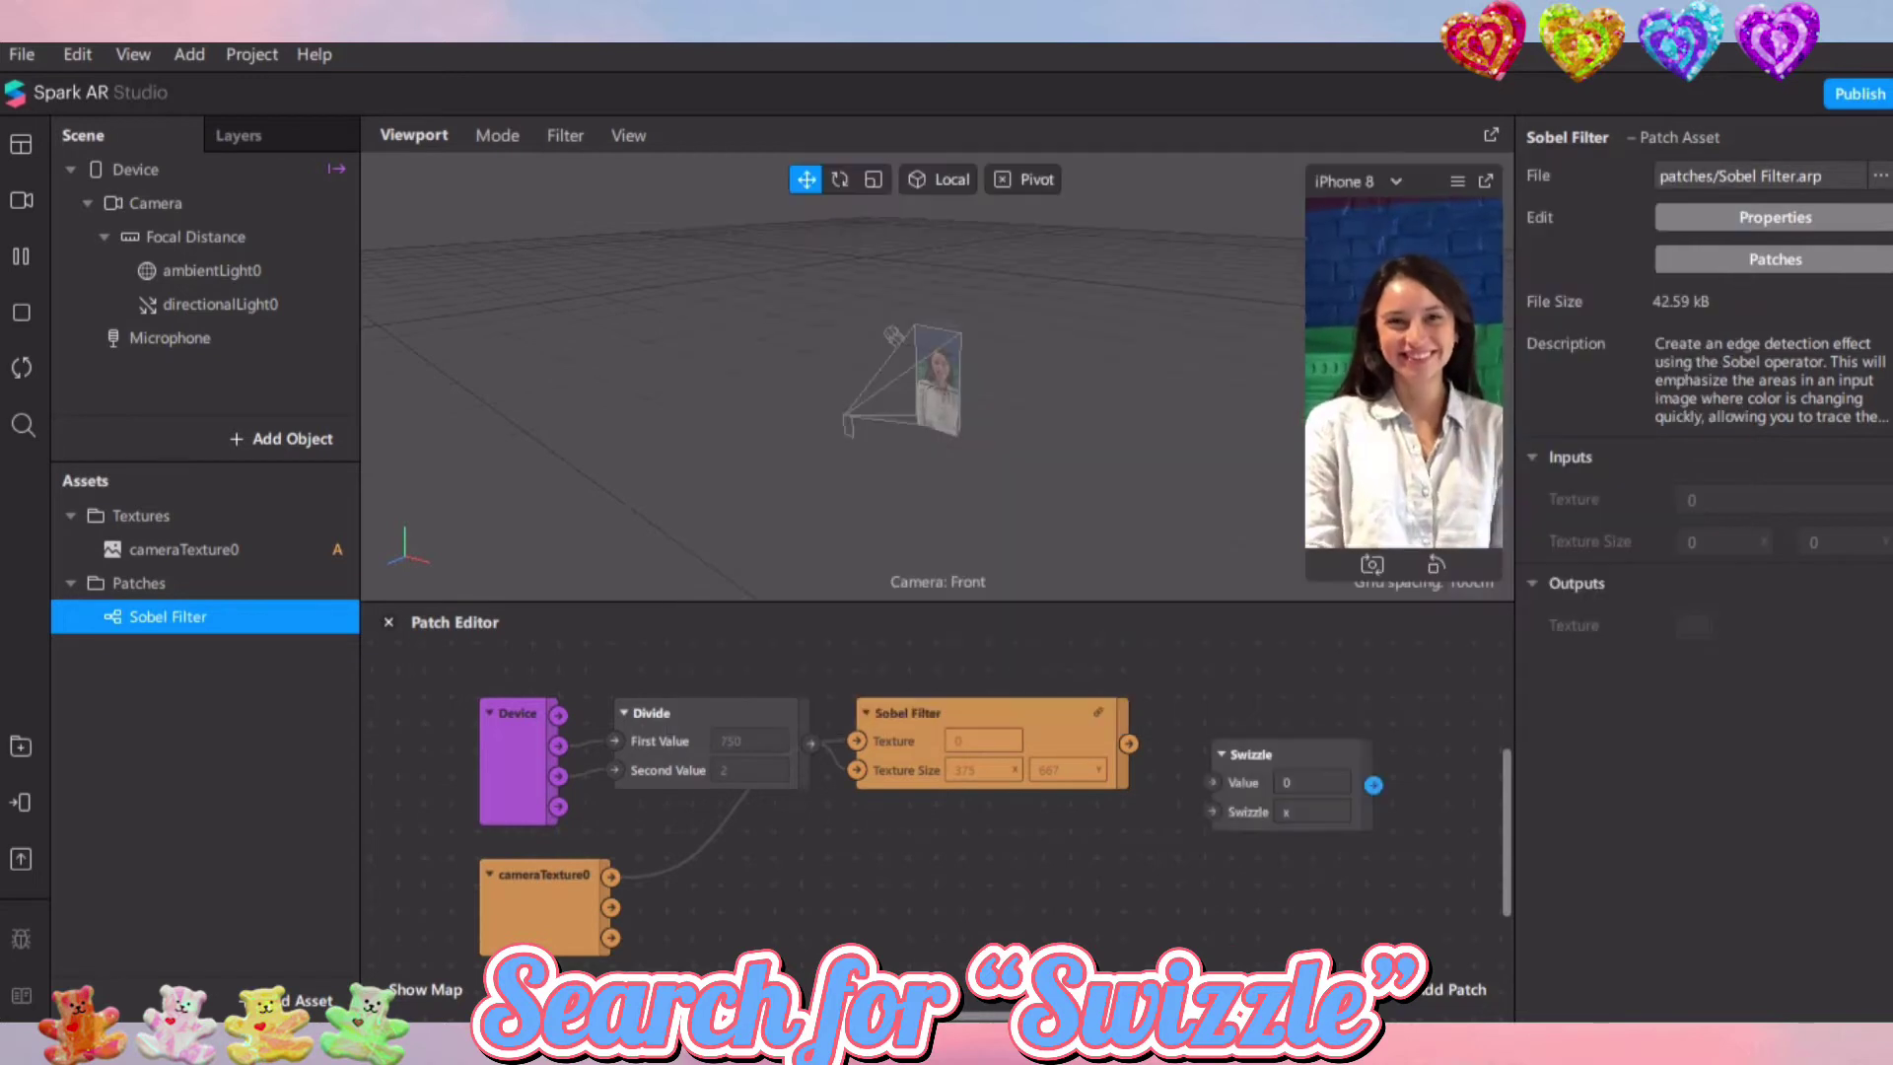
left_click_drag(1282, 755, 1250, 714)
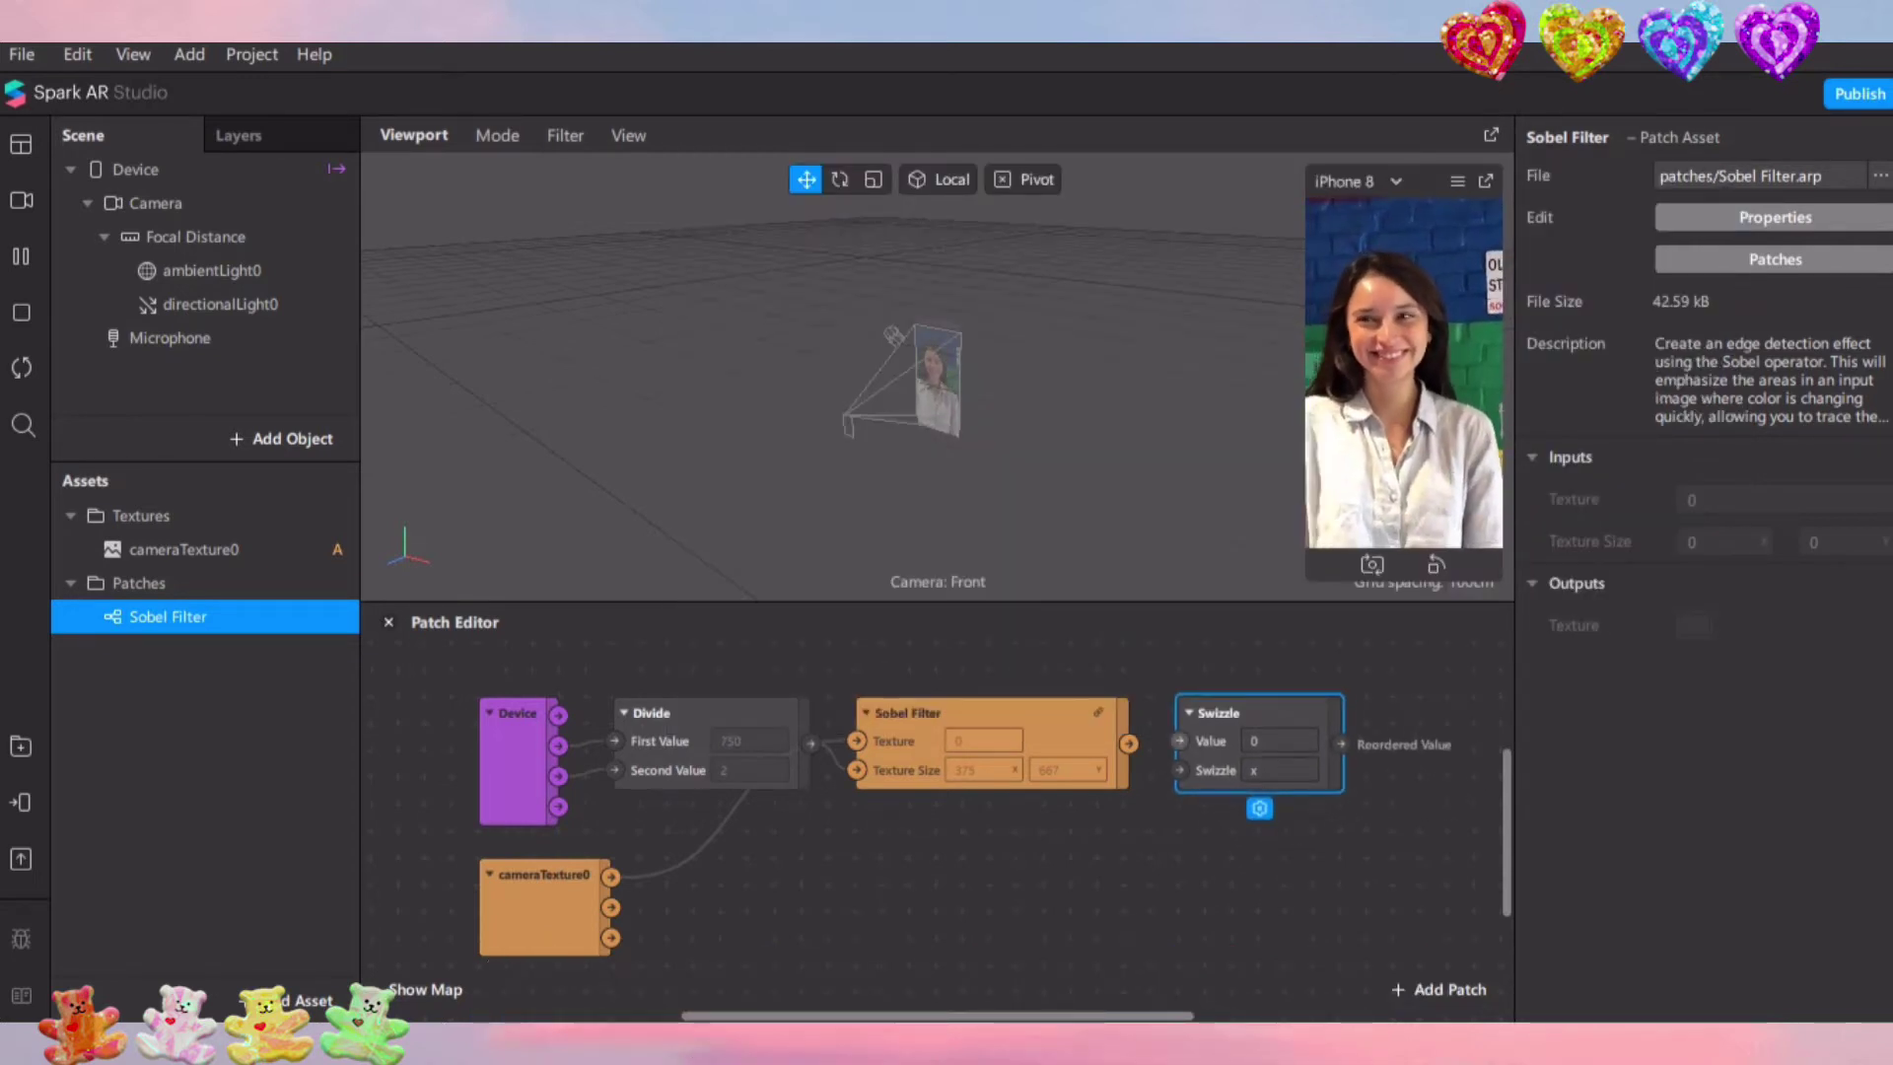
left_click_drag(1129, 744, 1151, 747)
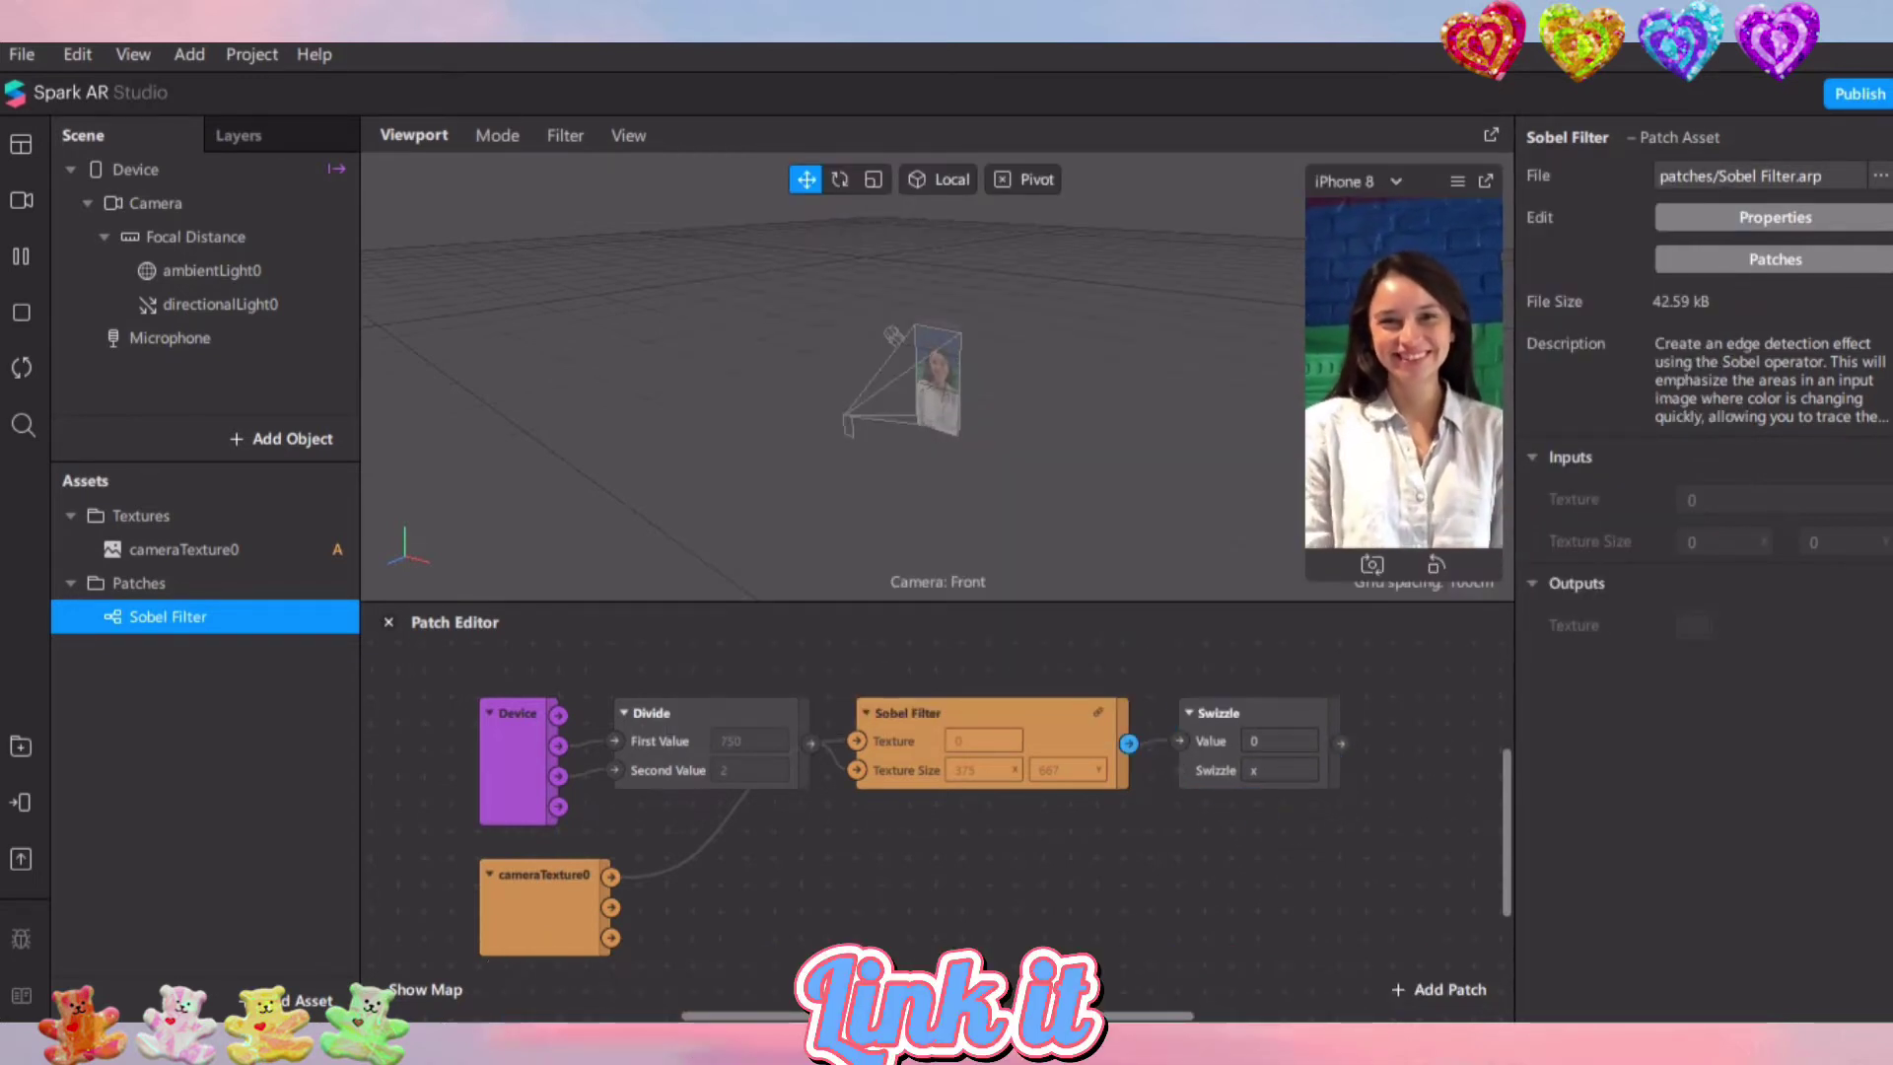
key("Escape")
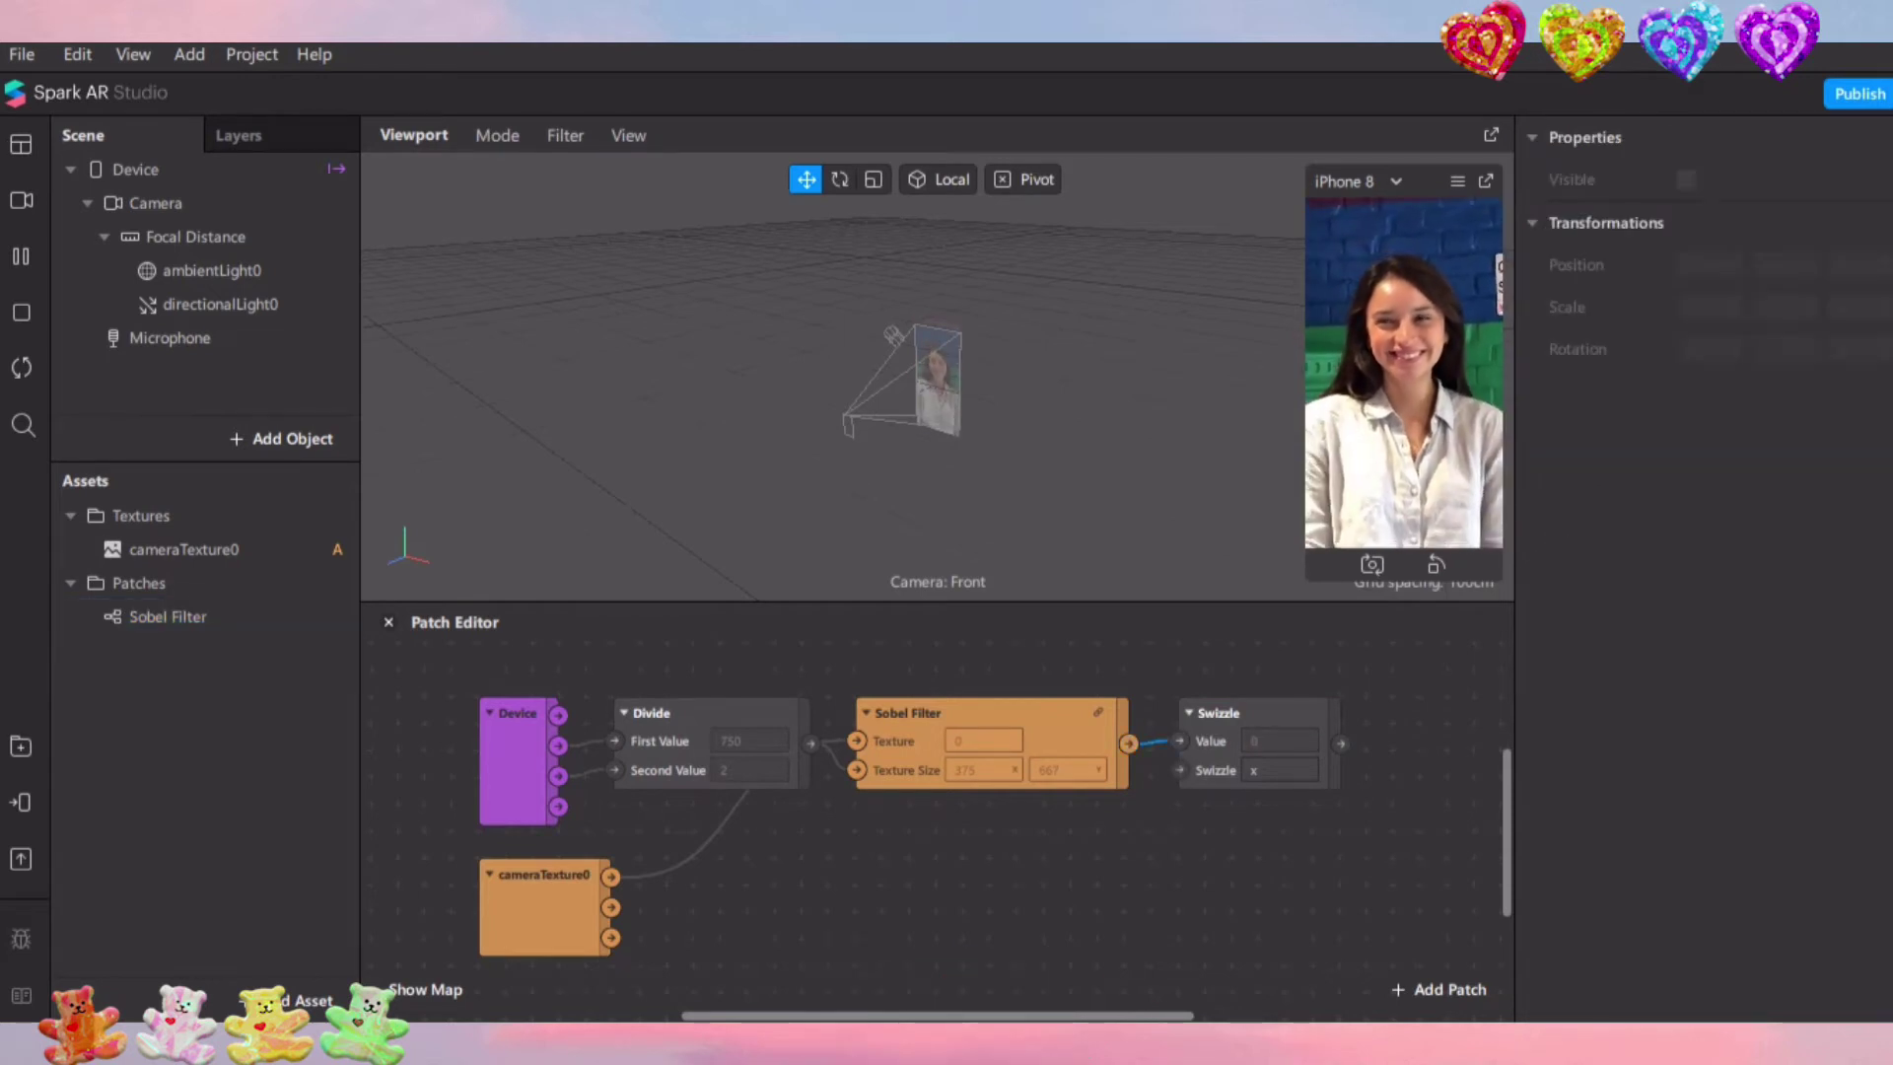
Insert a Canvas object into the scene
left_click(286, 439)
scroll(123, 739, "down", 5)
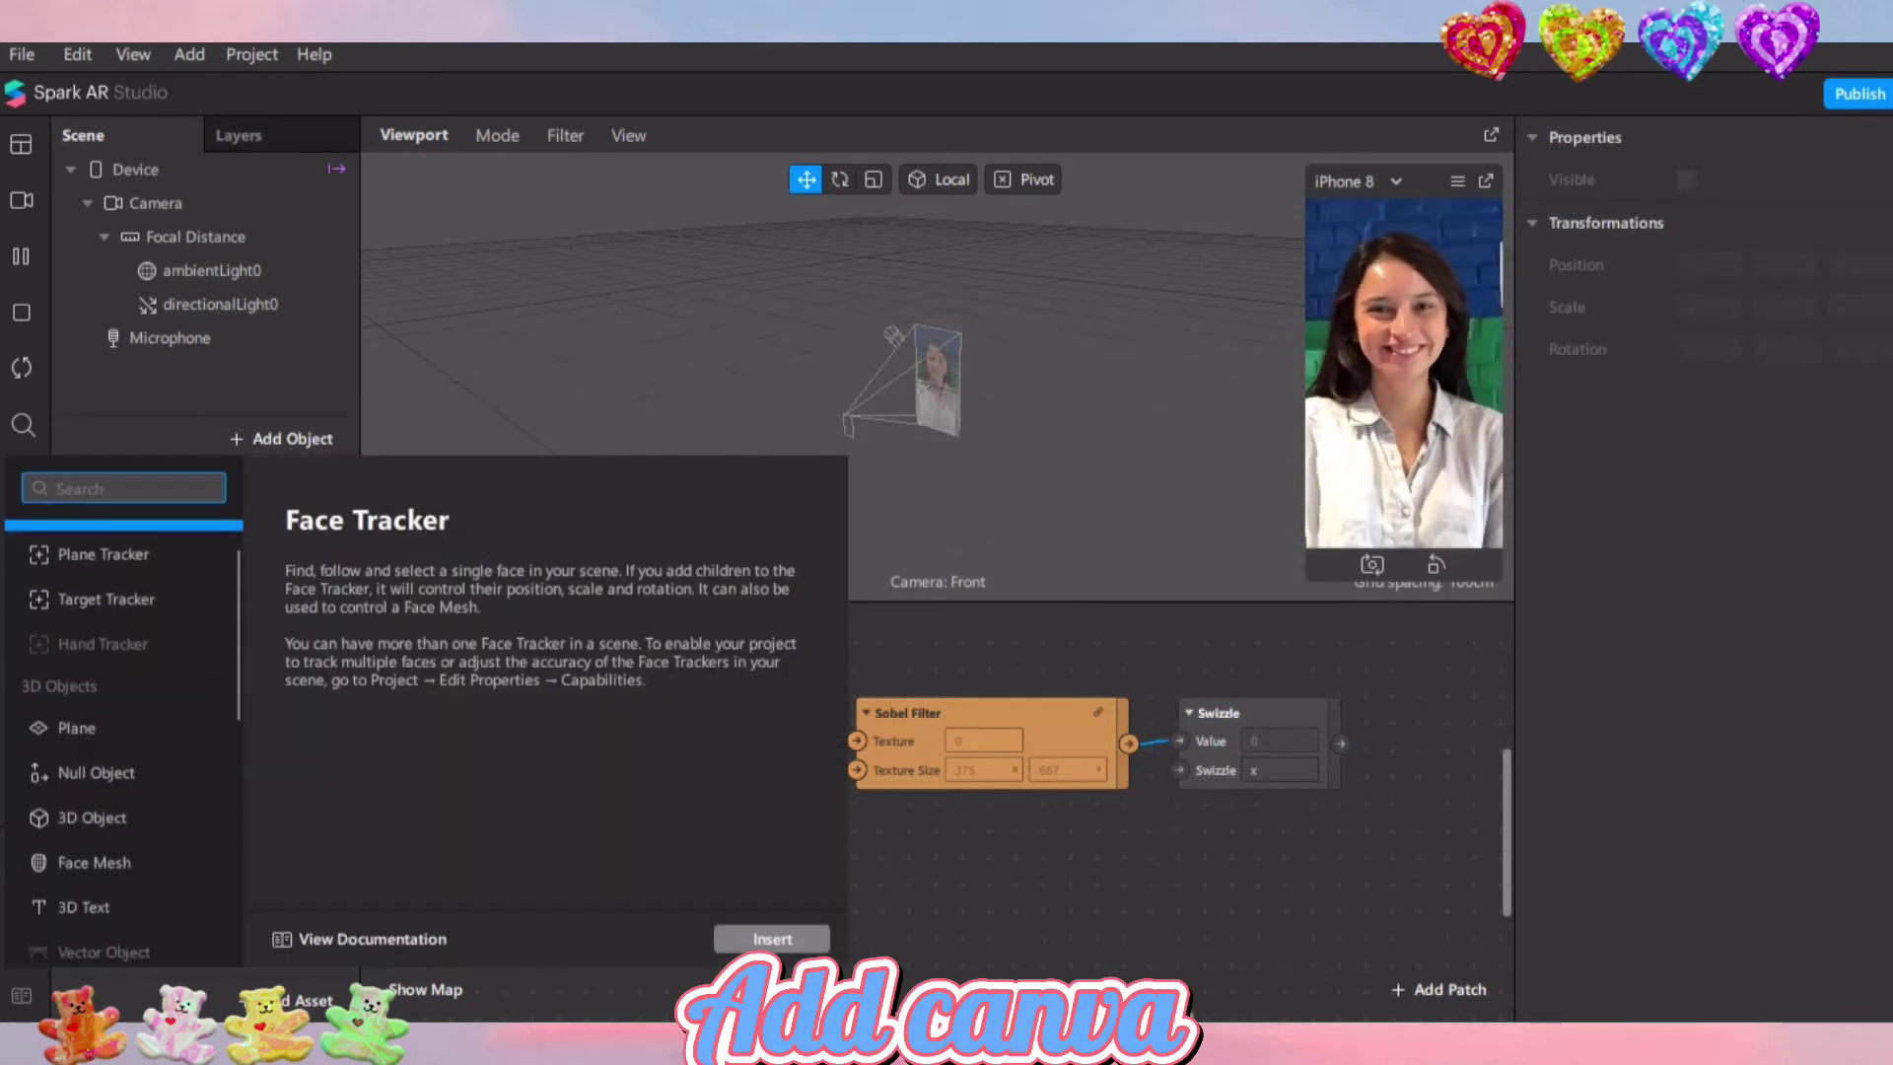
left_click(123, 761)
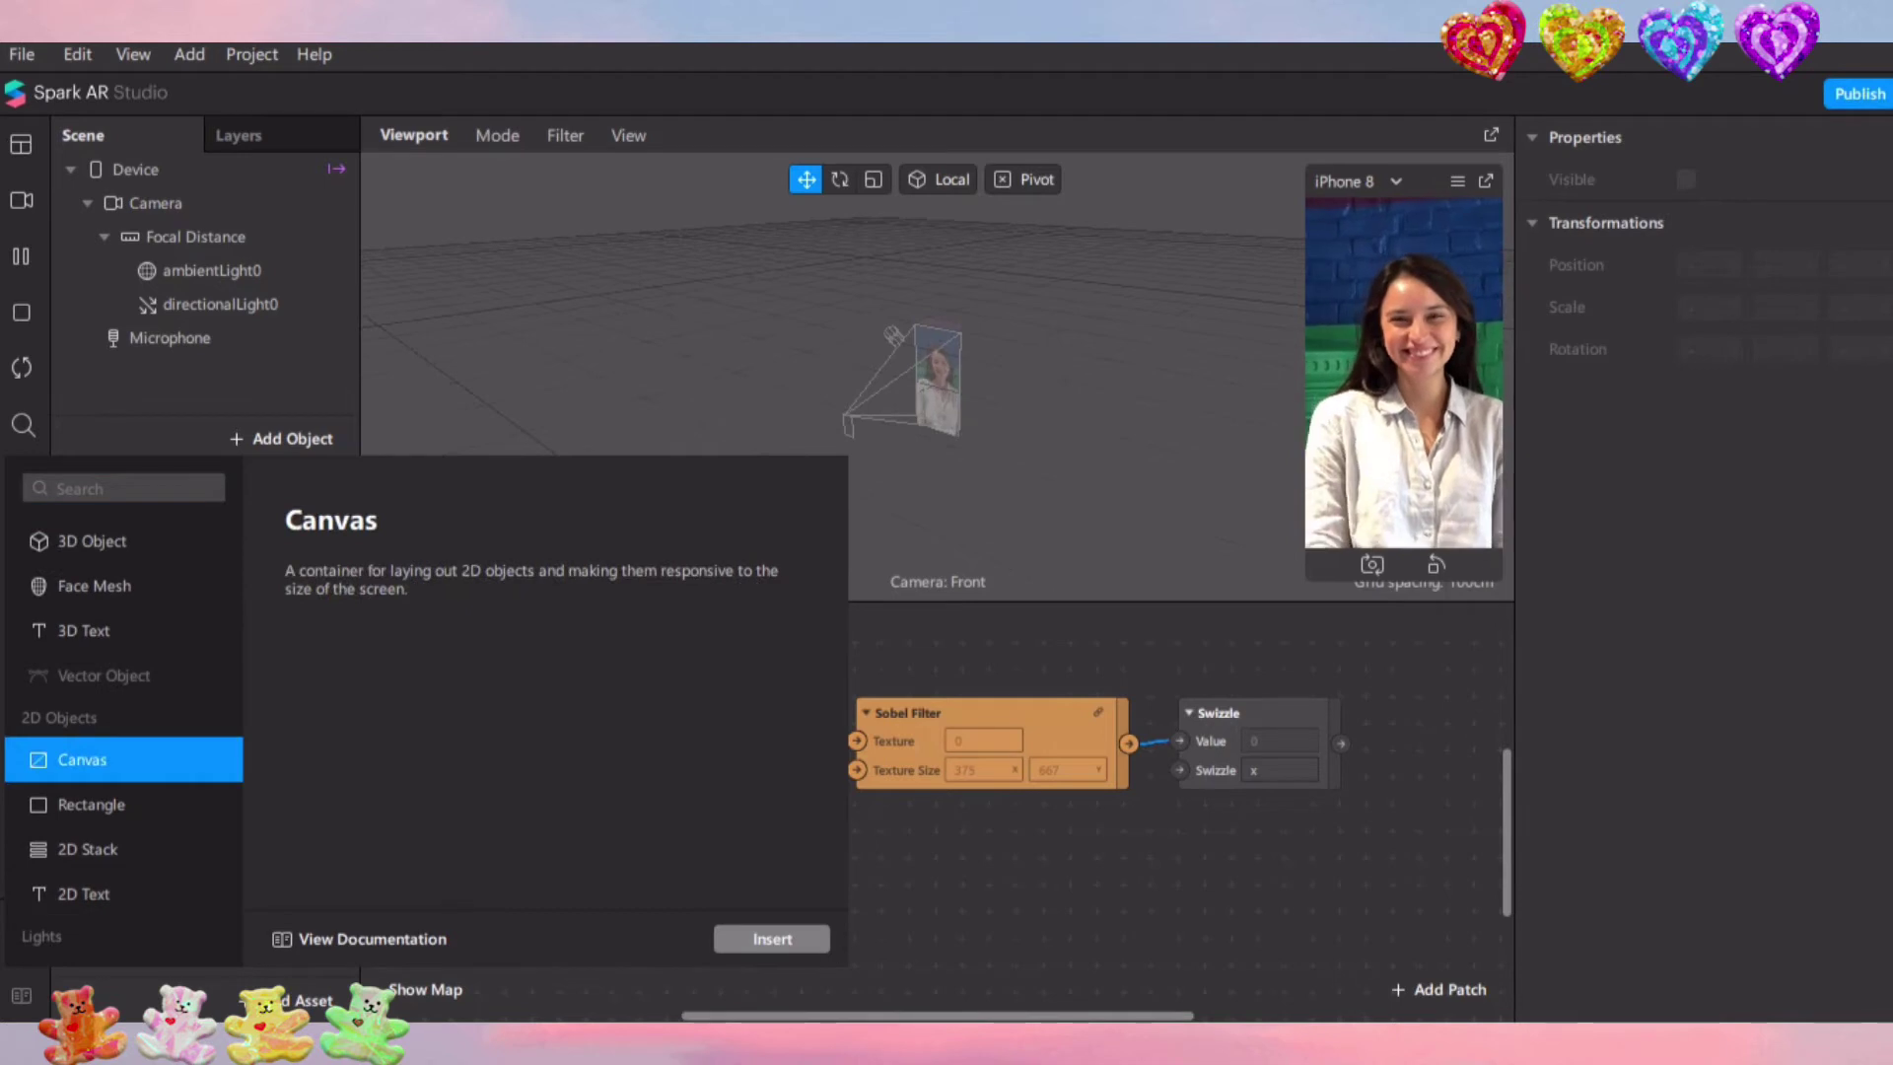
left_click(772, 939)
Add a rectangle under canvas0 and name it outline
right_click(308, 339)
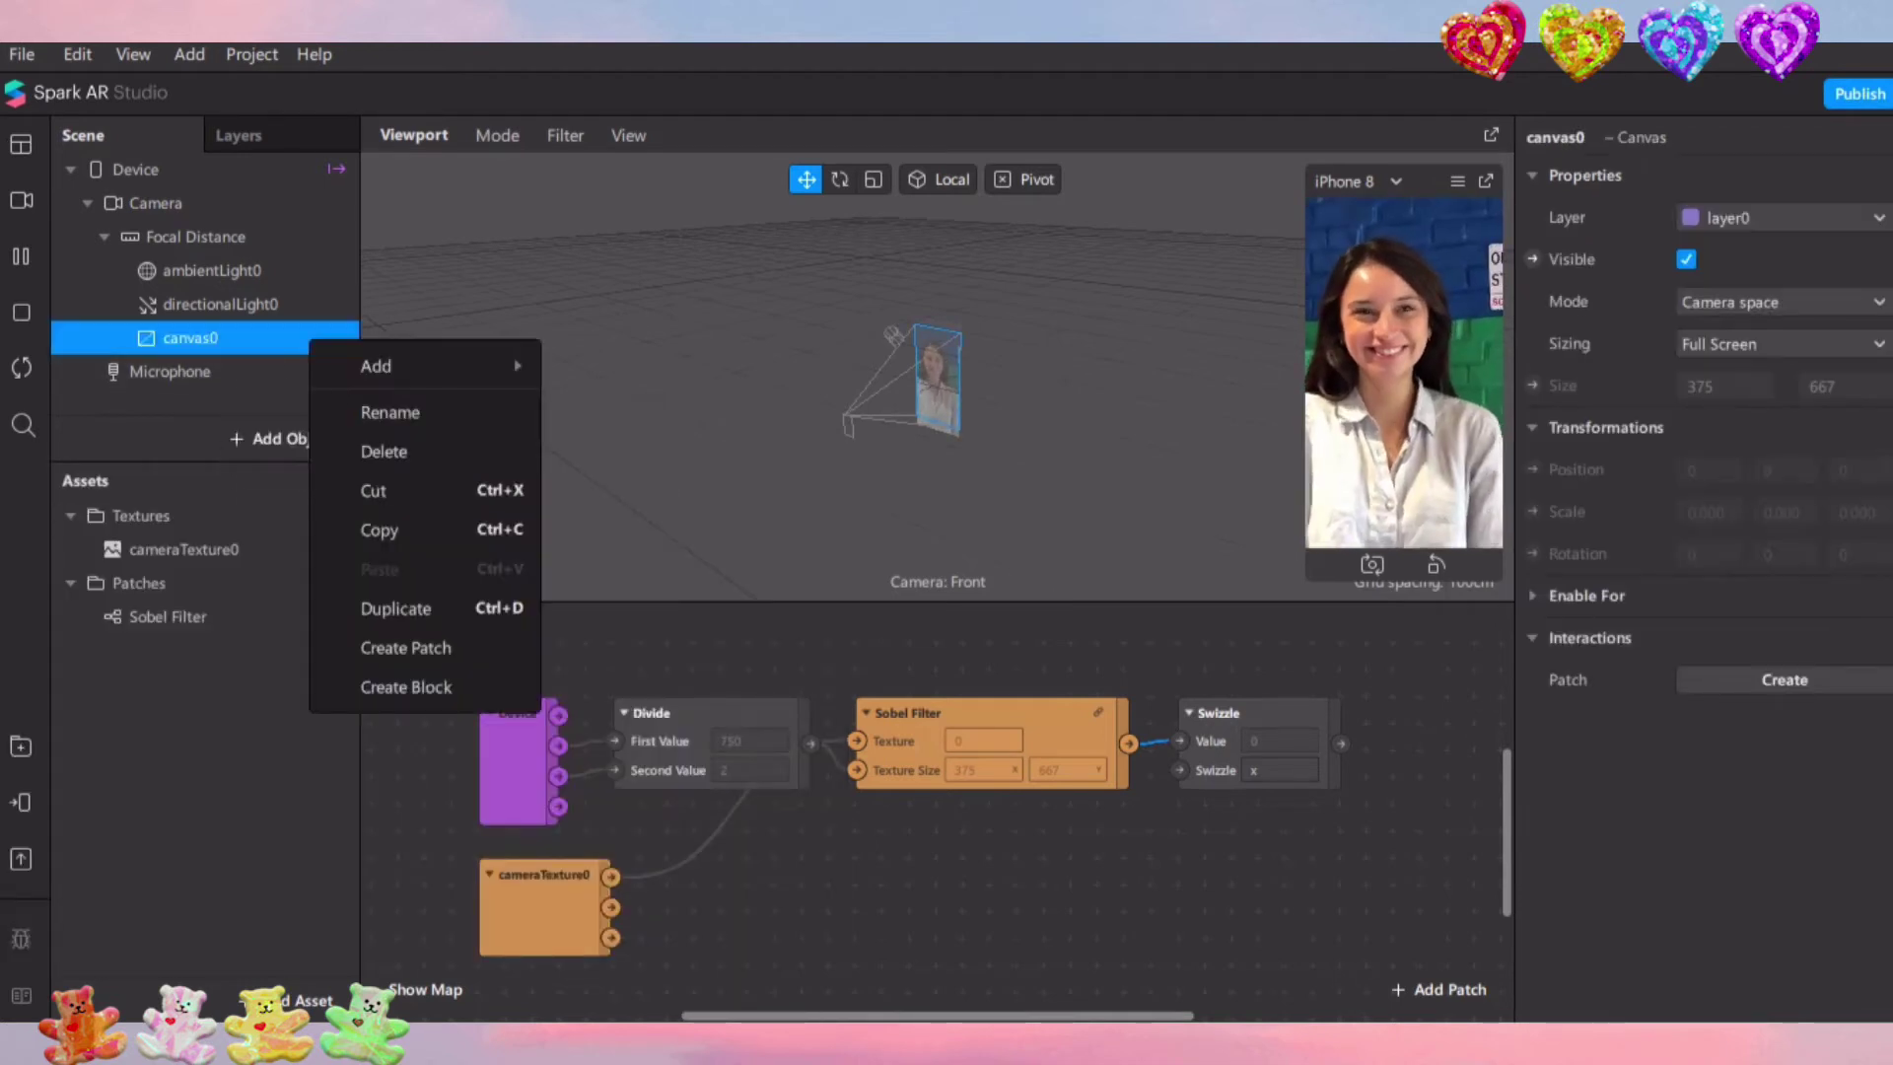
mouse_move(424, 365)
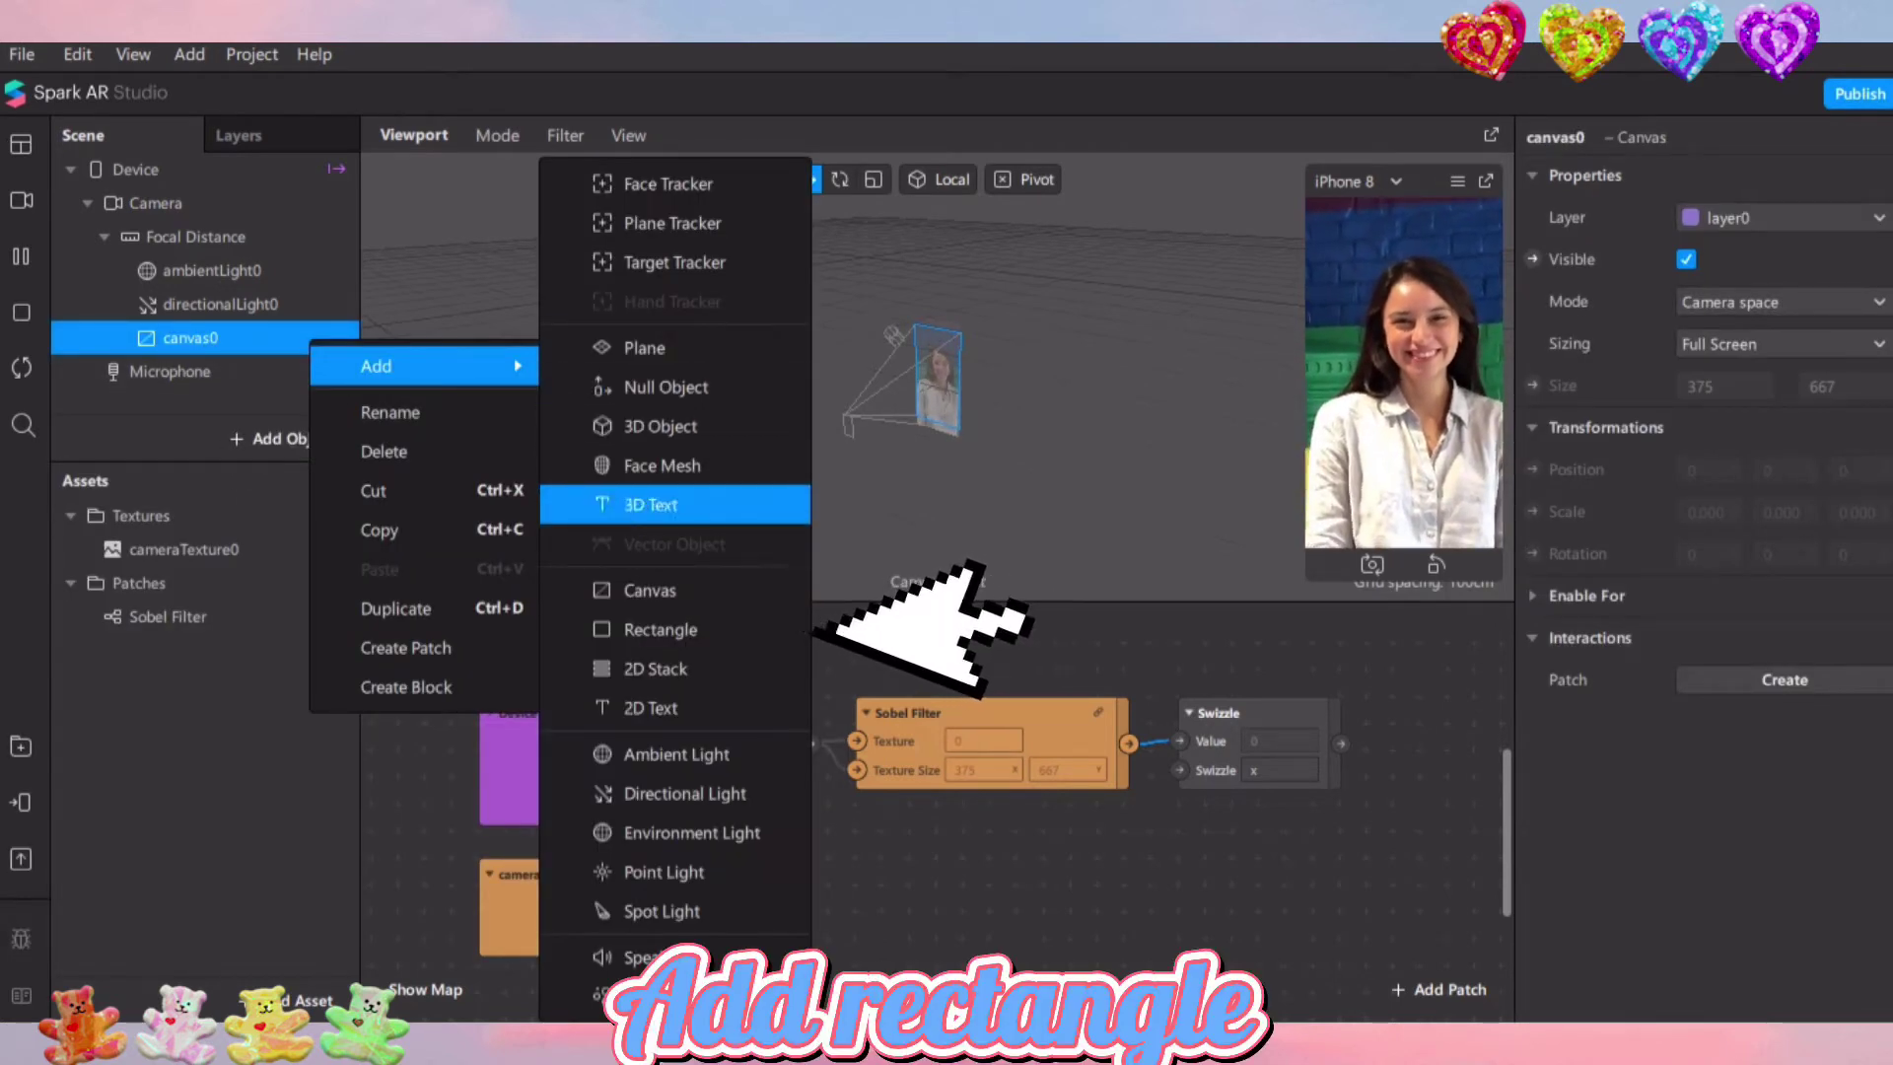
left_click(789, 631)
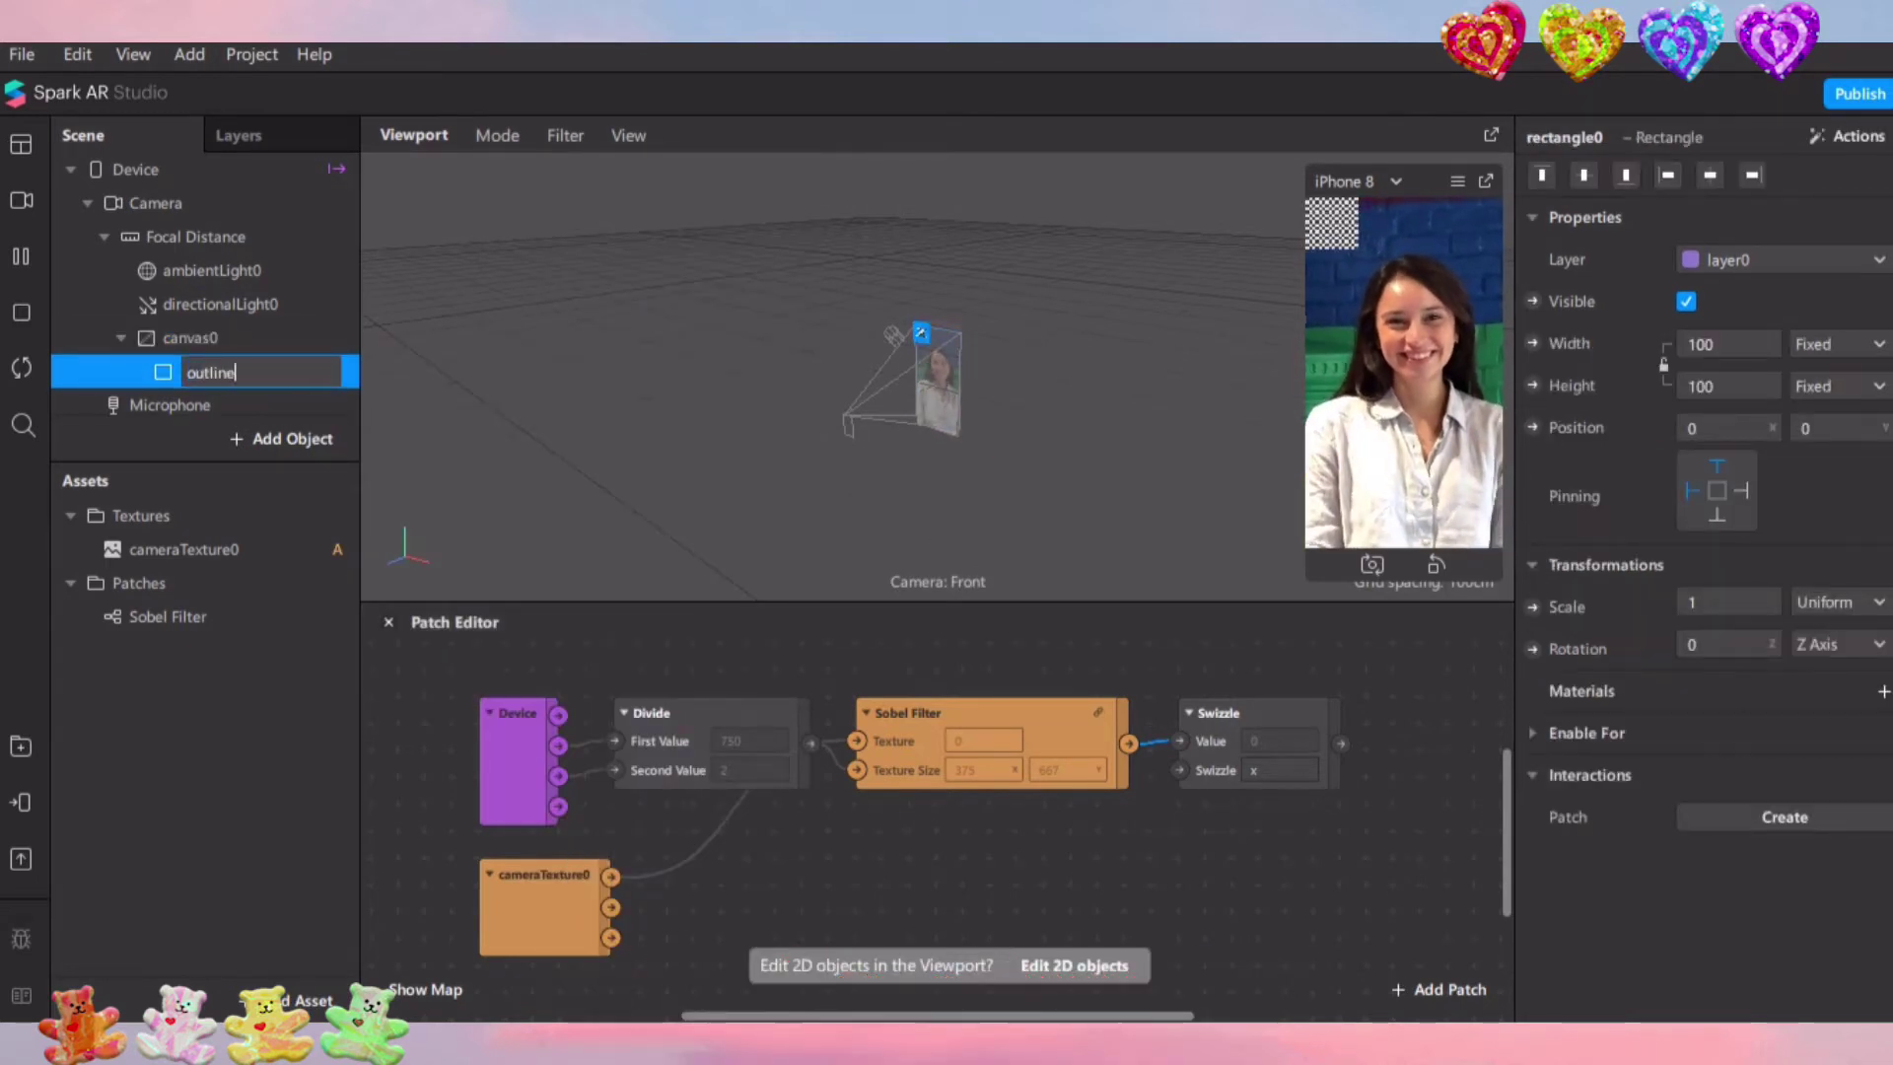
key("Return")
Make the outline rectangle fill the canvas in both width and height
left_click(1726, 344)
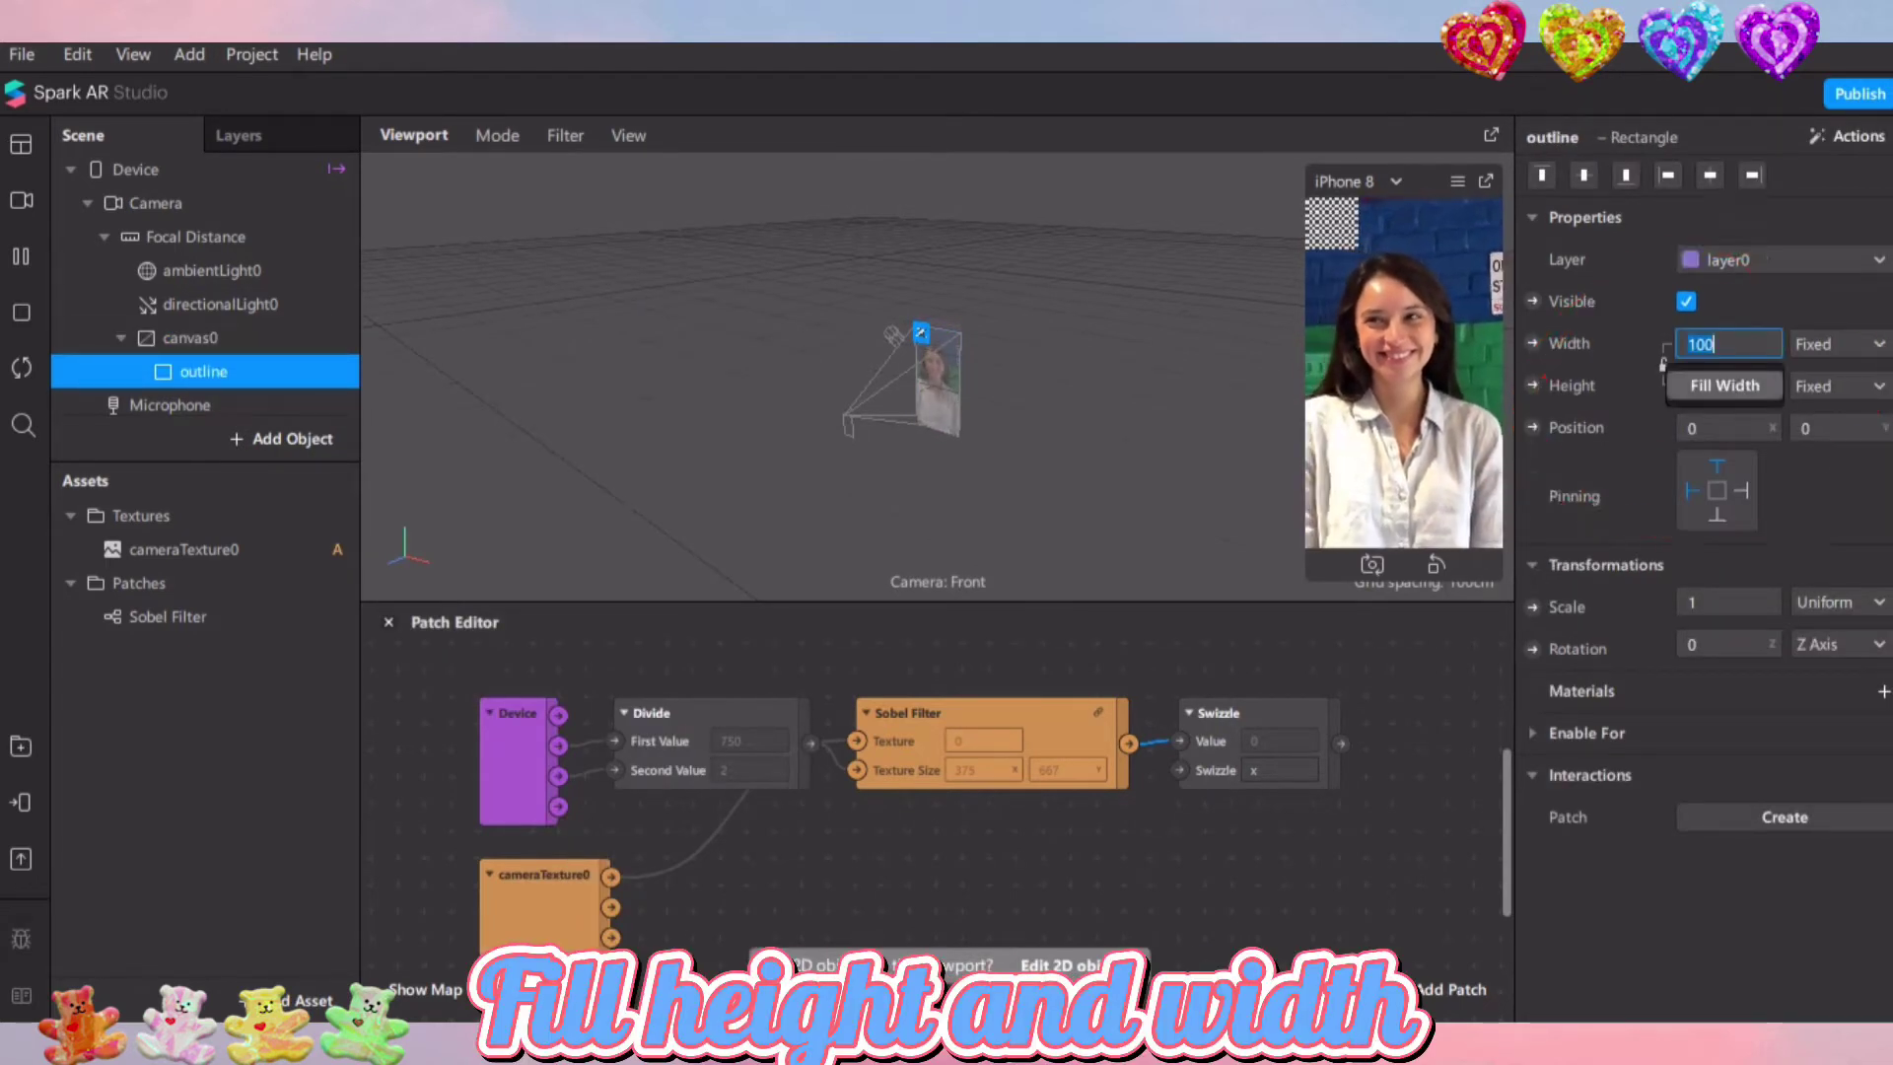
left_click(1725, 384)
left_click(1728, 385)
left_click(1724, 427)
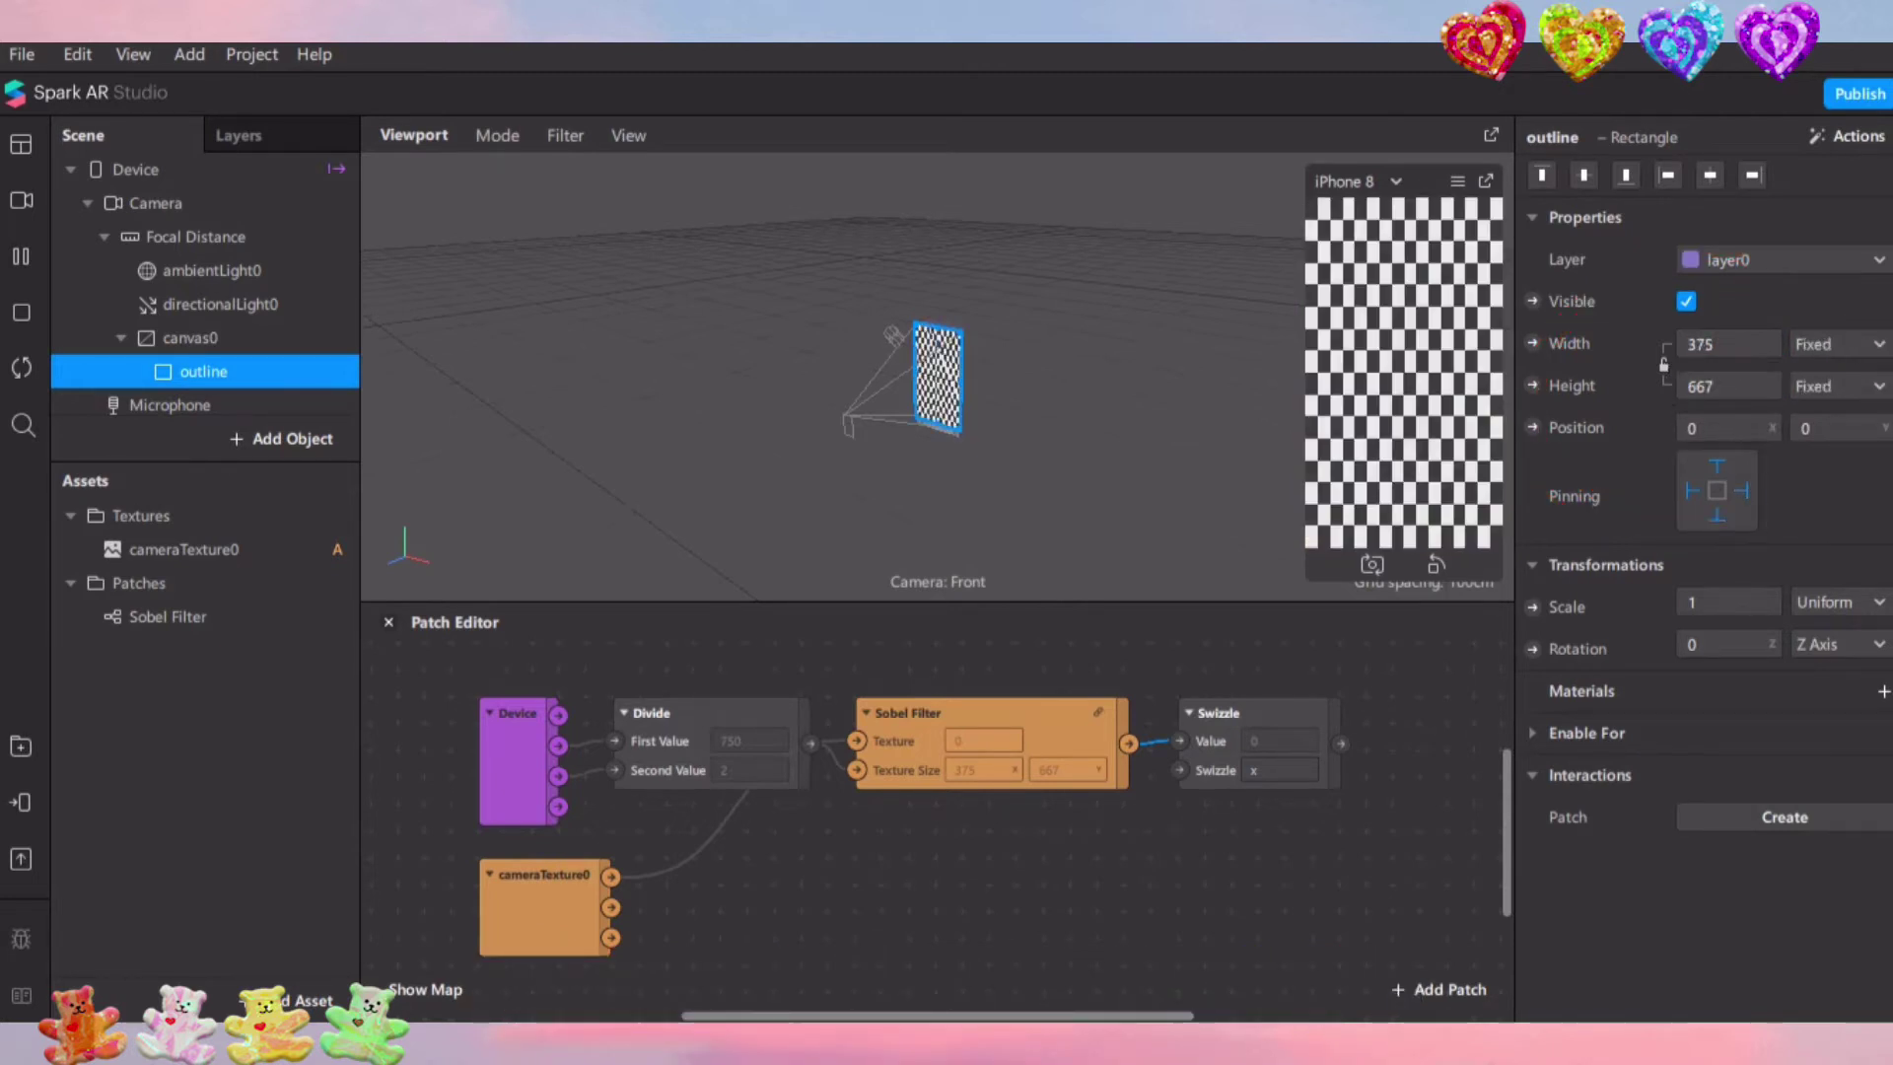
Give the outline rectangle a new material named outline and set its shader type to Flat
left_click(1883, 691)
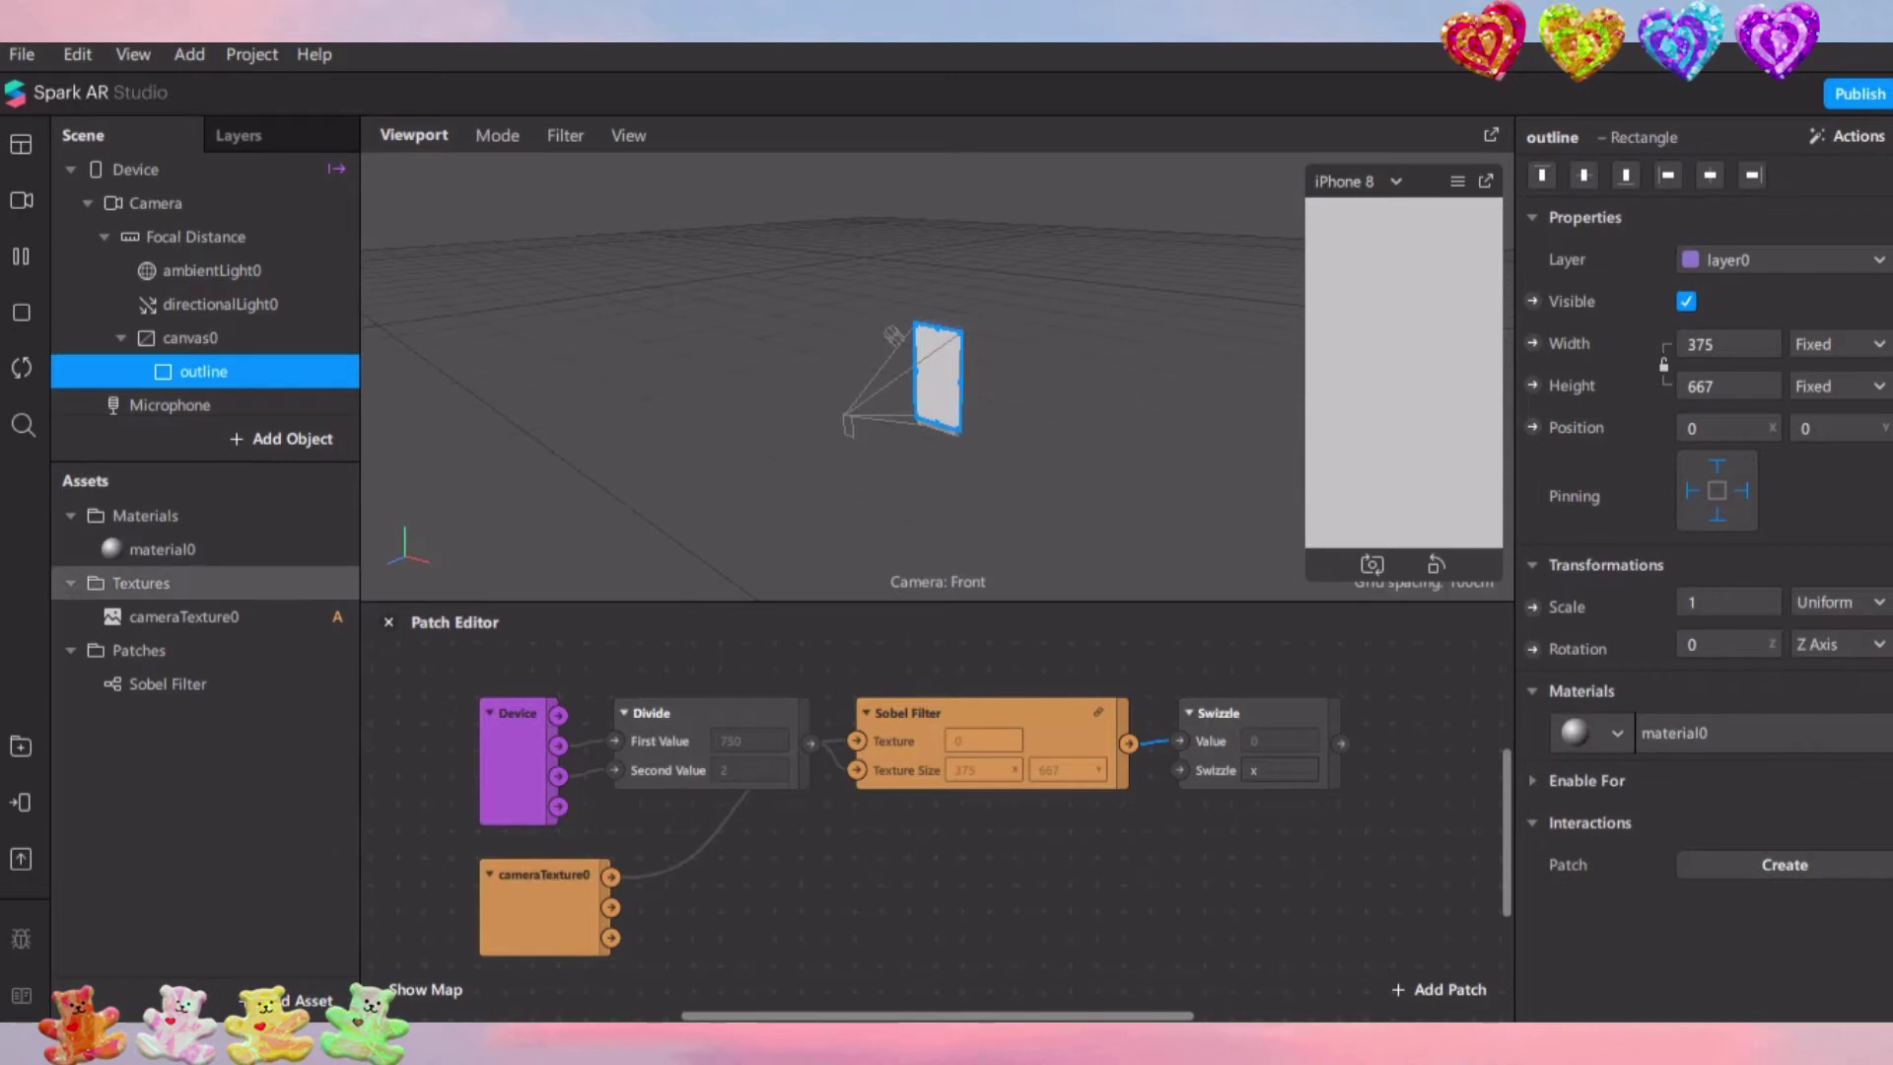
double_click(166, 549)
type("outline")
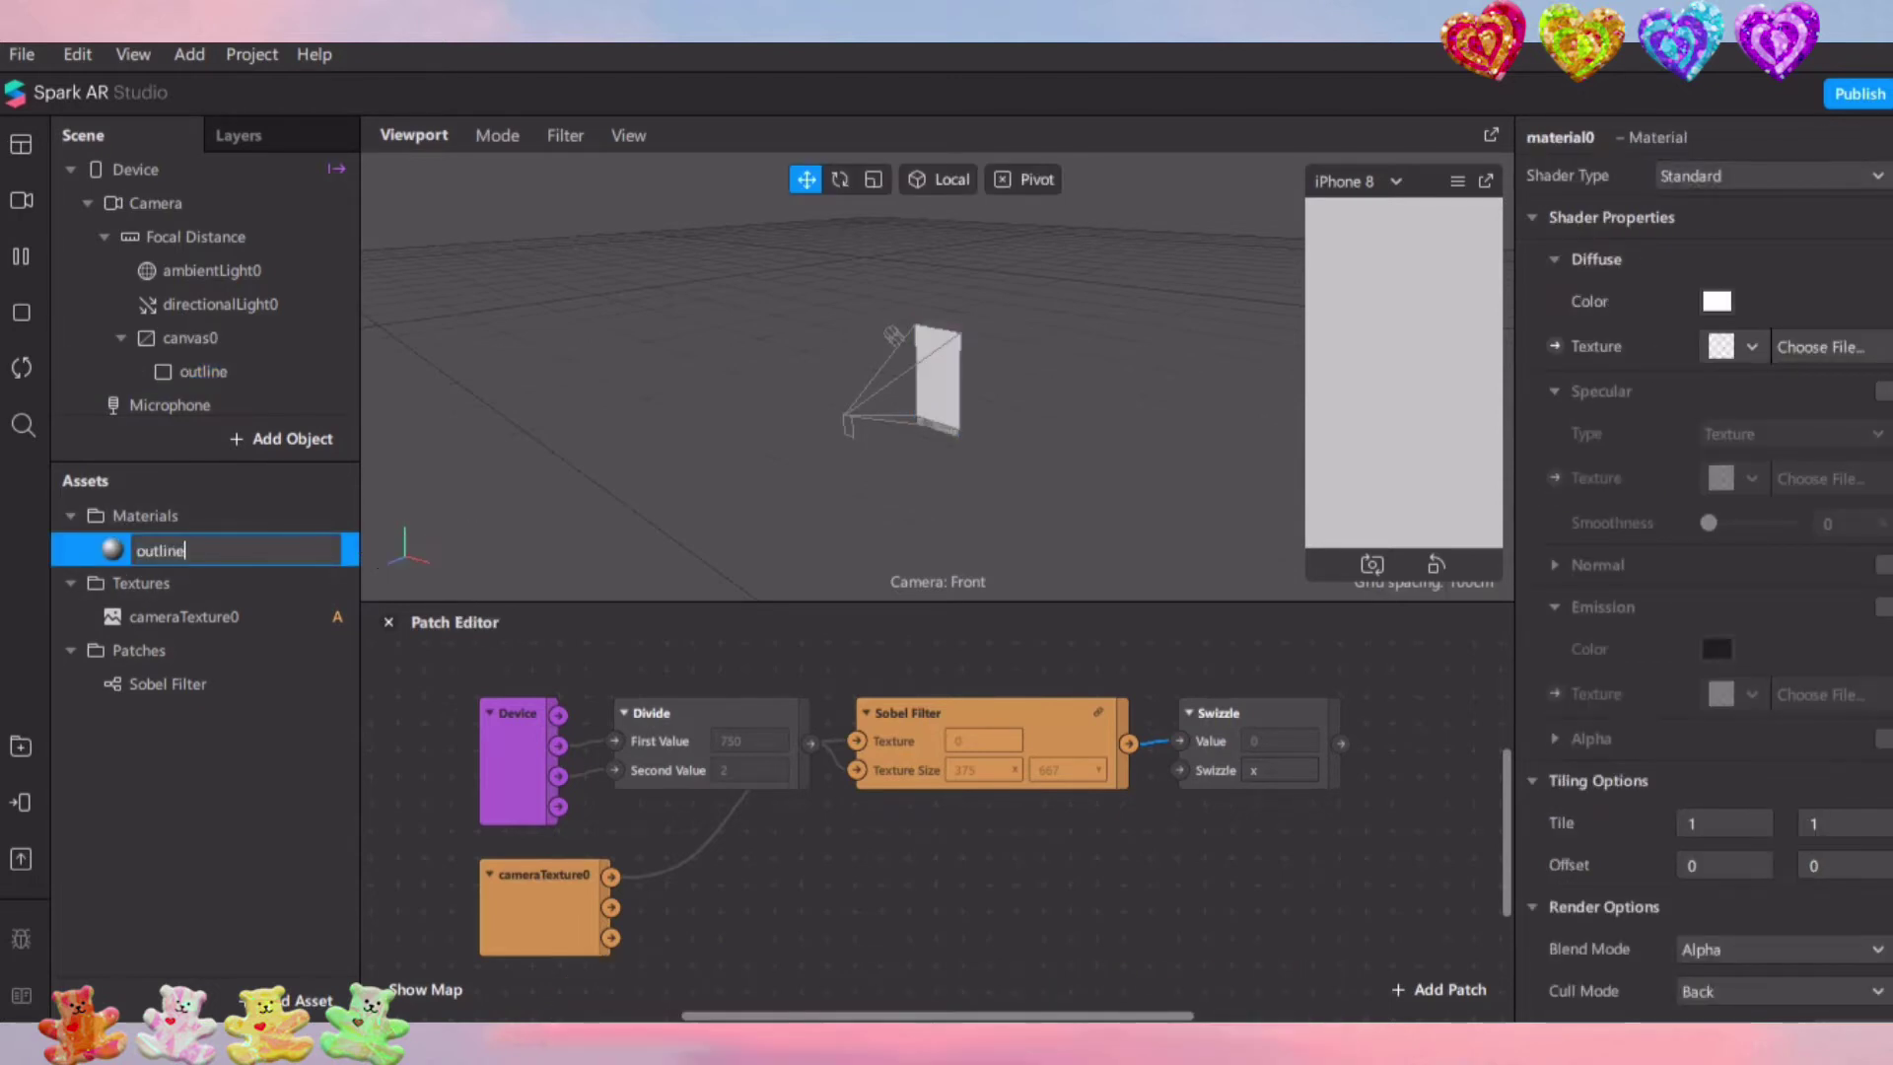
key("Return")
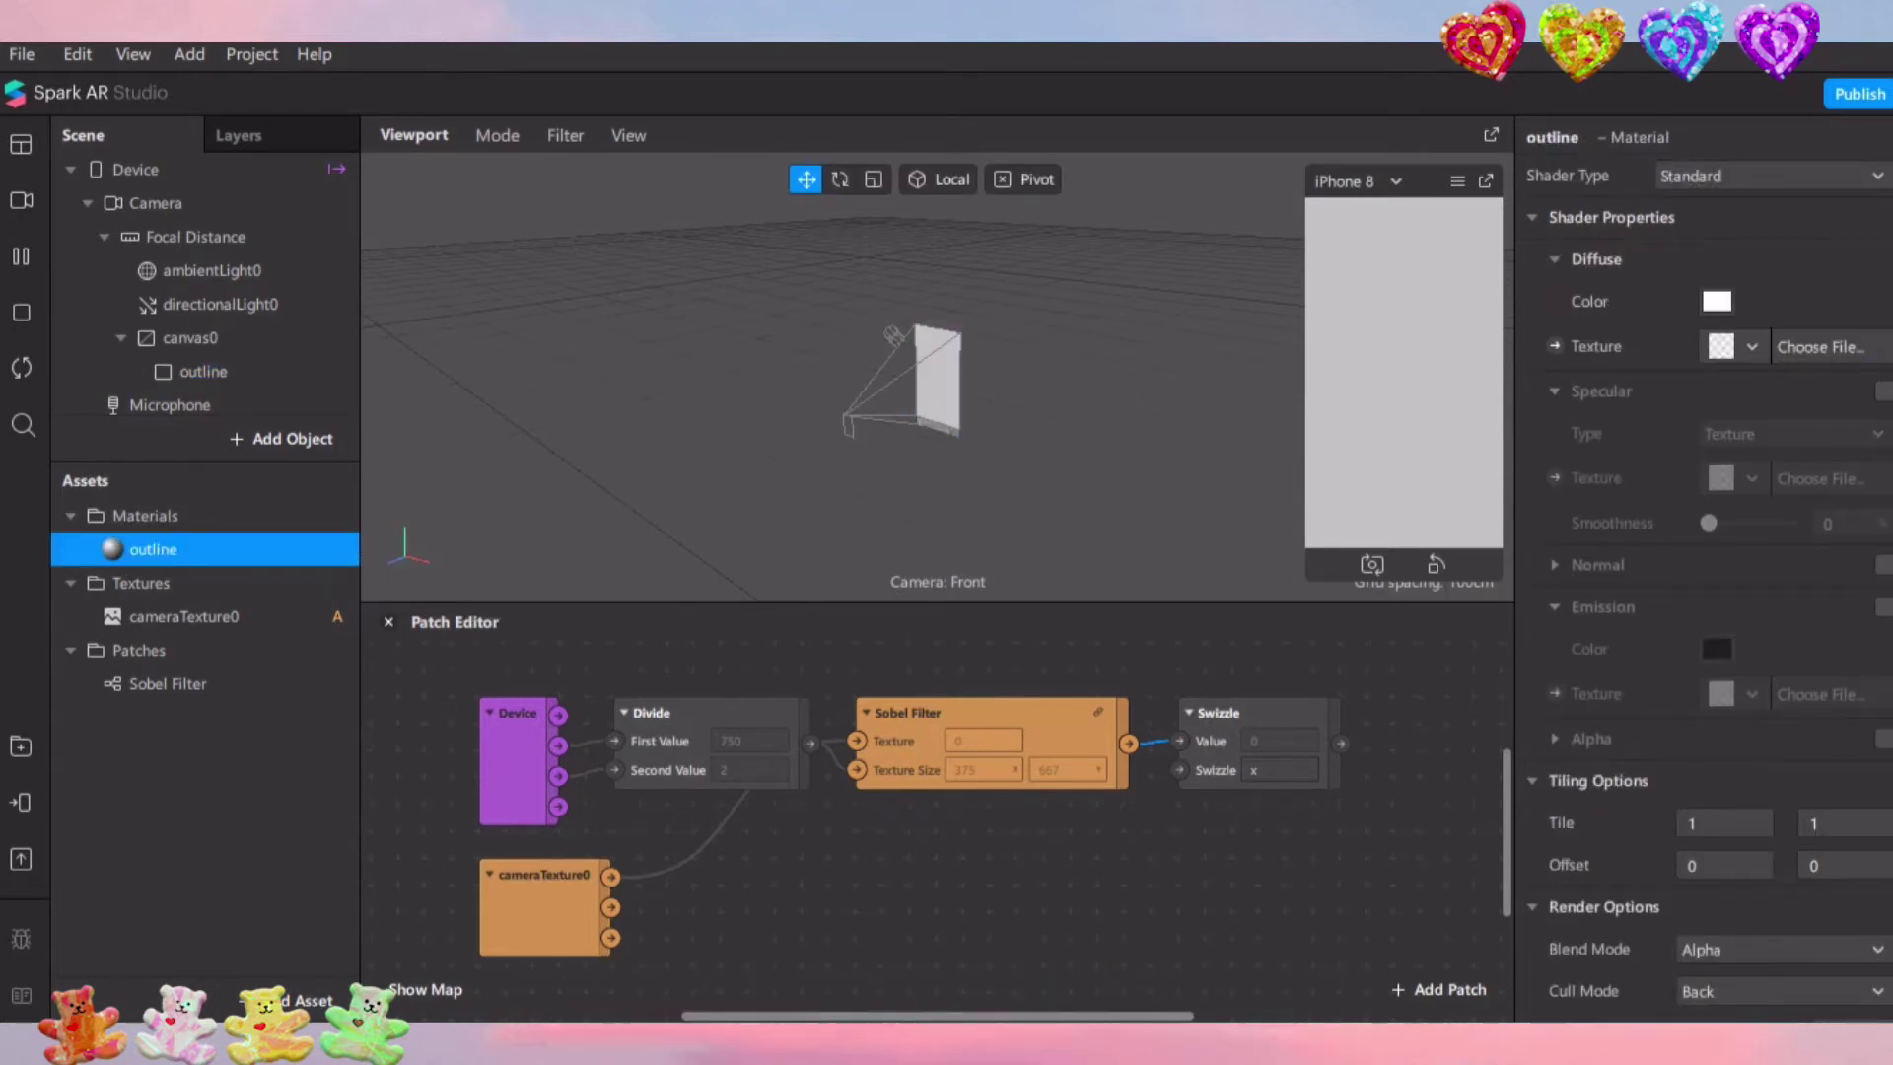
left_click(1765, 175)
left_click(1713, 181)
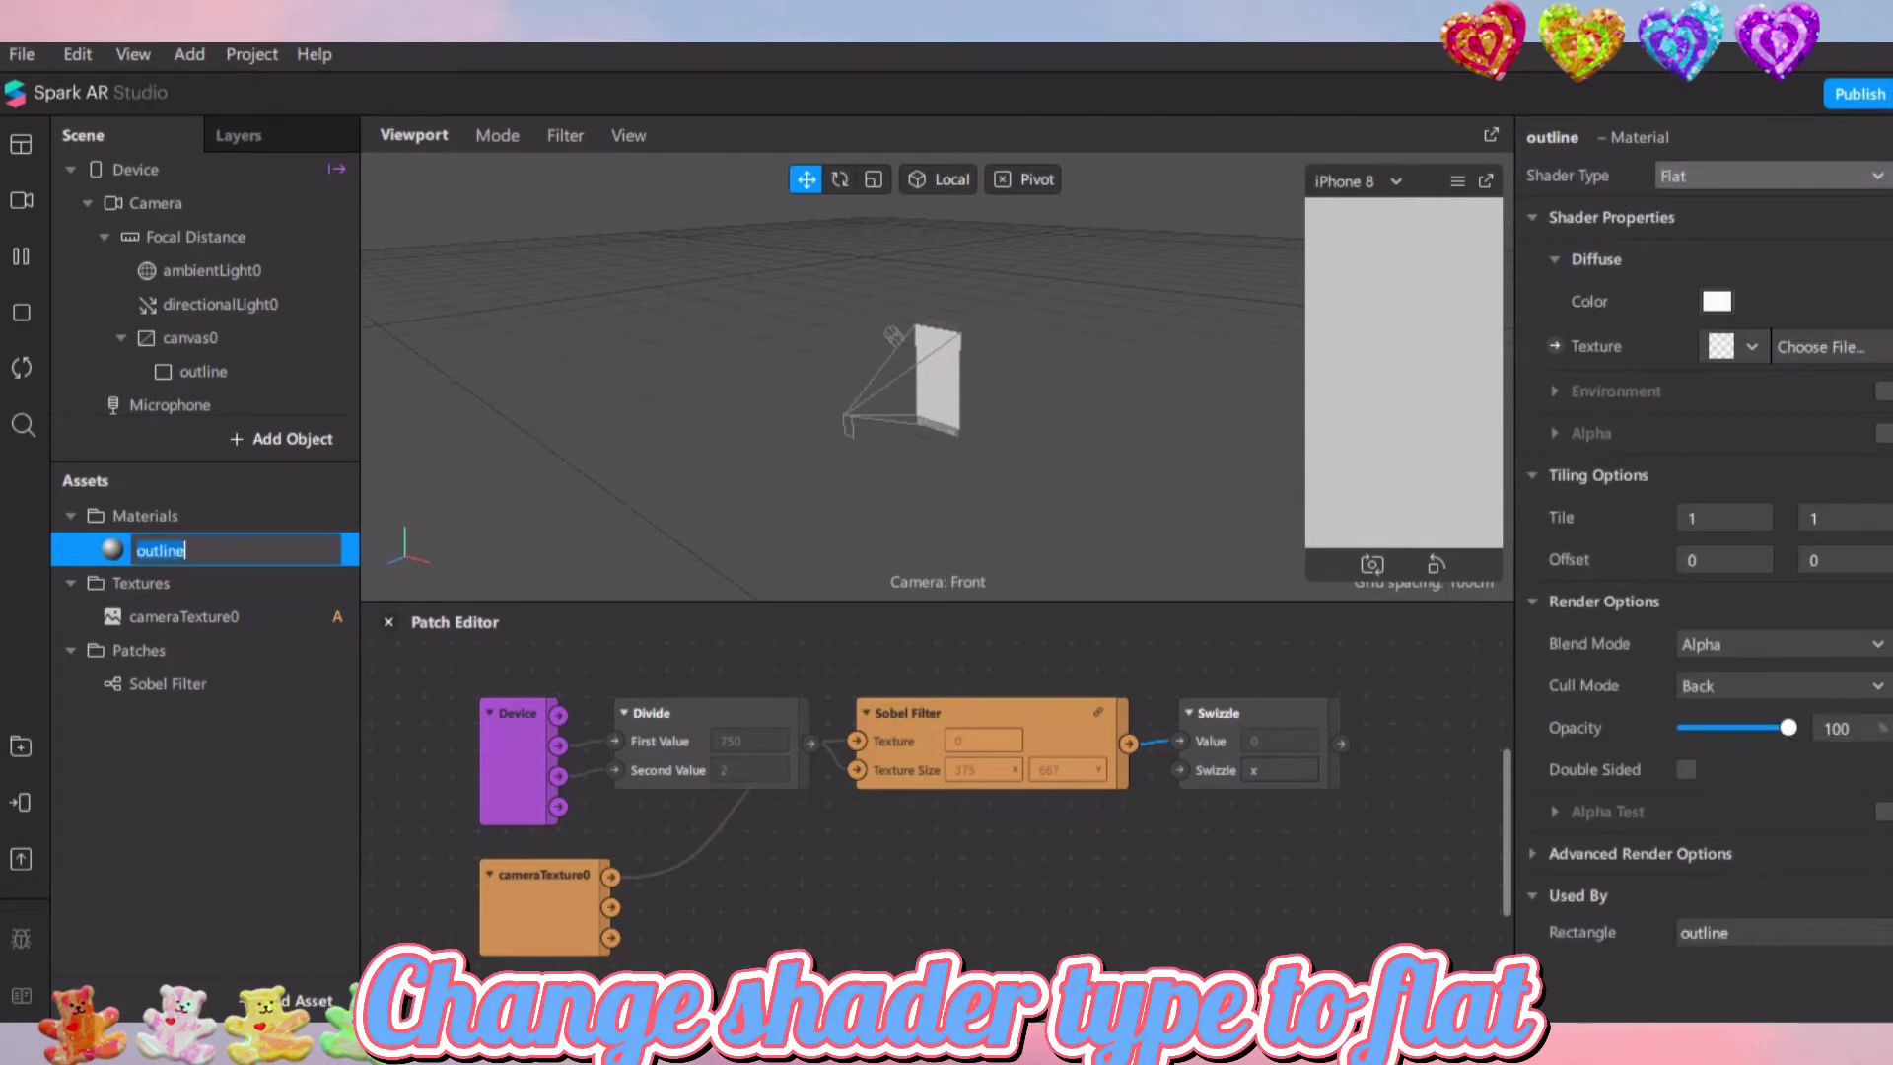
Create a patch for the outline material's diffuse texture, feed it from the Swizzle output, and close the patch editor
left_click(1555, 346)
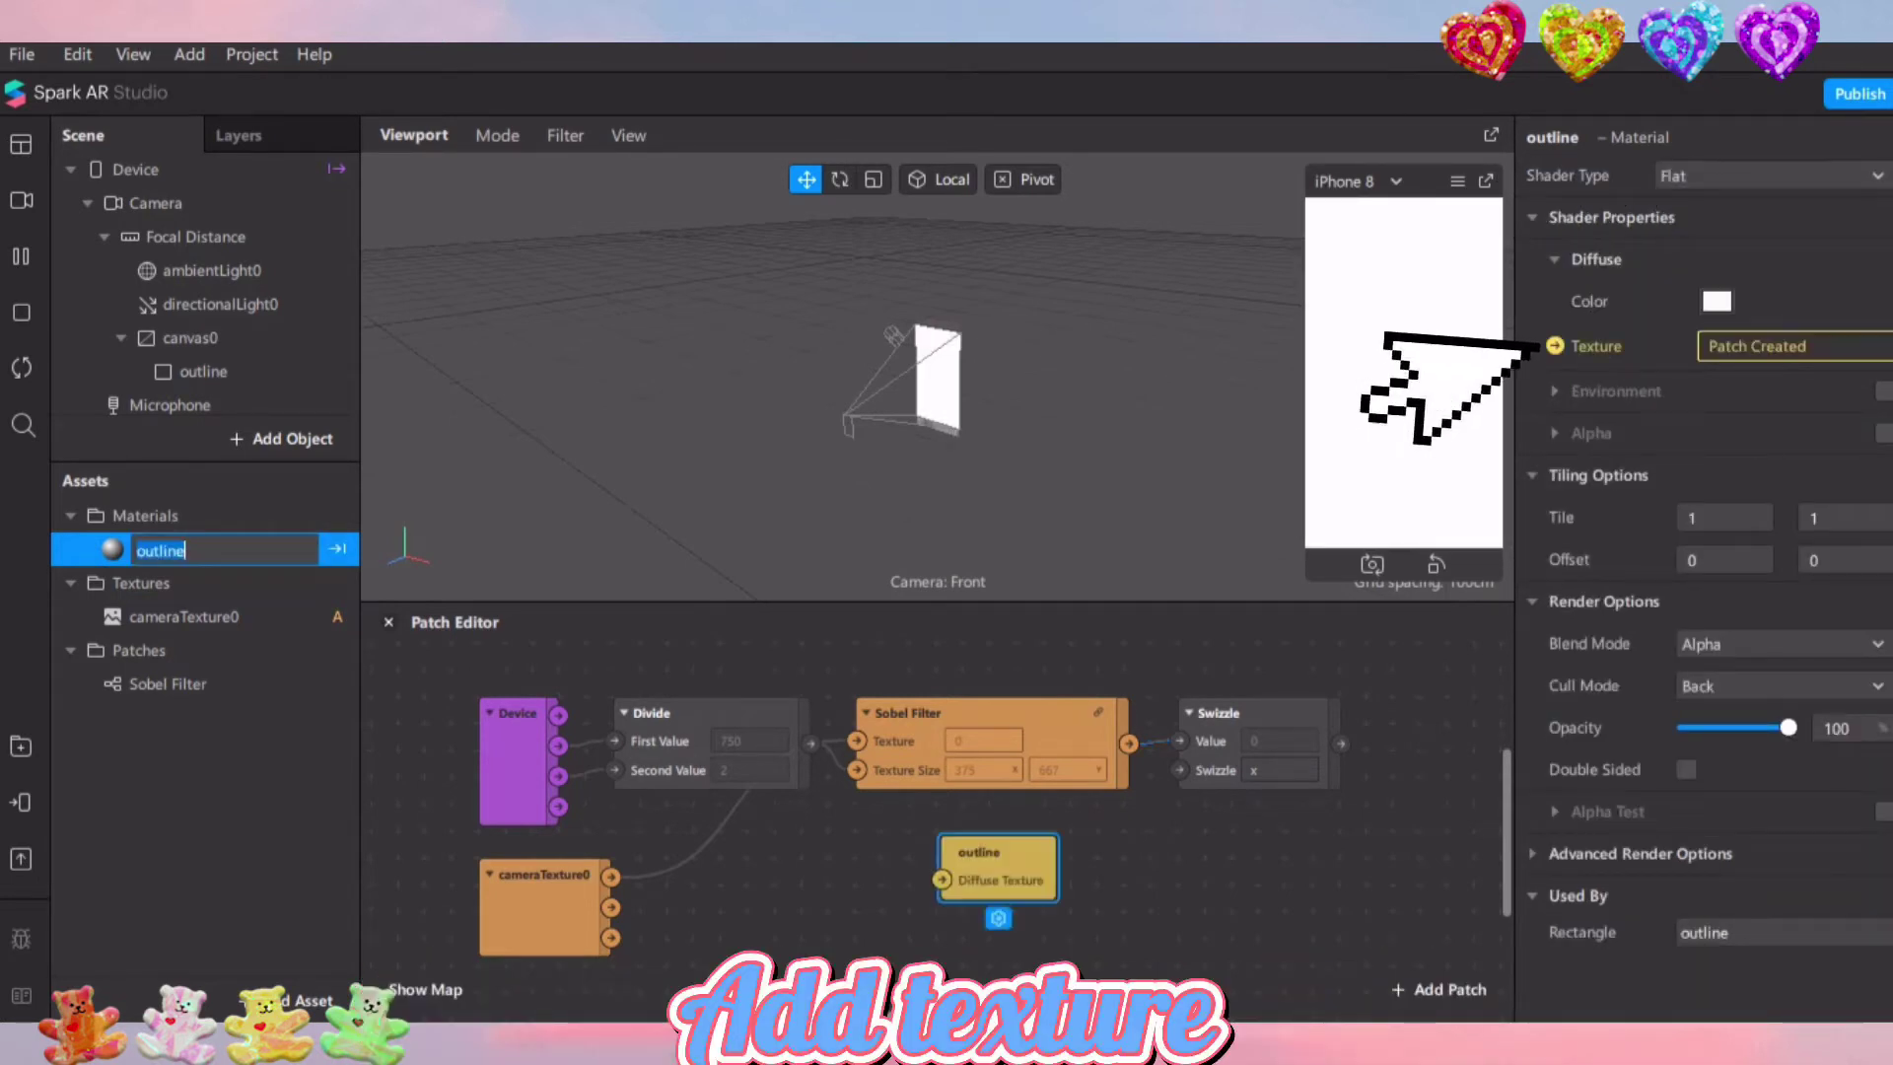
left_click_drag(997, 854, 1446, 714)
left_click_drag(1341, 744, 1395, 741)
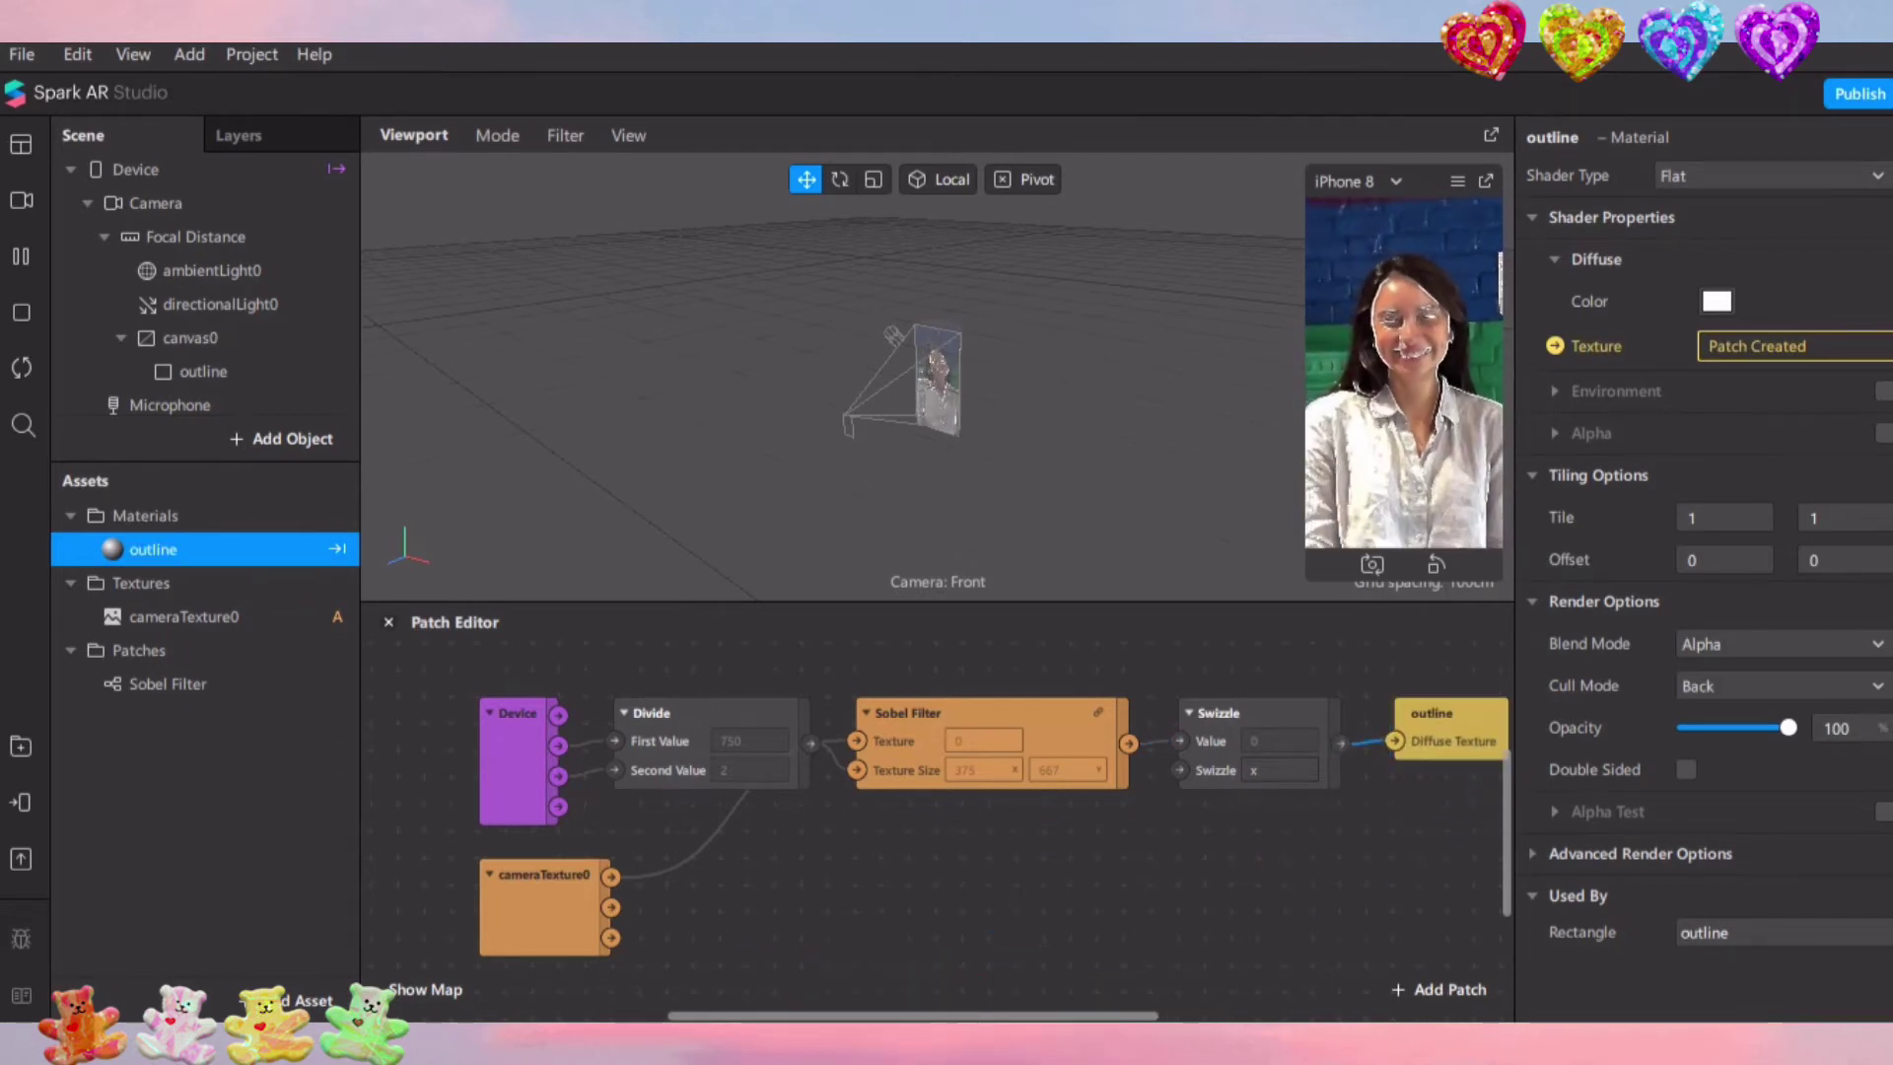
left_click(389, 622)
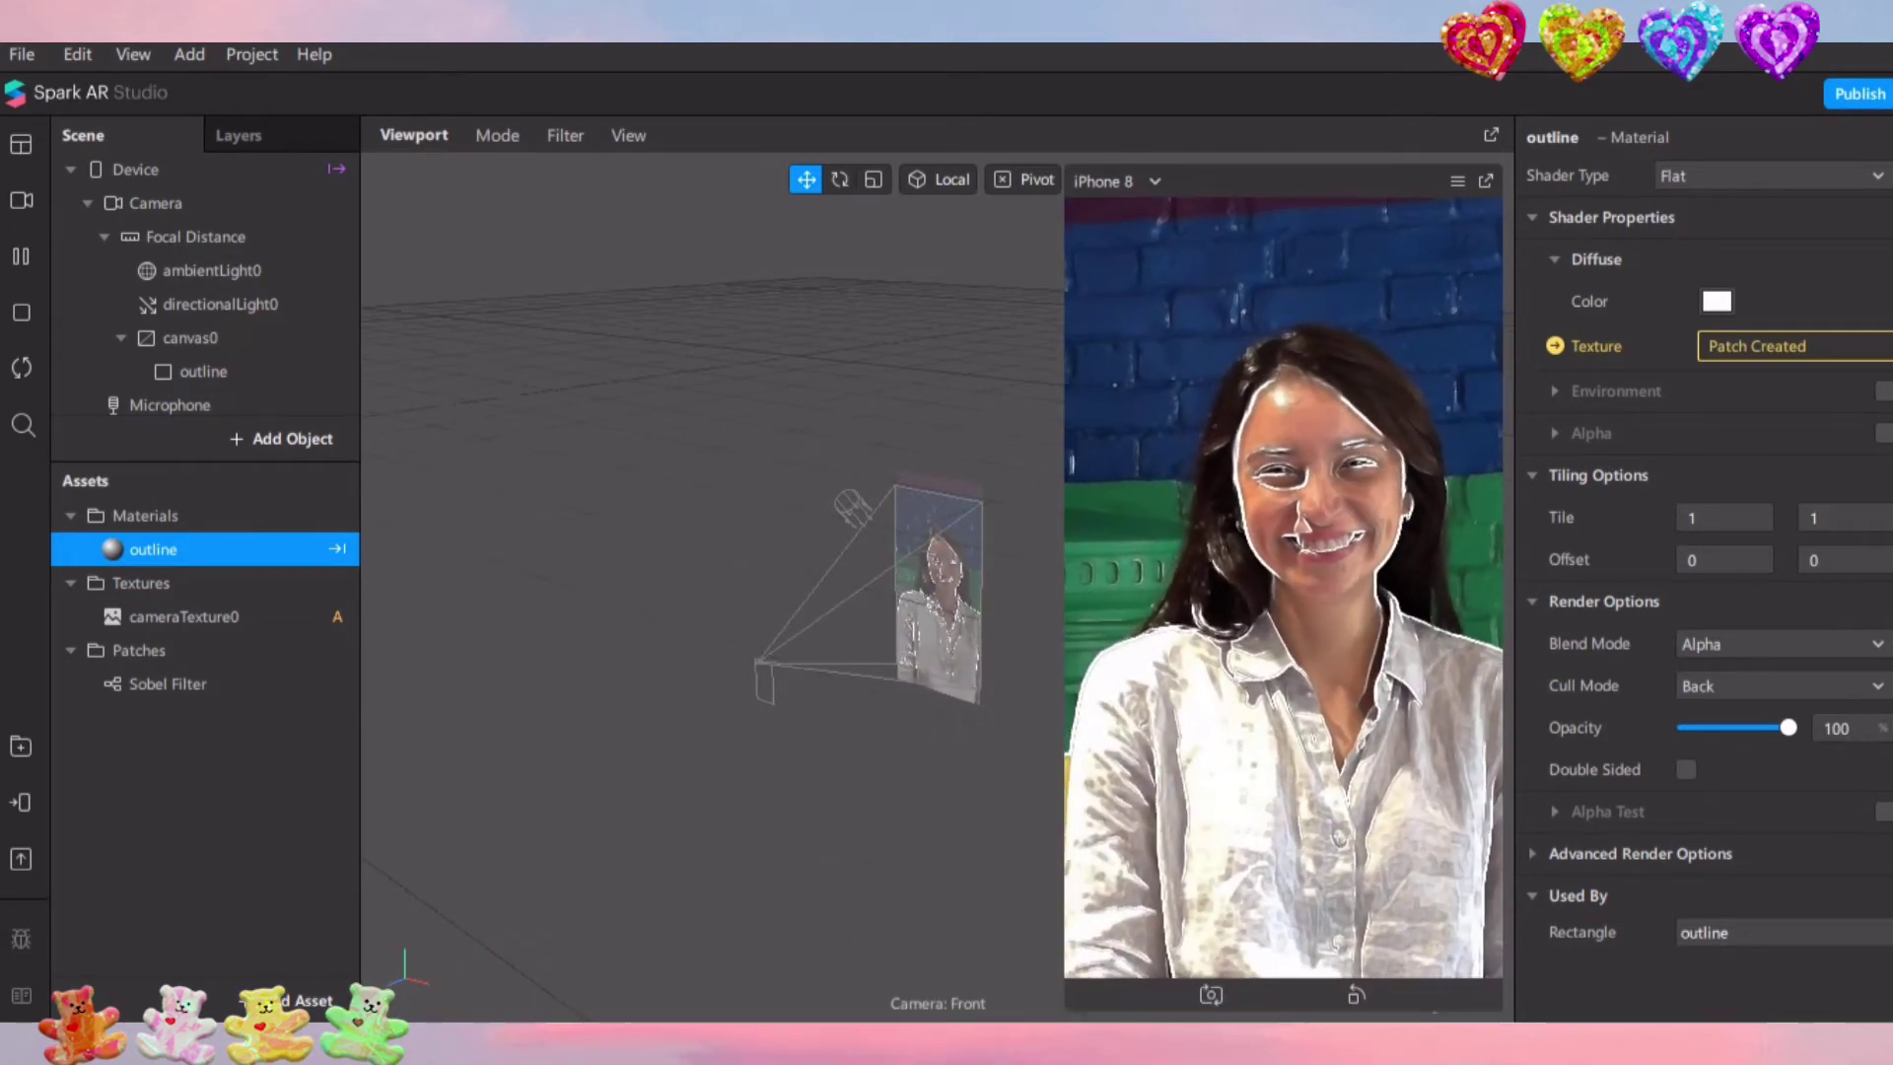
Offset the outline rectangle by setting its X and Y position to -30
left_click(204, 371)
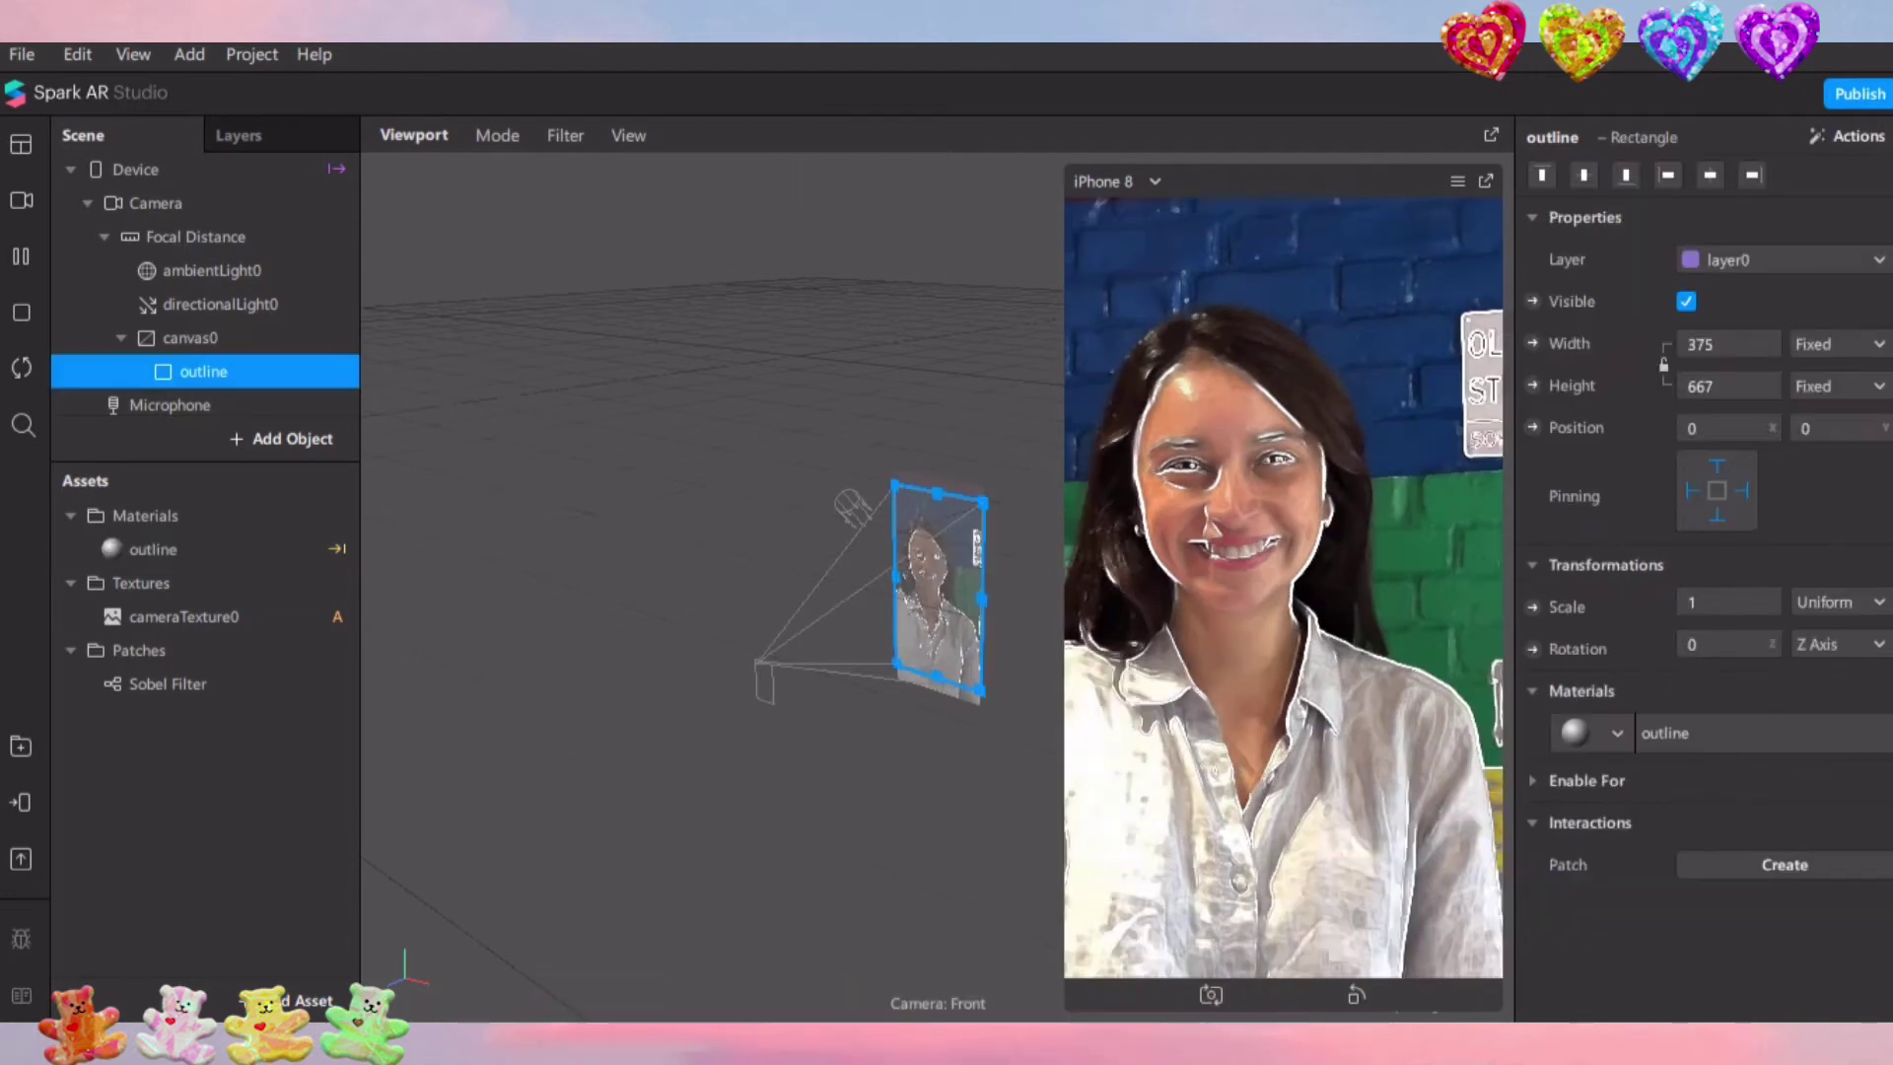
type("-30")
key("Return")
left_click(1832, 428)
type("-30")
key("Return")
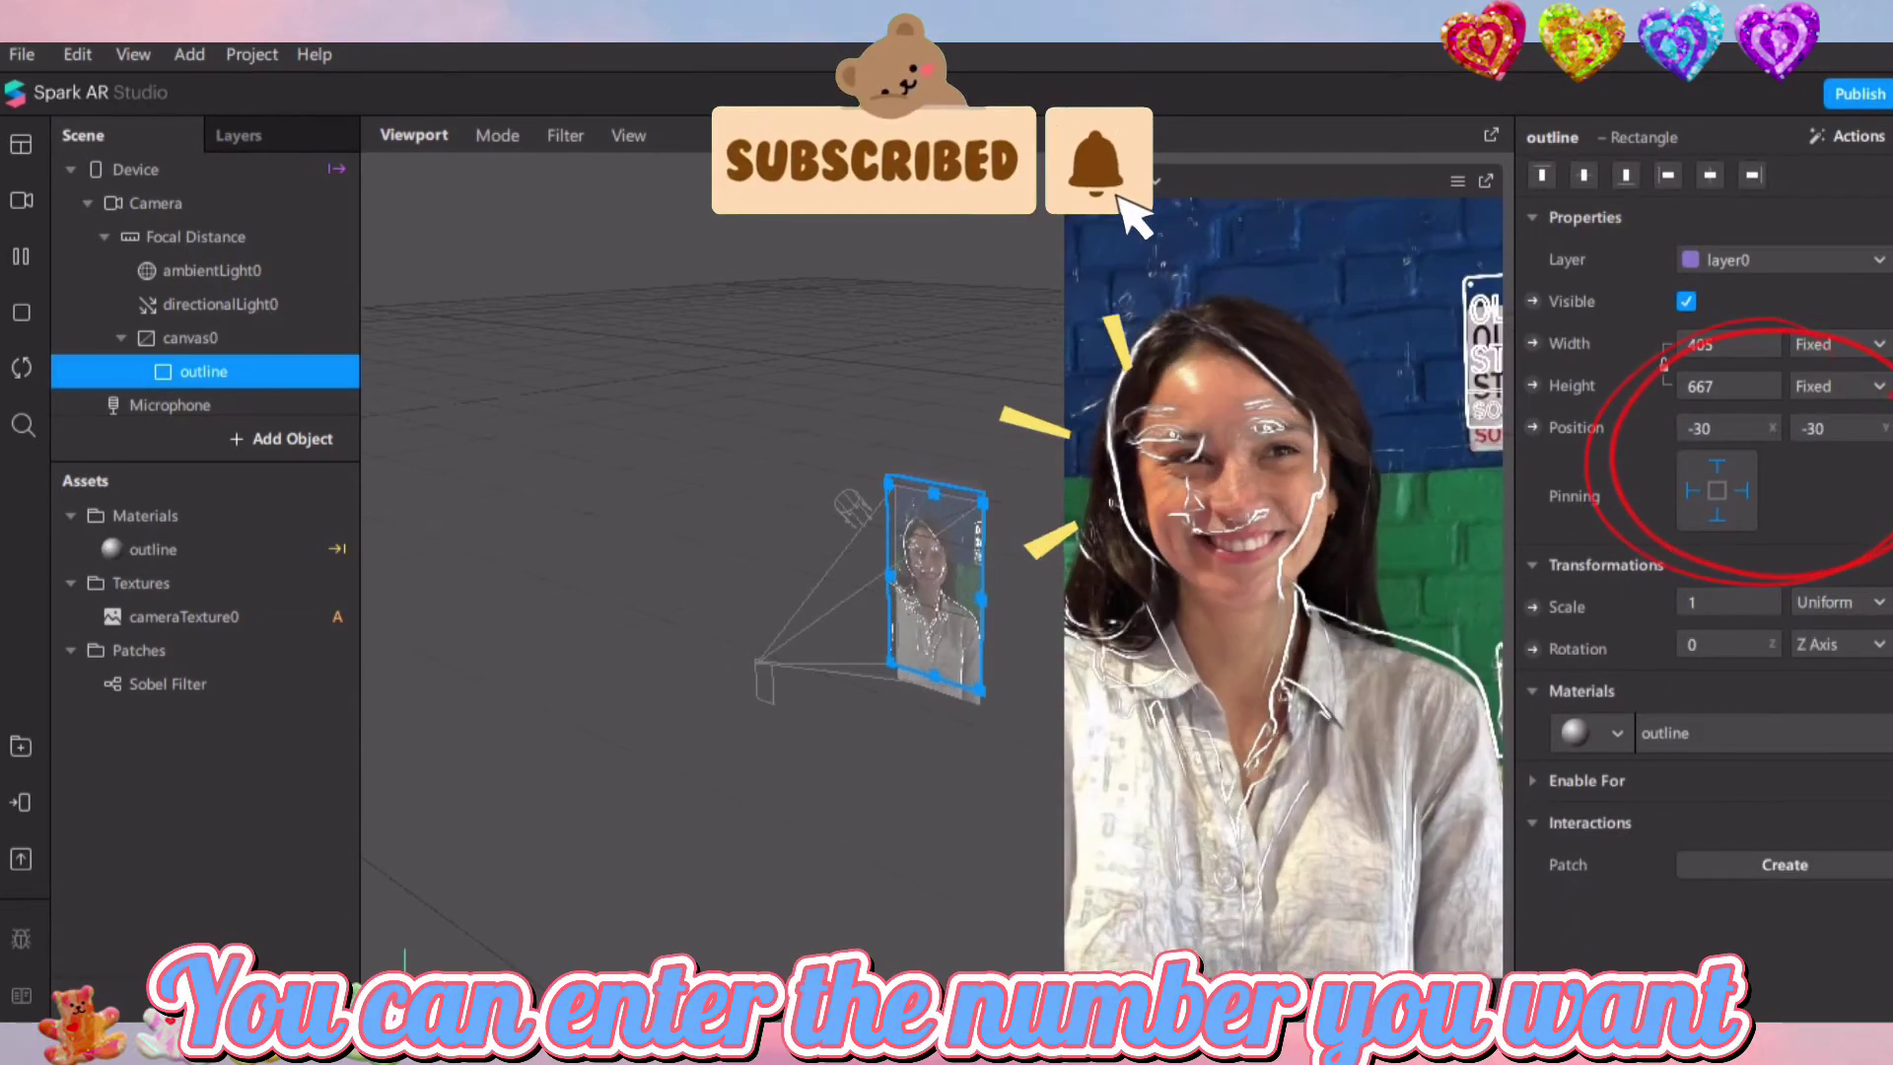
Set the outline rectangle's X and Y position to -25
left_click(1726, 428)
type("-25")
key("Tab")
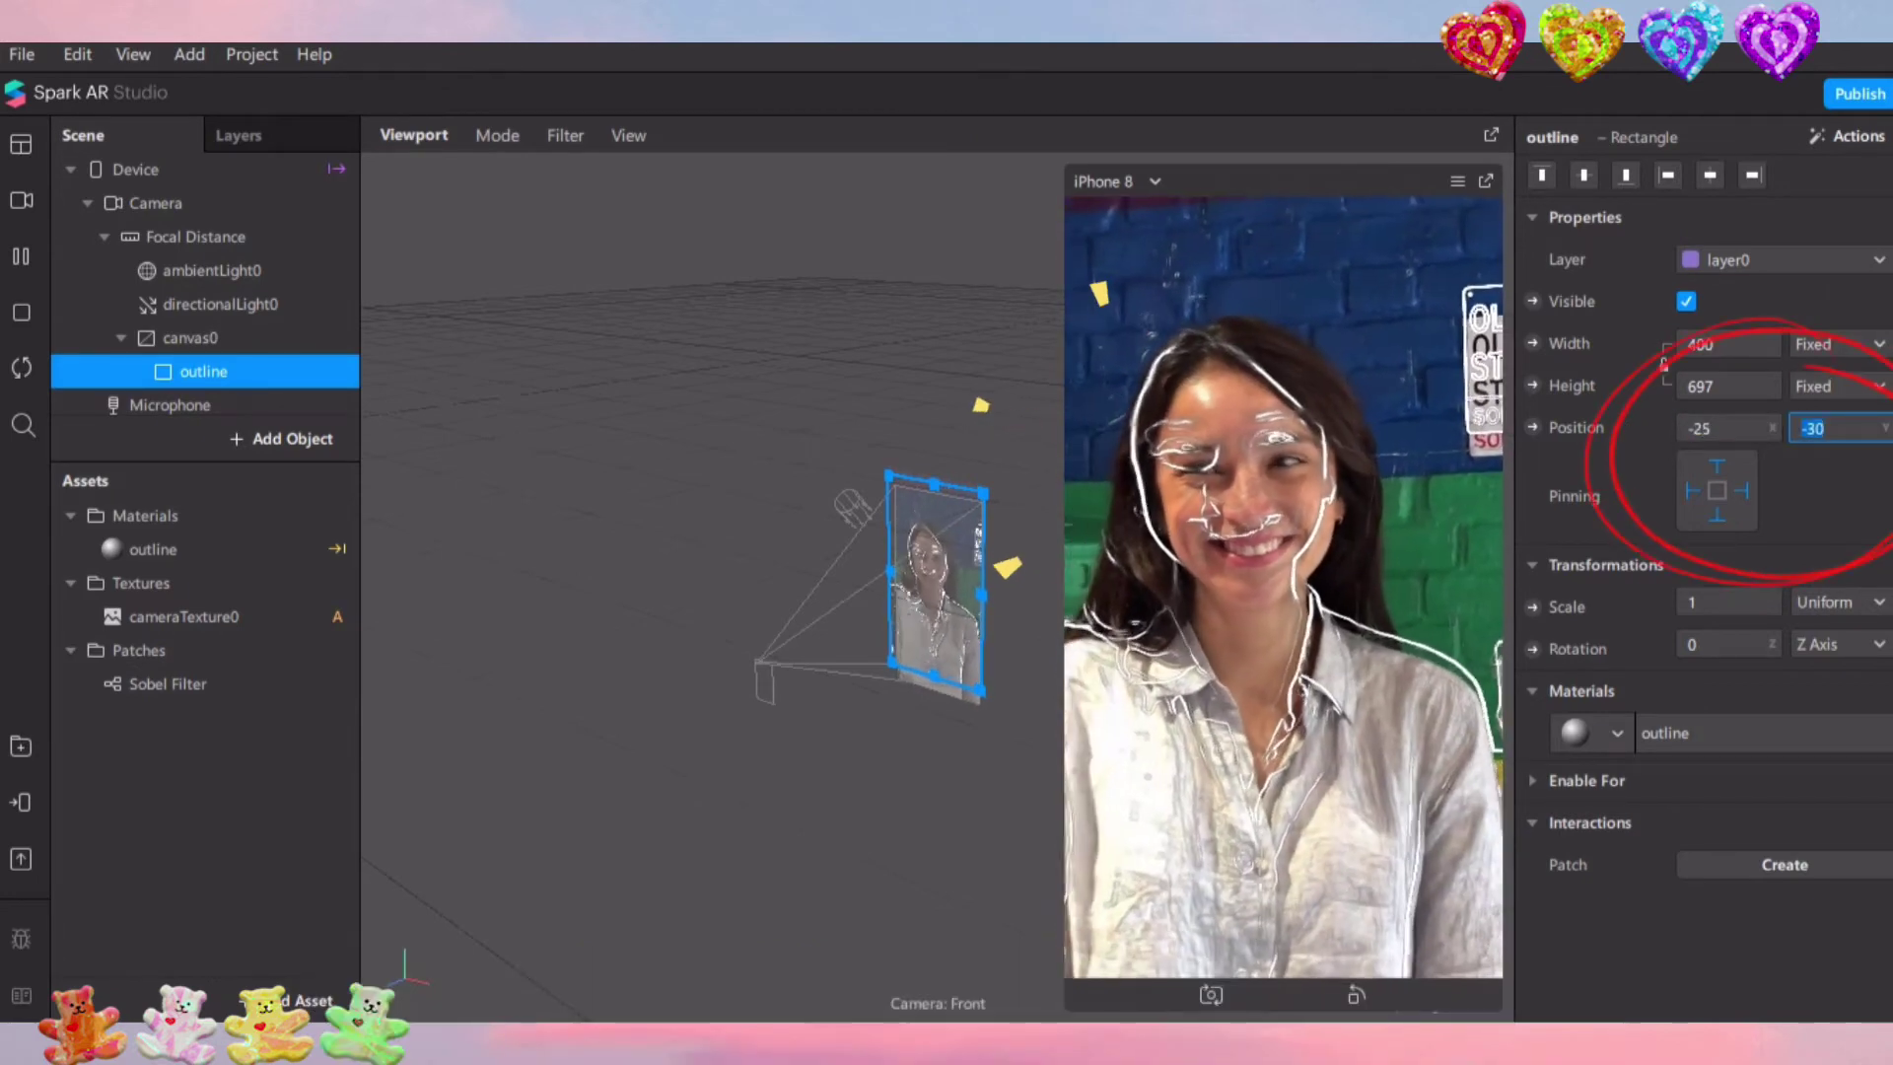
type("-25")
key("Return")
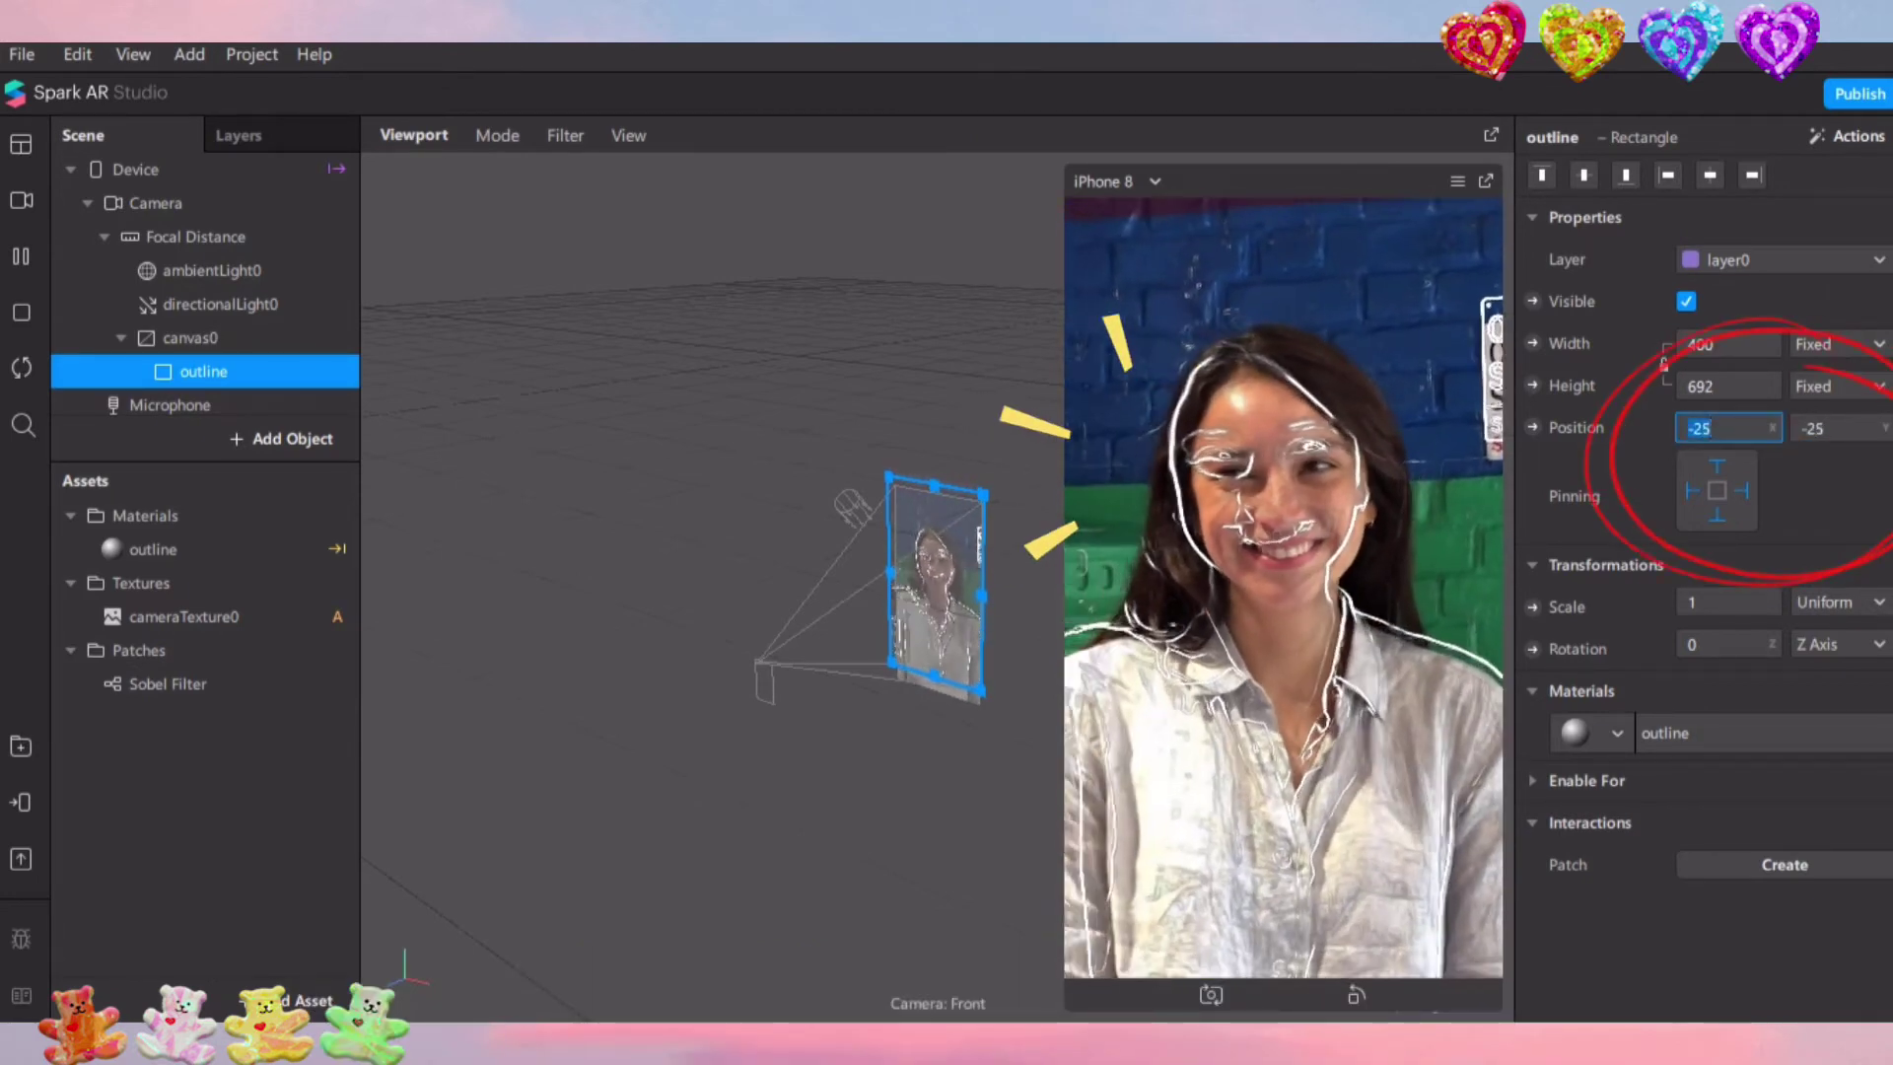
Set the outline rectangle's X and Y position to -15
type("-15")
key("Return")
key("Tab")
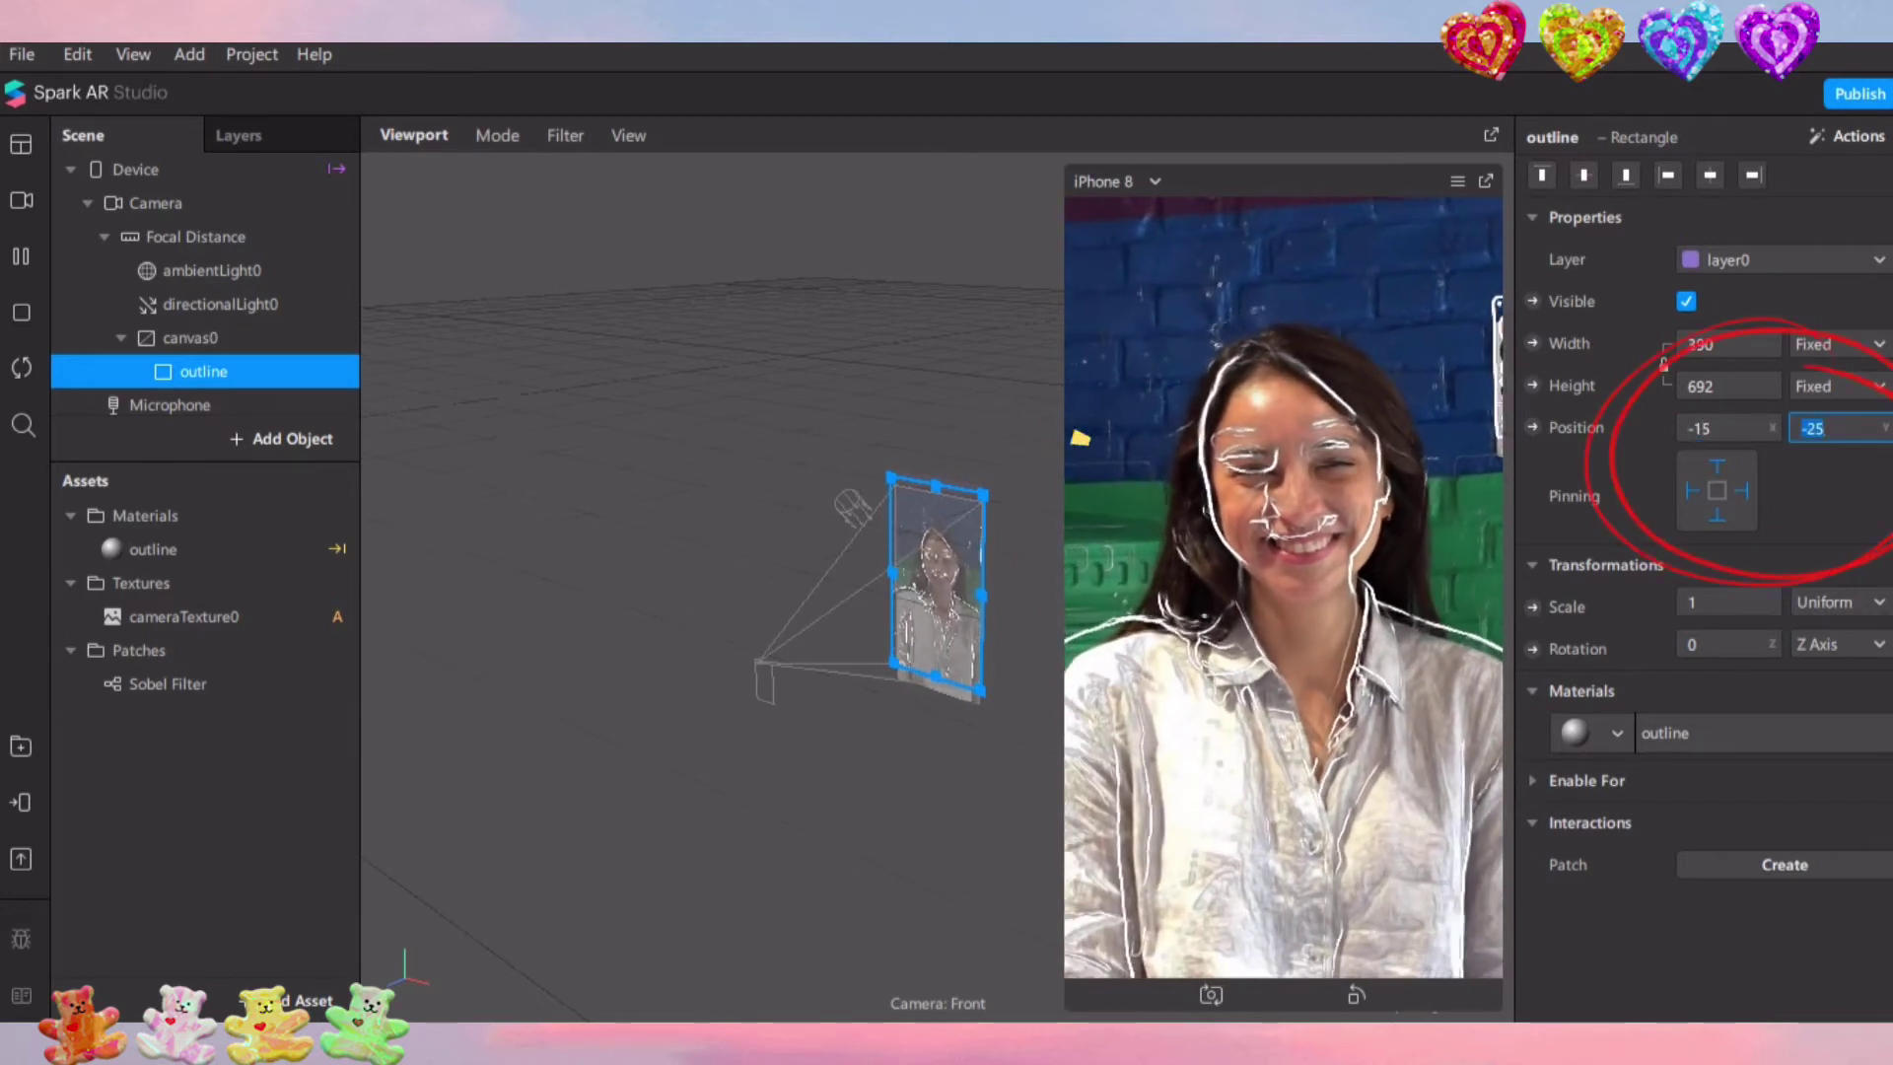
key("Return")
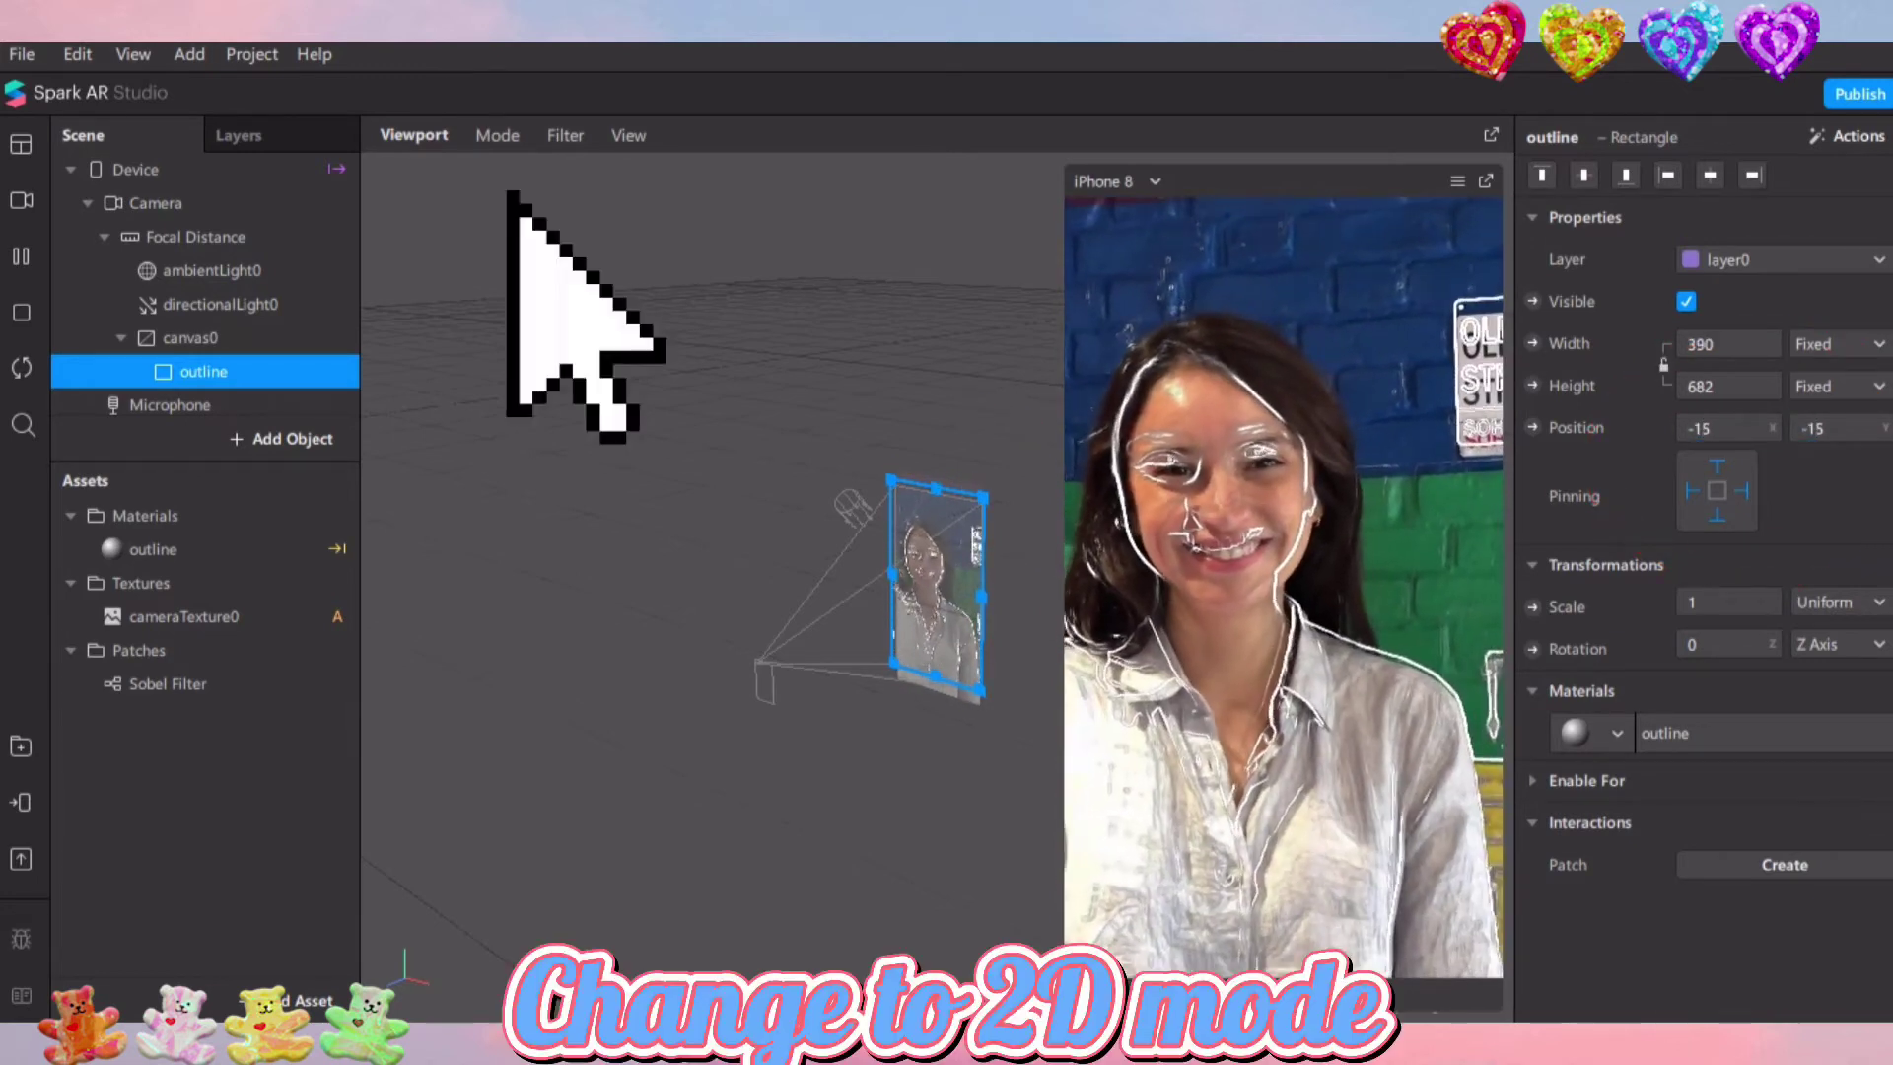
Switch the viewport to 2D object editing mode
left_click(497, 135)
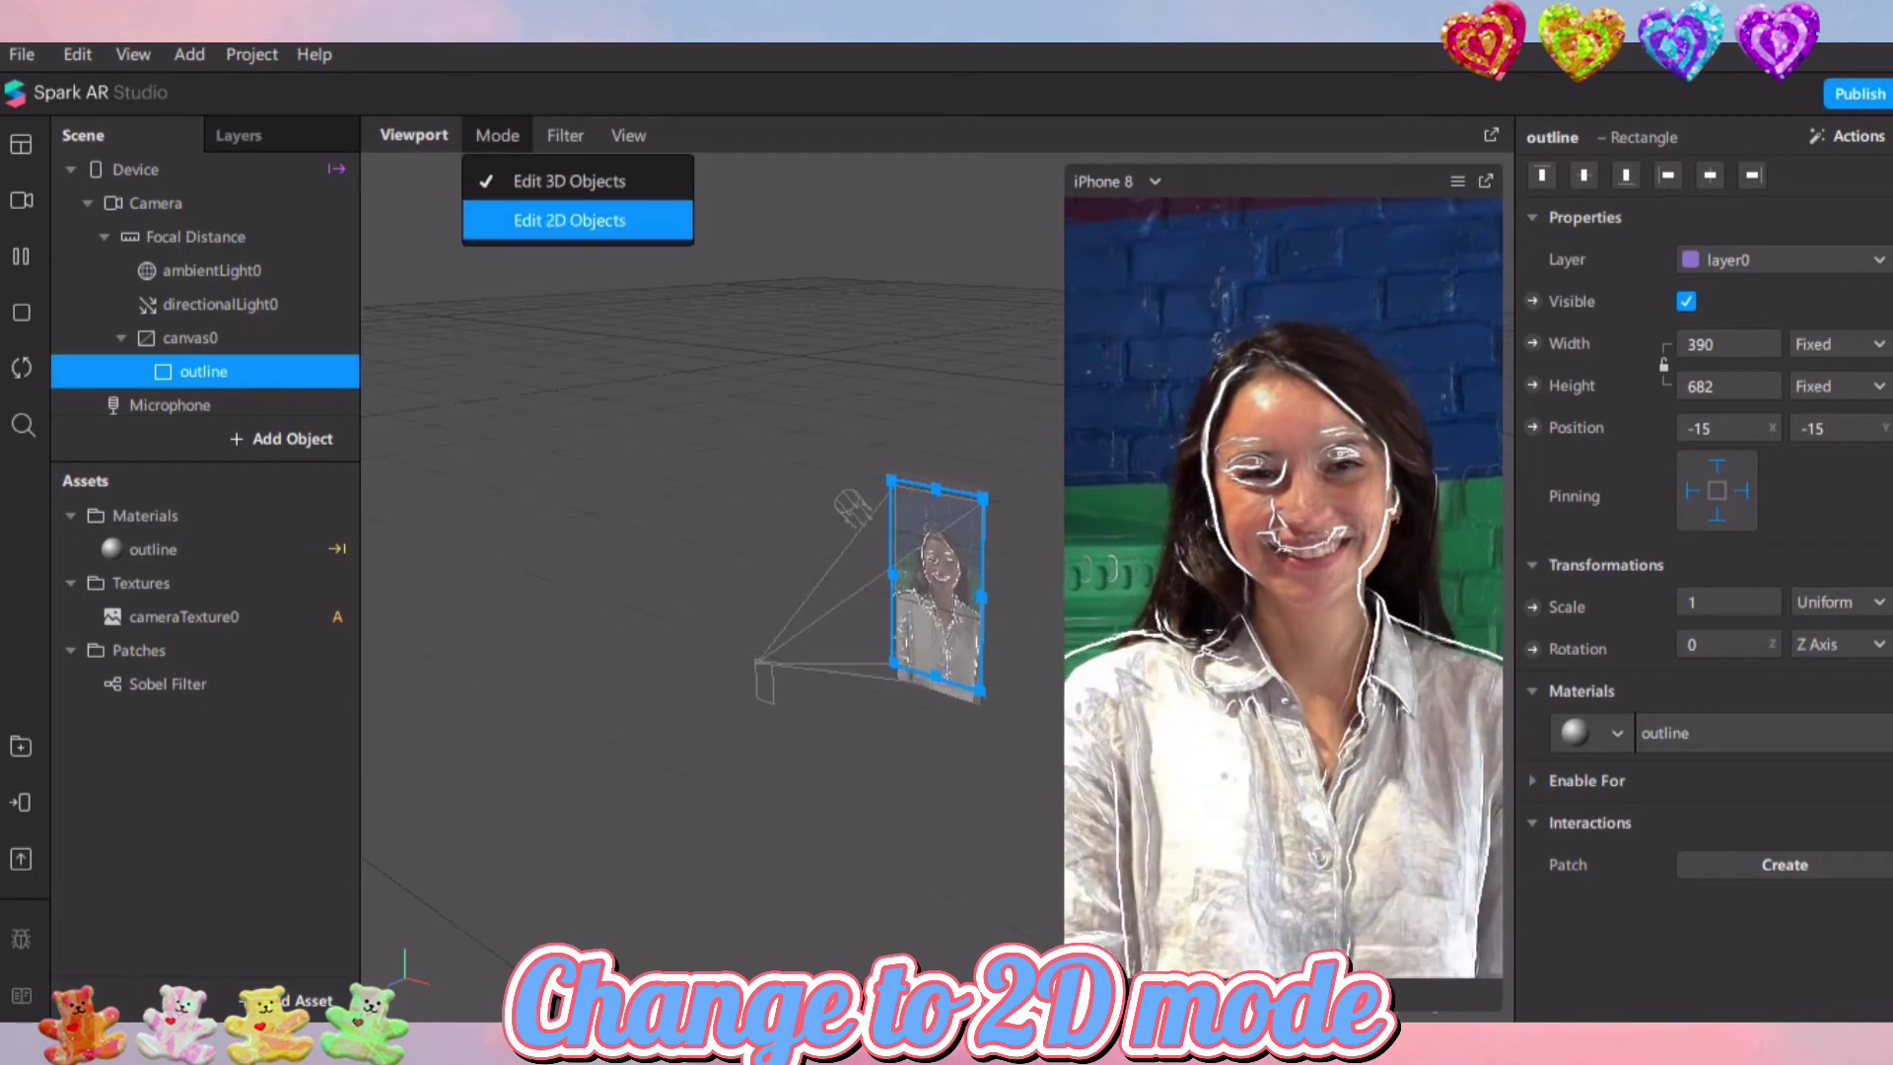
left_click(572, 182)
scroll(934, 591, "down", 1)
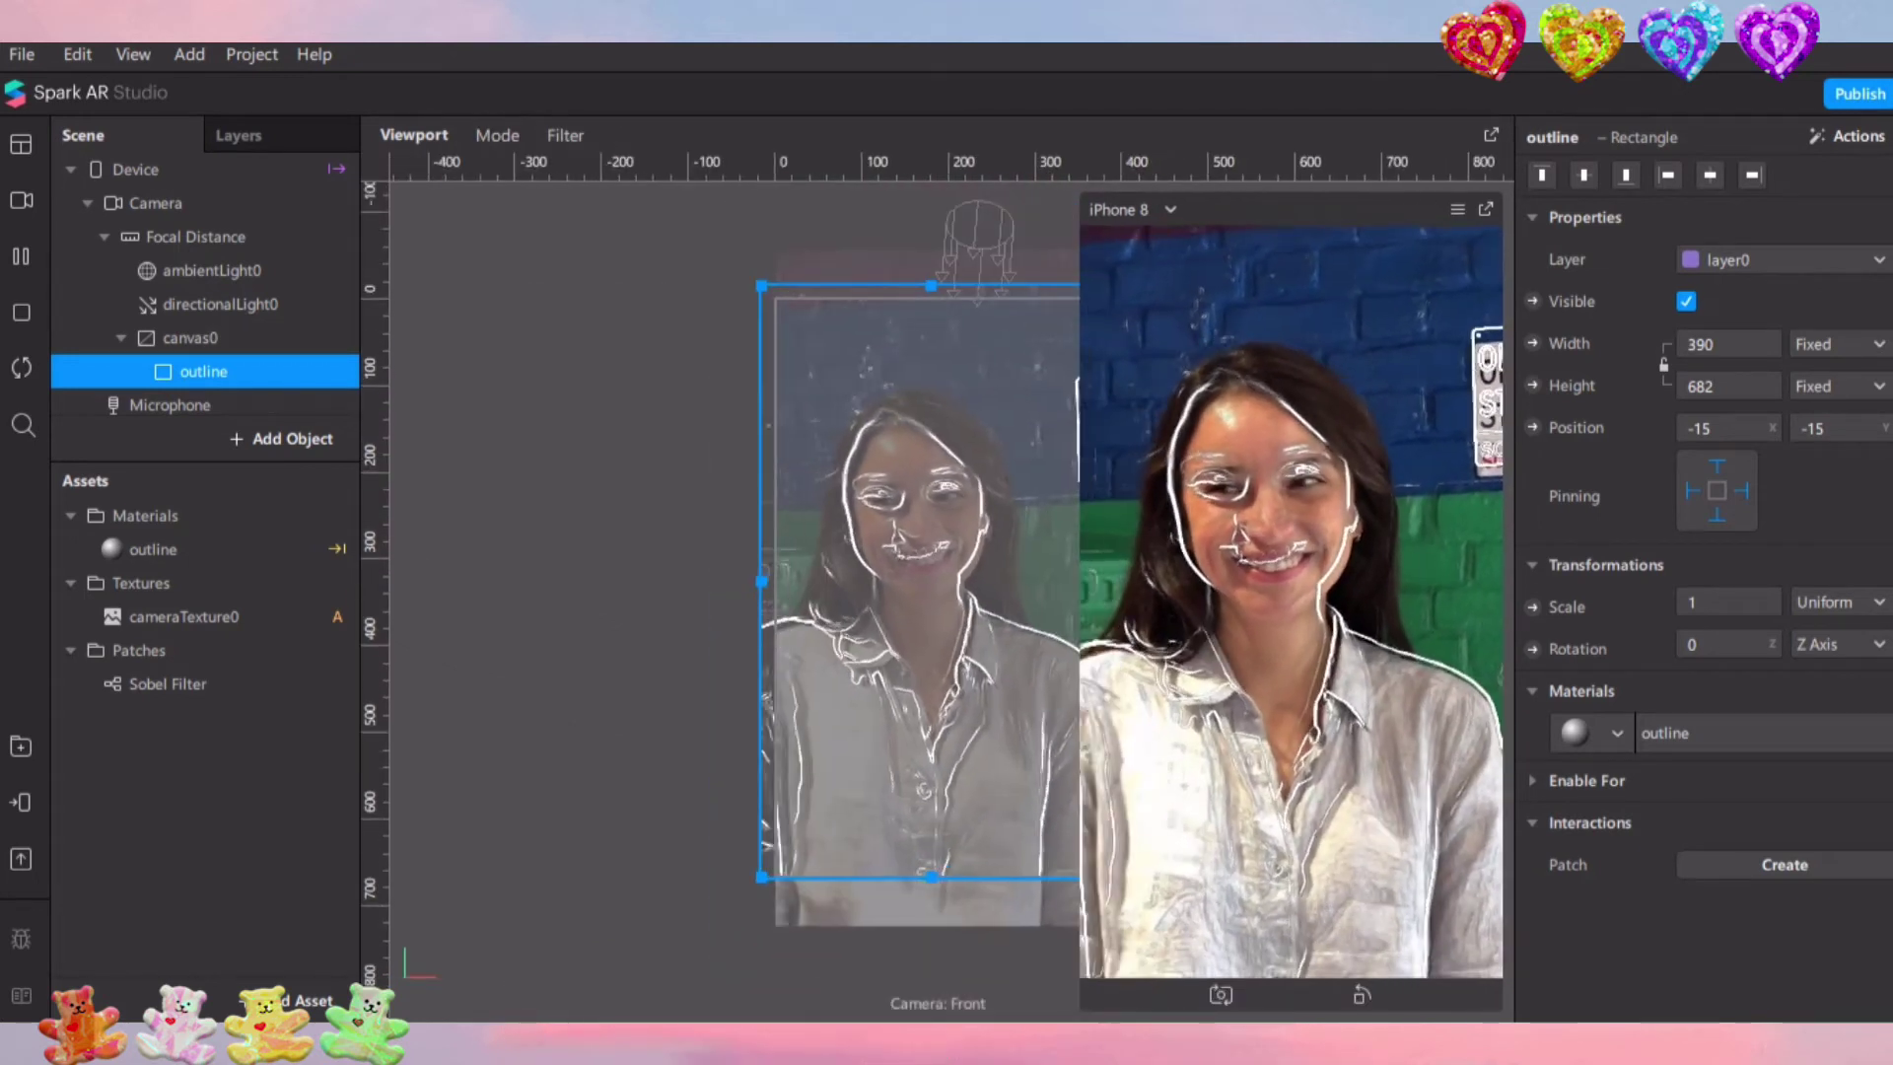
Resize the outline rectangle to 390 by 690 with its position at -15, -15, and deselect it
mouse_move(911, 671)
left_mouse_down()
mouse_move(902, 646)
mouse_move(912, 677)
left_mouse_up()
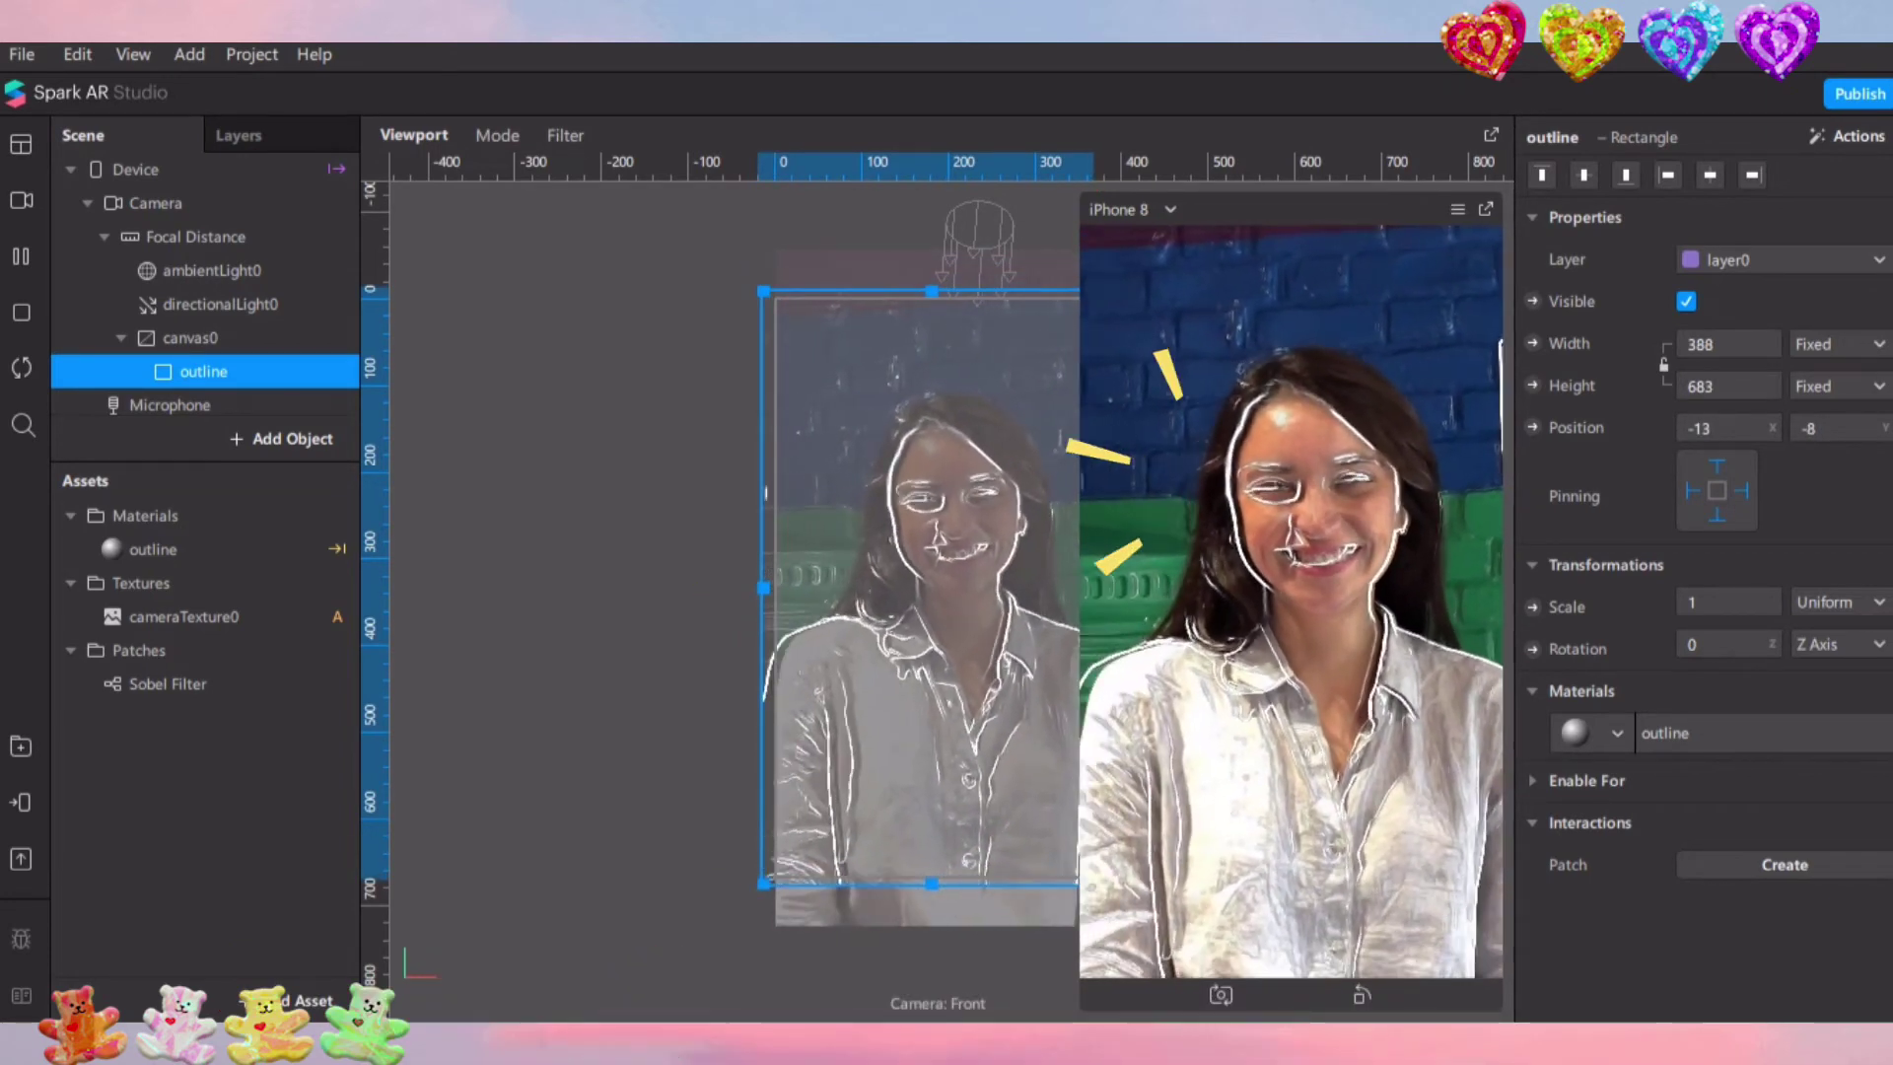
left_click(1718, 428)
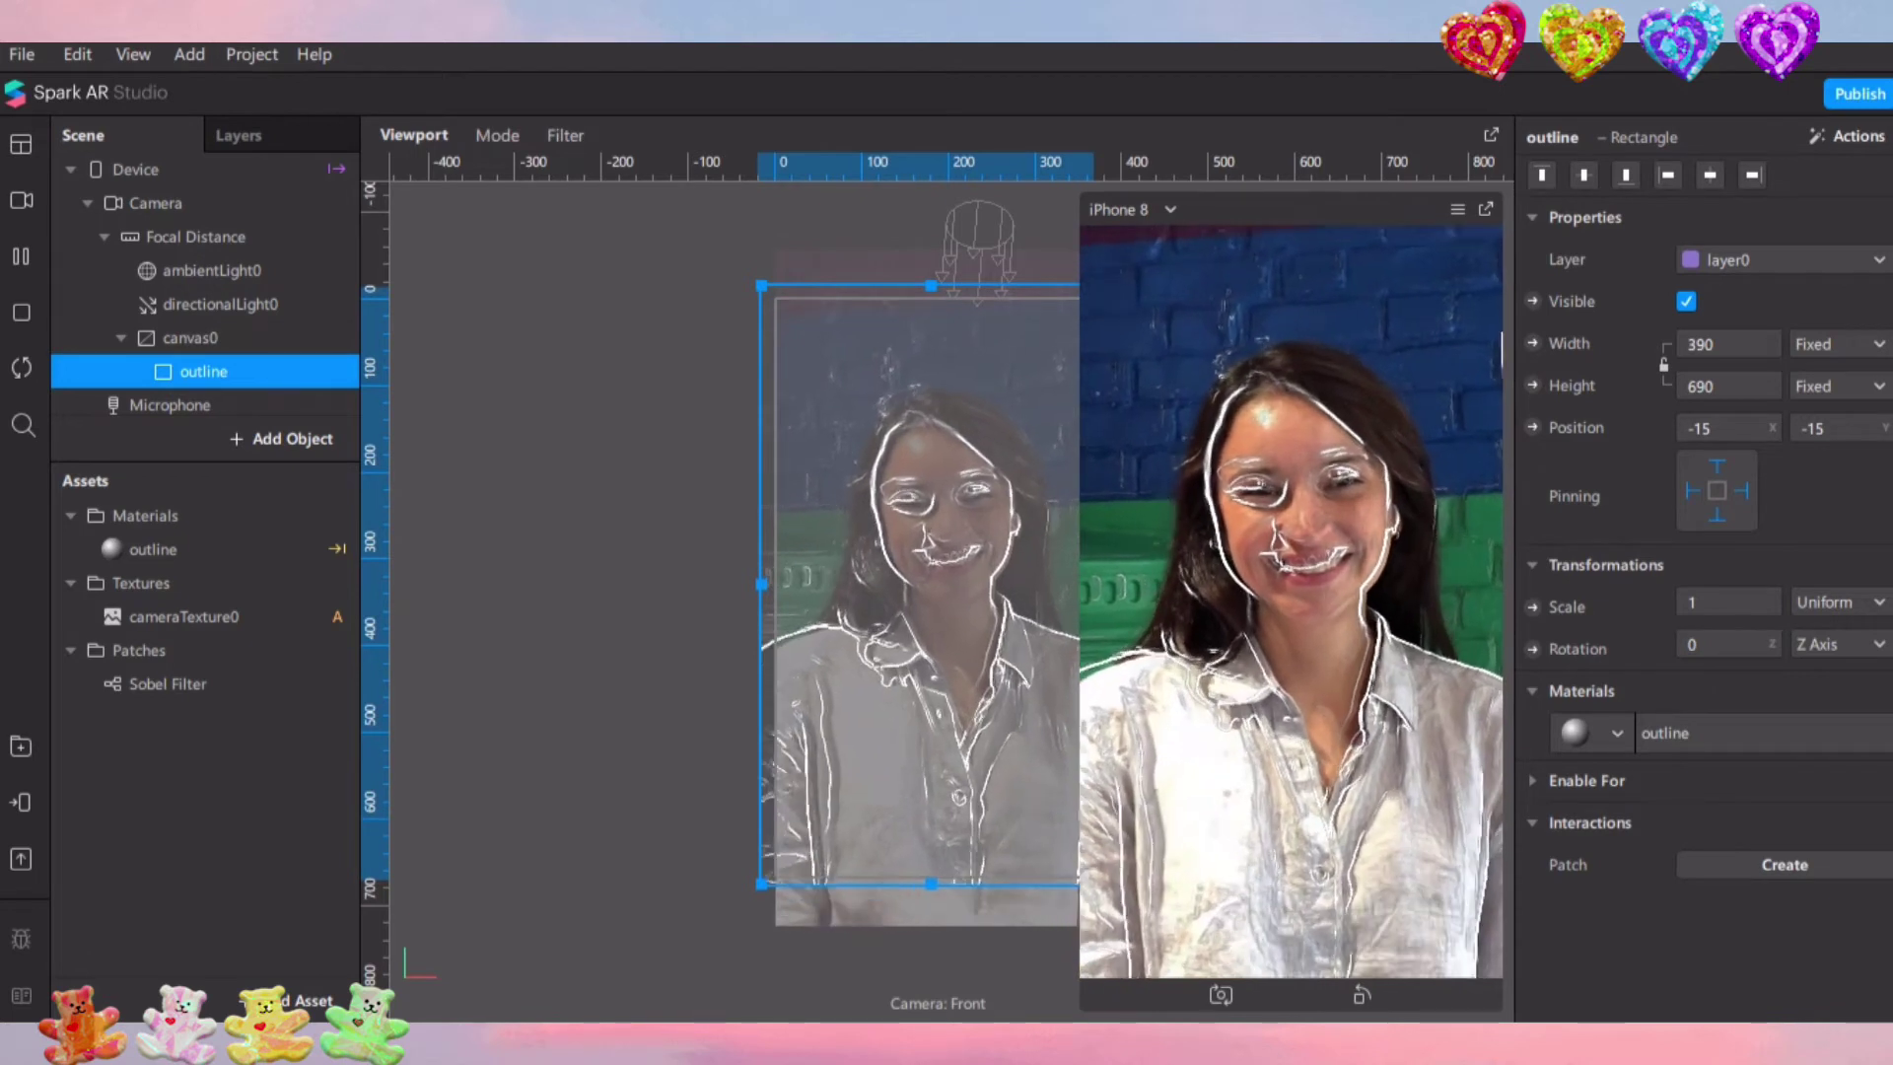
key("Escape")
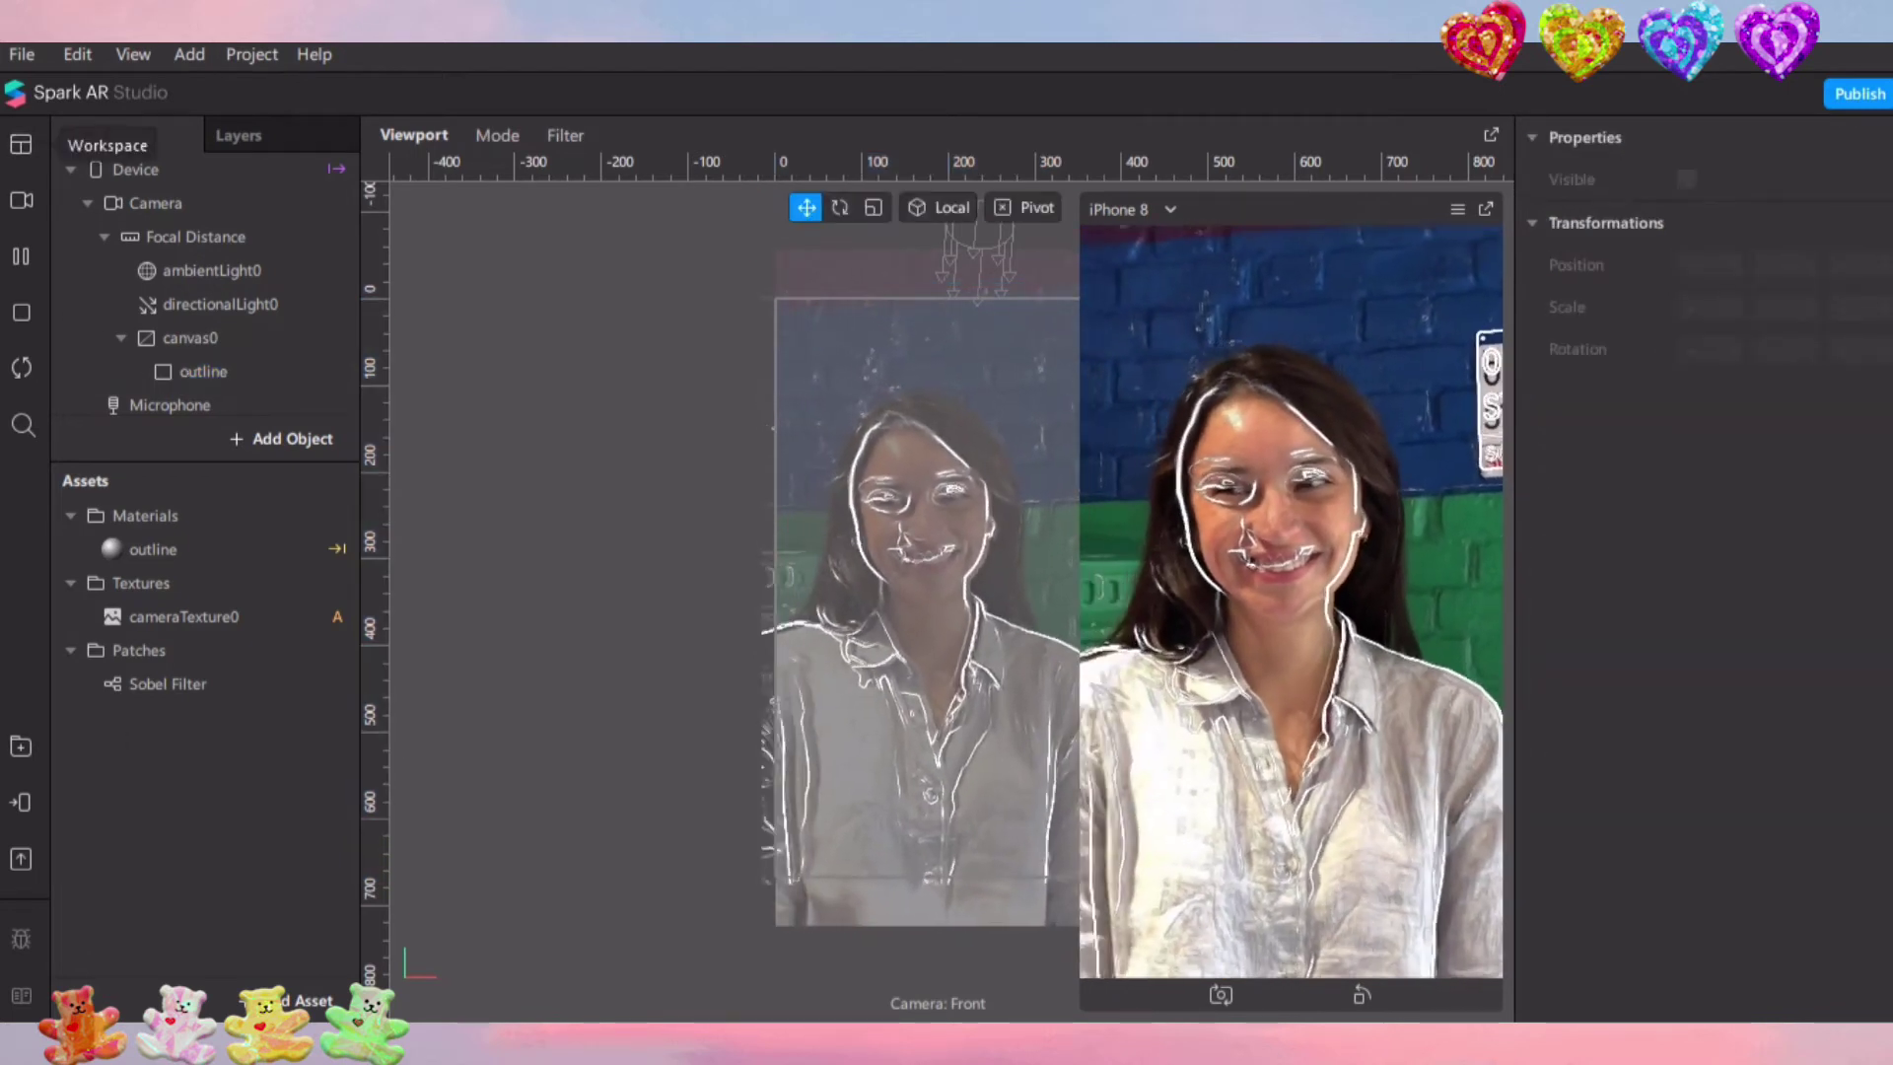
Preview the outline effect on several real-time simulation clips: the street building, hanging lights, dressing table and pink wall with plants
left_click(21, 201)
scroll(178, 473, "up", 2)
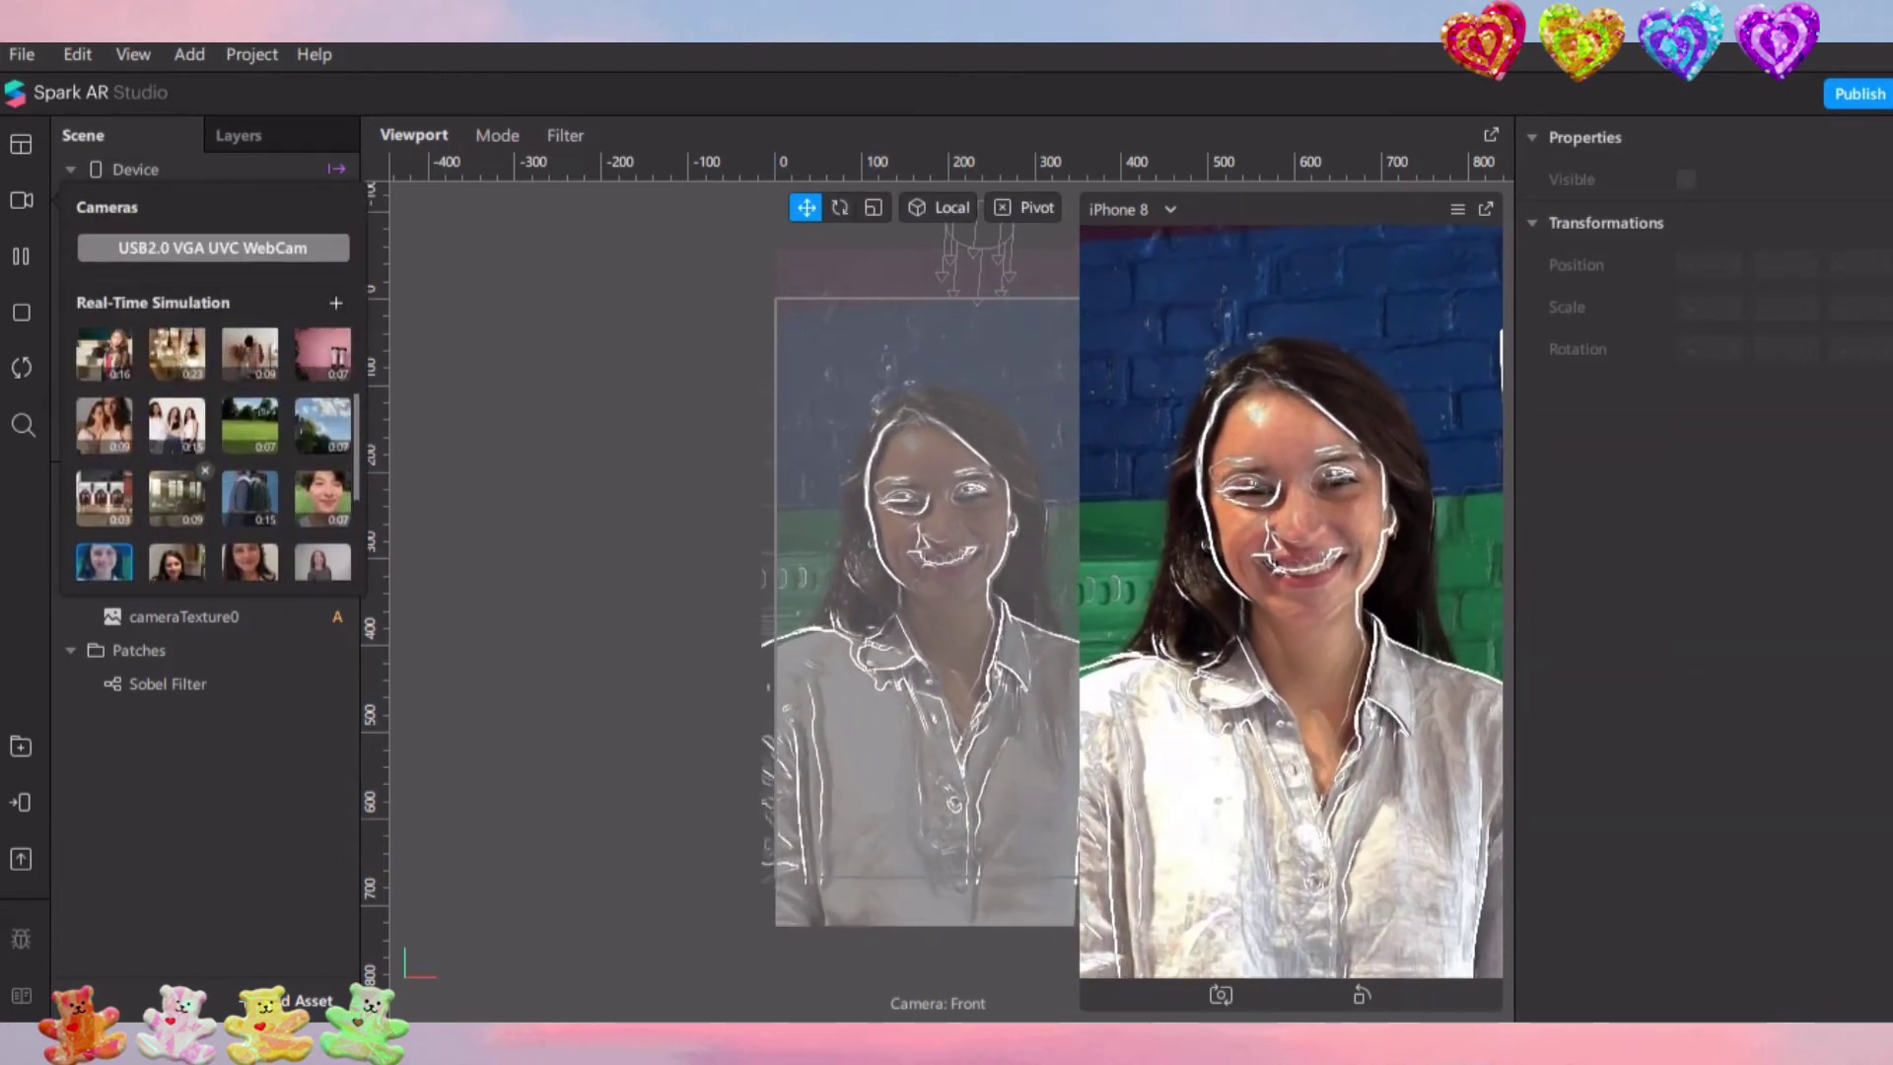
left_click(178, 498)
left_click(104, 498)
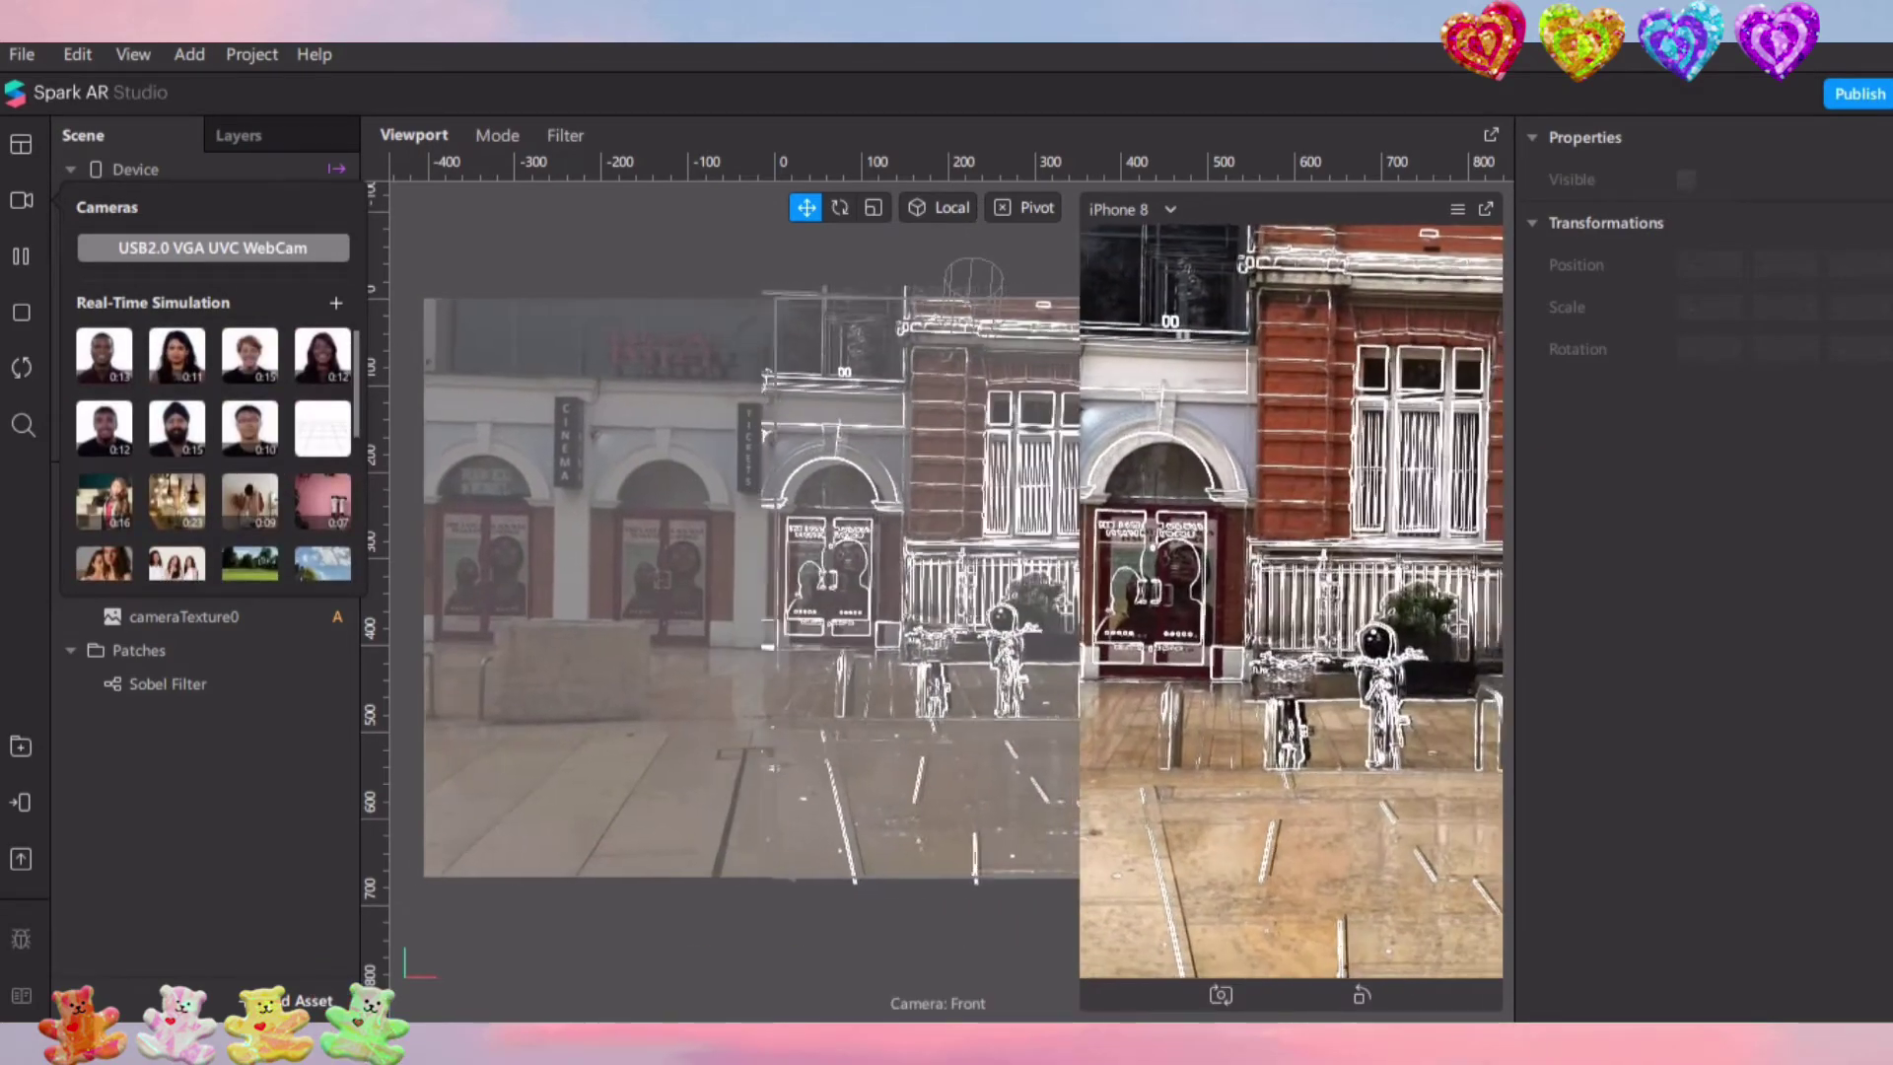
left_click(178, 501)
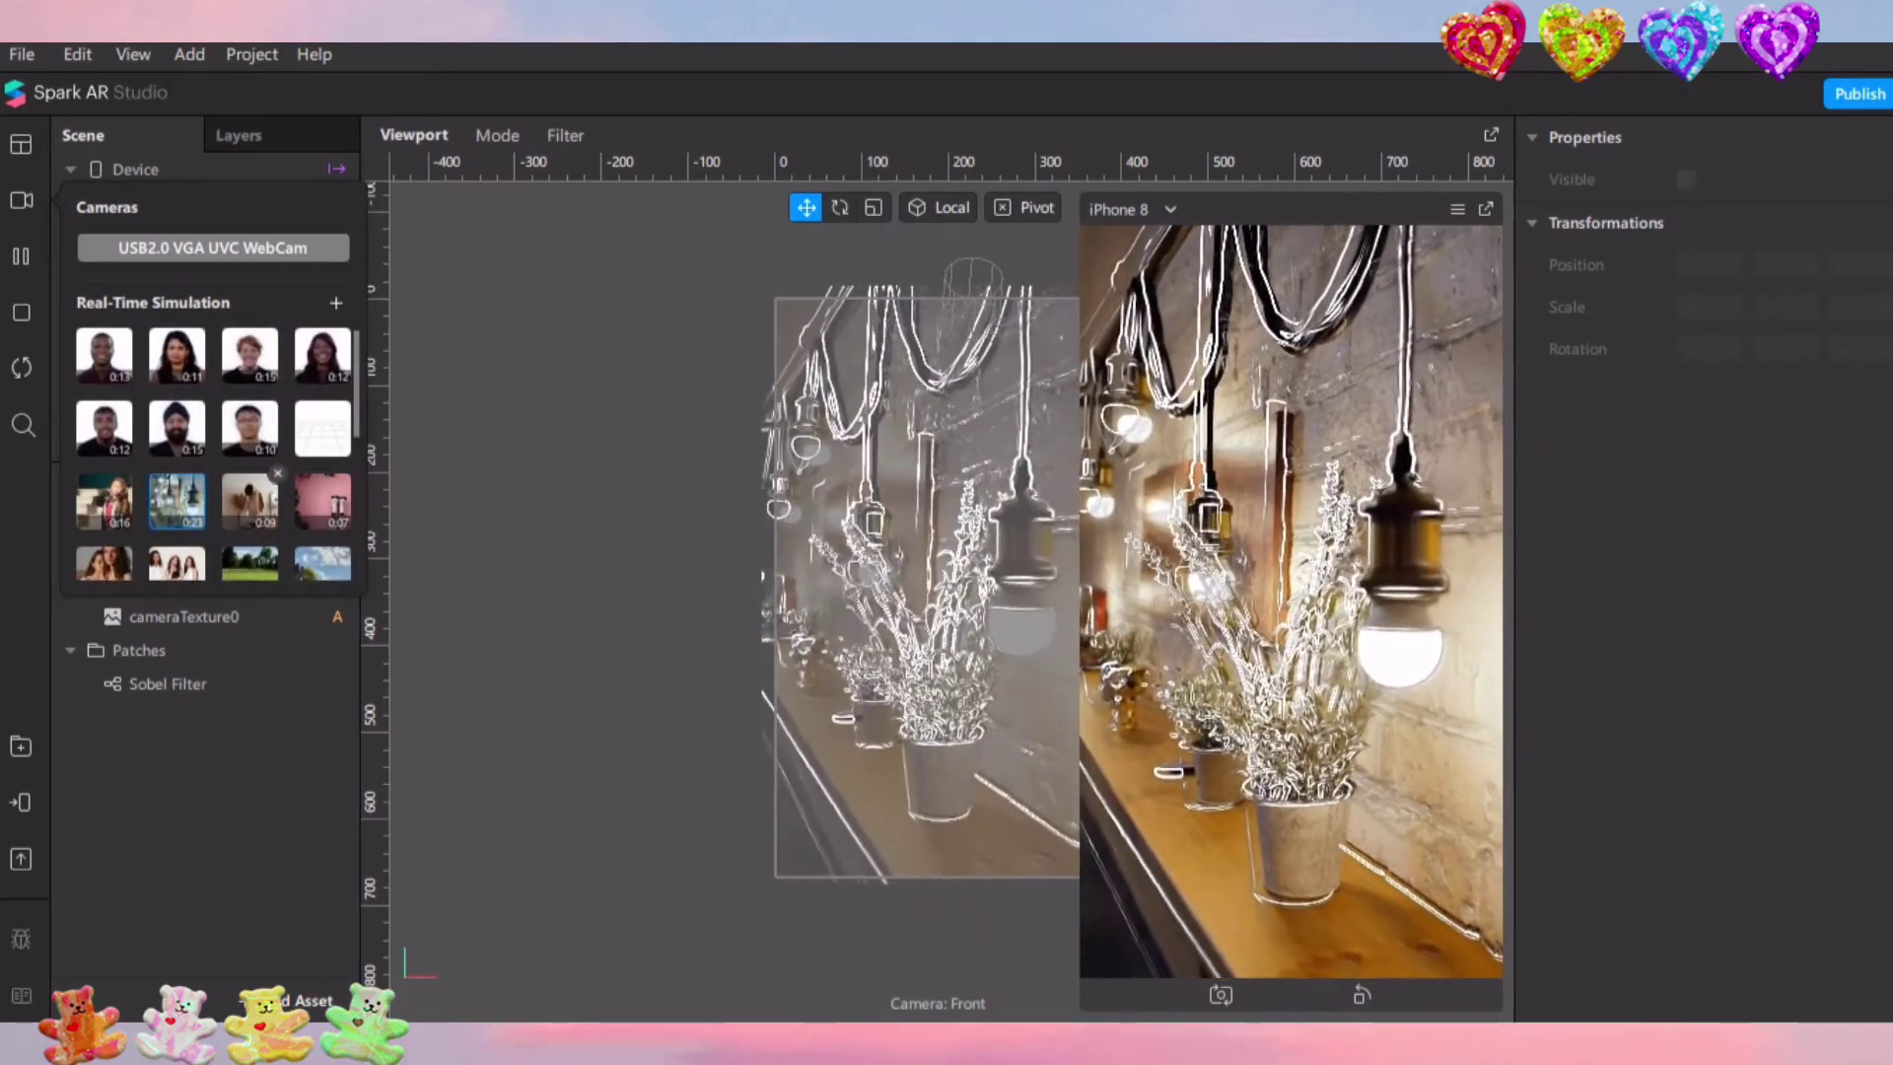
left_click(250, 501)
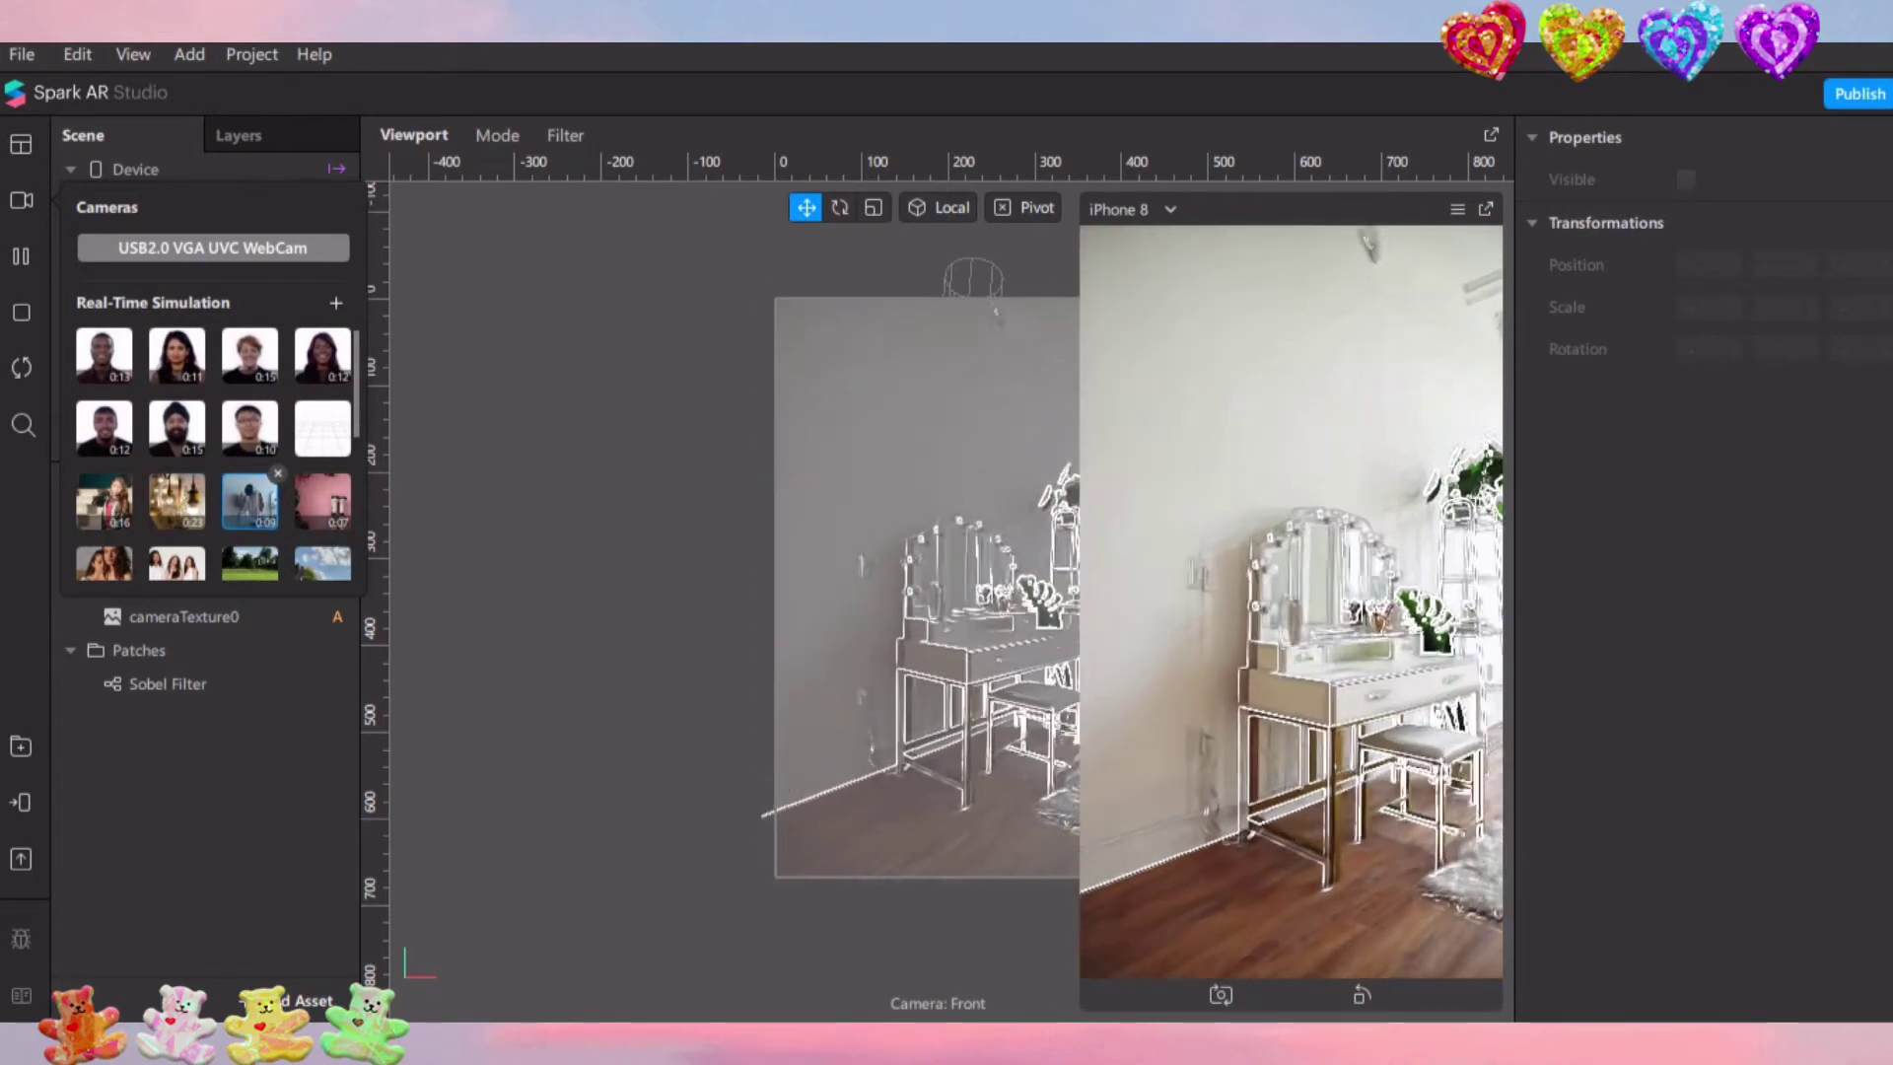
left_click(323, 501)
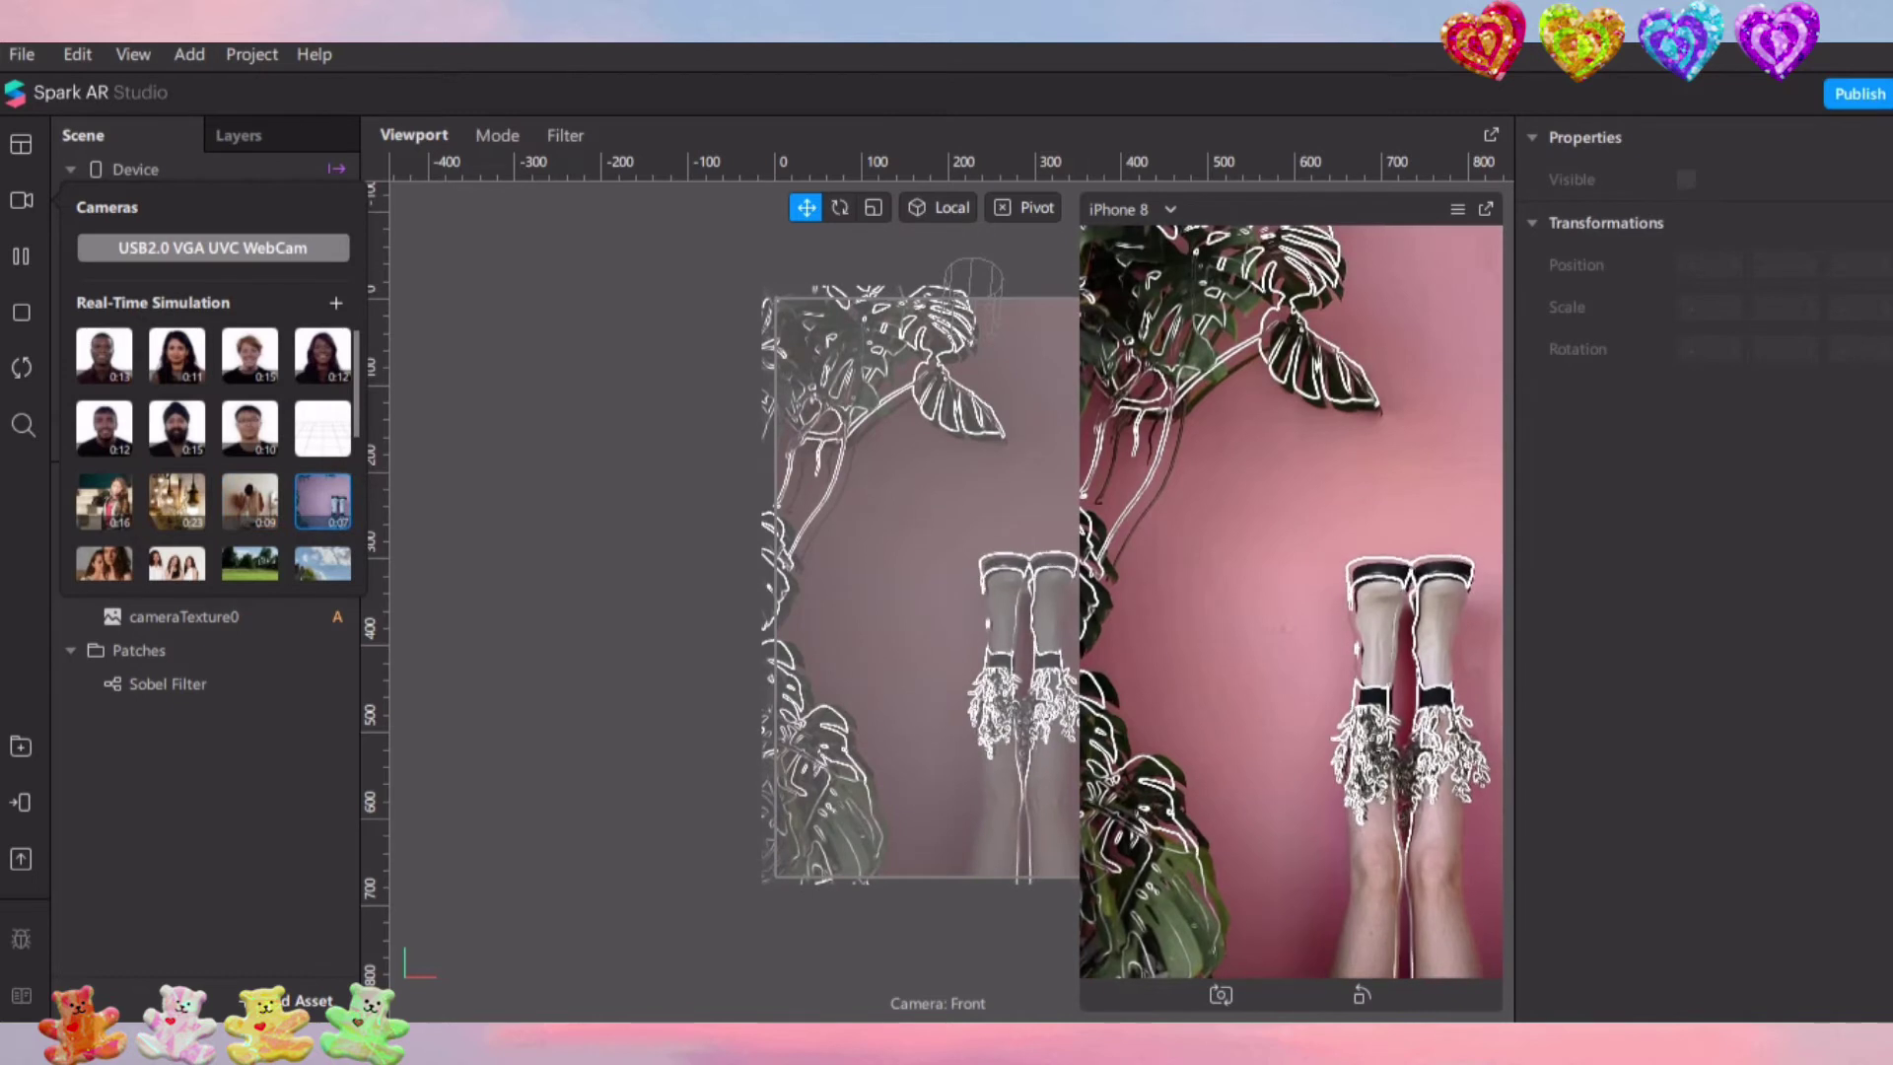
key("Escape")
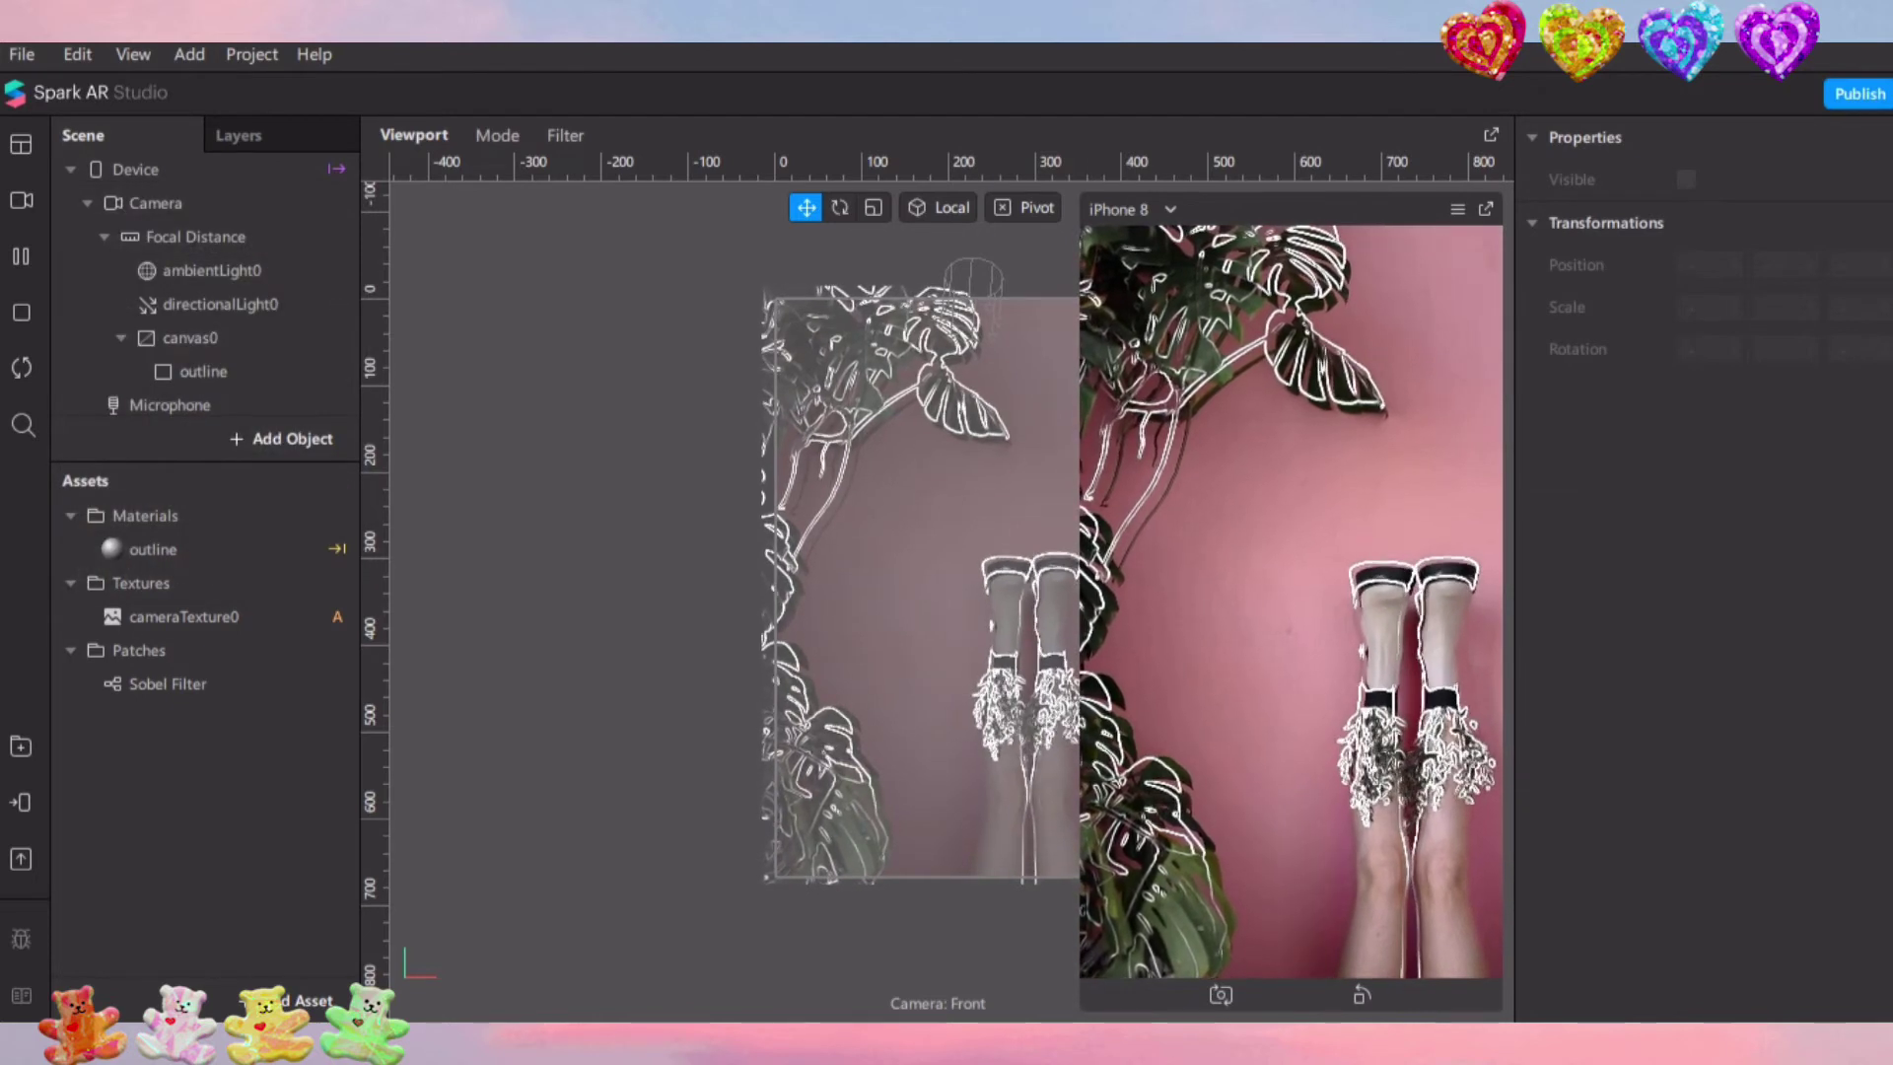
Raise the ambient light's intensity to 100% and inspect the directional light's settings
left_click(212, 270)
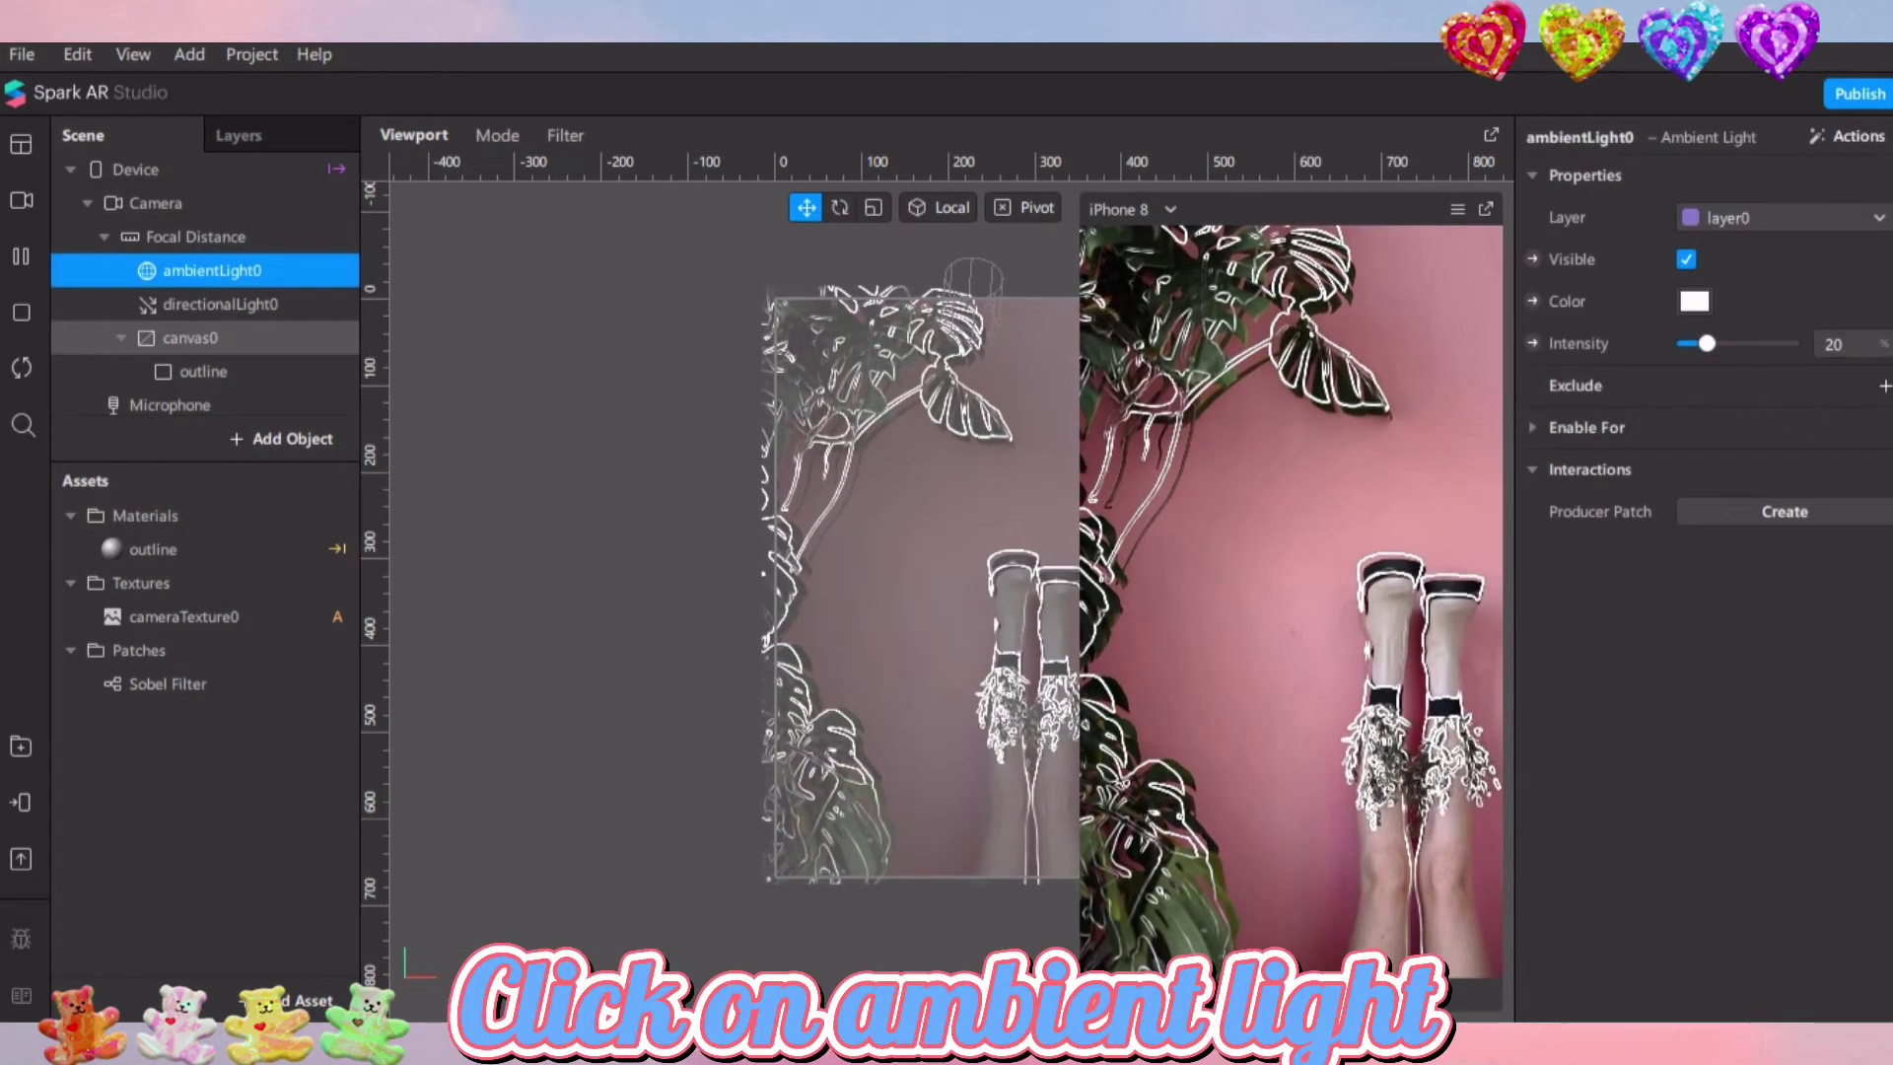
left_click_drag(1707, 343, 1790, 343)
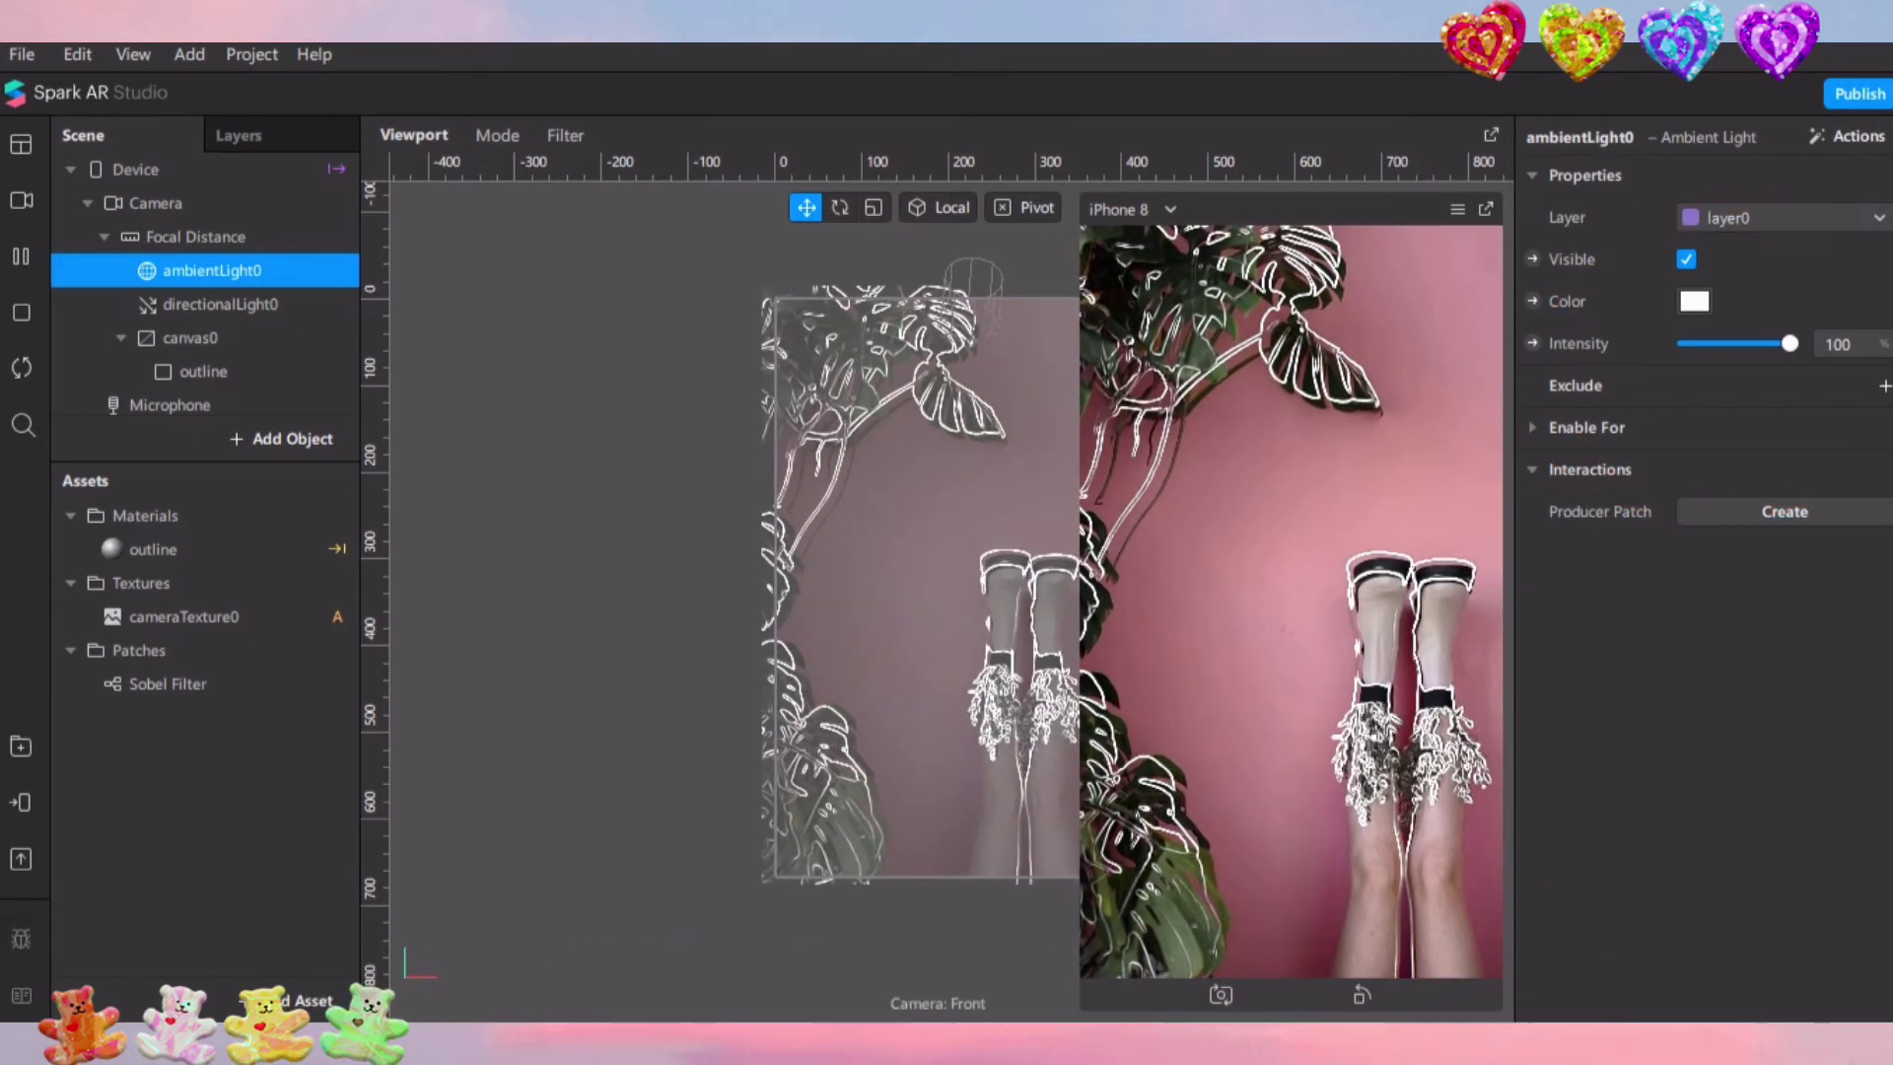
left_click(220, 304)
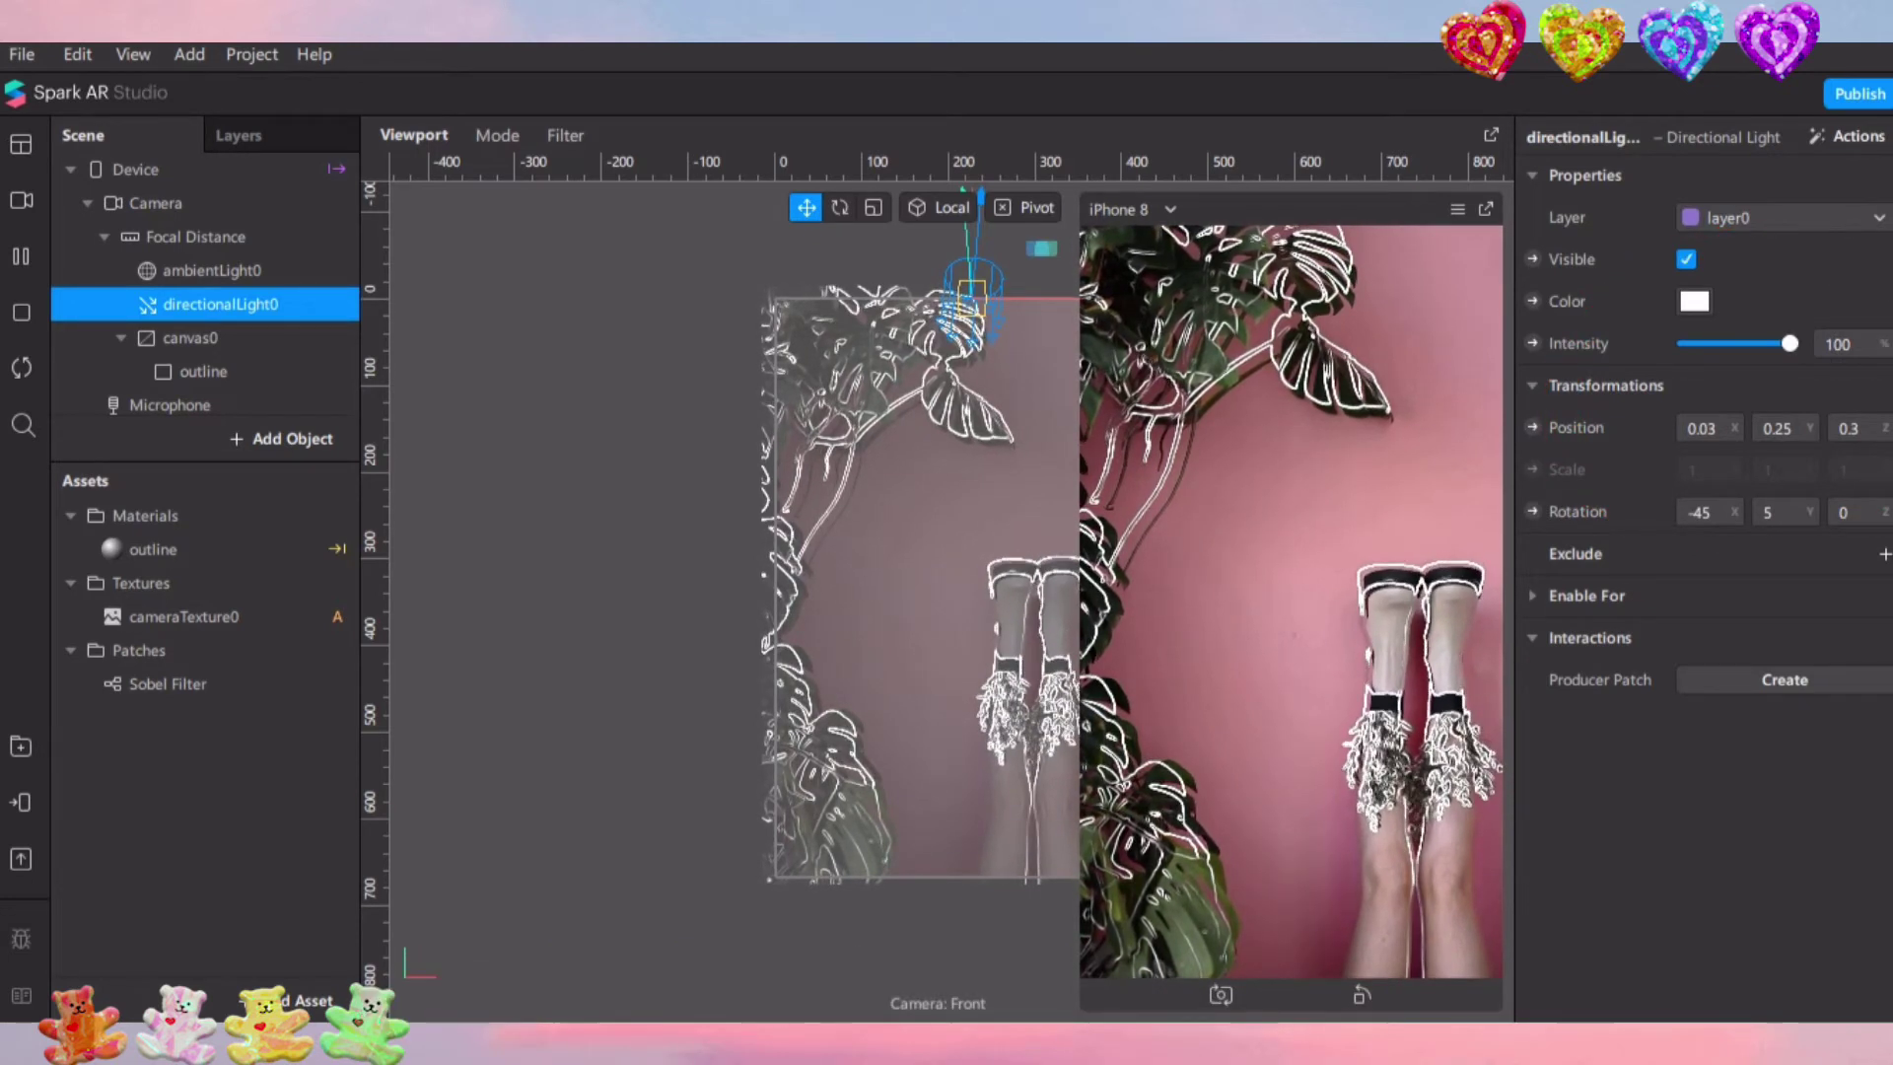
Try several basic swatches, including cyan, yellow and green shades, as the outline material's diffuse color
double_click(153, 549)
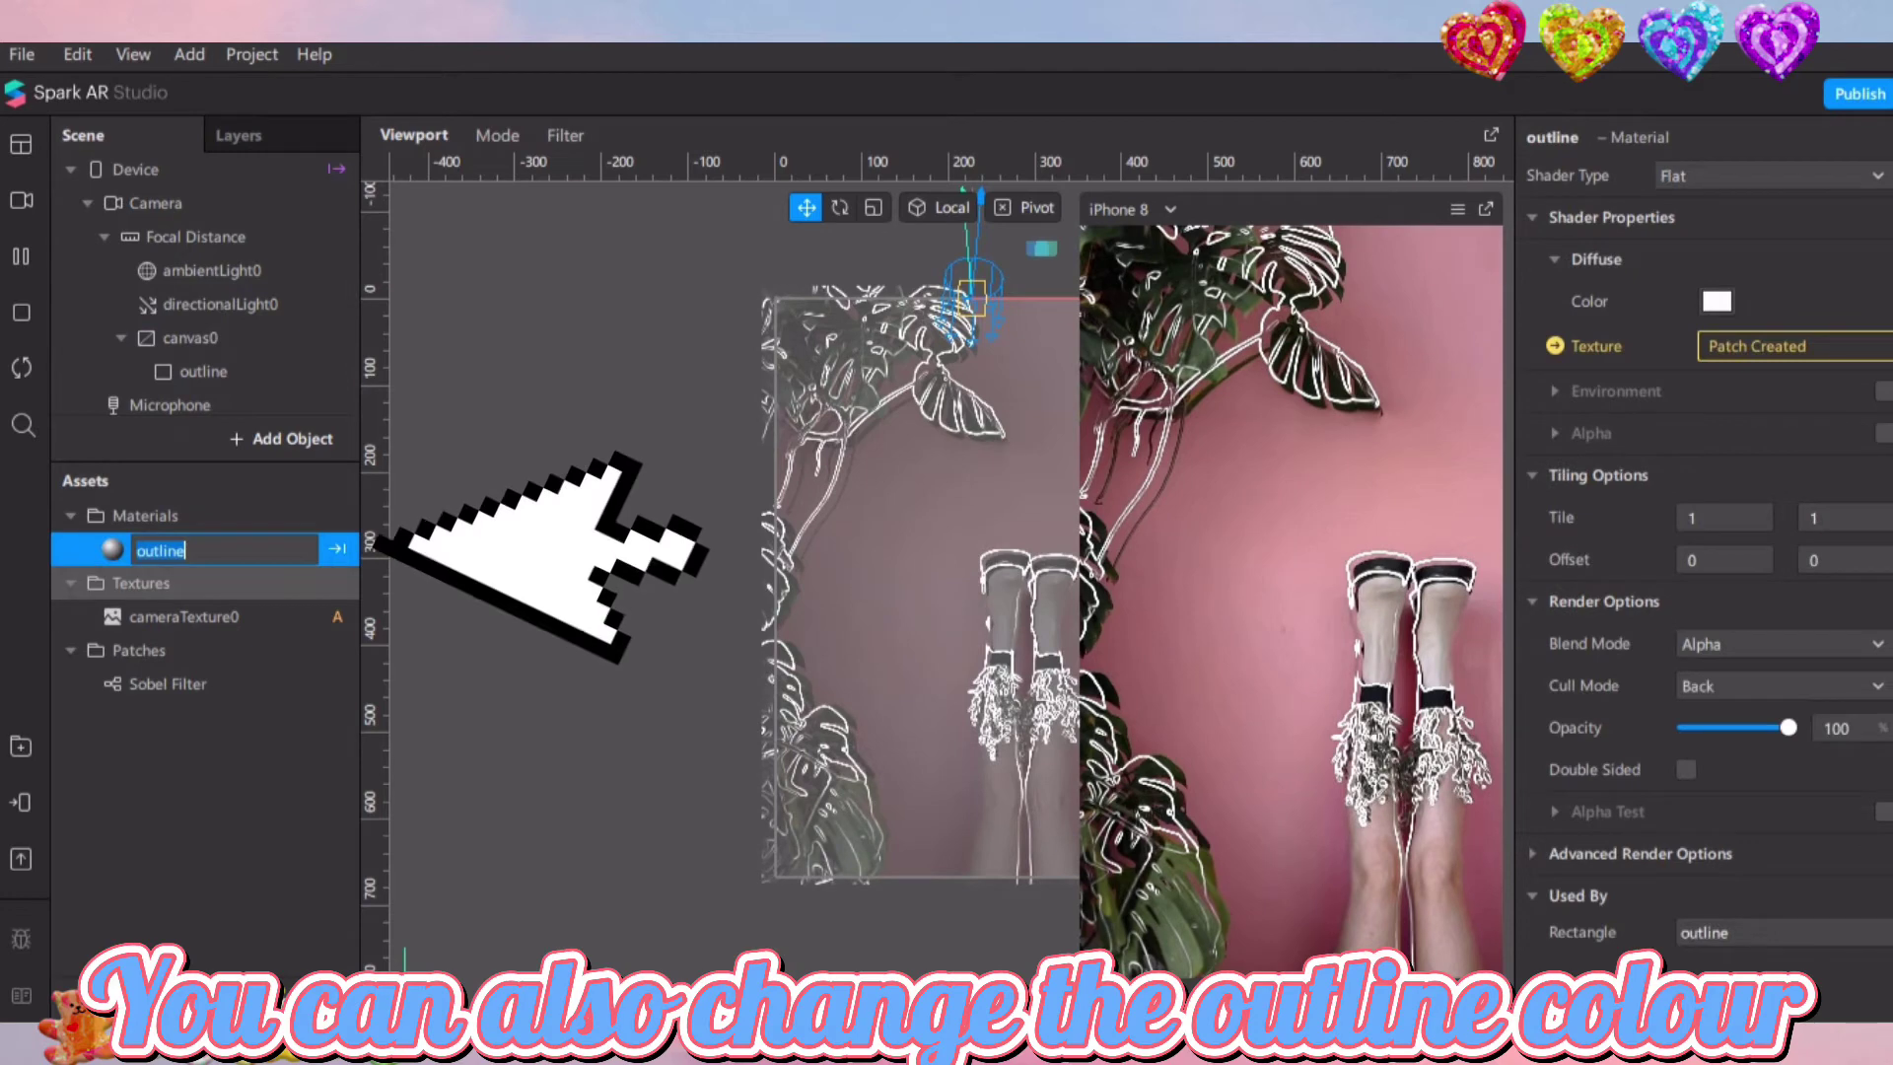
key("Return")
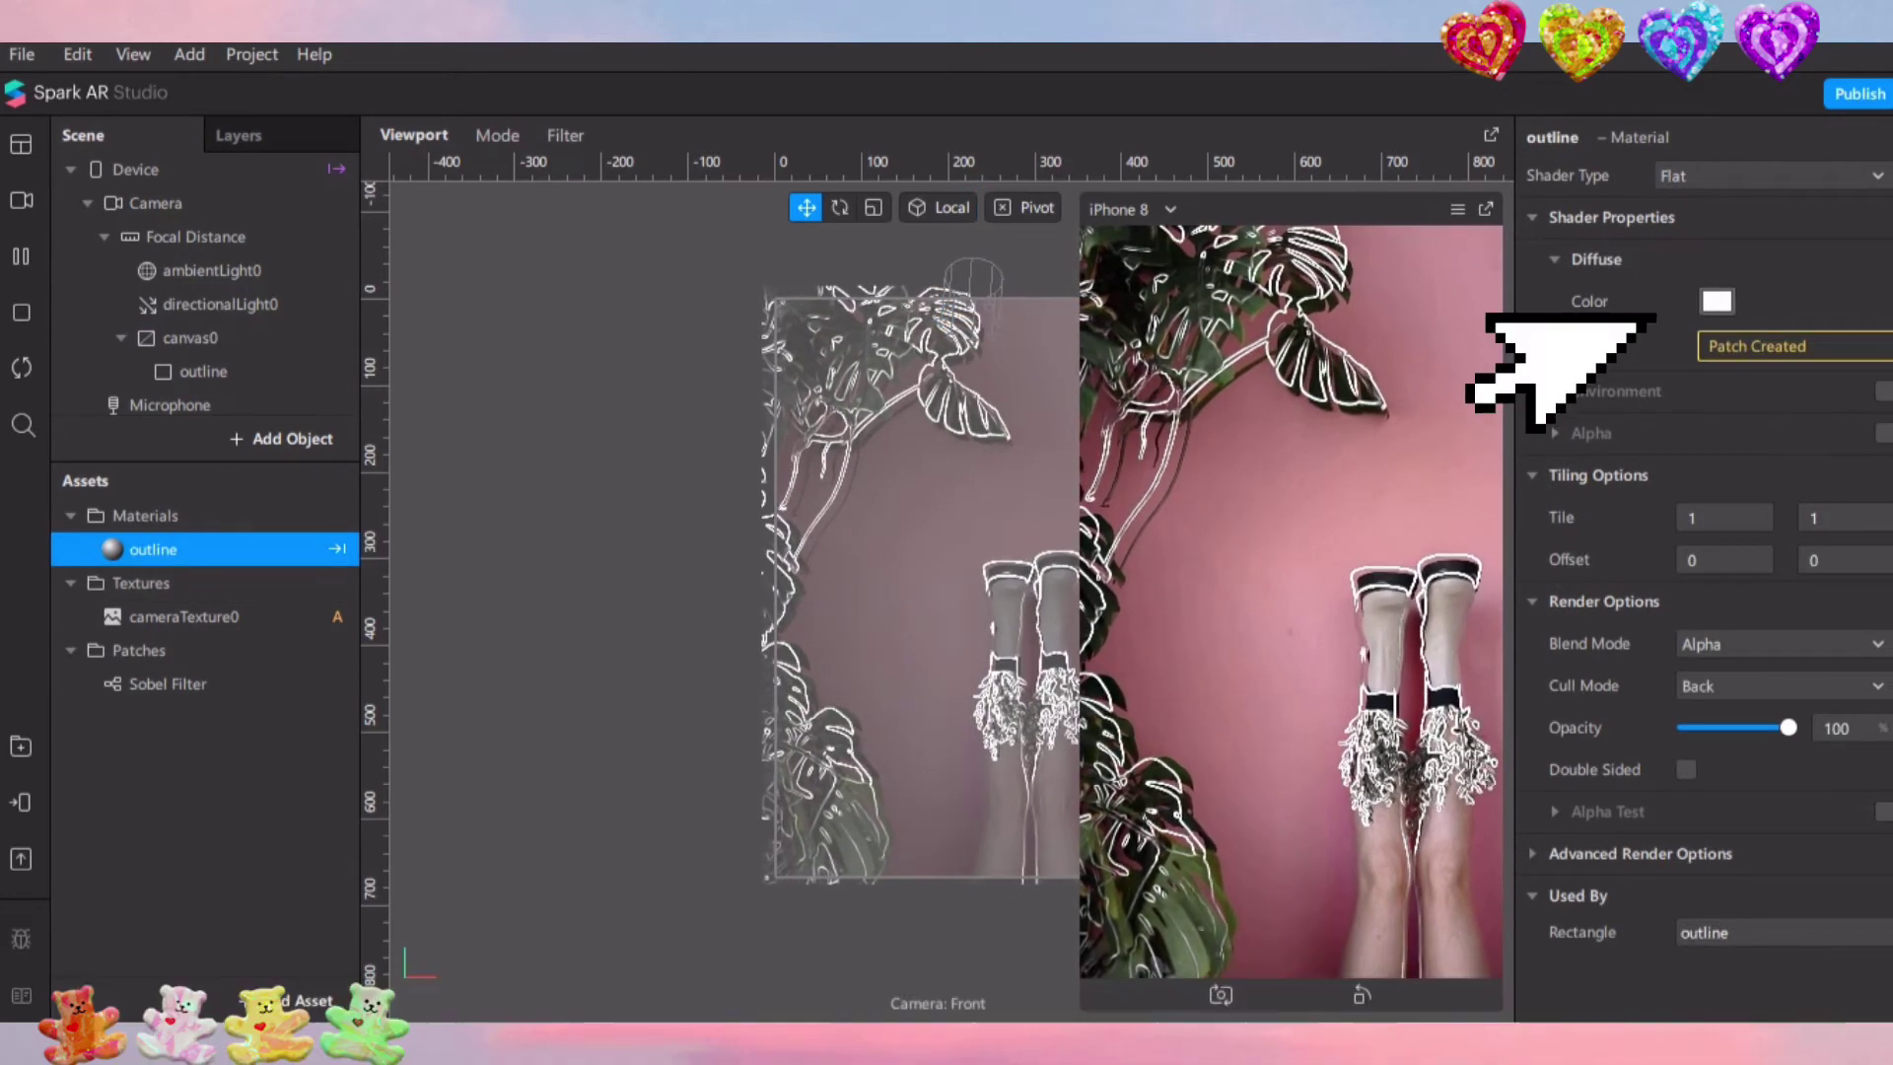
left_click(1717, 301)
left_click_drag(927, 217, 614, 191)
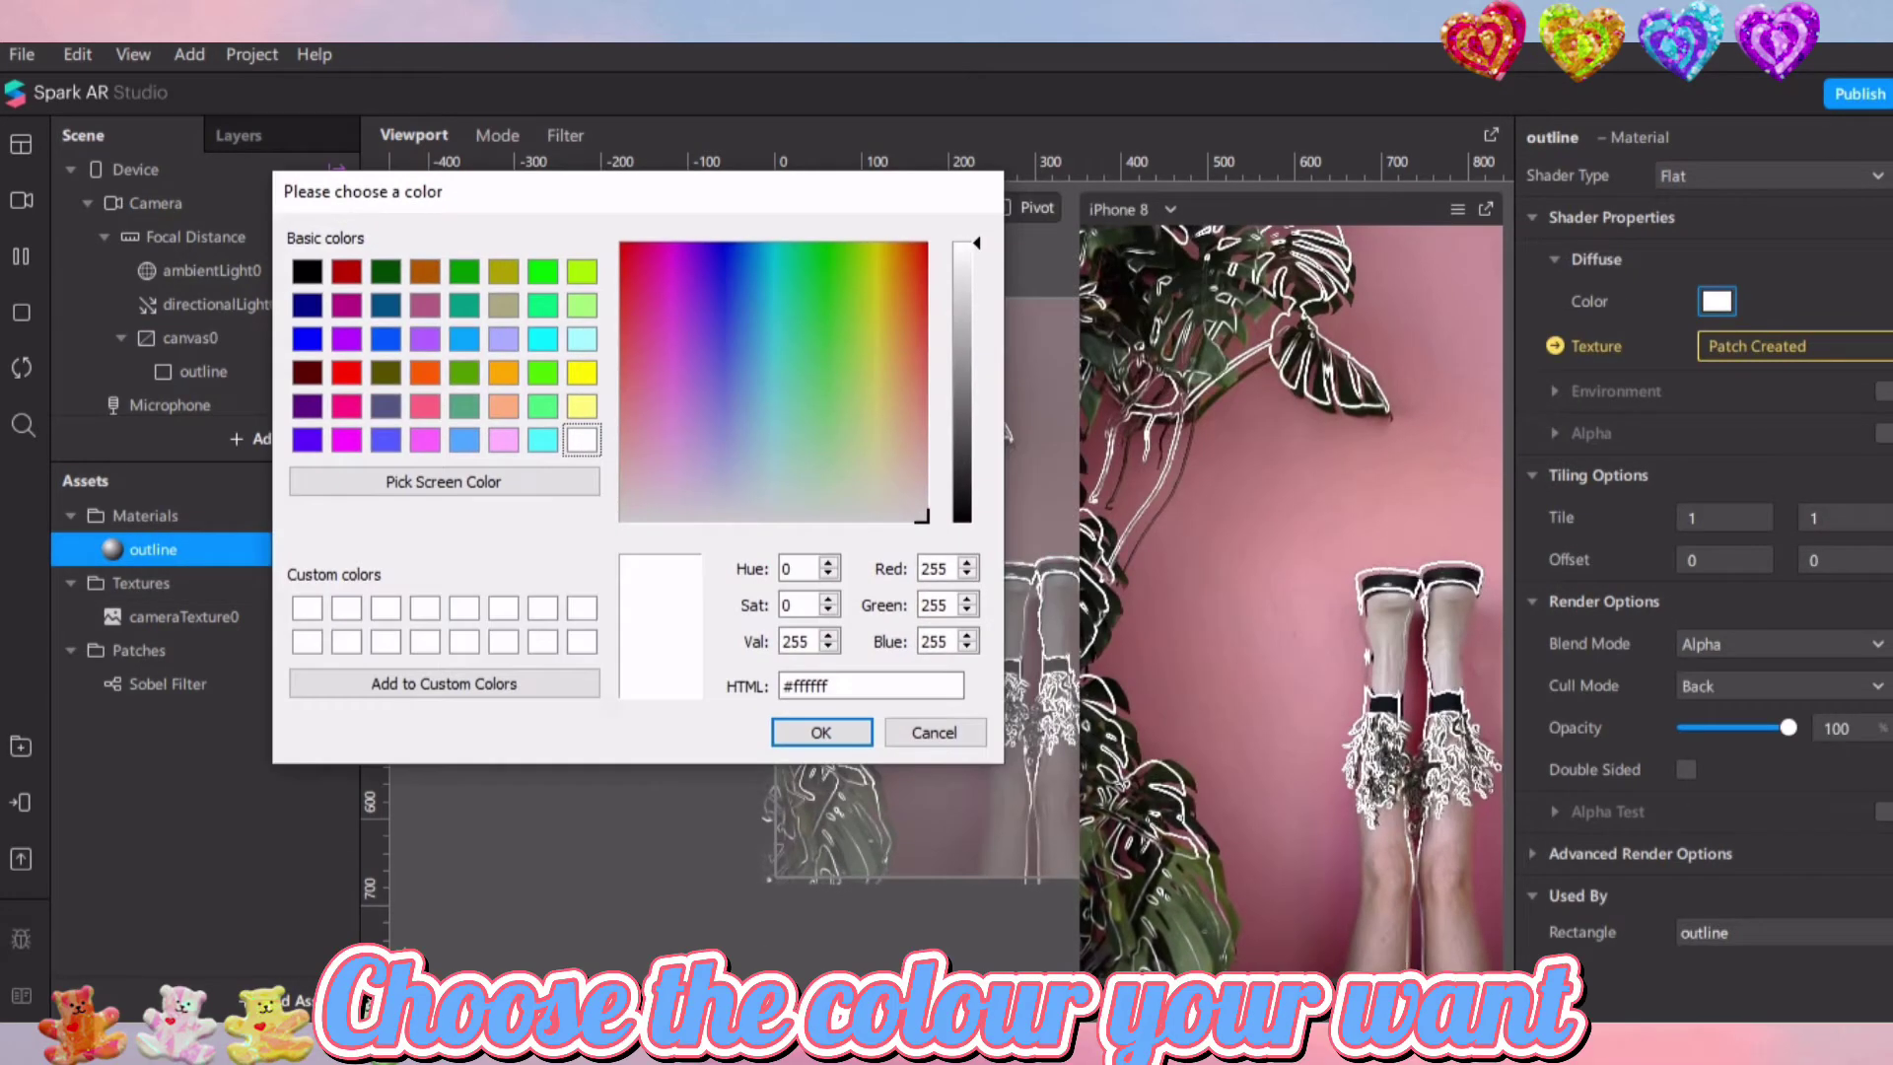
left_click(542, 440)
left_click(582, 406)
left_click(582, 373)
left_click(542, 373)
left_click(543, 305)
left_click(542, 272)
left_click(543, 306)
left_click(542, 340)
left_click(542, 305)
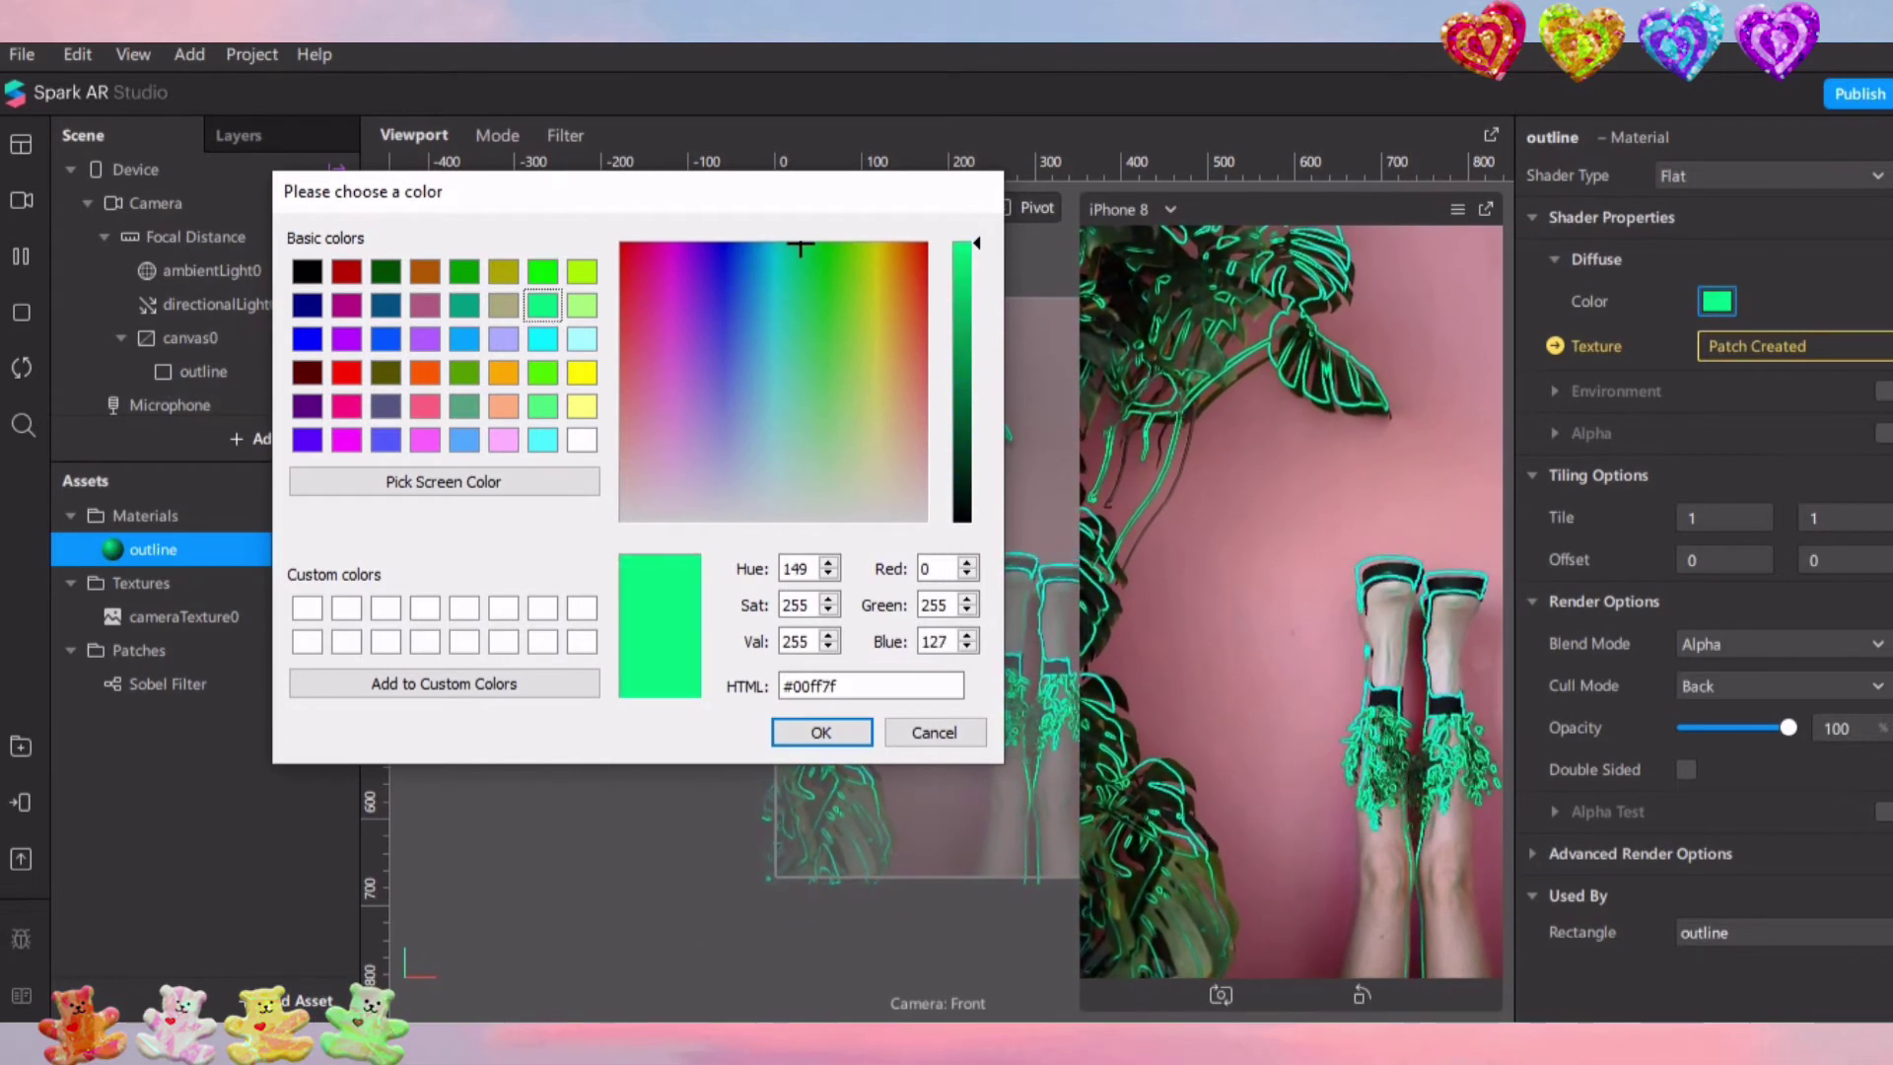
Compare cyan #00ffff with the green swatches and apply #00ff7f as the outline material's diffuse color
left_click(465, 272)
left_click(542, 272)
left_click(542, 305)
left_click(542, 339)
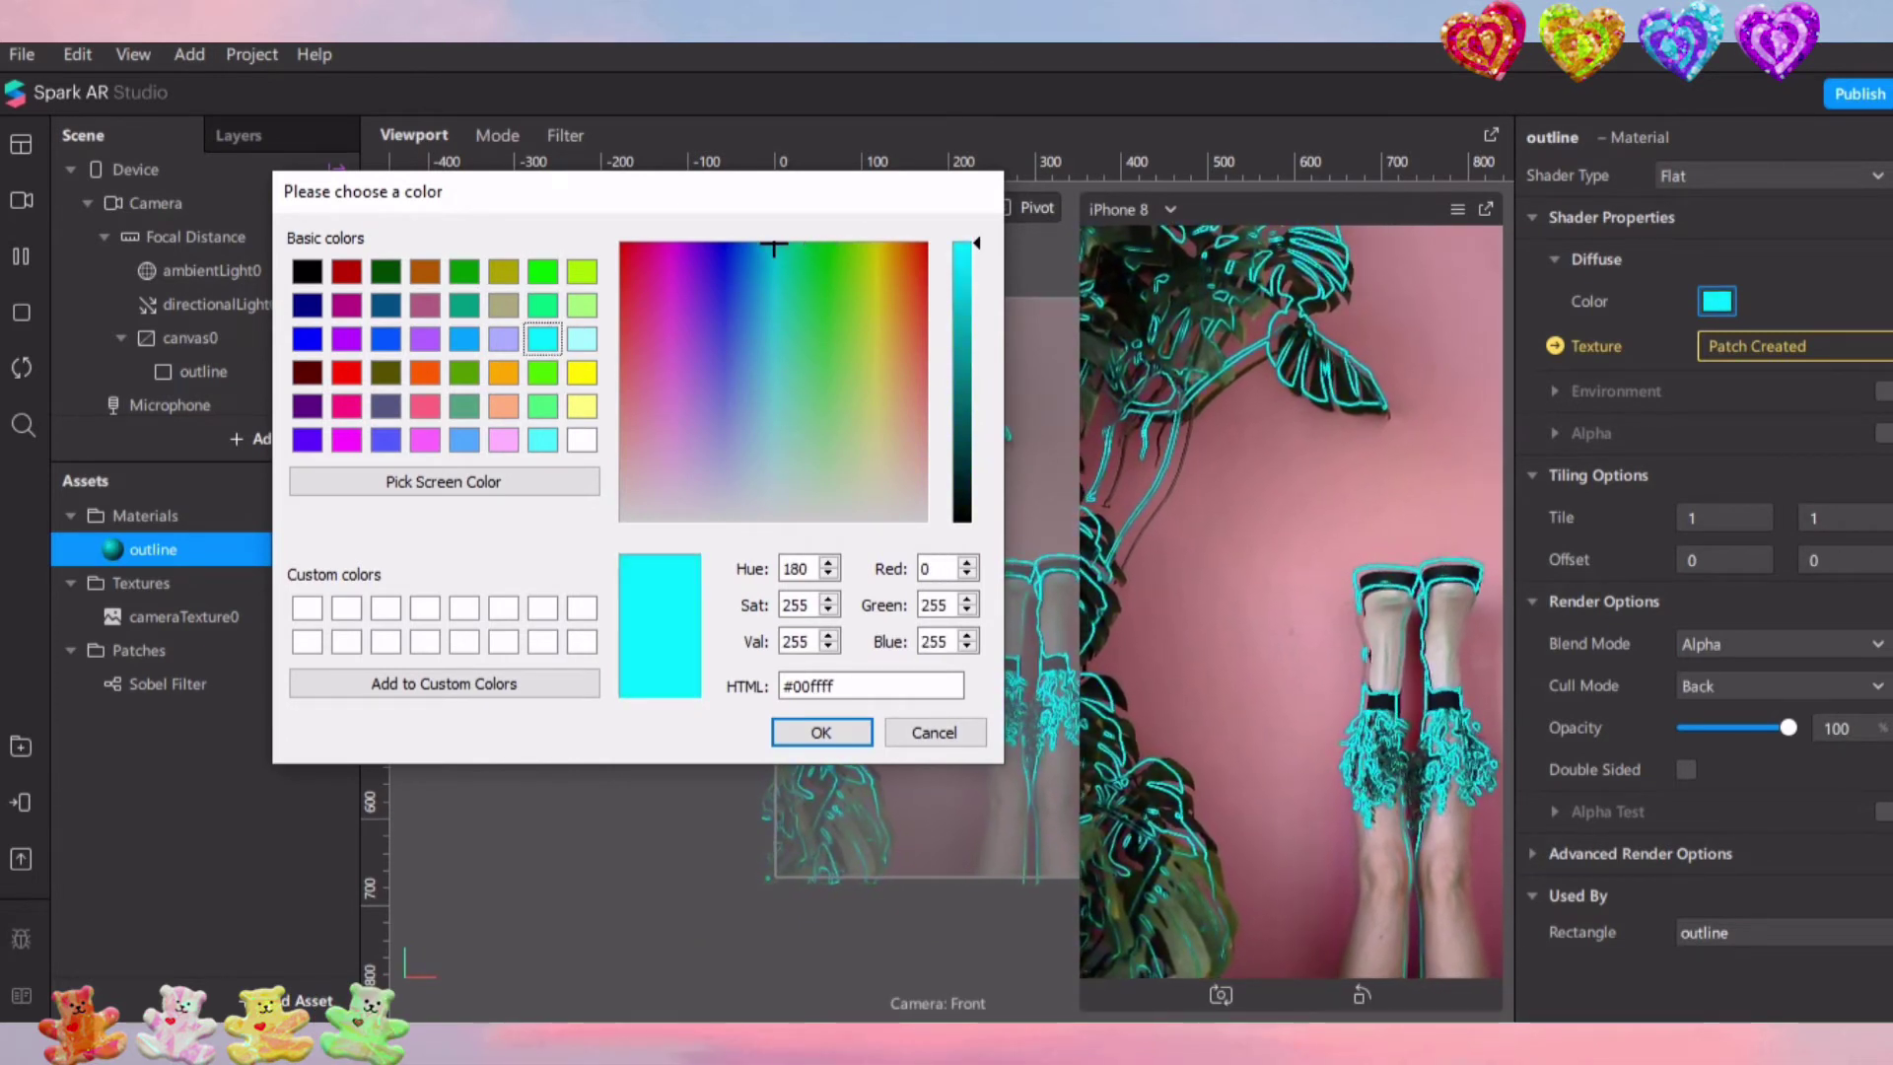
left_click(542, 272)
left_click(542, 304)
left_click(822, 732)
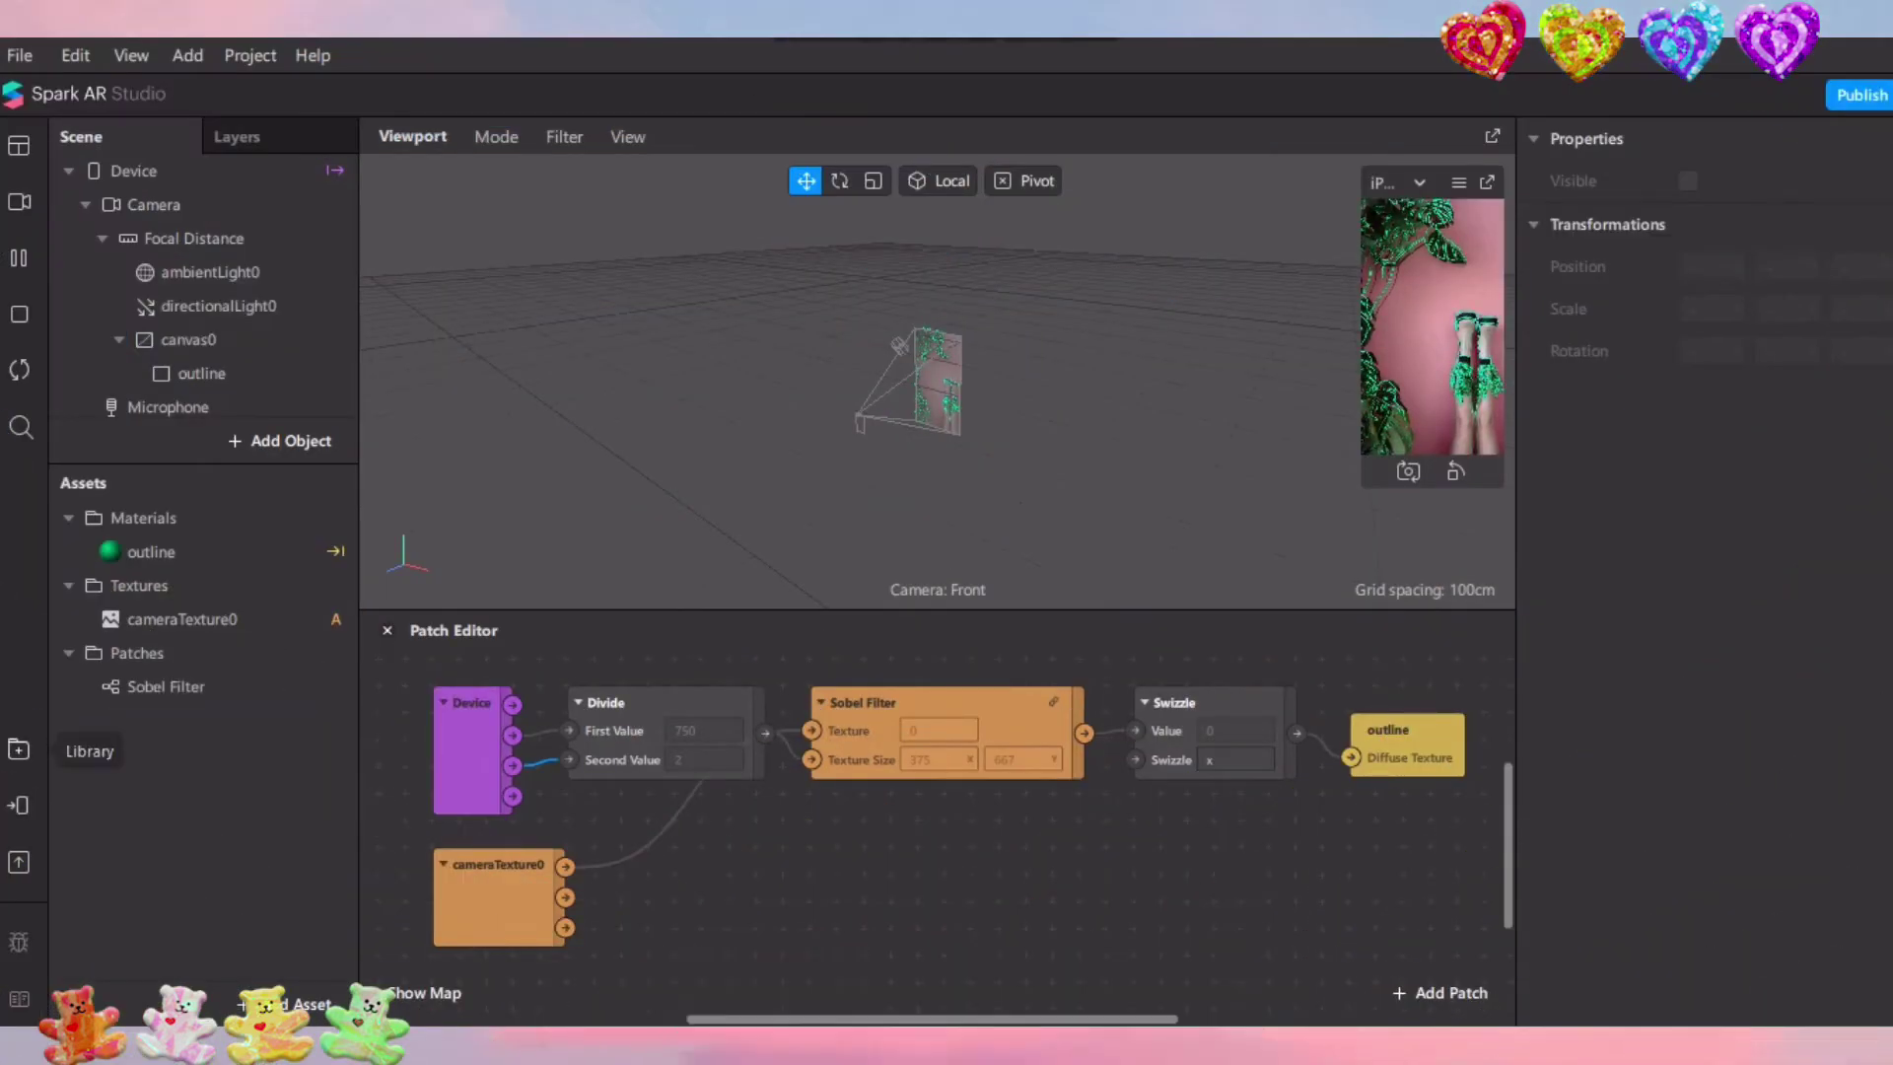
Search the AR Library for "adjust colors" and import the Adjust Colors patch asset
left_click(19, 749)
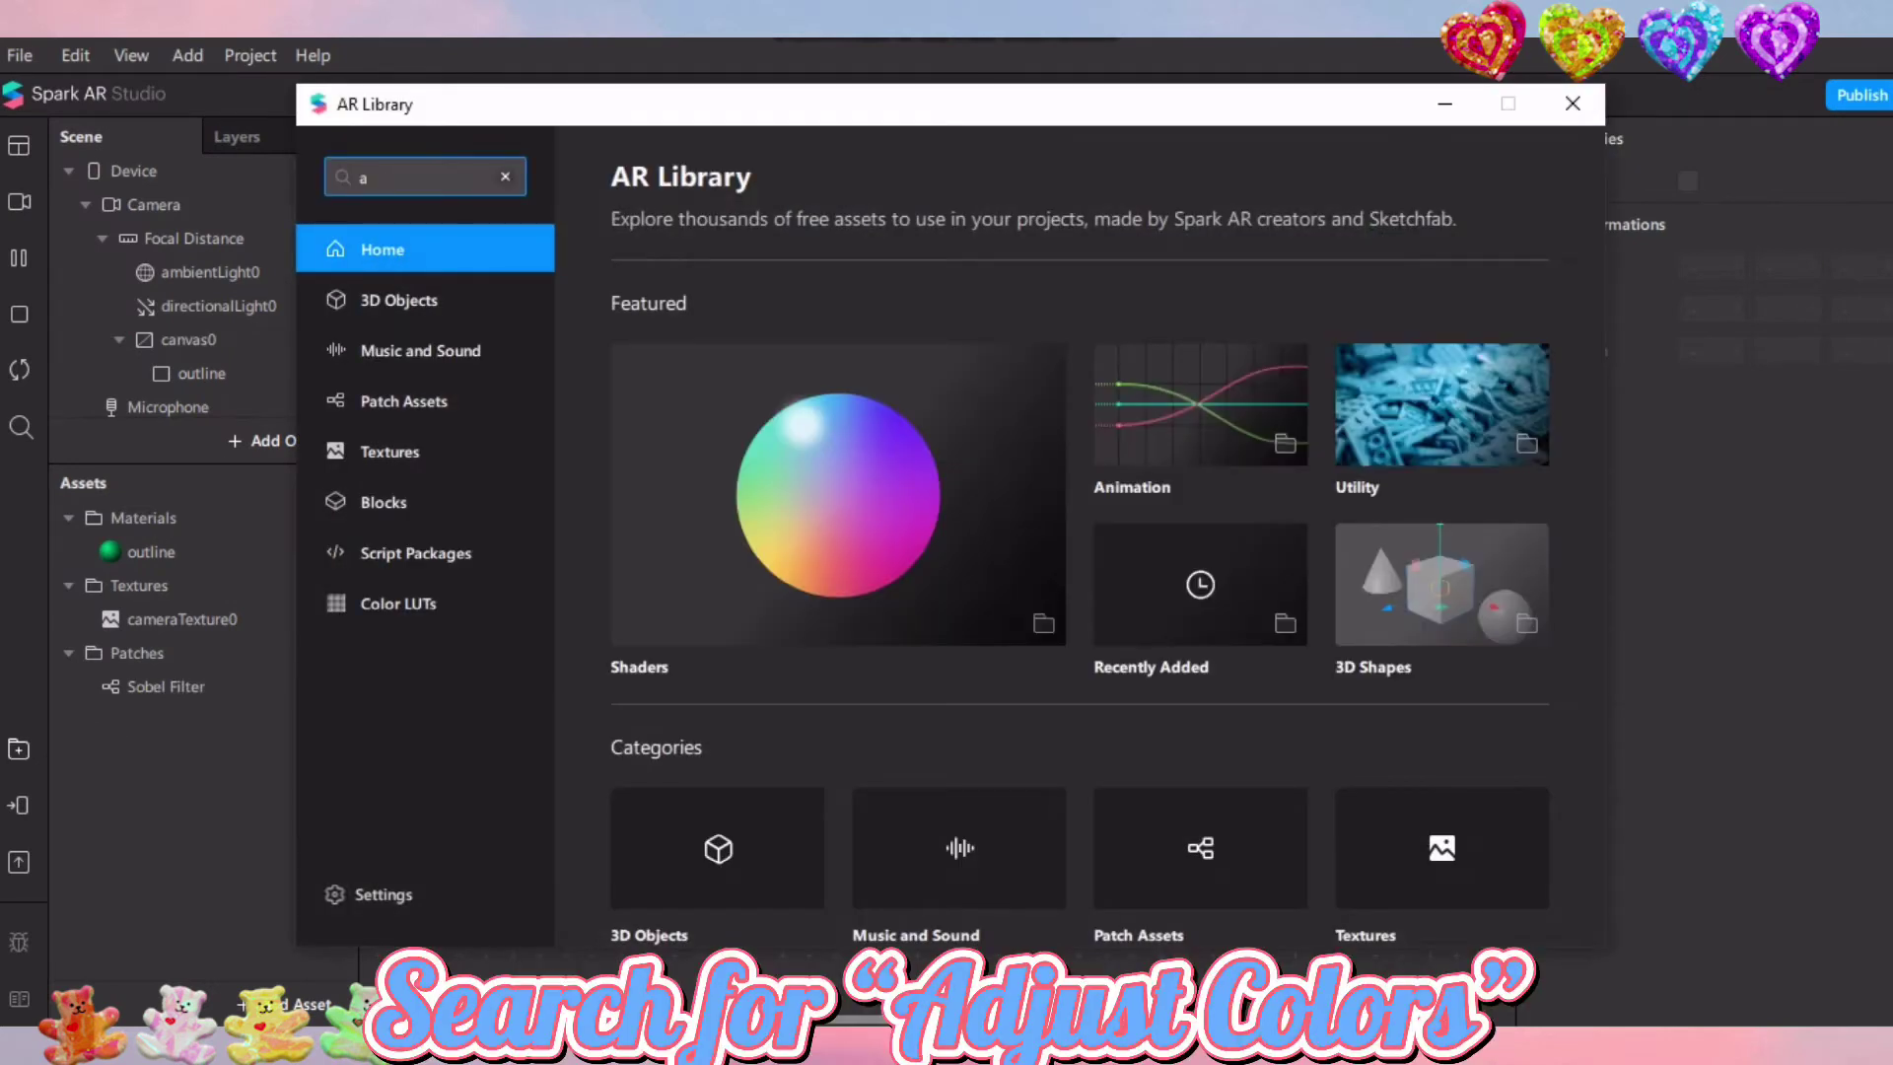
type("adjust colo")
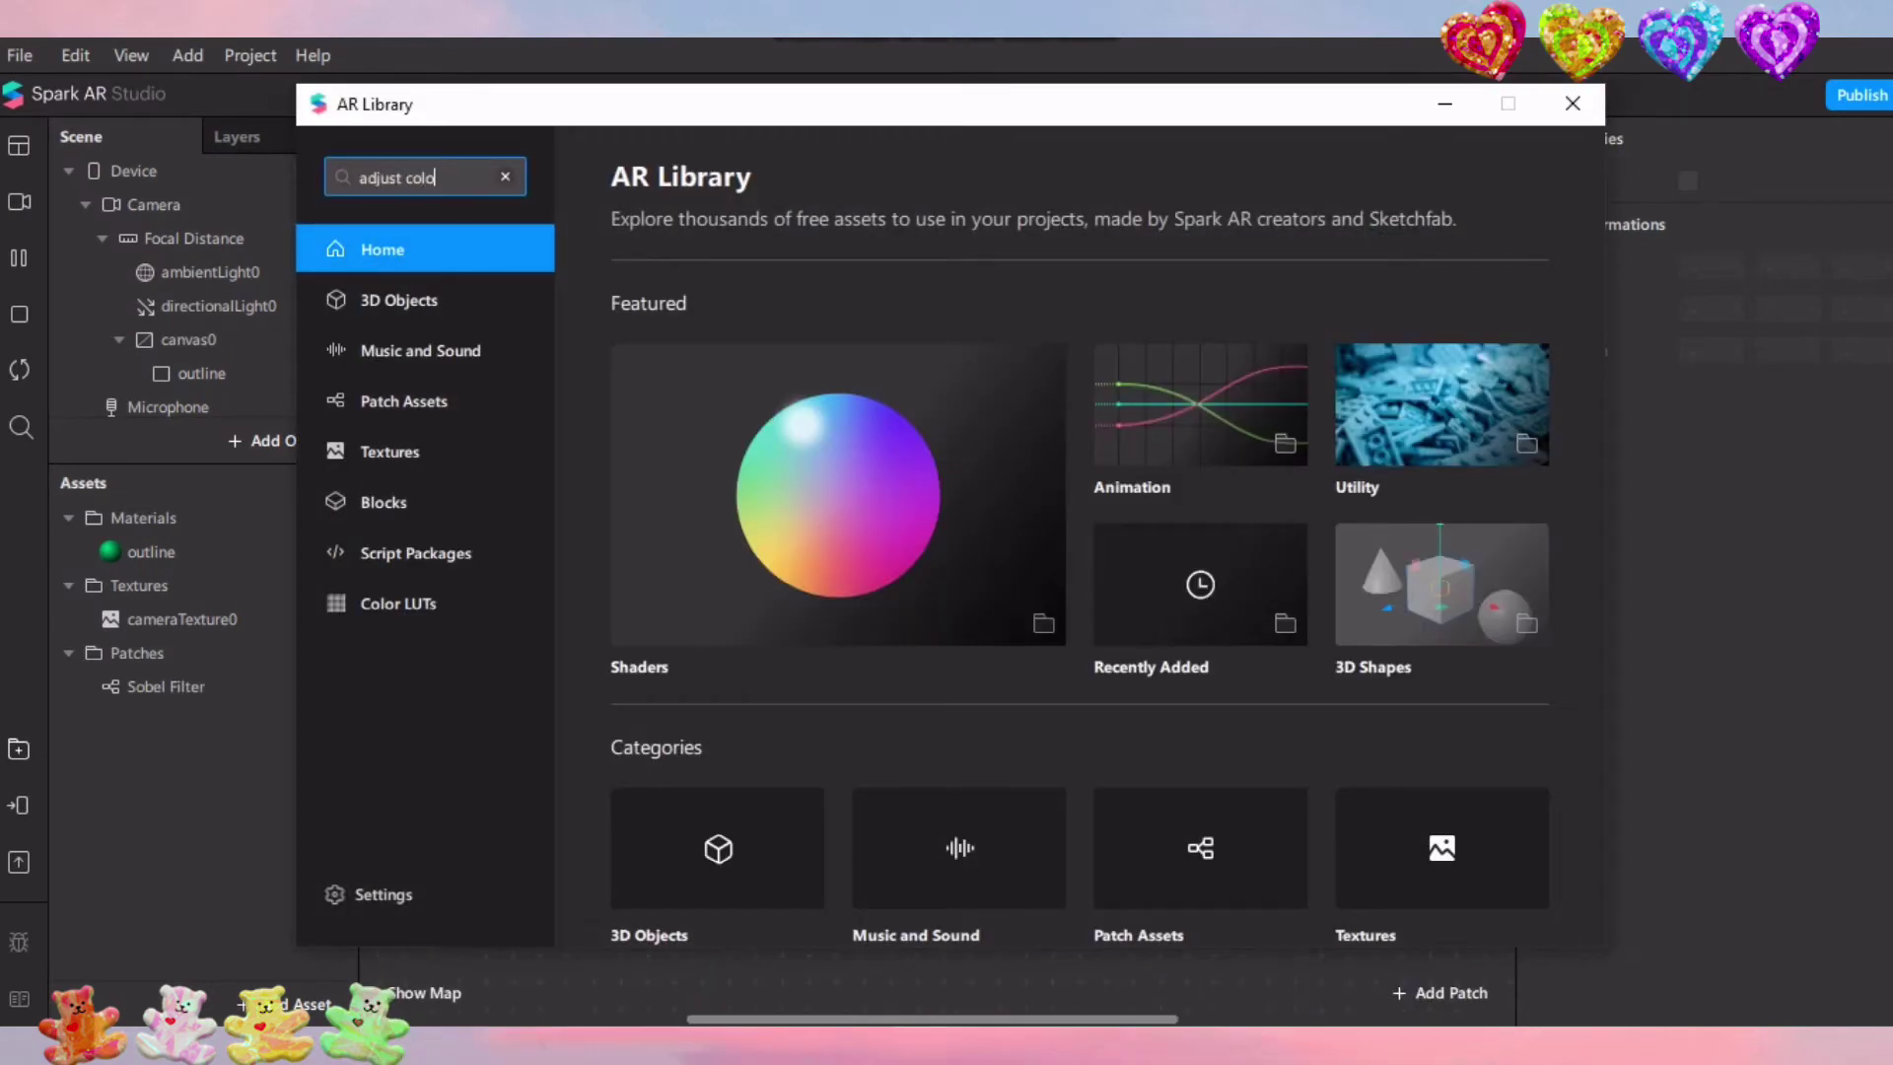
type("rs")
key("Return")
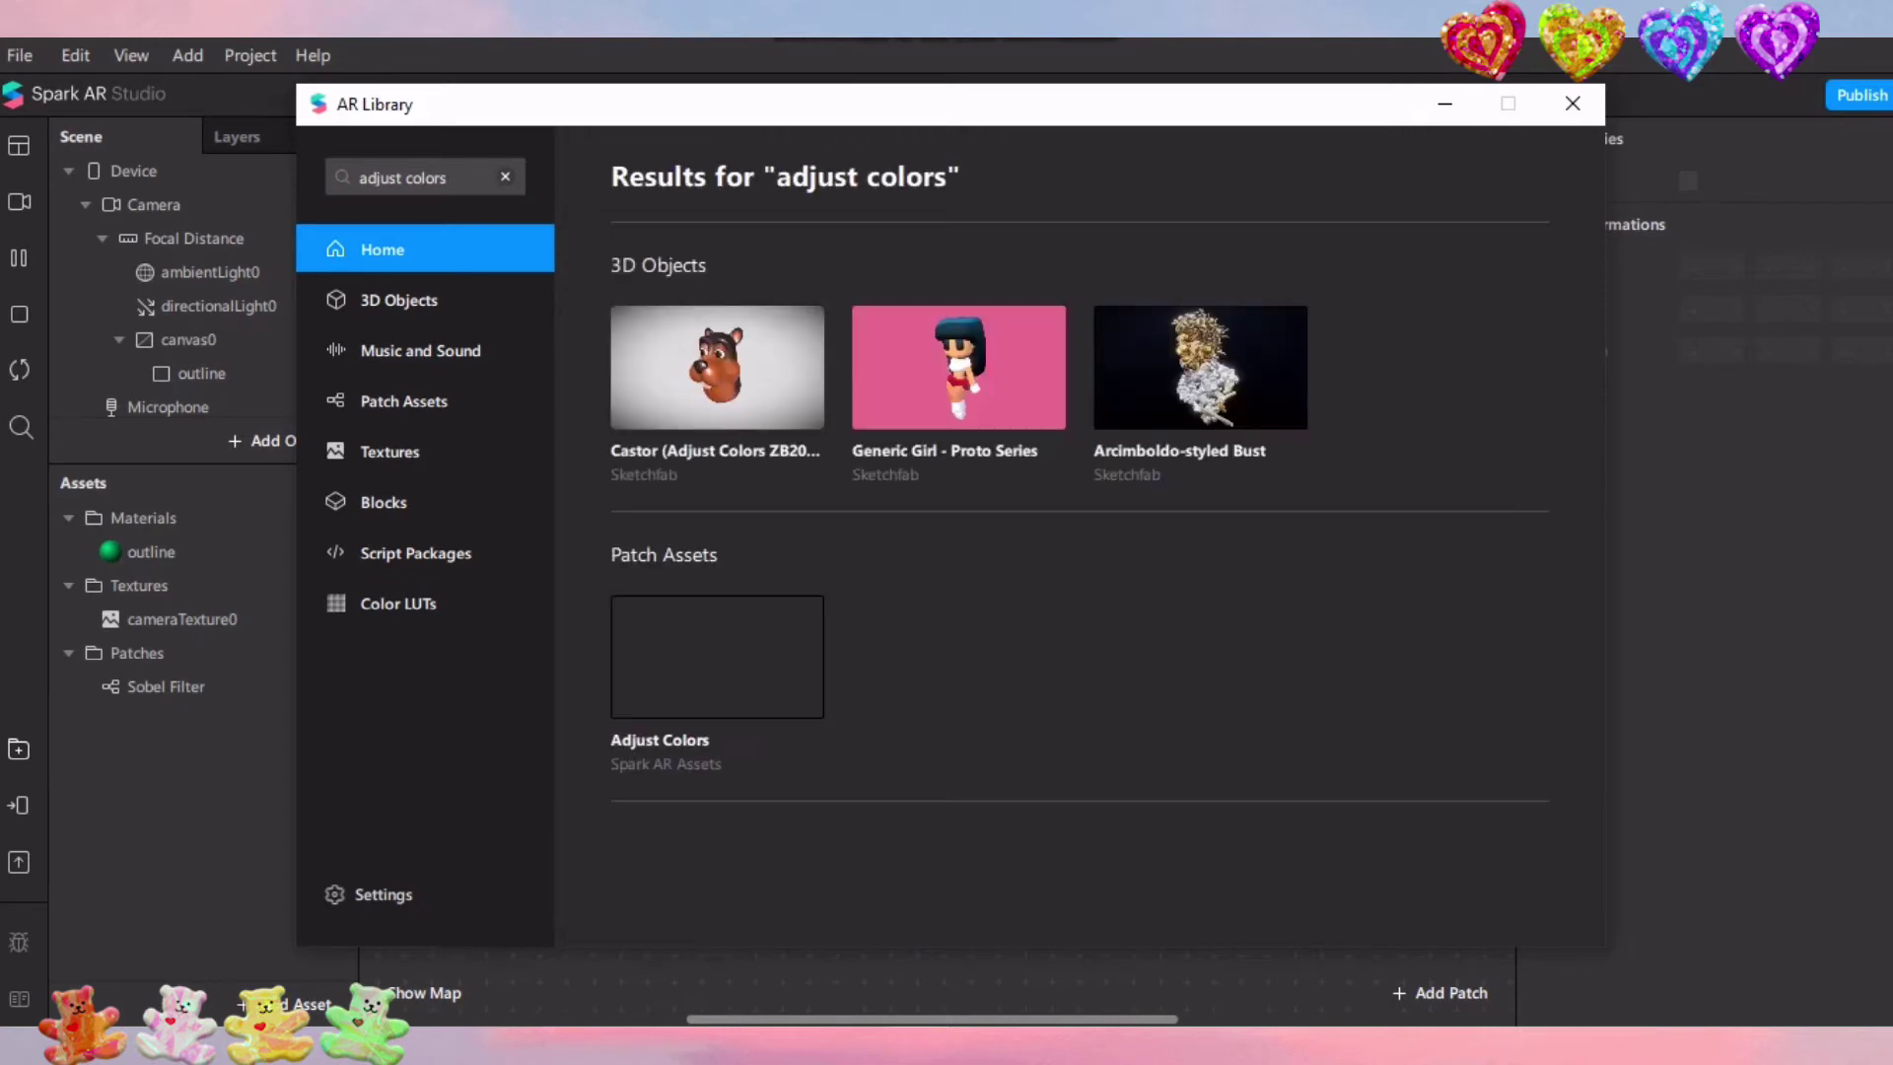
left_click(718, 656)
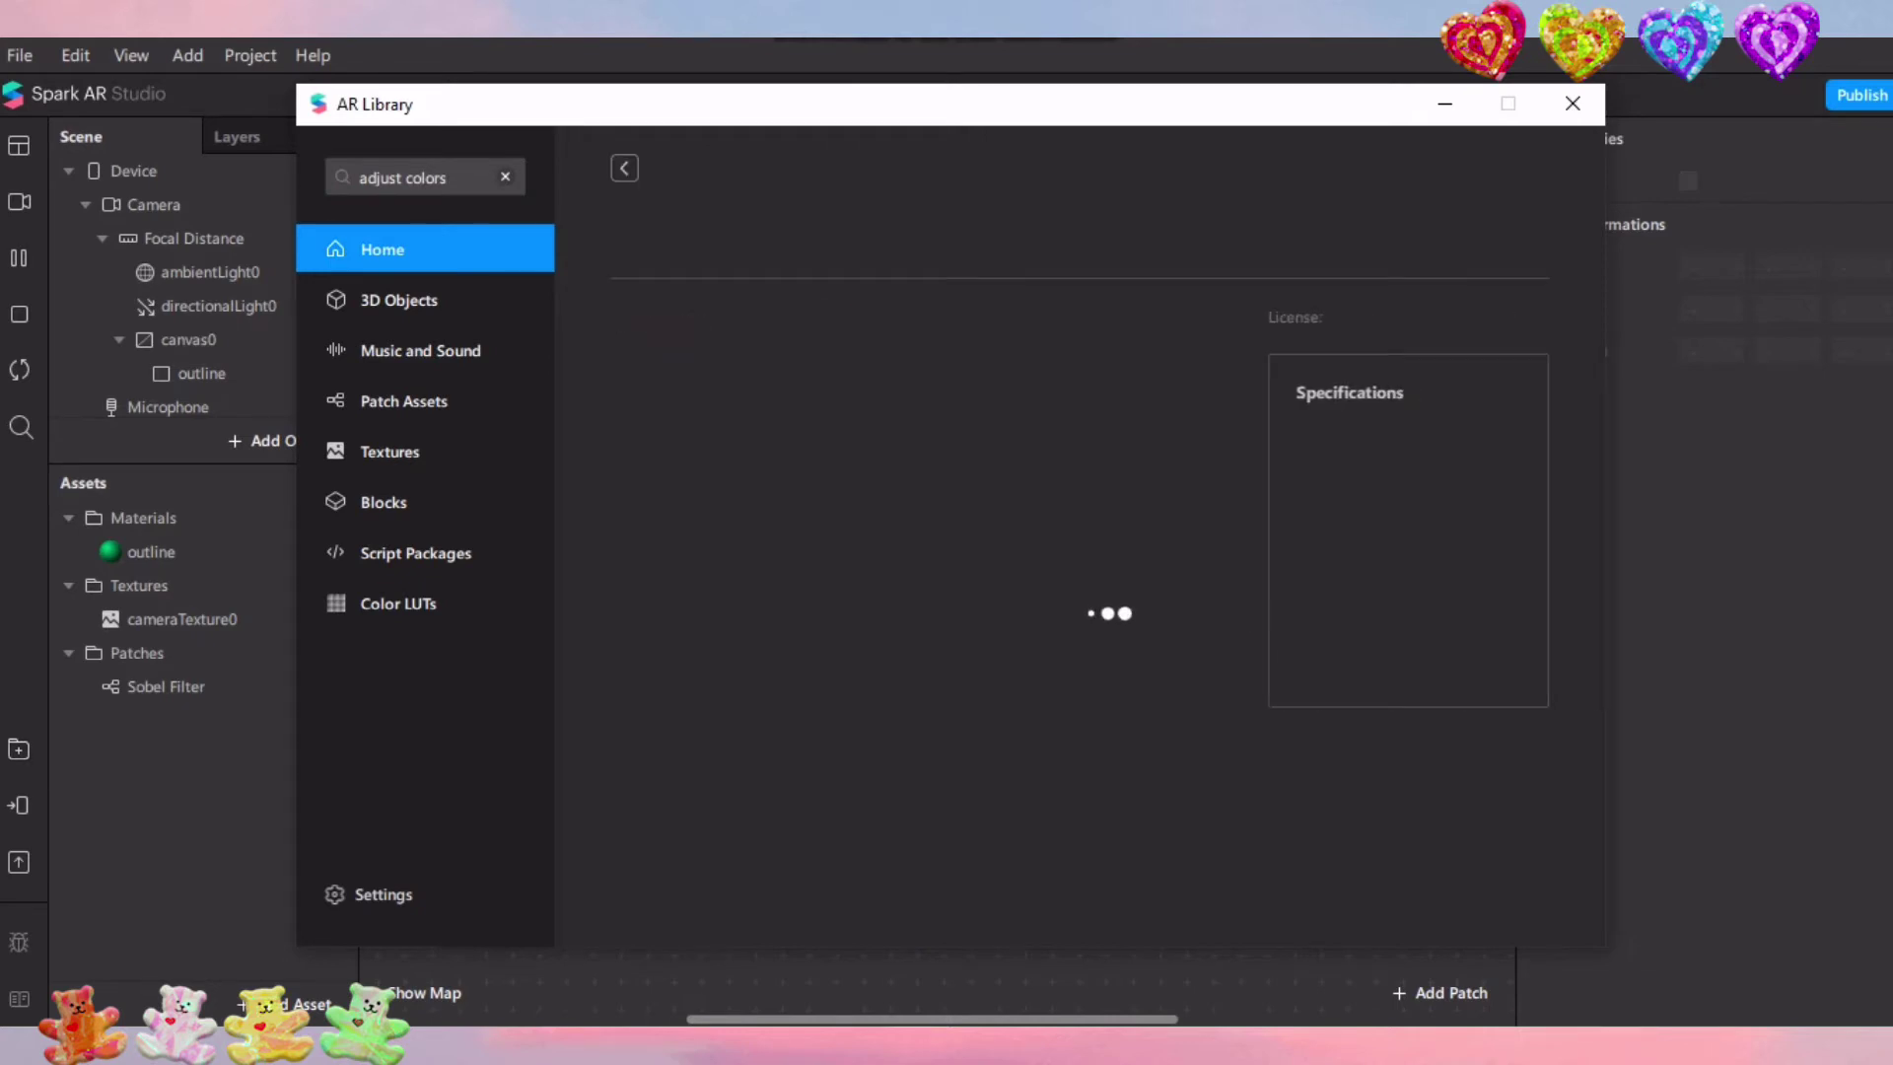
left_click(1464, 235)
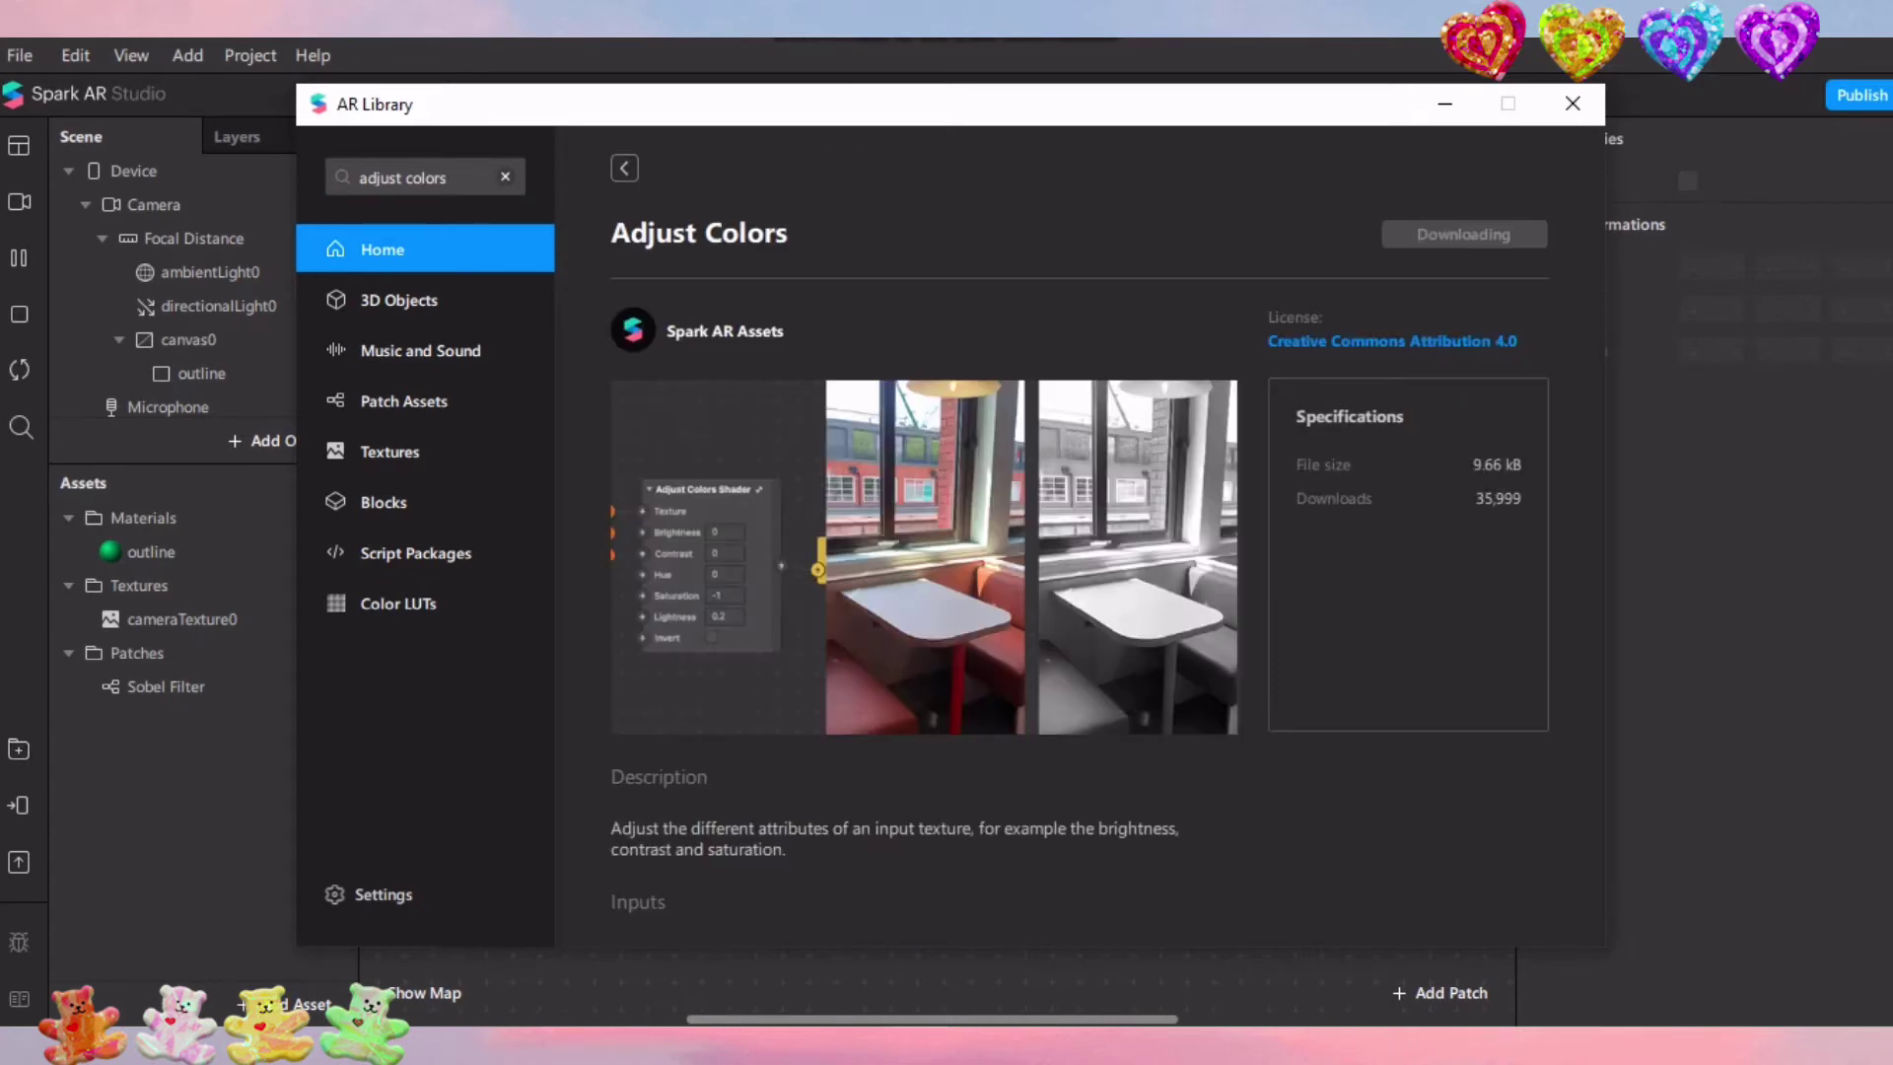
Search the AR Library for "tritone color", import the Tritone Color patch asset and close the library
left_click(424, 177)
key("BackSpace")
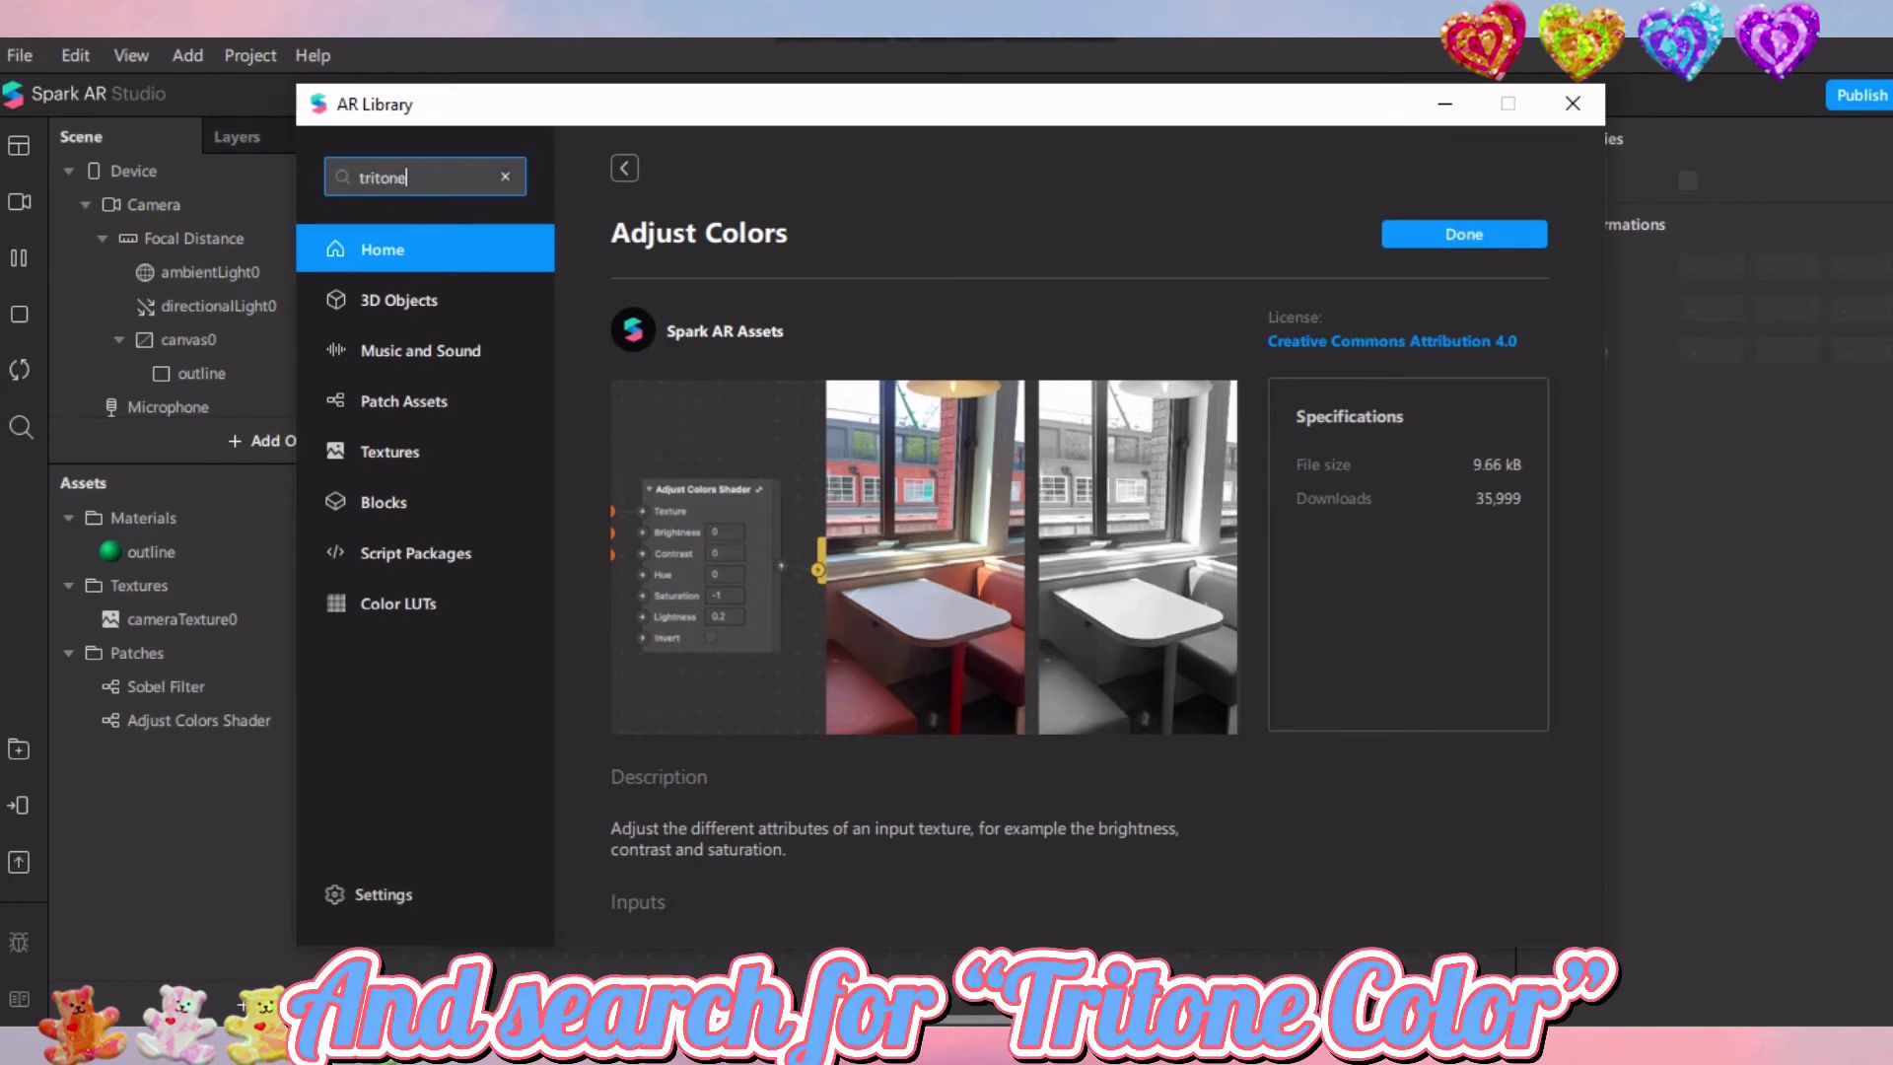
key("Return")
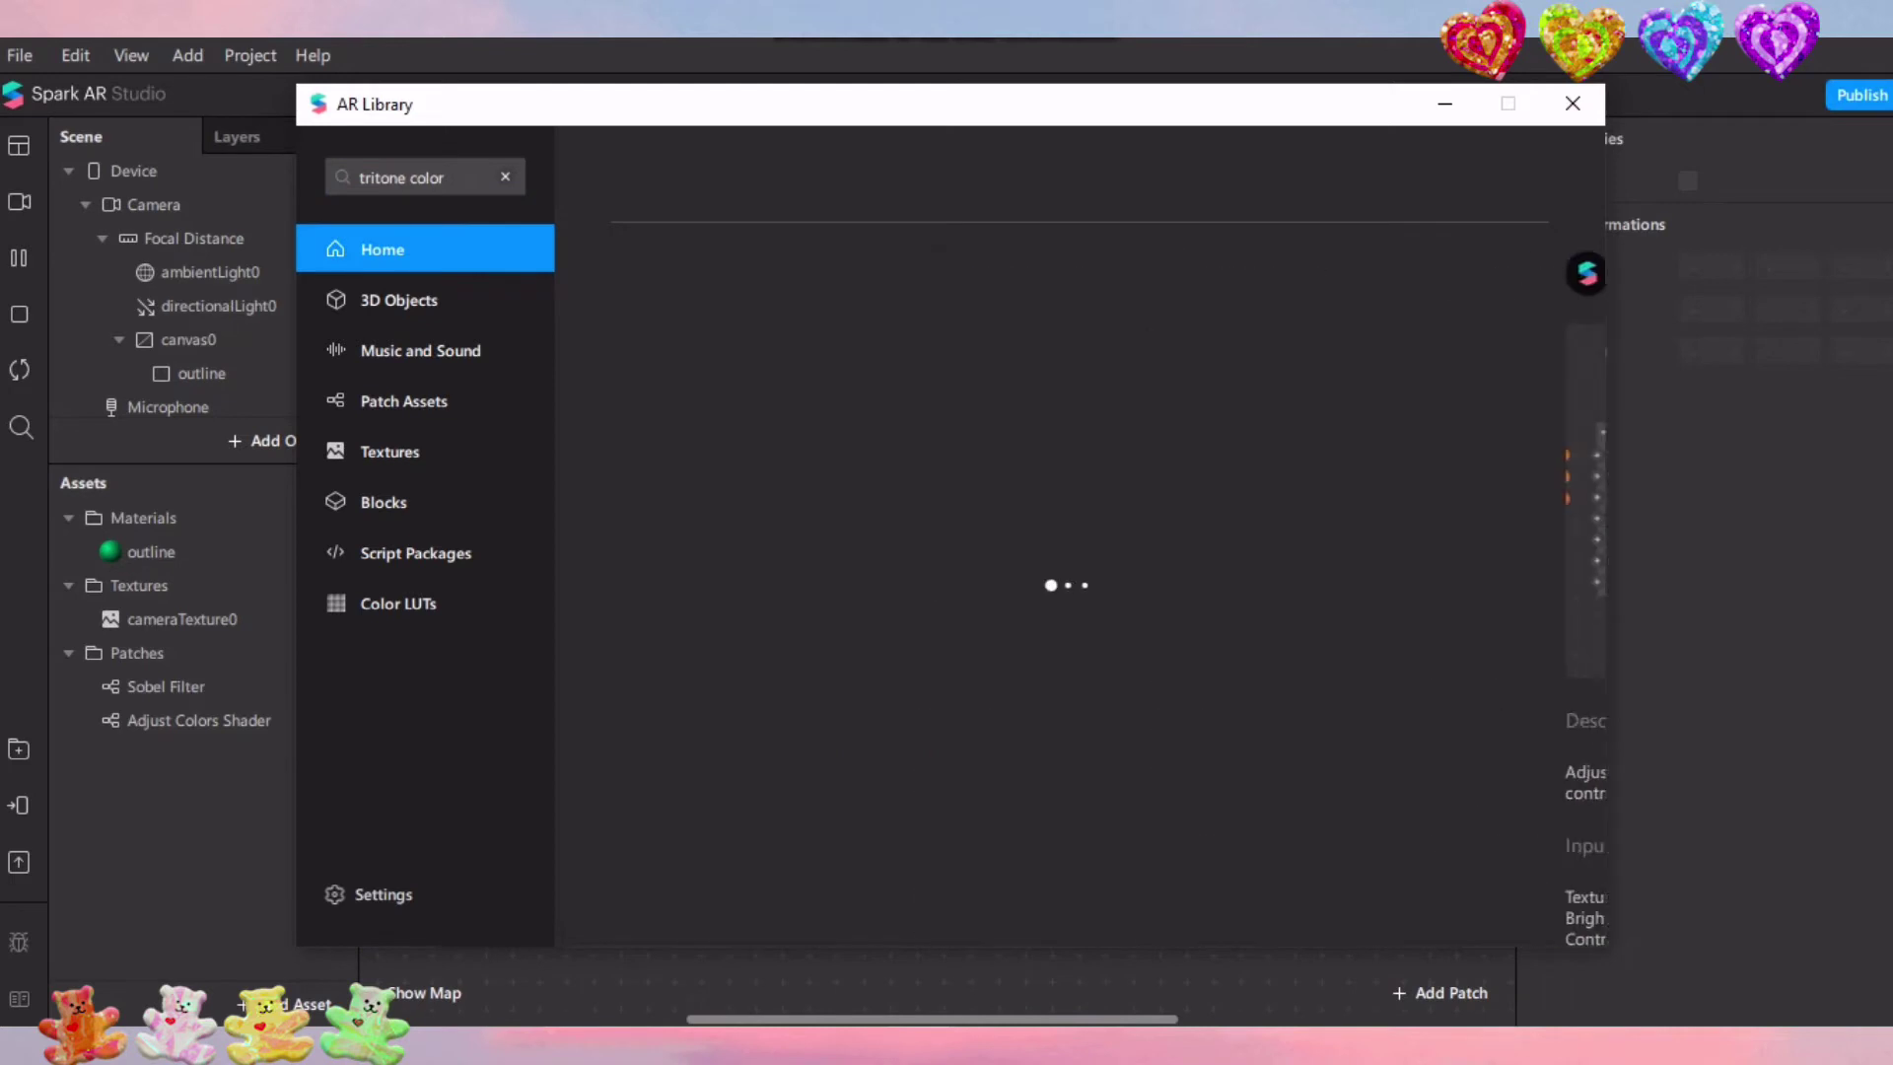
left_click(718, 368)
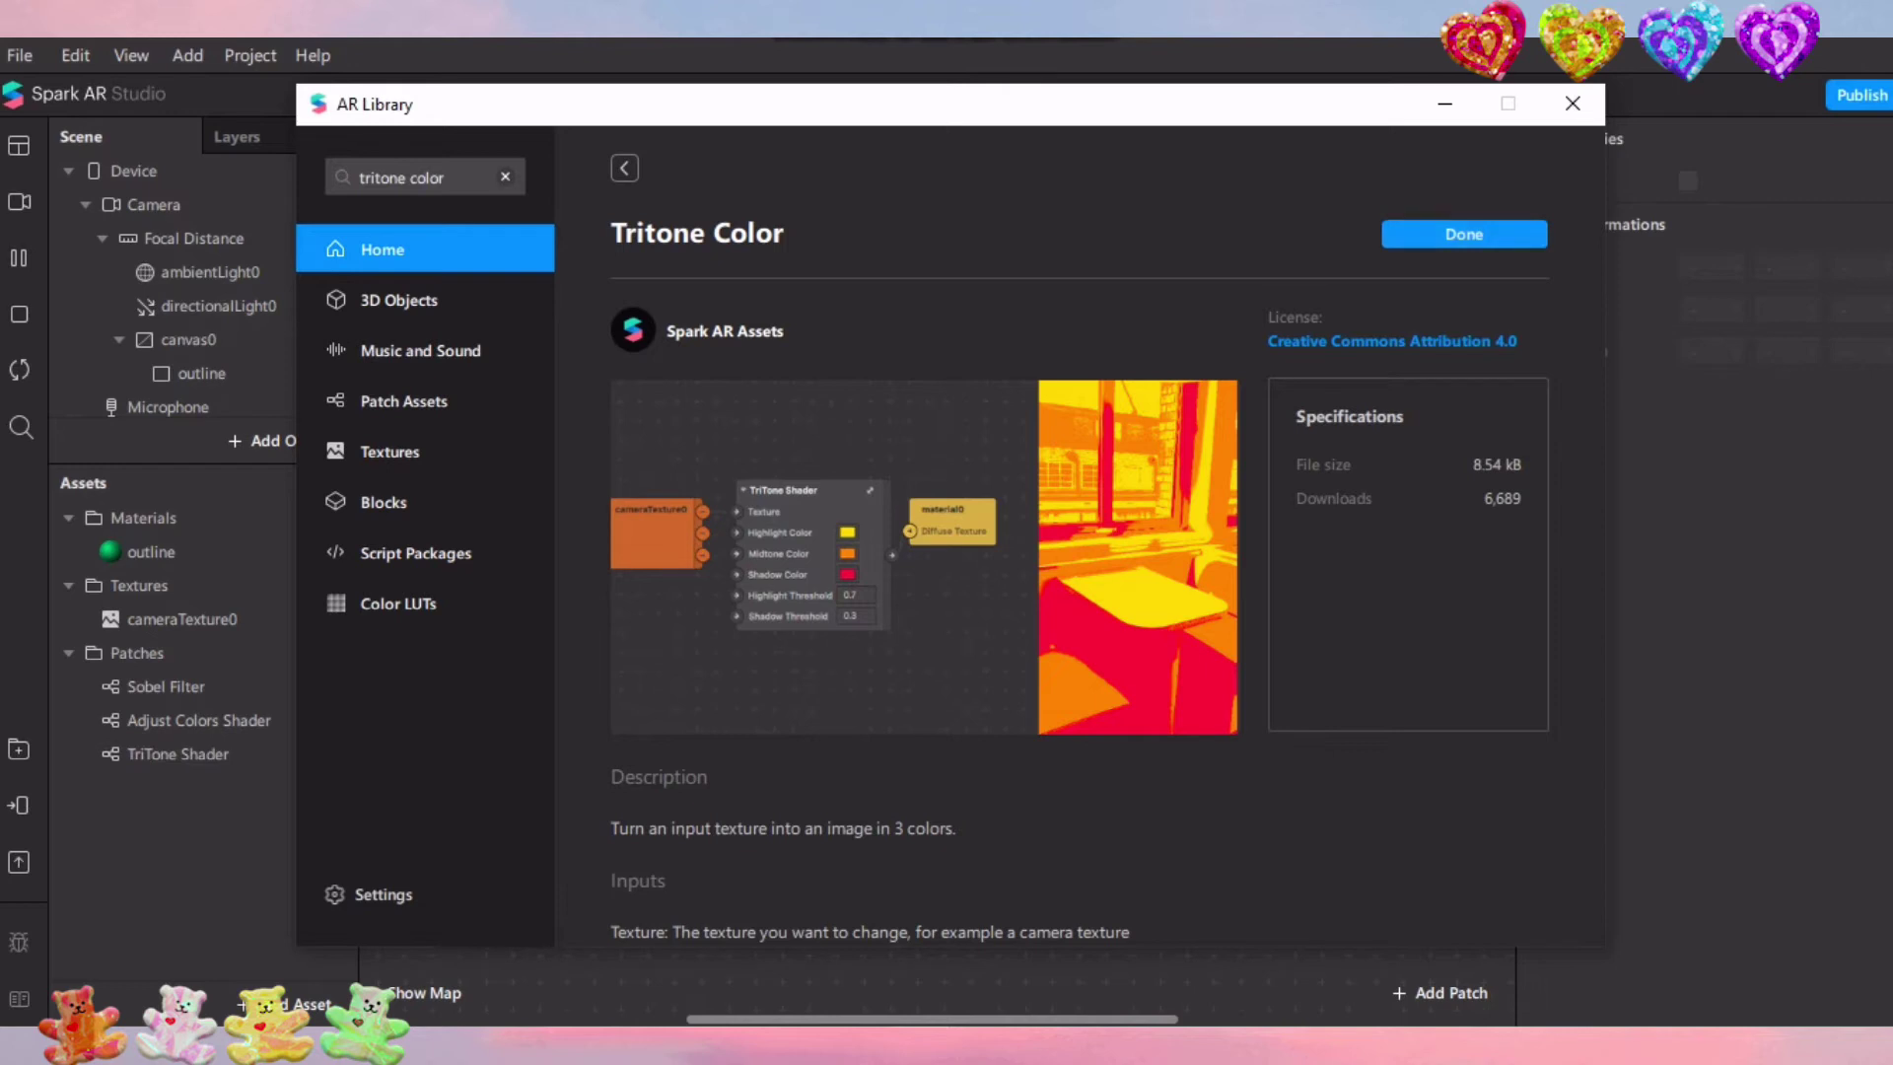
left_click(1573, 104)
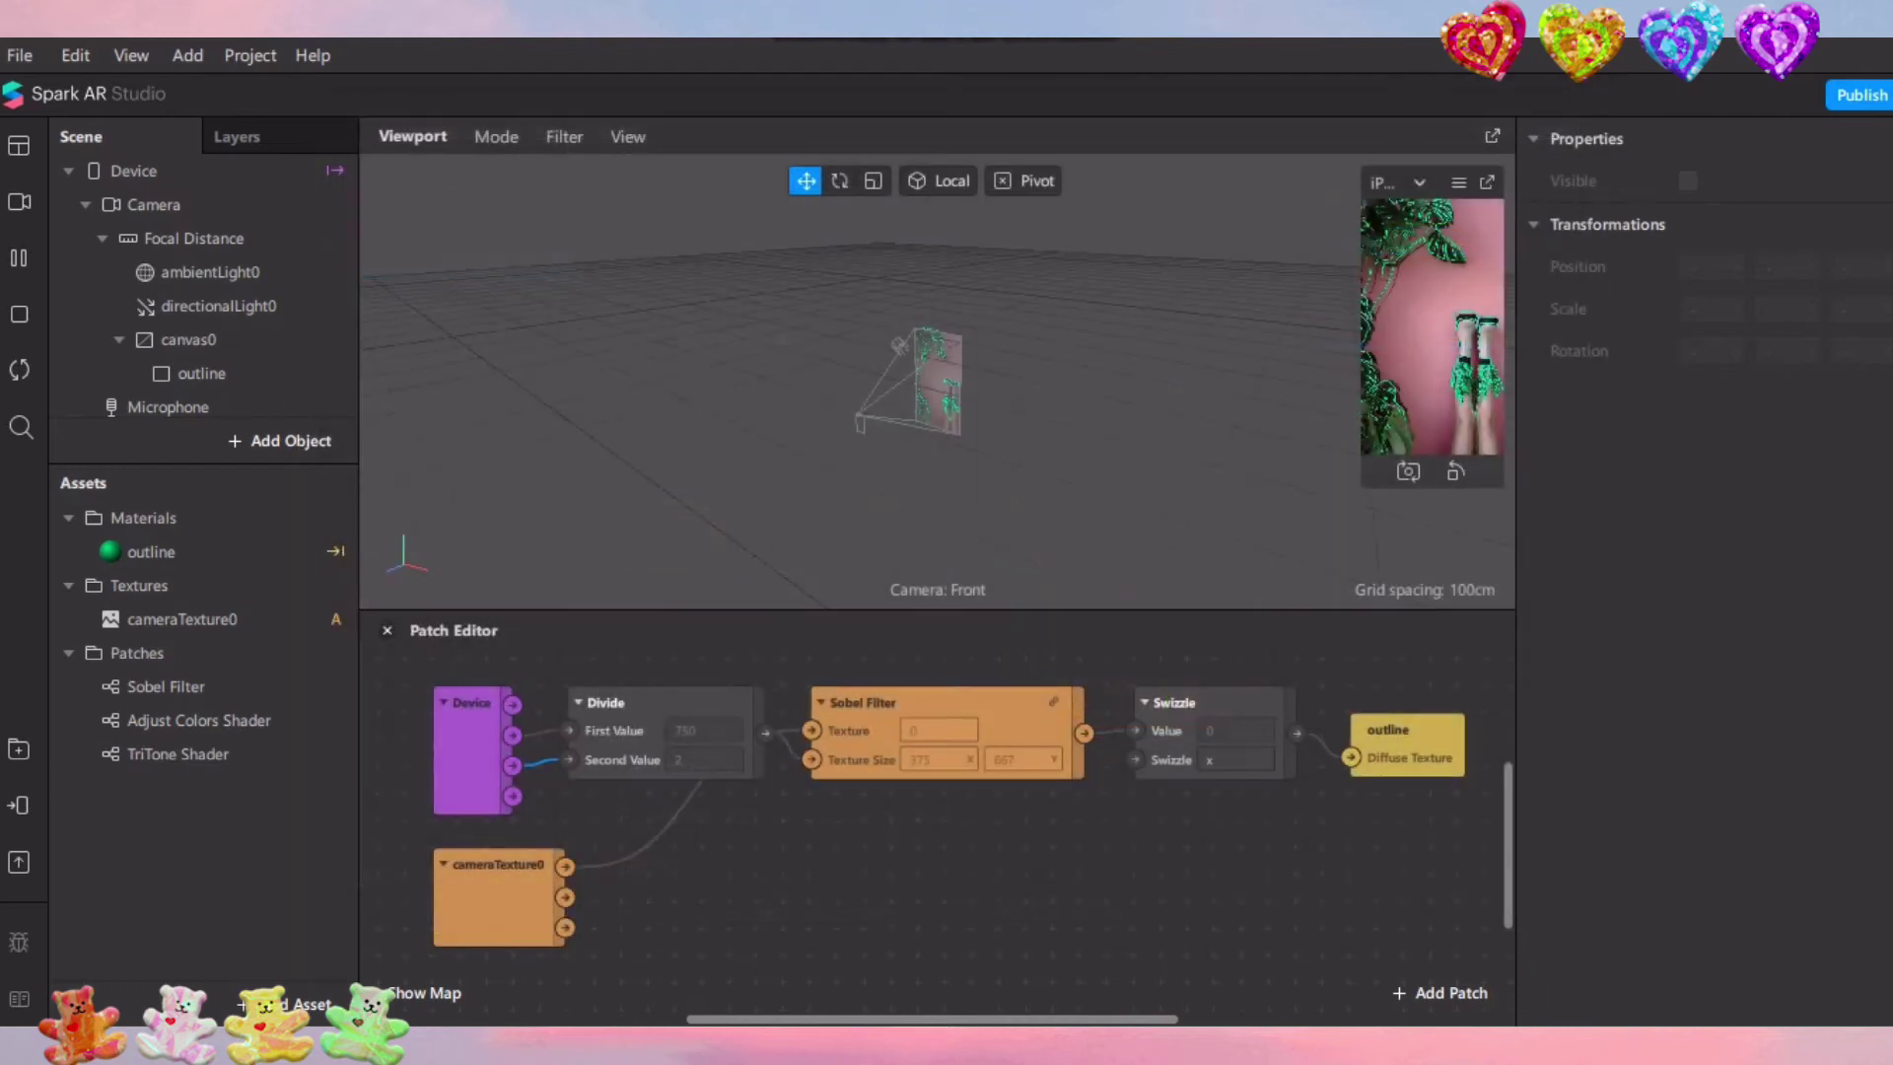
Set the outline material's diffuse color to white #ffffff
left_click(353, 548)
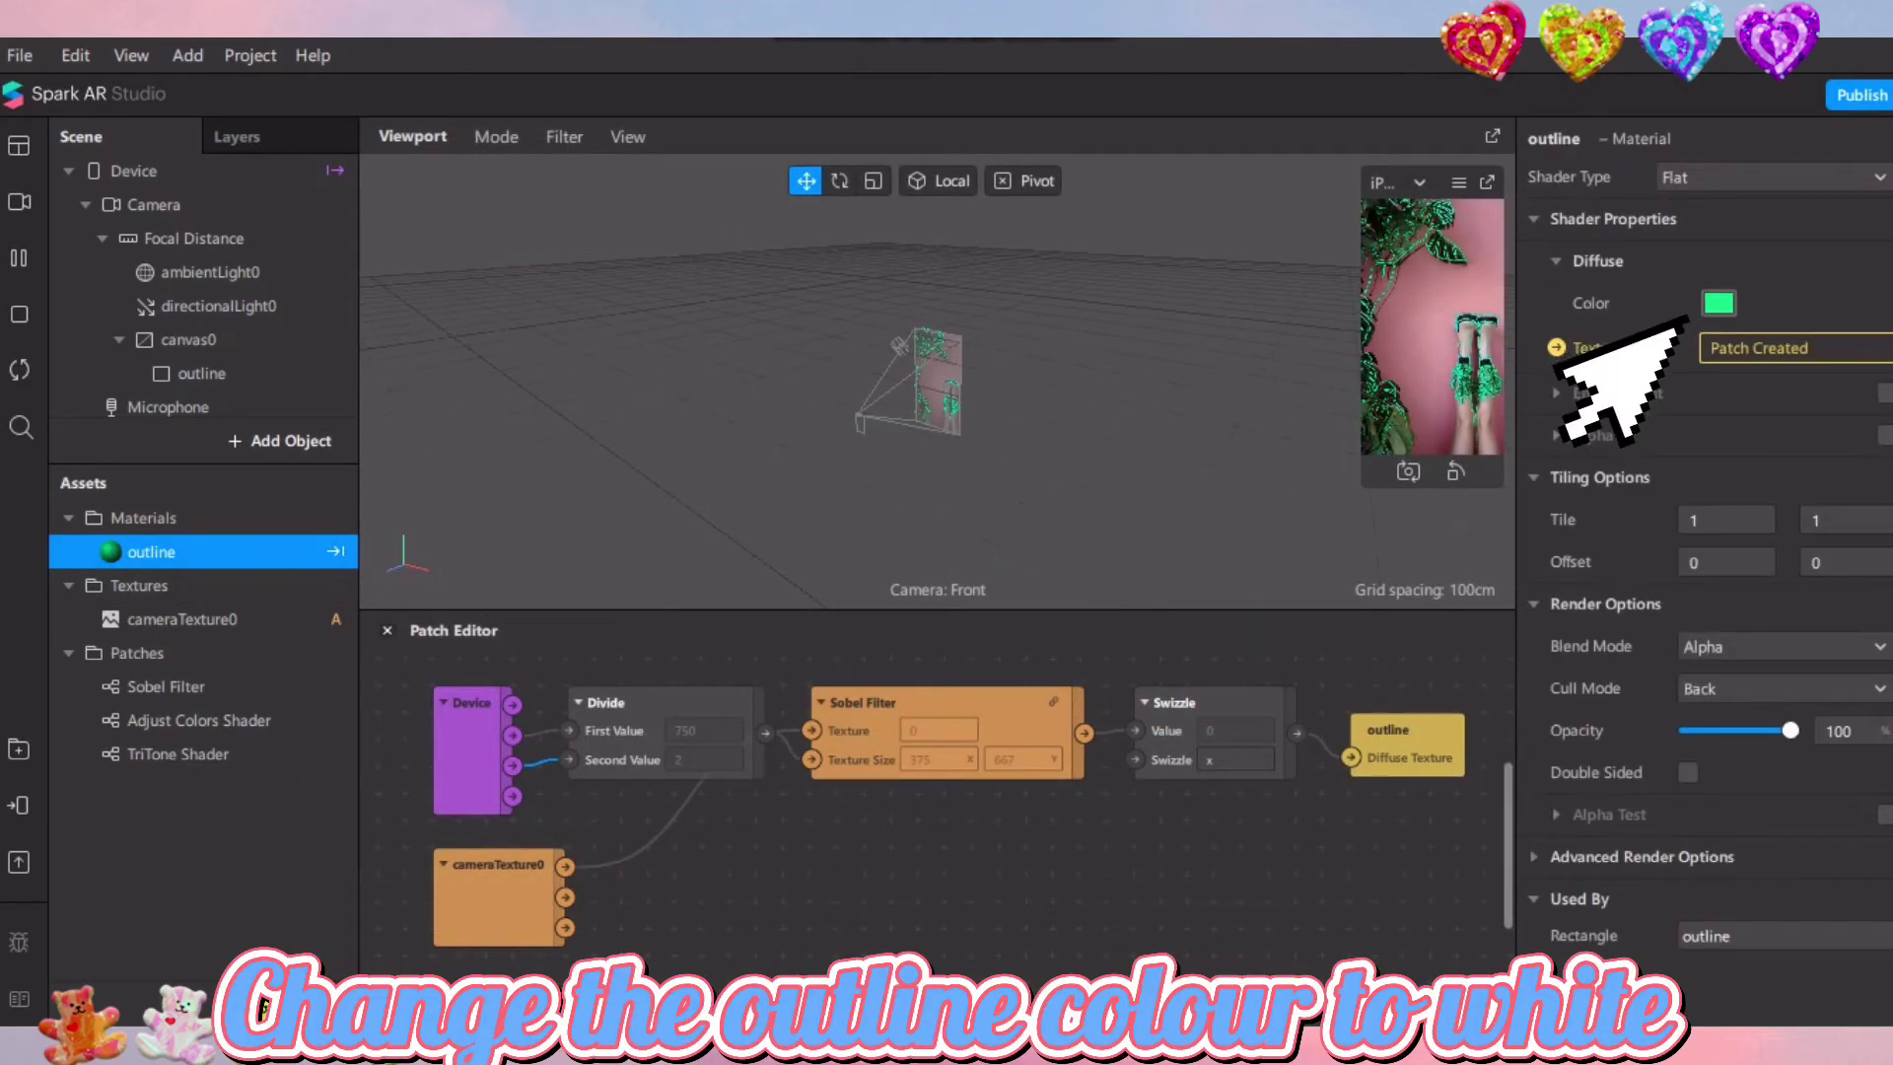
left_click(1716, 303)
left_click(894, 469)
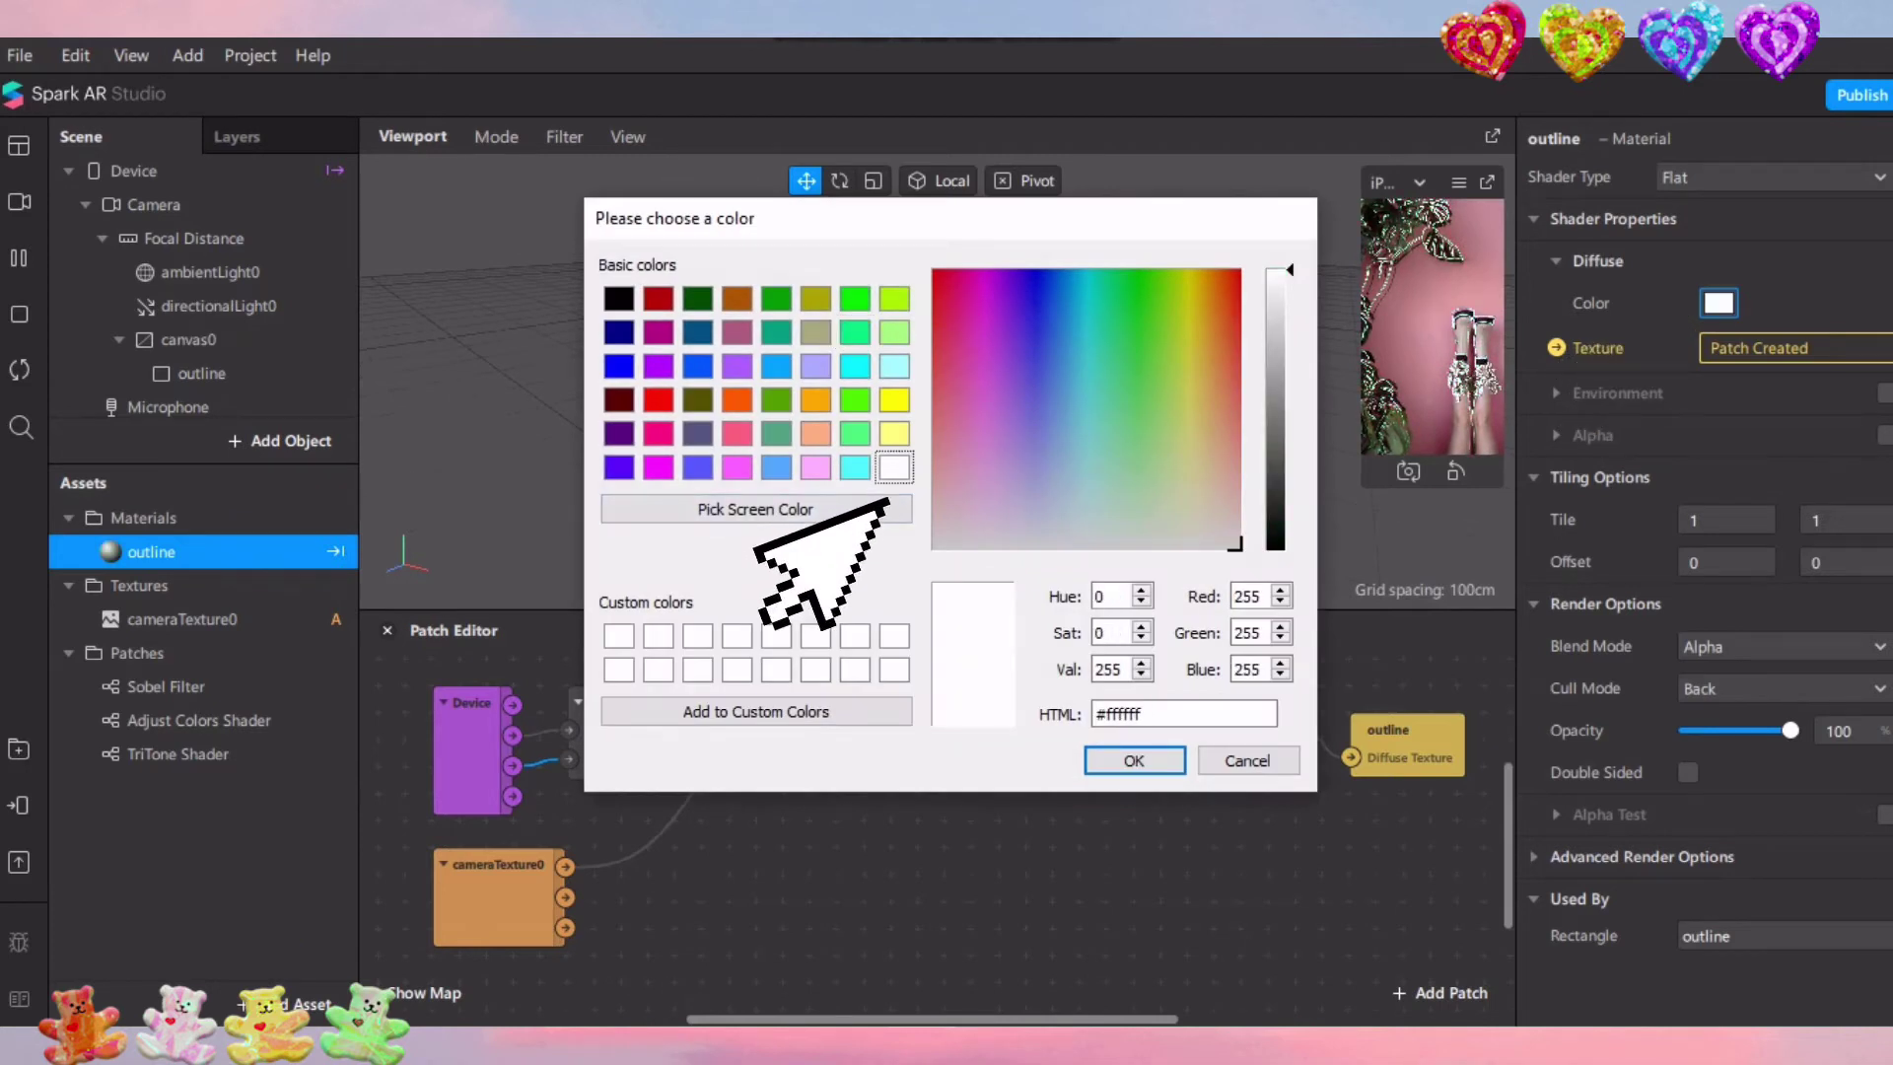
left_click(1134, 760)
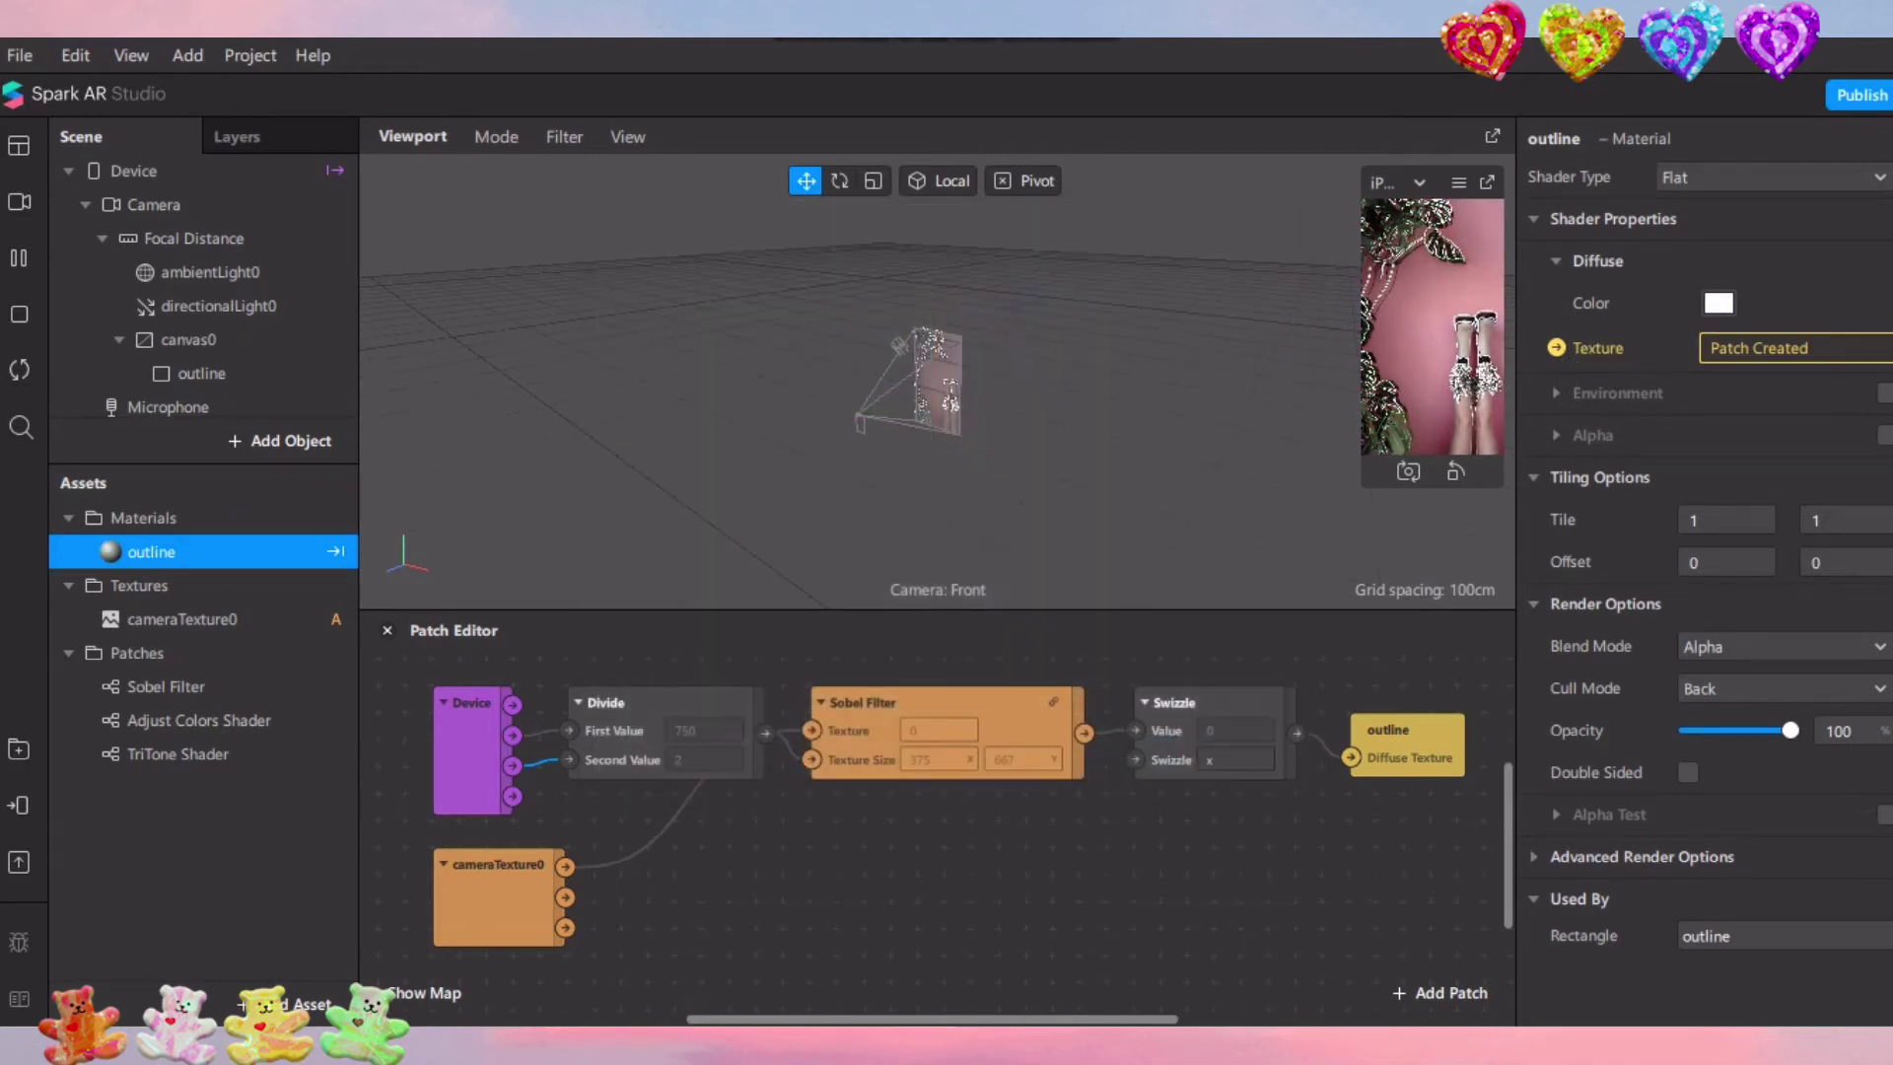
Add the Adjust Colors Shader asset and a Loop Animation patch to the patch graph
left_click(199, 721)
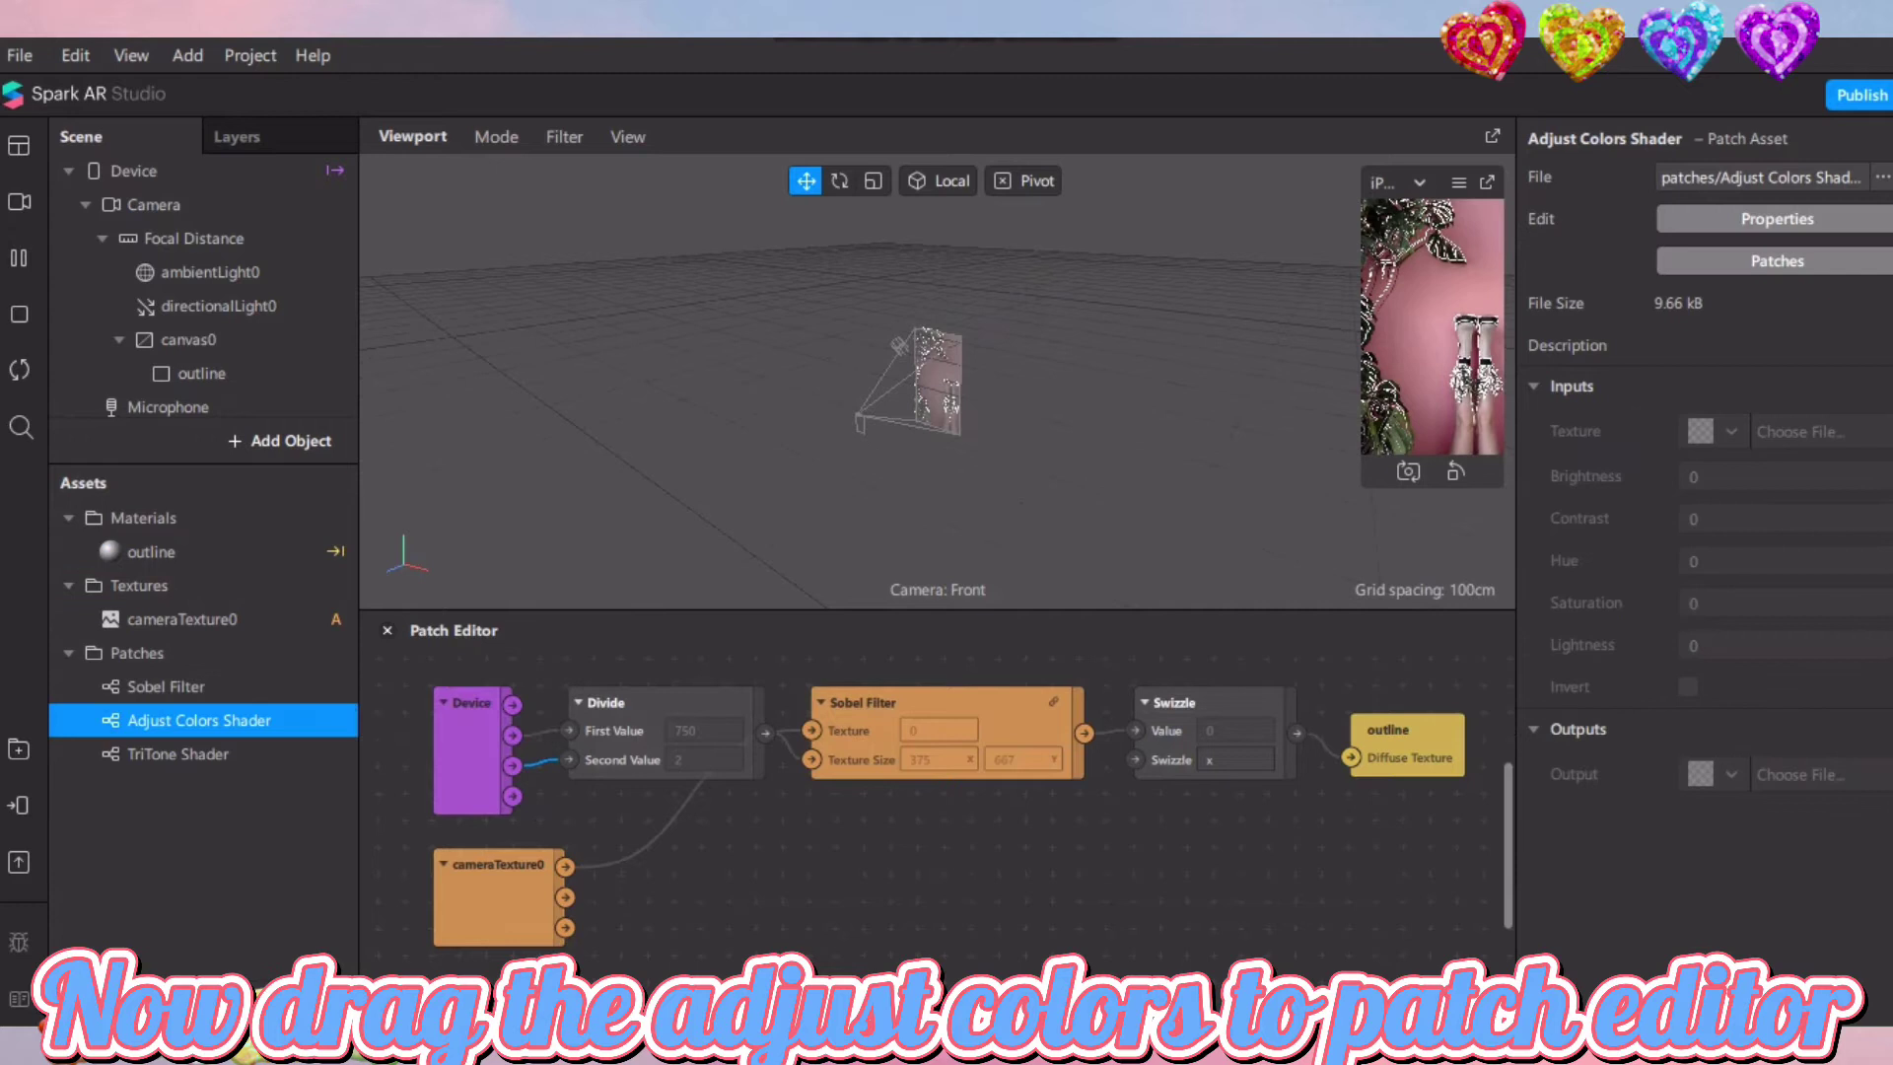
left_click_drag(197, 720, 1121, 809)
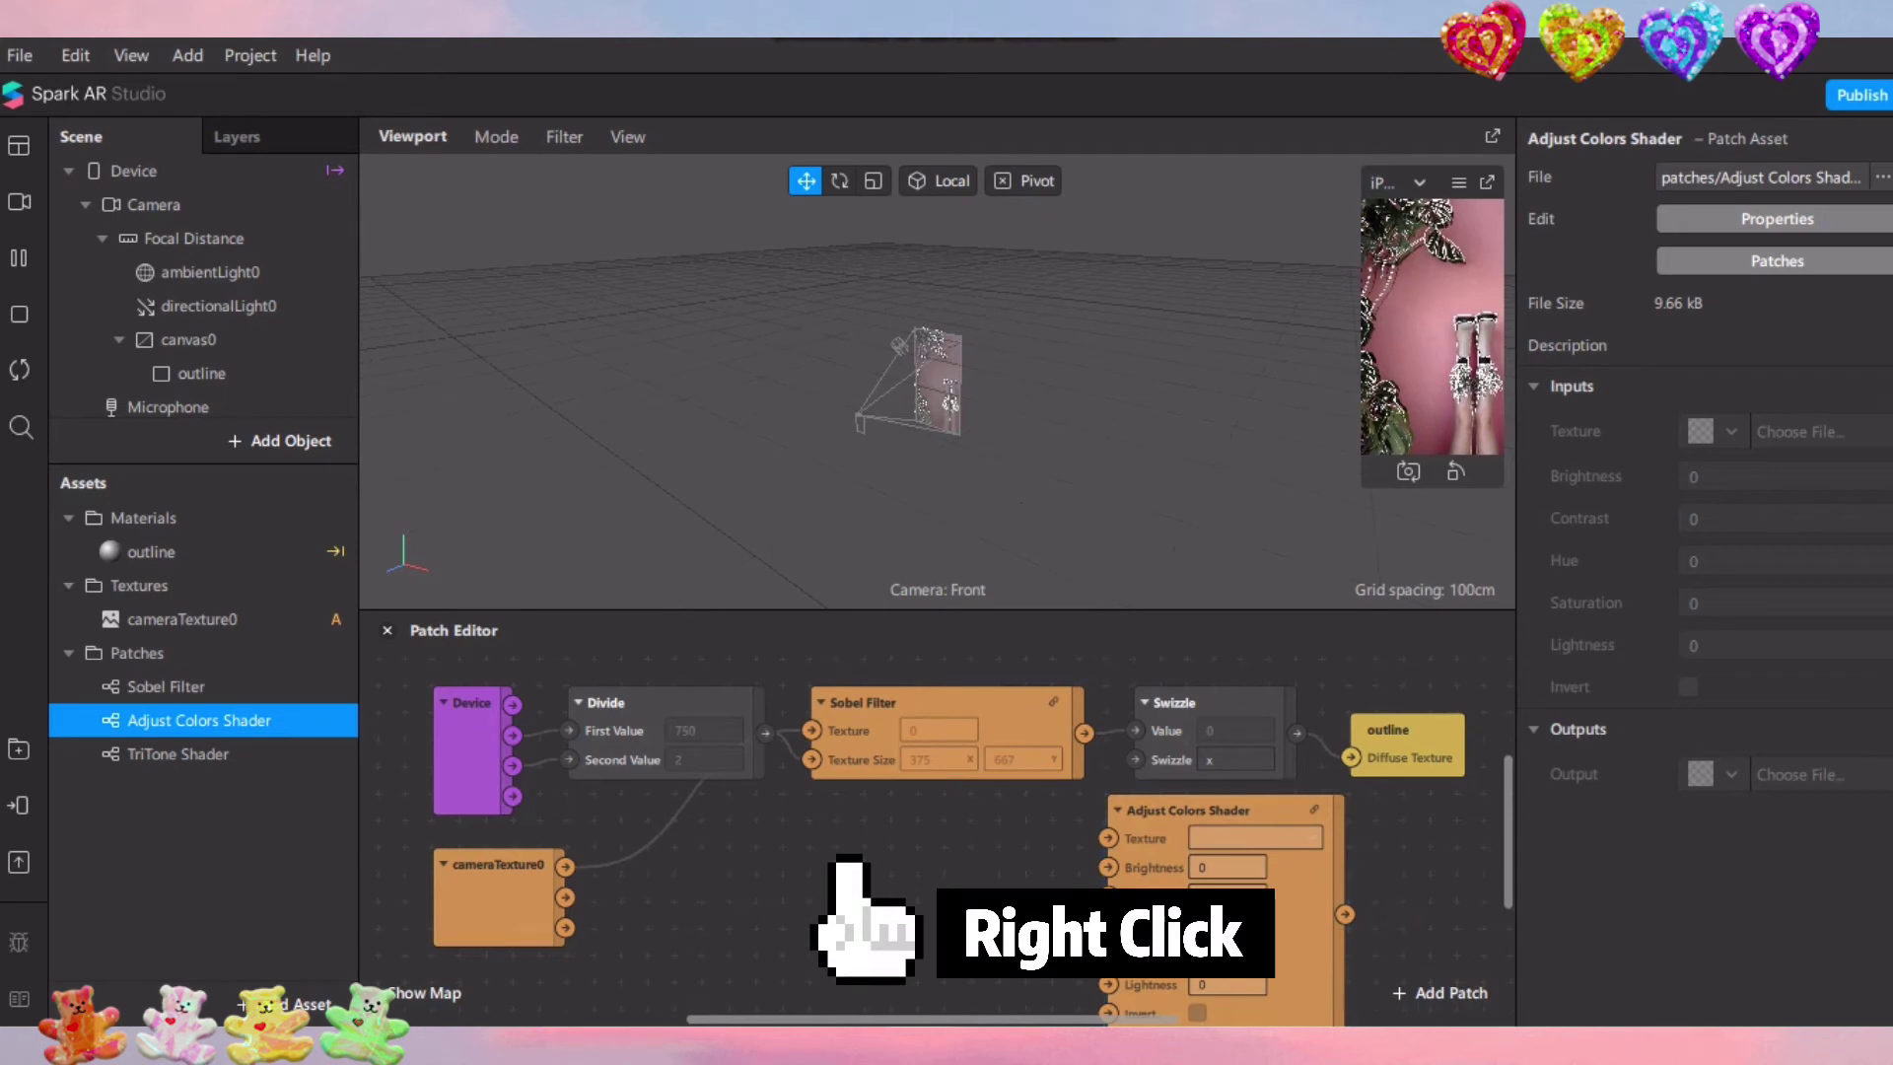
right_click(893, 883)
type("loop")
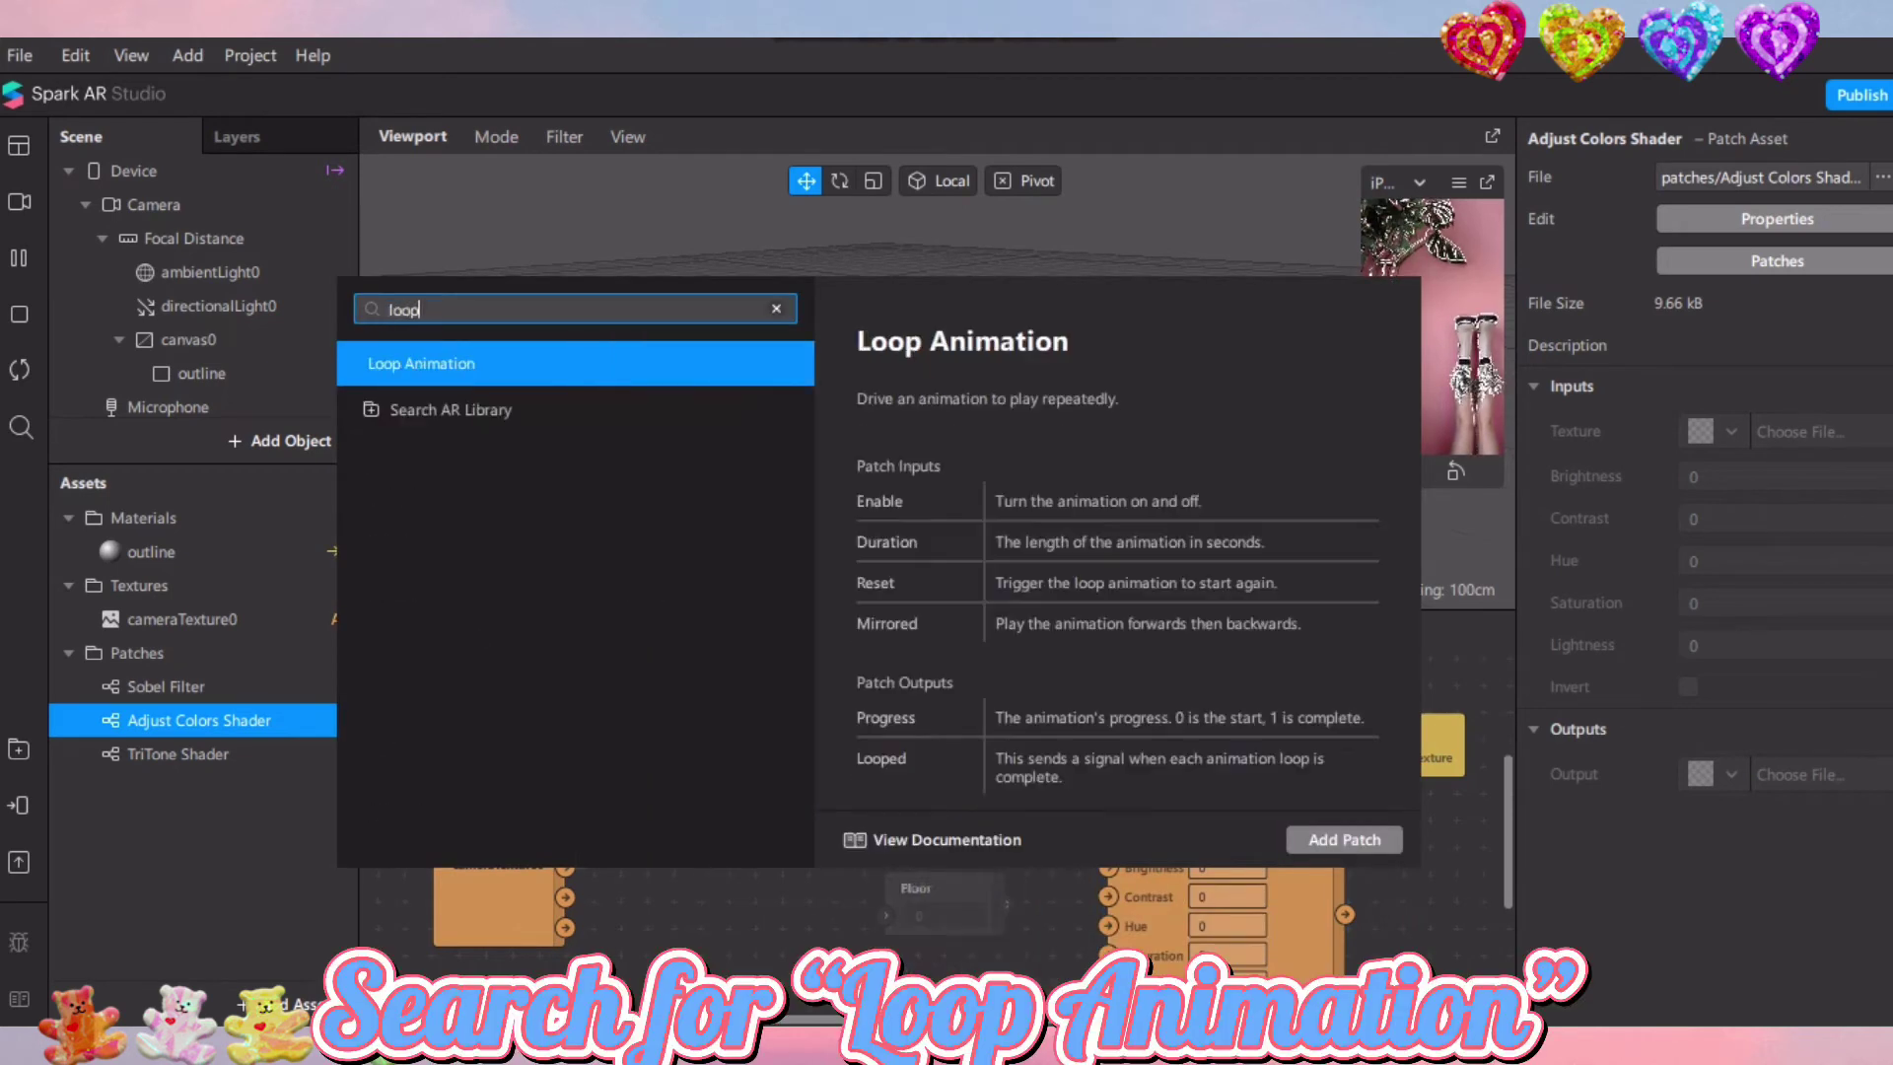
key("Return")
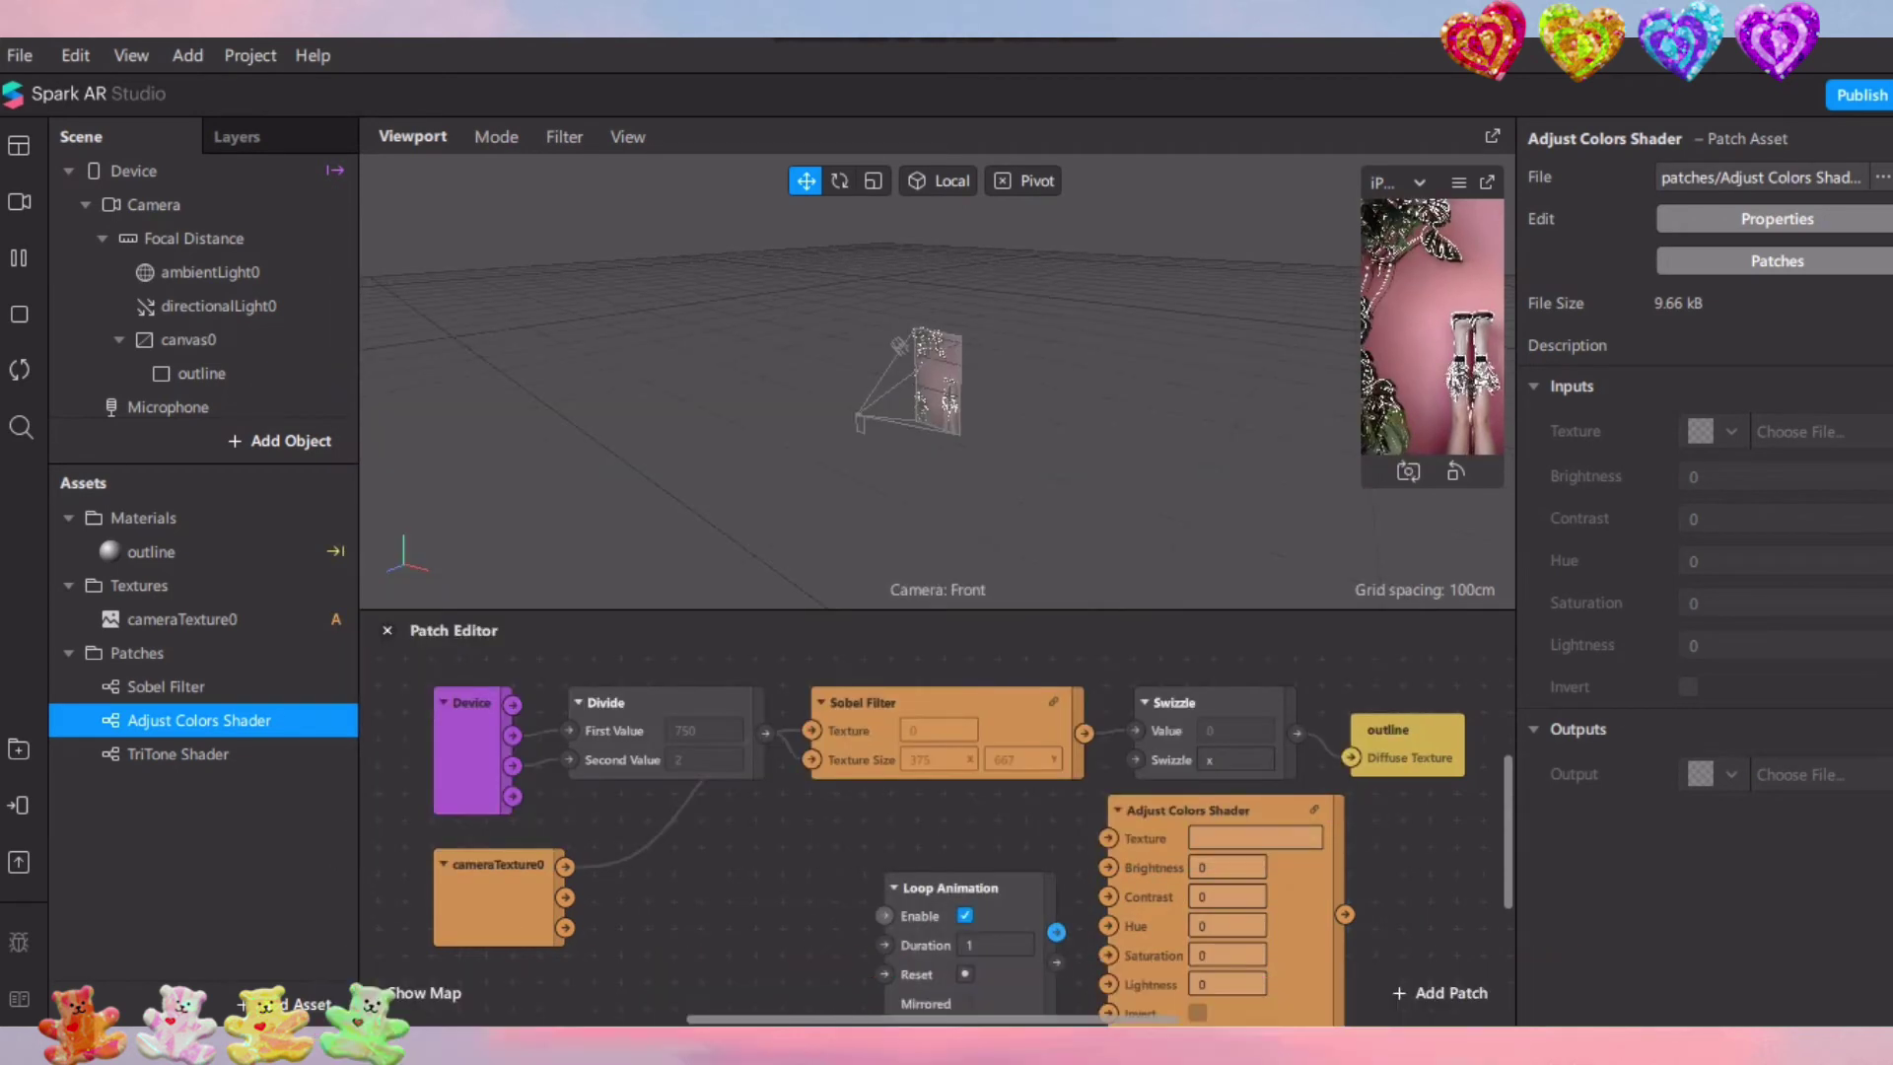
Place the Loop Animation patch beside the Adjust Colors Shader and link its Progress output to the shader's Hue input
left_click_drag(986, 890, 994, 838)
left_click(808, 887)
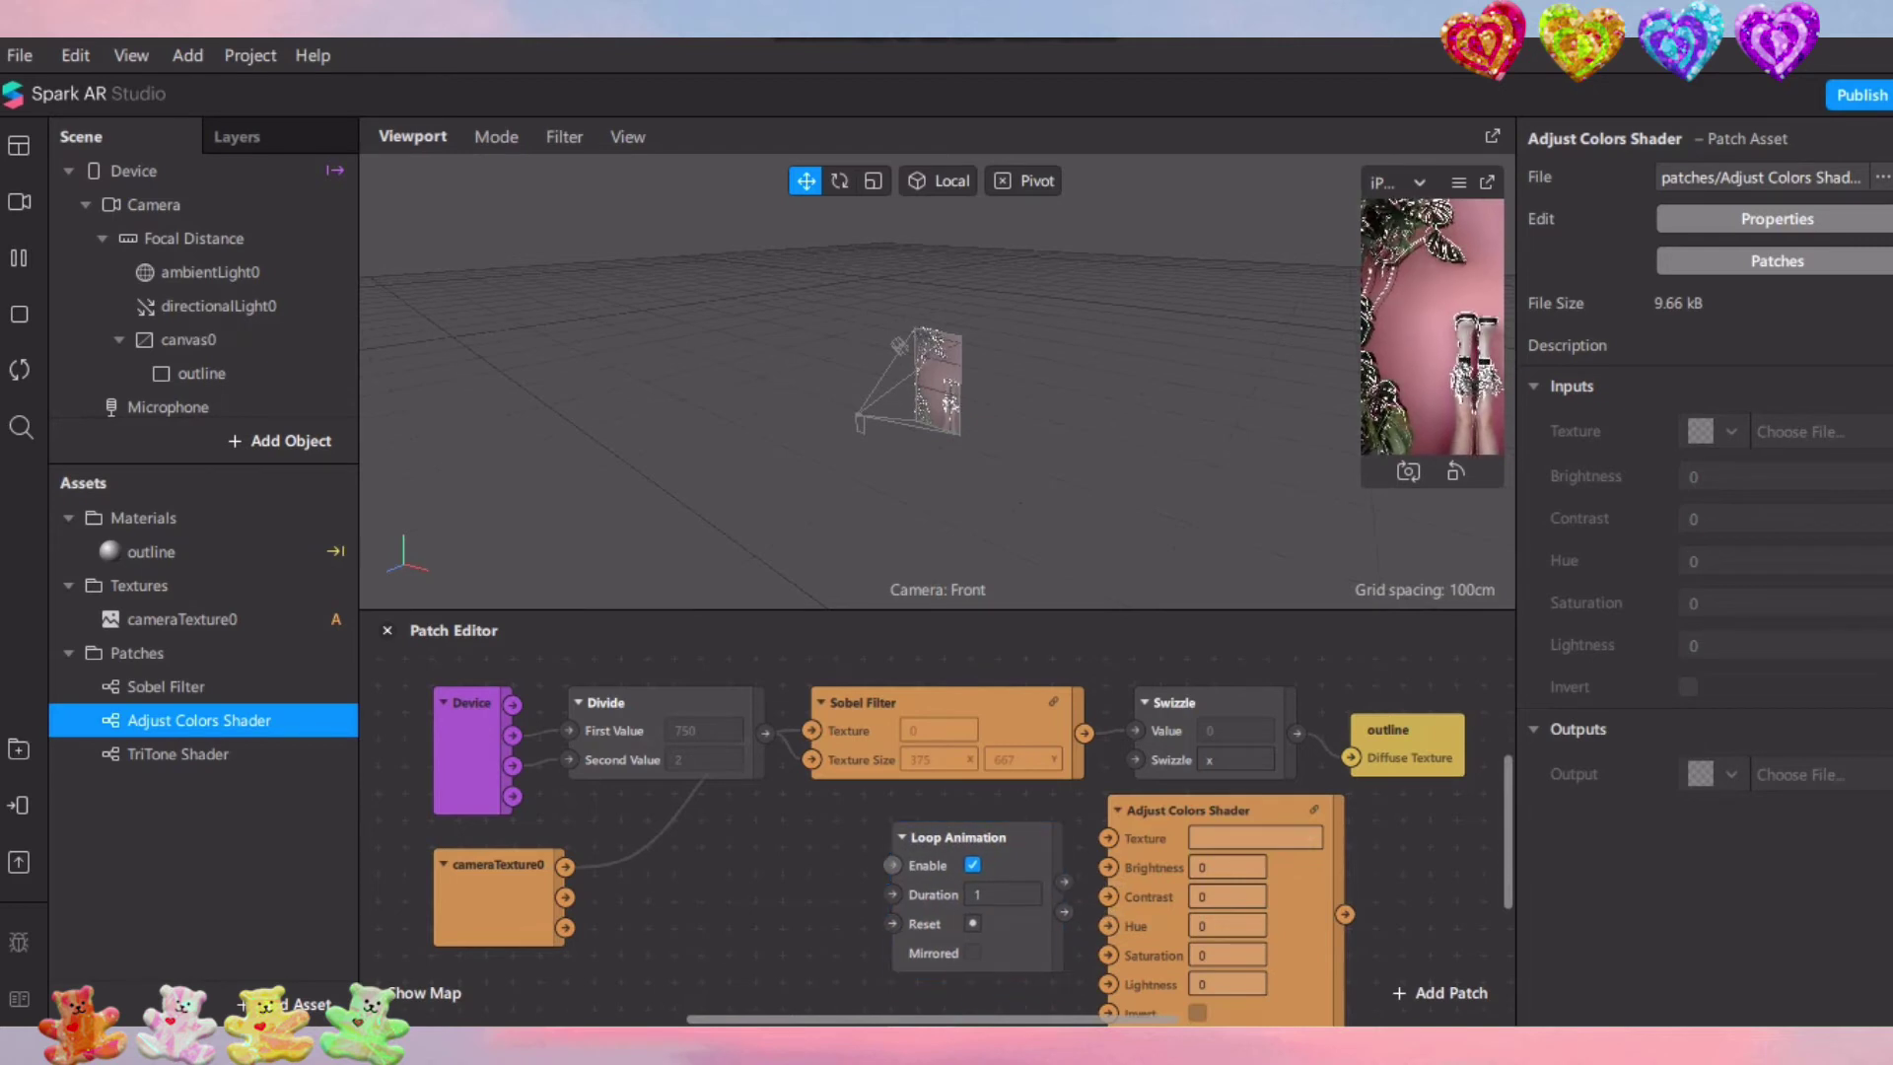
left_click_drag(994, 838, 968, 838)
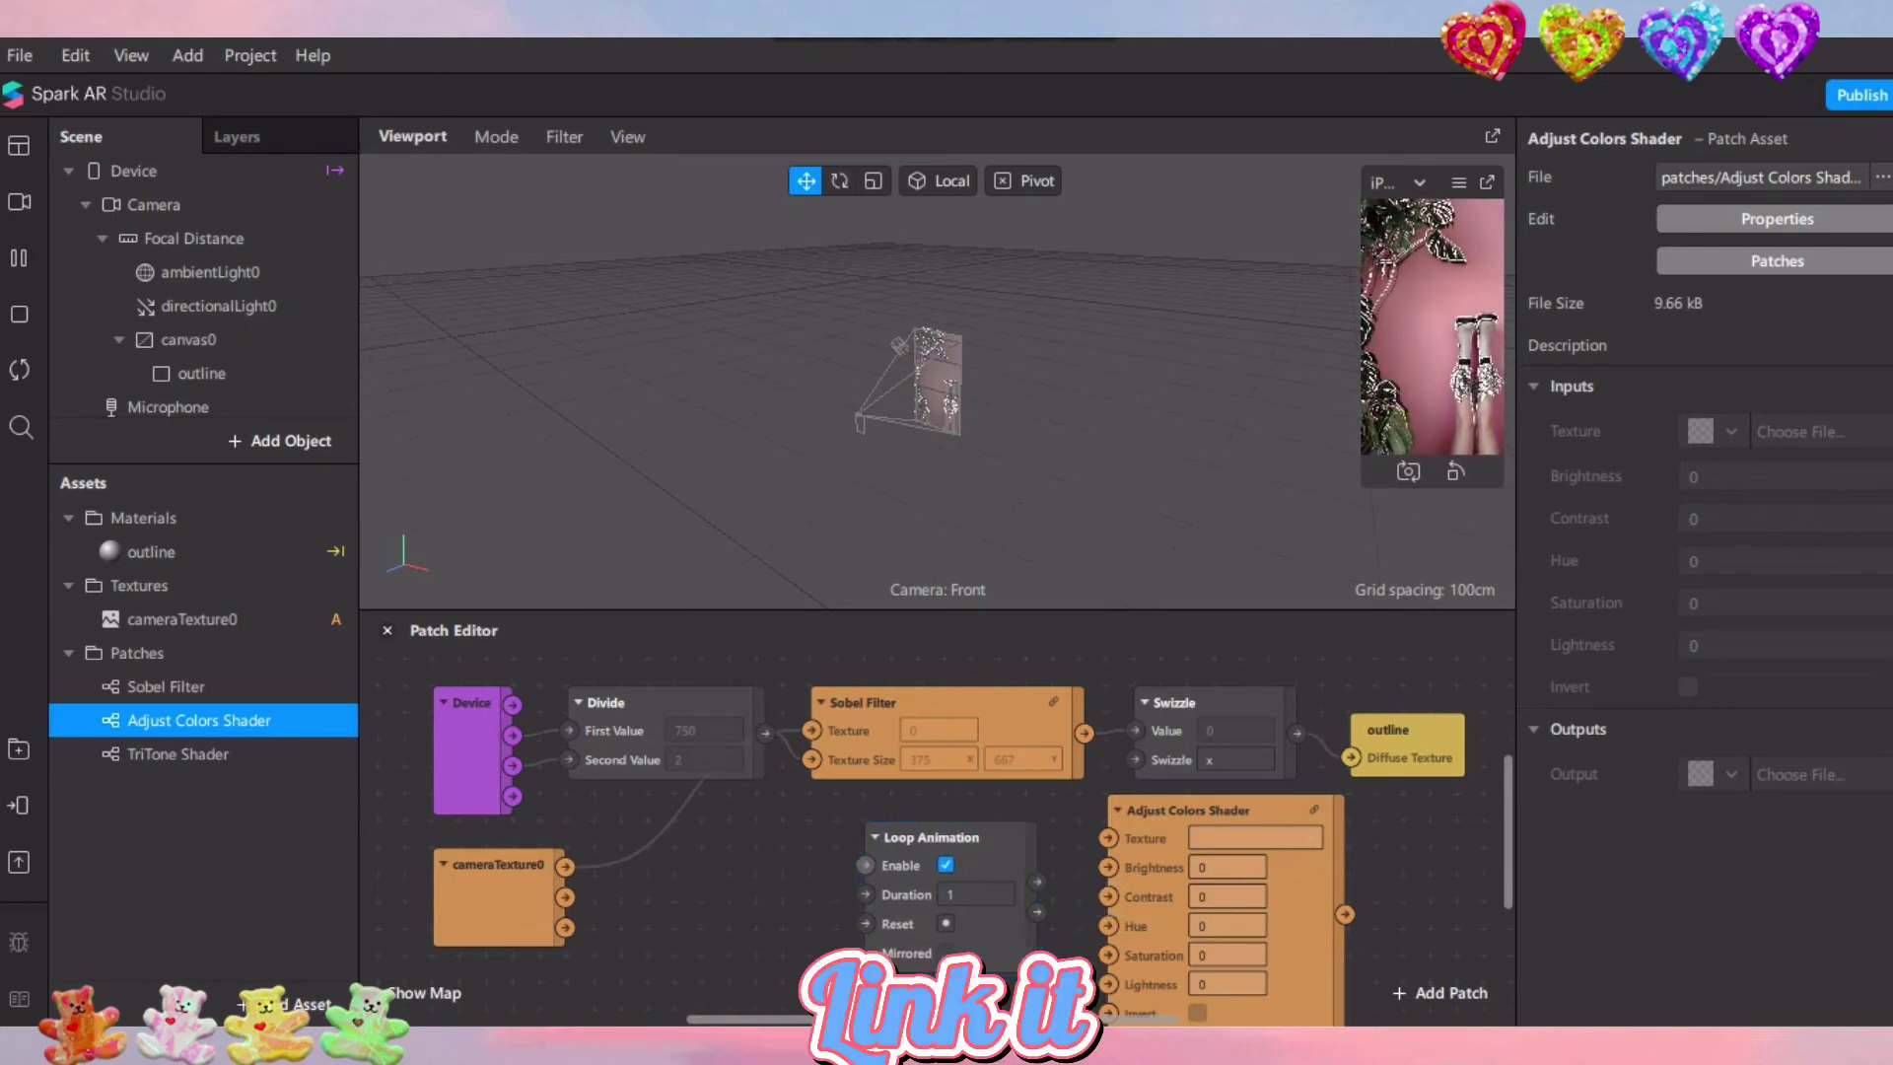
left_click_drag(1065, 919, 1108, 926)
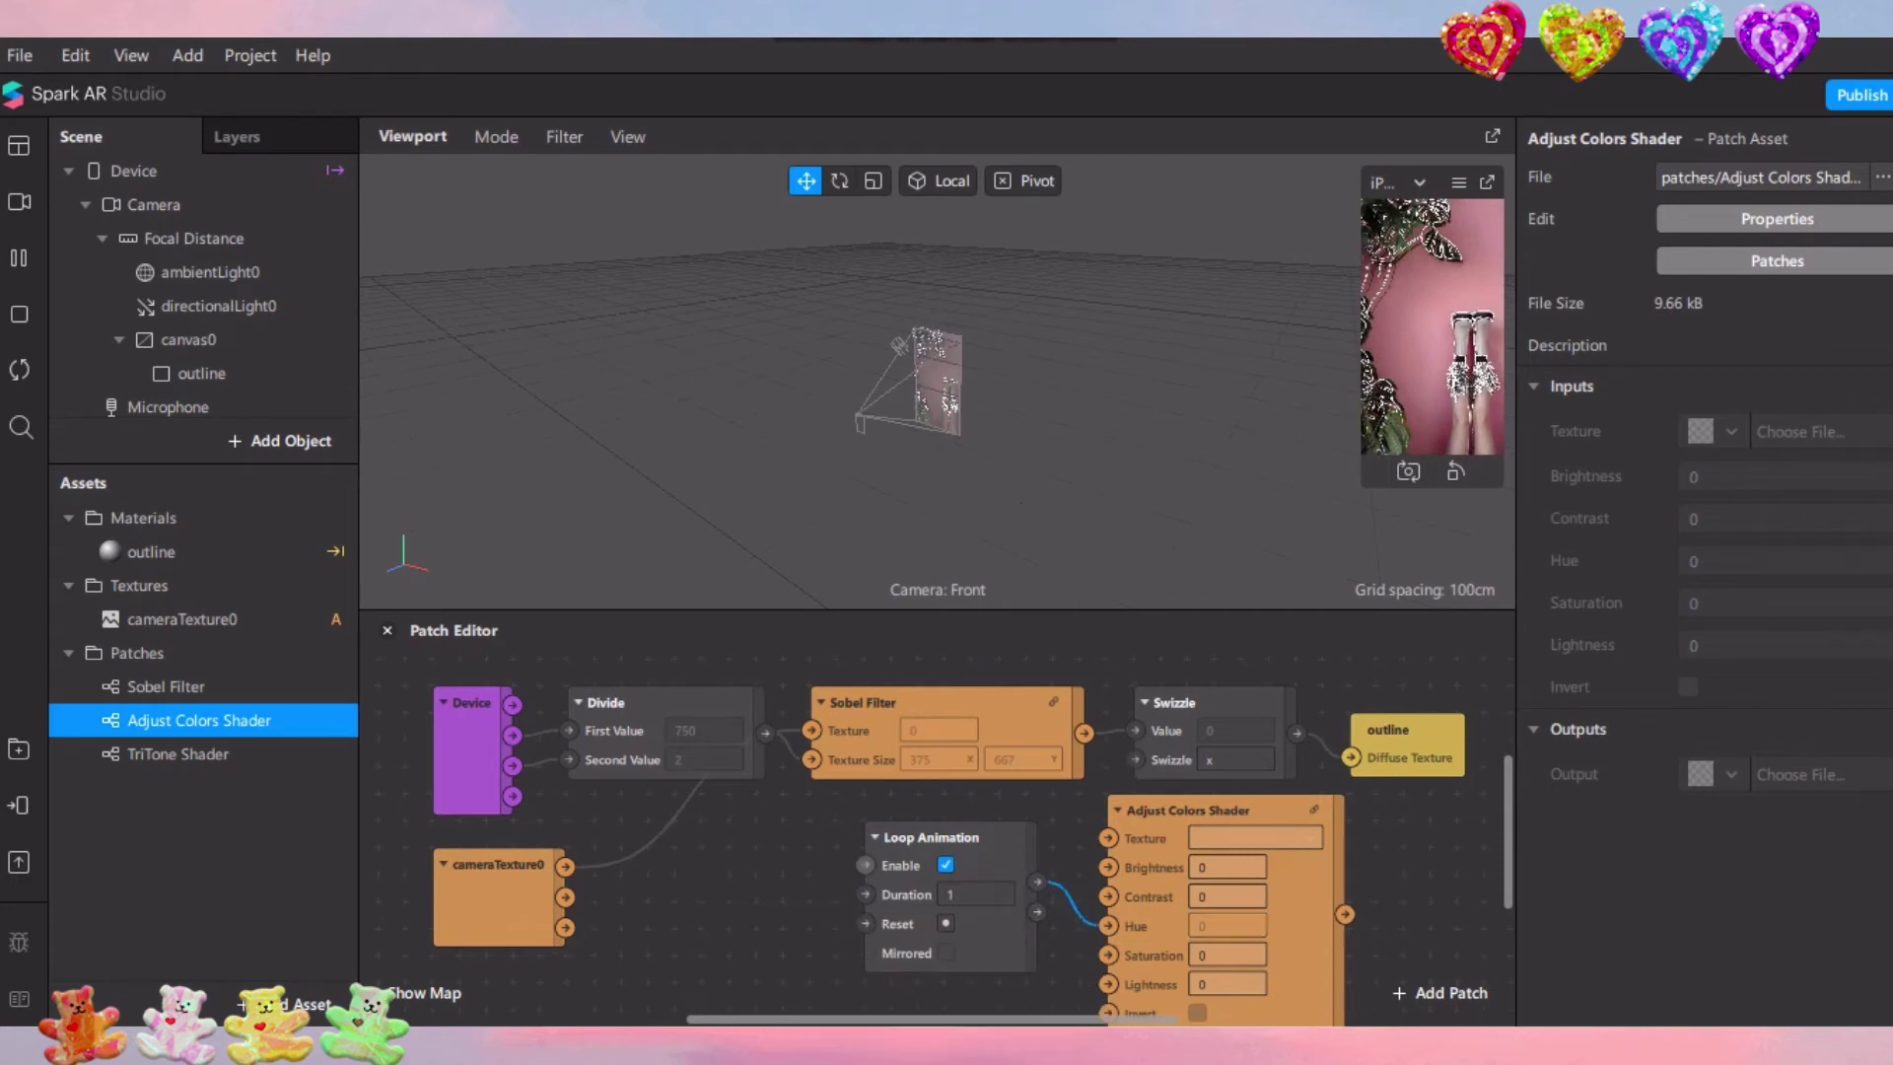
Add the TriTone Shader to the graph and link the Adjust Colors Shader output to its Texture, Highlight Color and Midtone Color
scroll(936, 838, "right", 3)
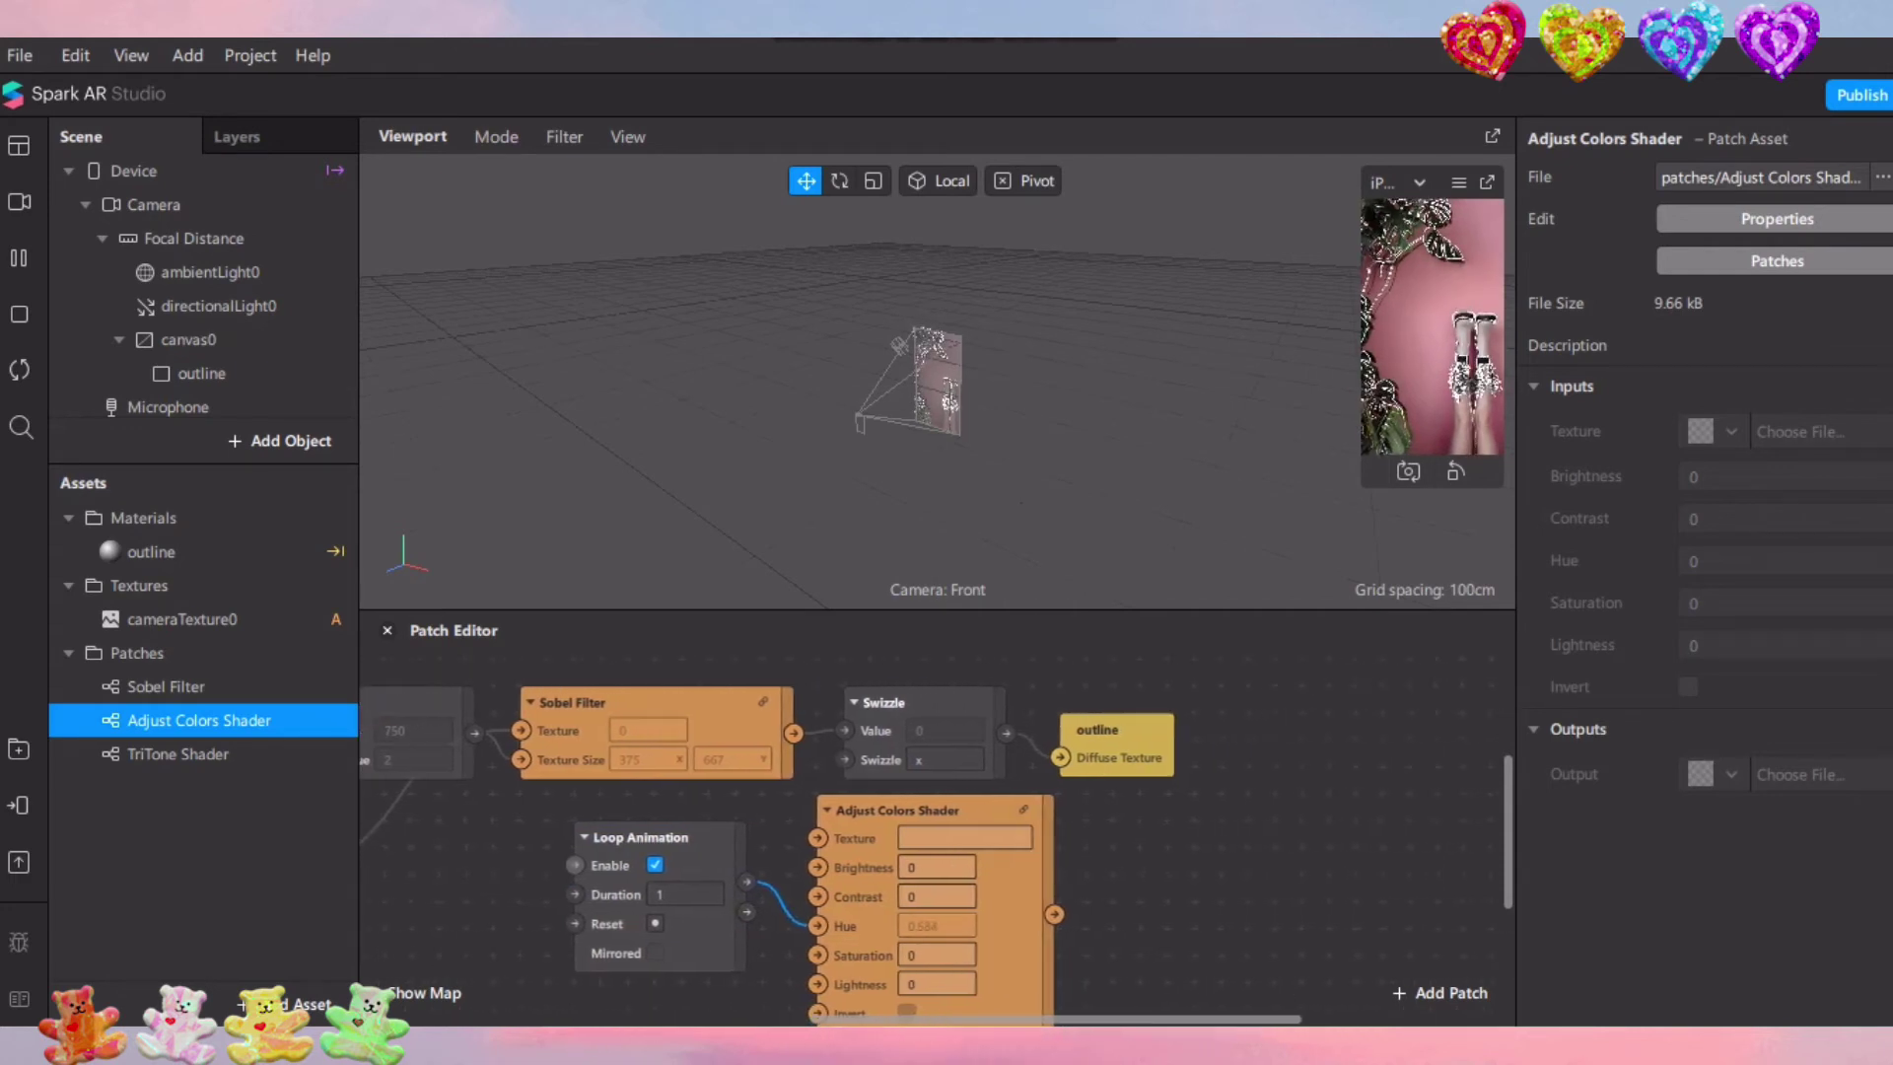
left_click_drag(177, 753, 1185, 889)
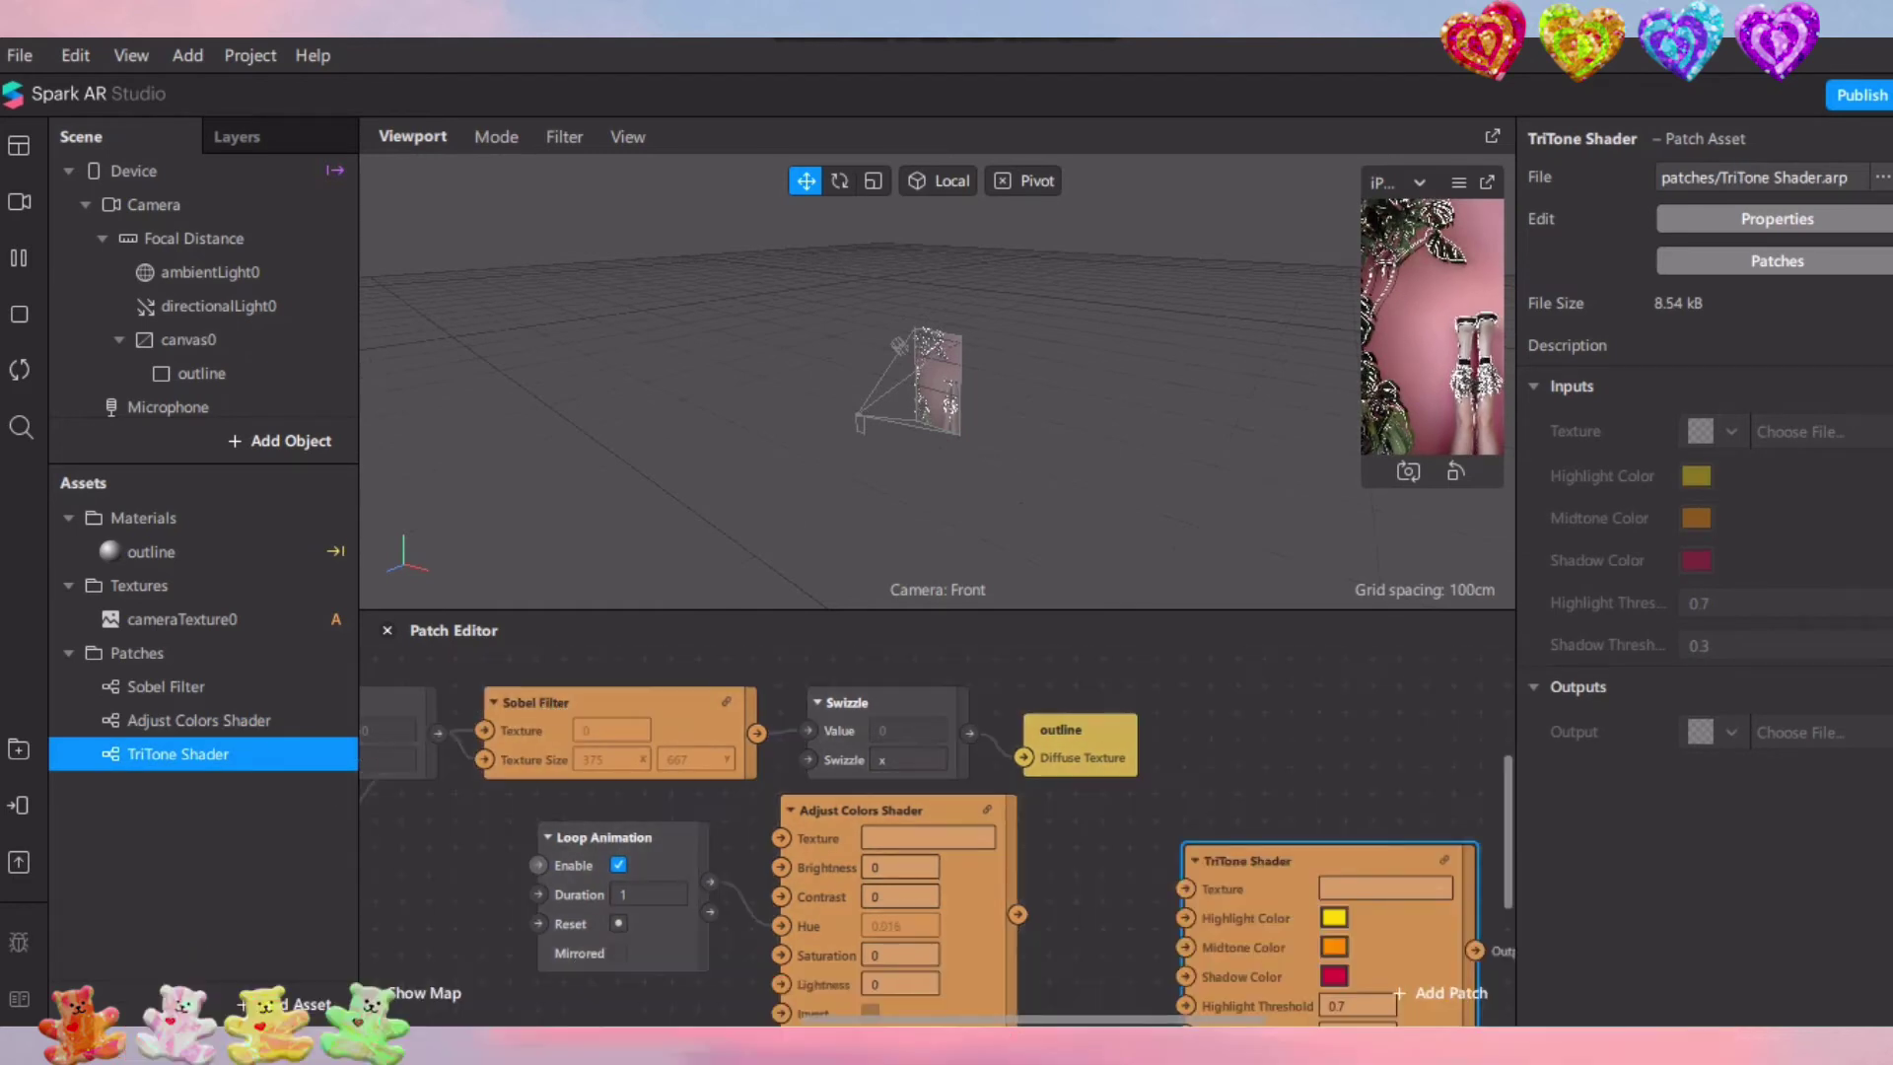
left_click_drag(1301, 861, 1221, 811)
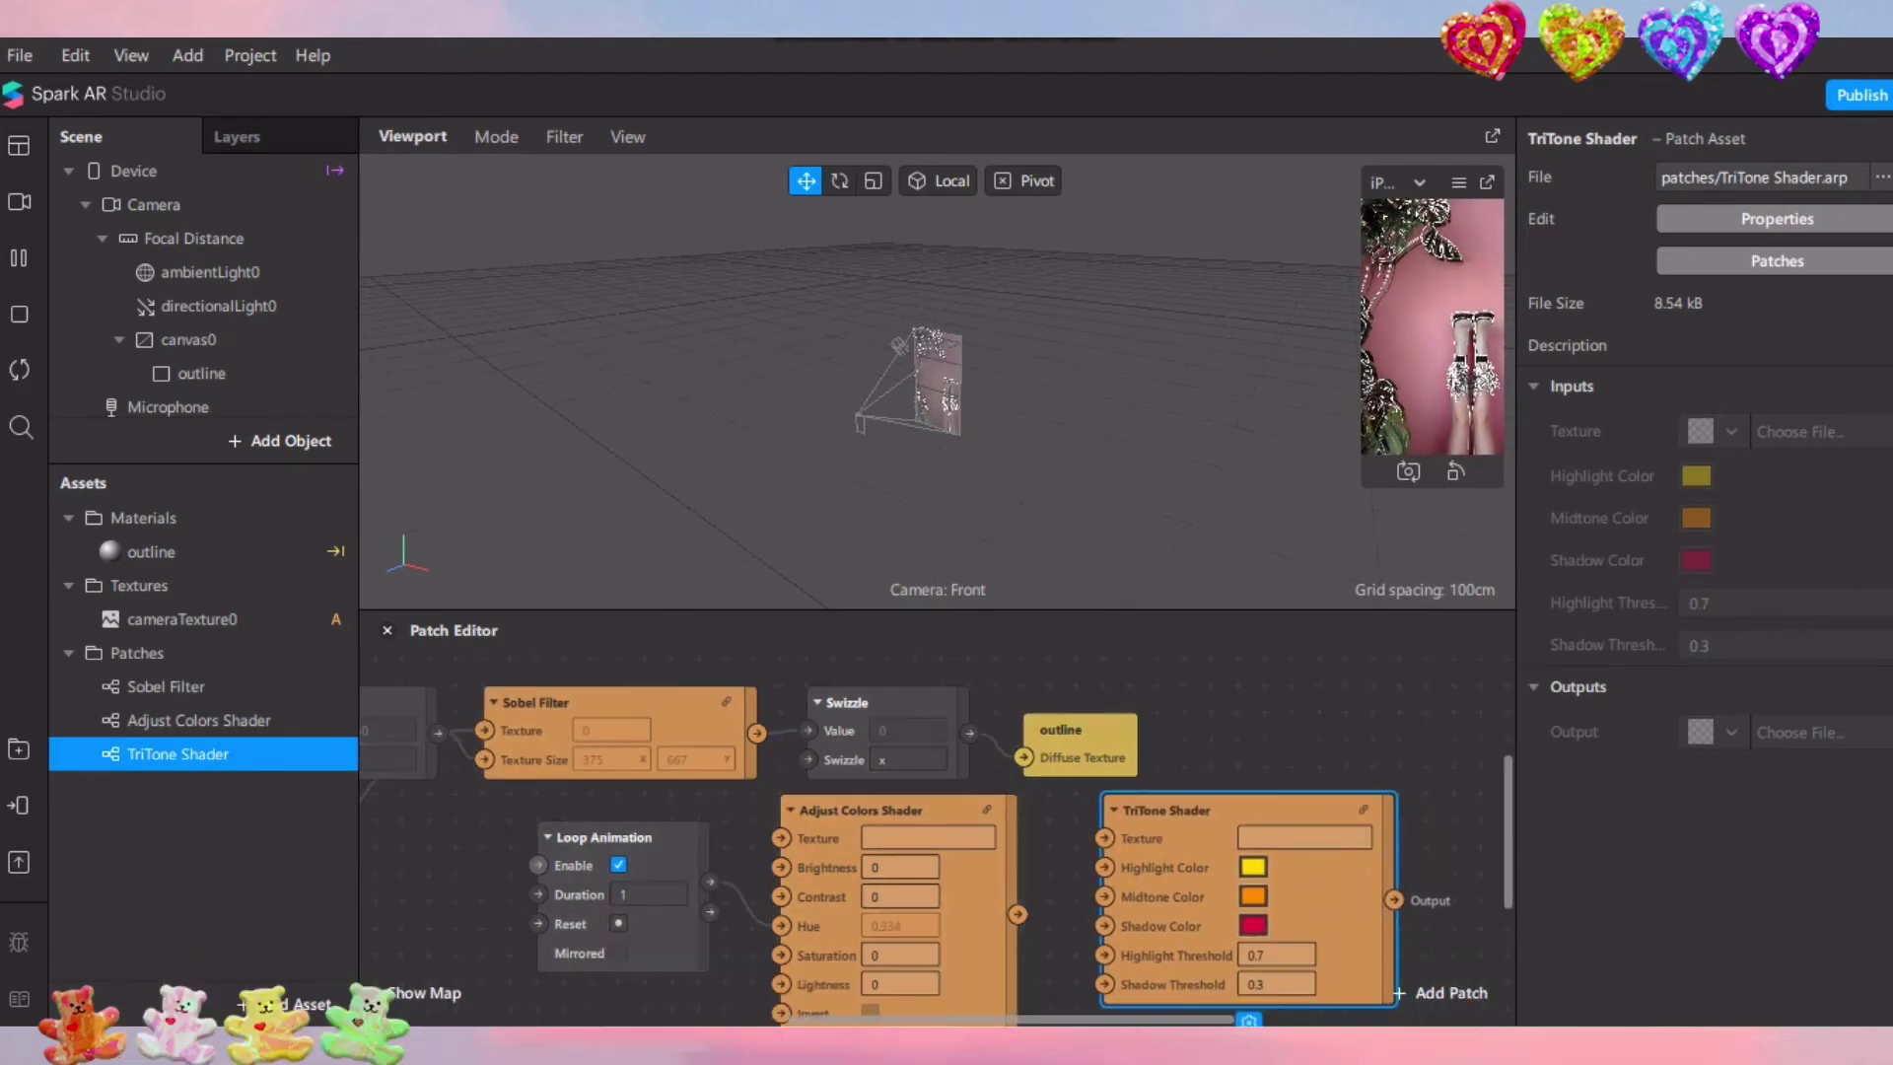
left_click_drag(1173, 610, 1173, 474)
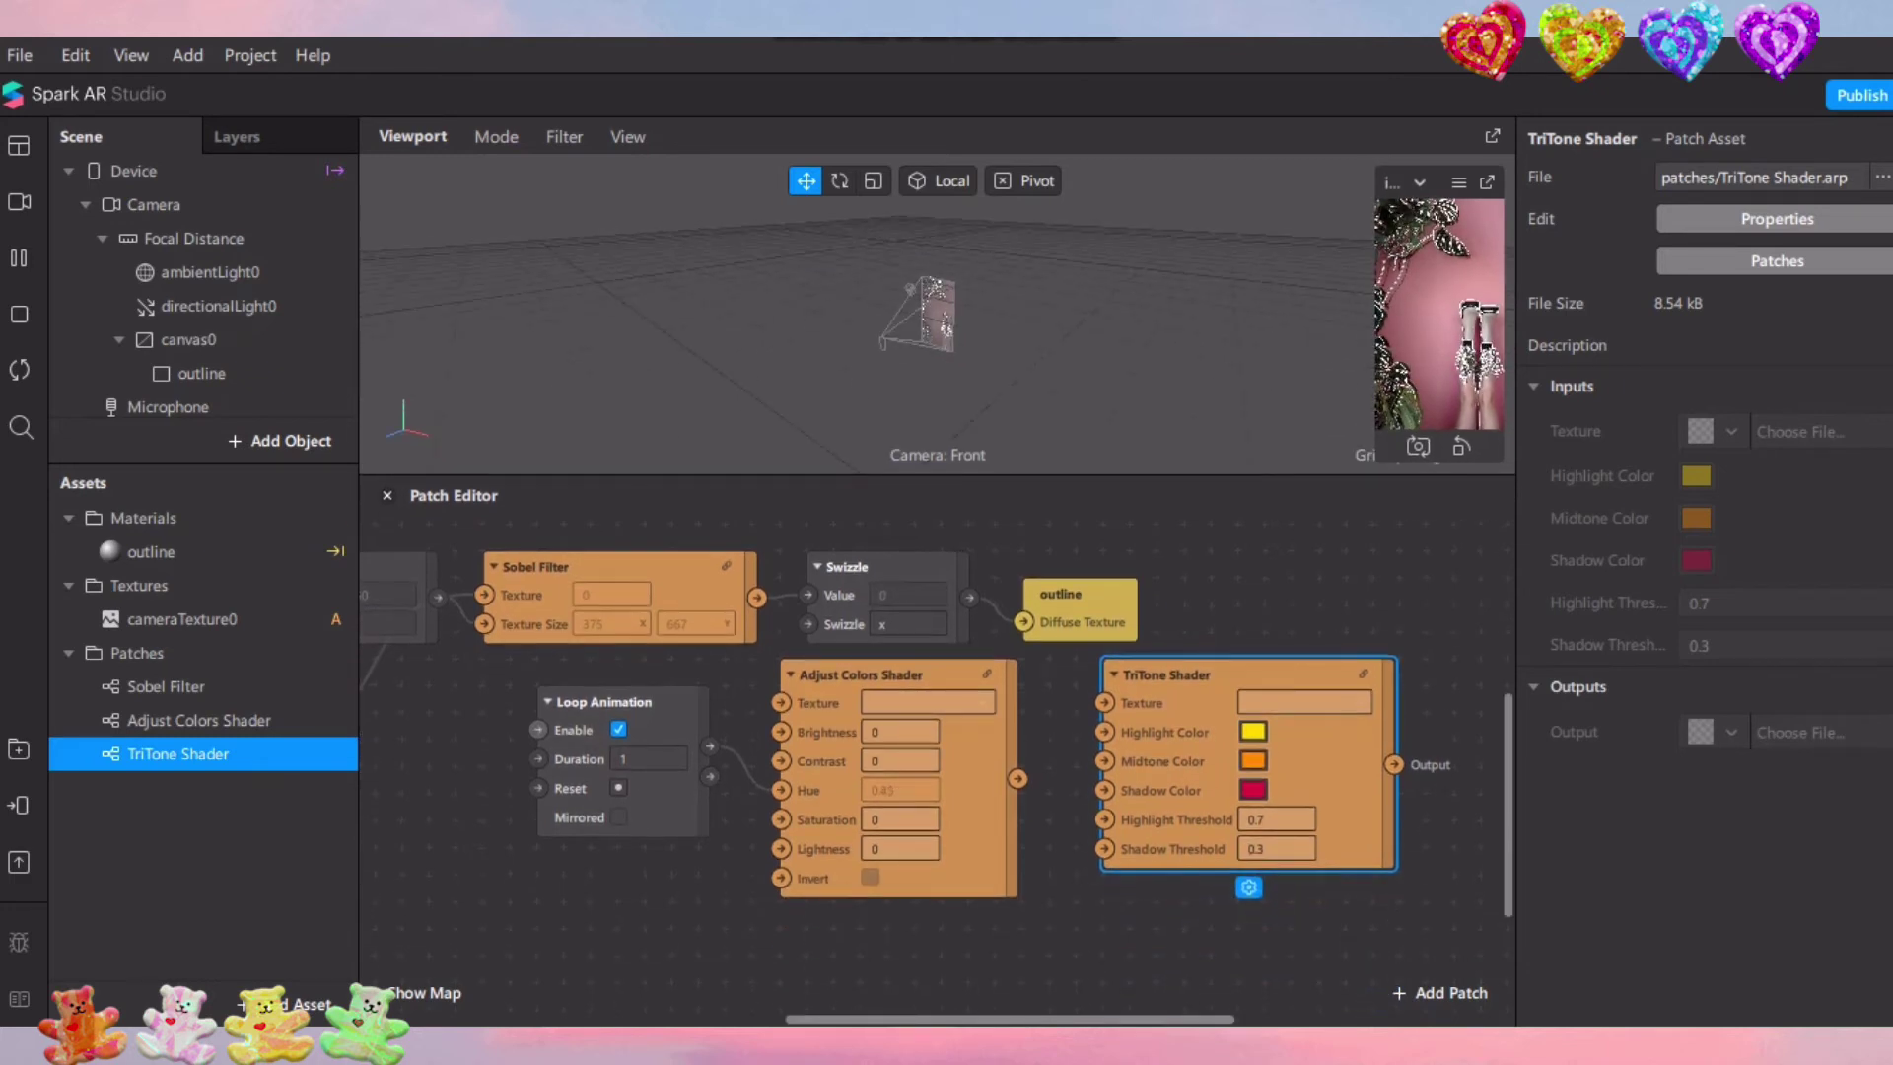
left_click_drag(1203, 675, 1177, 702)
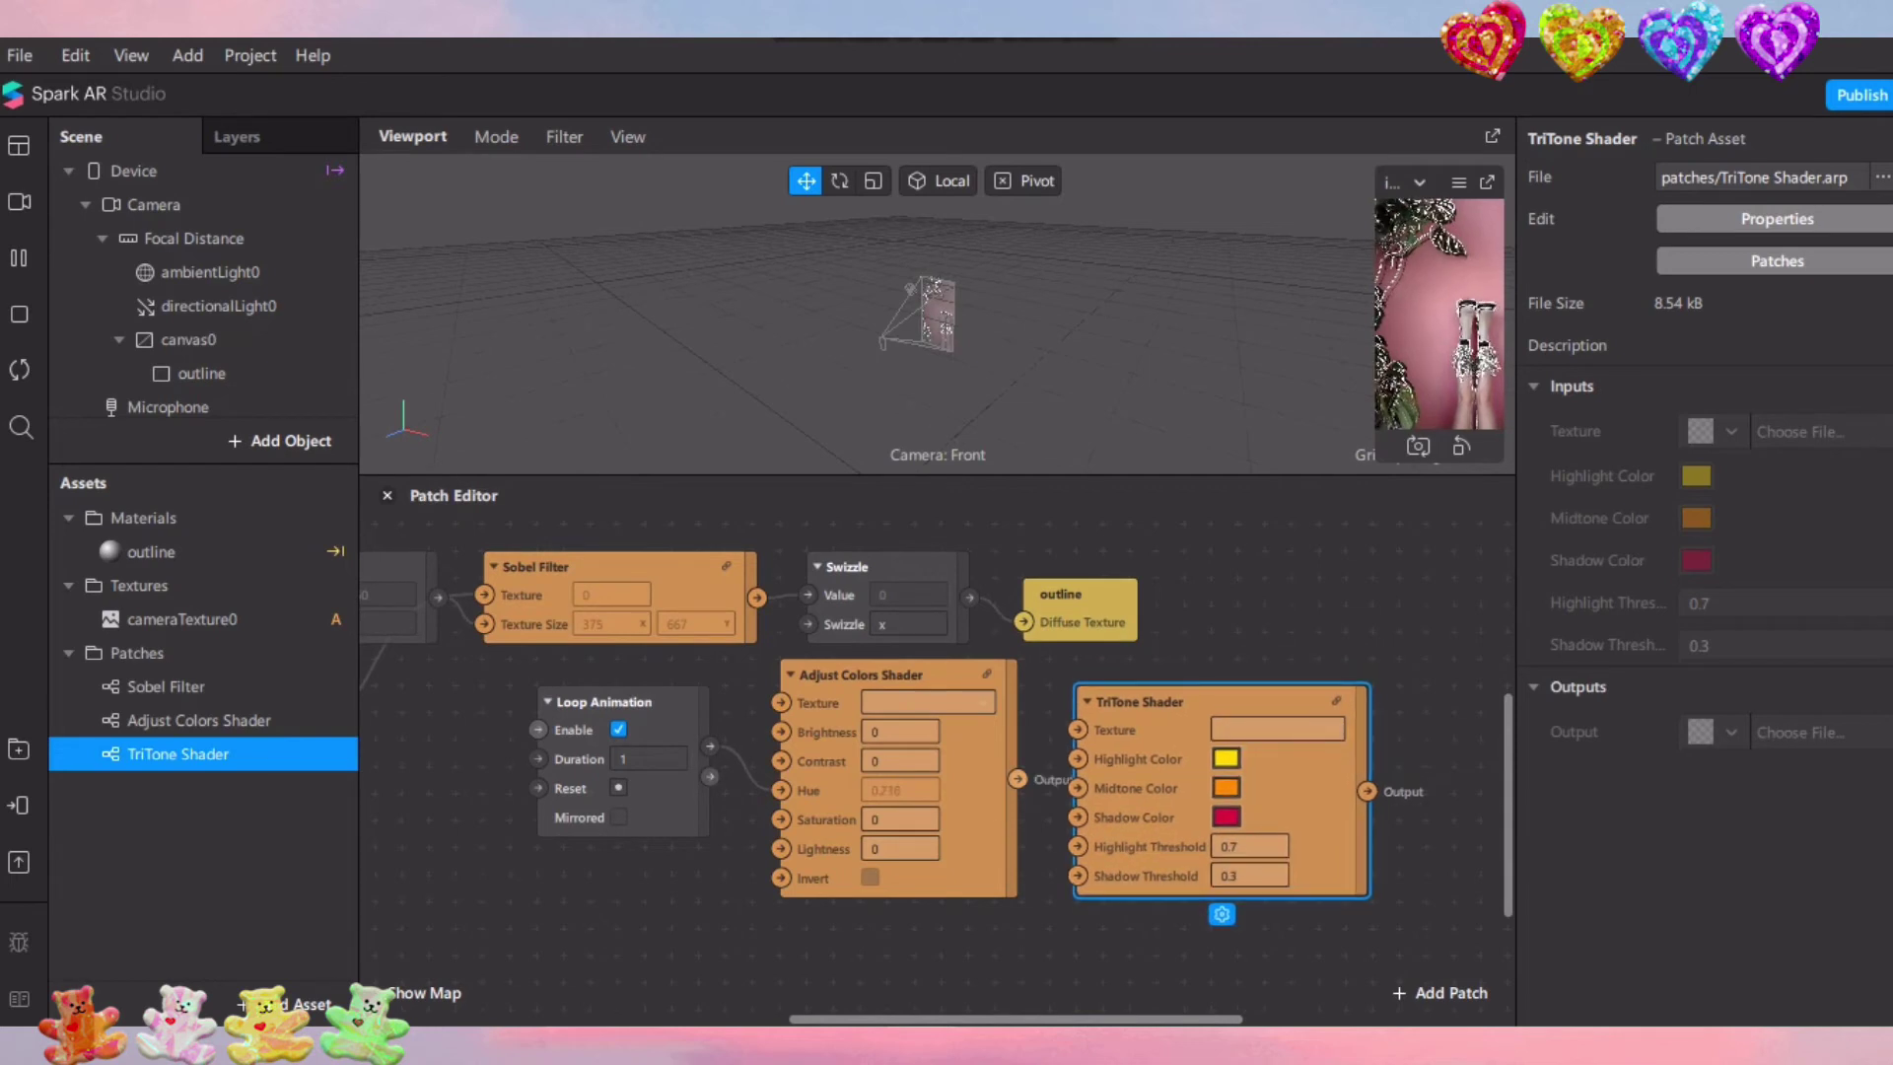
left_click_drag(1018, 779, 1077, 731)
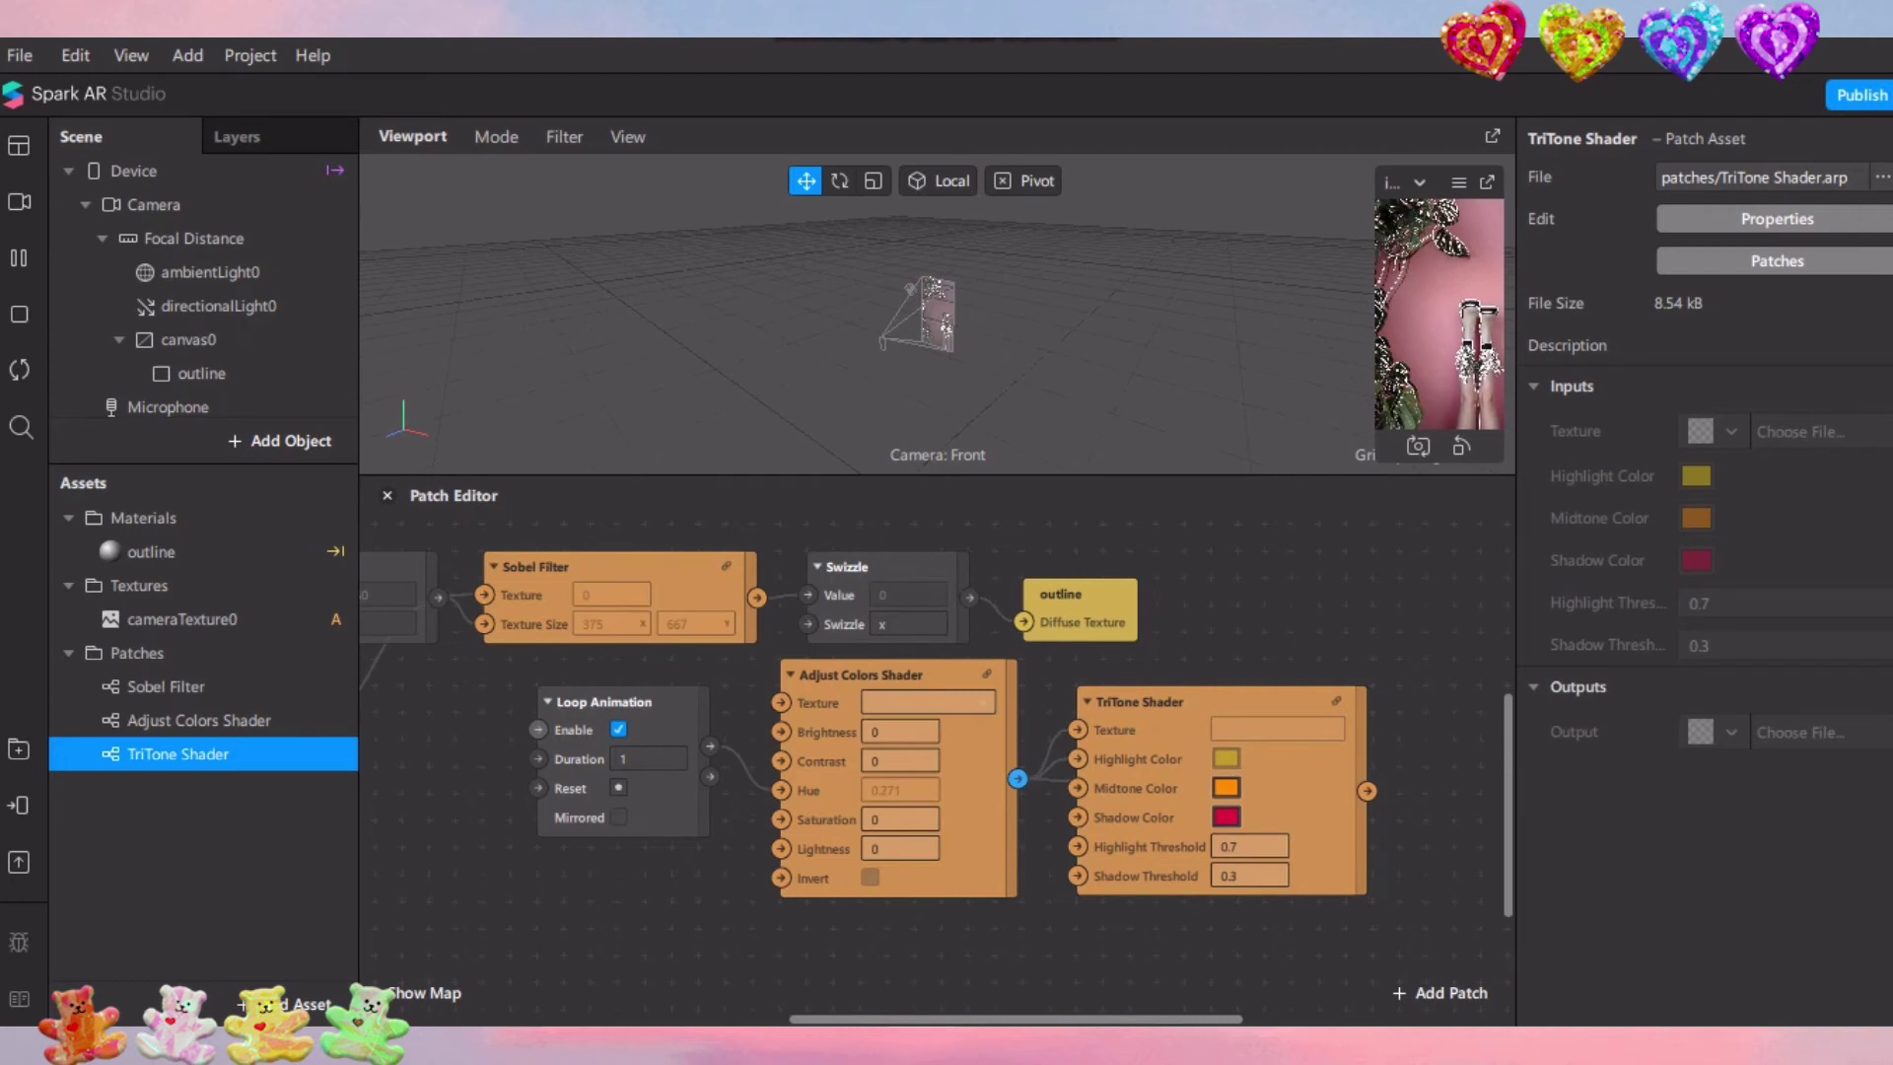
Disconnect the Swizzle patch from the outline's Diffuse Texture and feed that texture from the TriTone Shader output instead
left_click_drag(1080, 595, 1427, 596)
left_click(1248, 616)
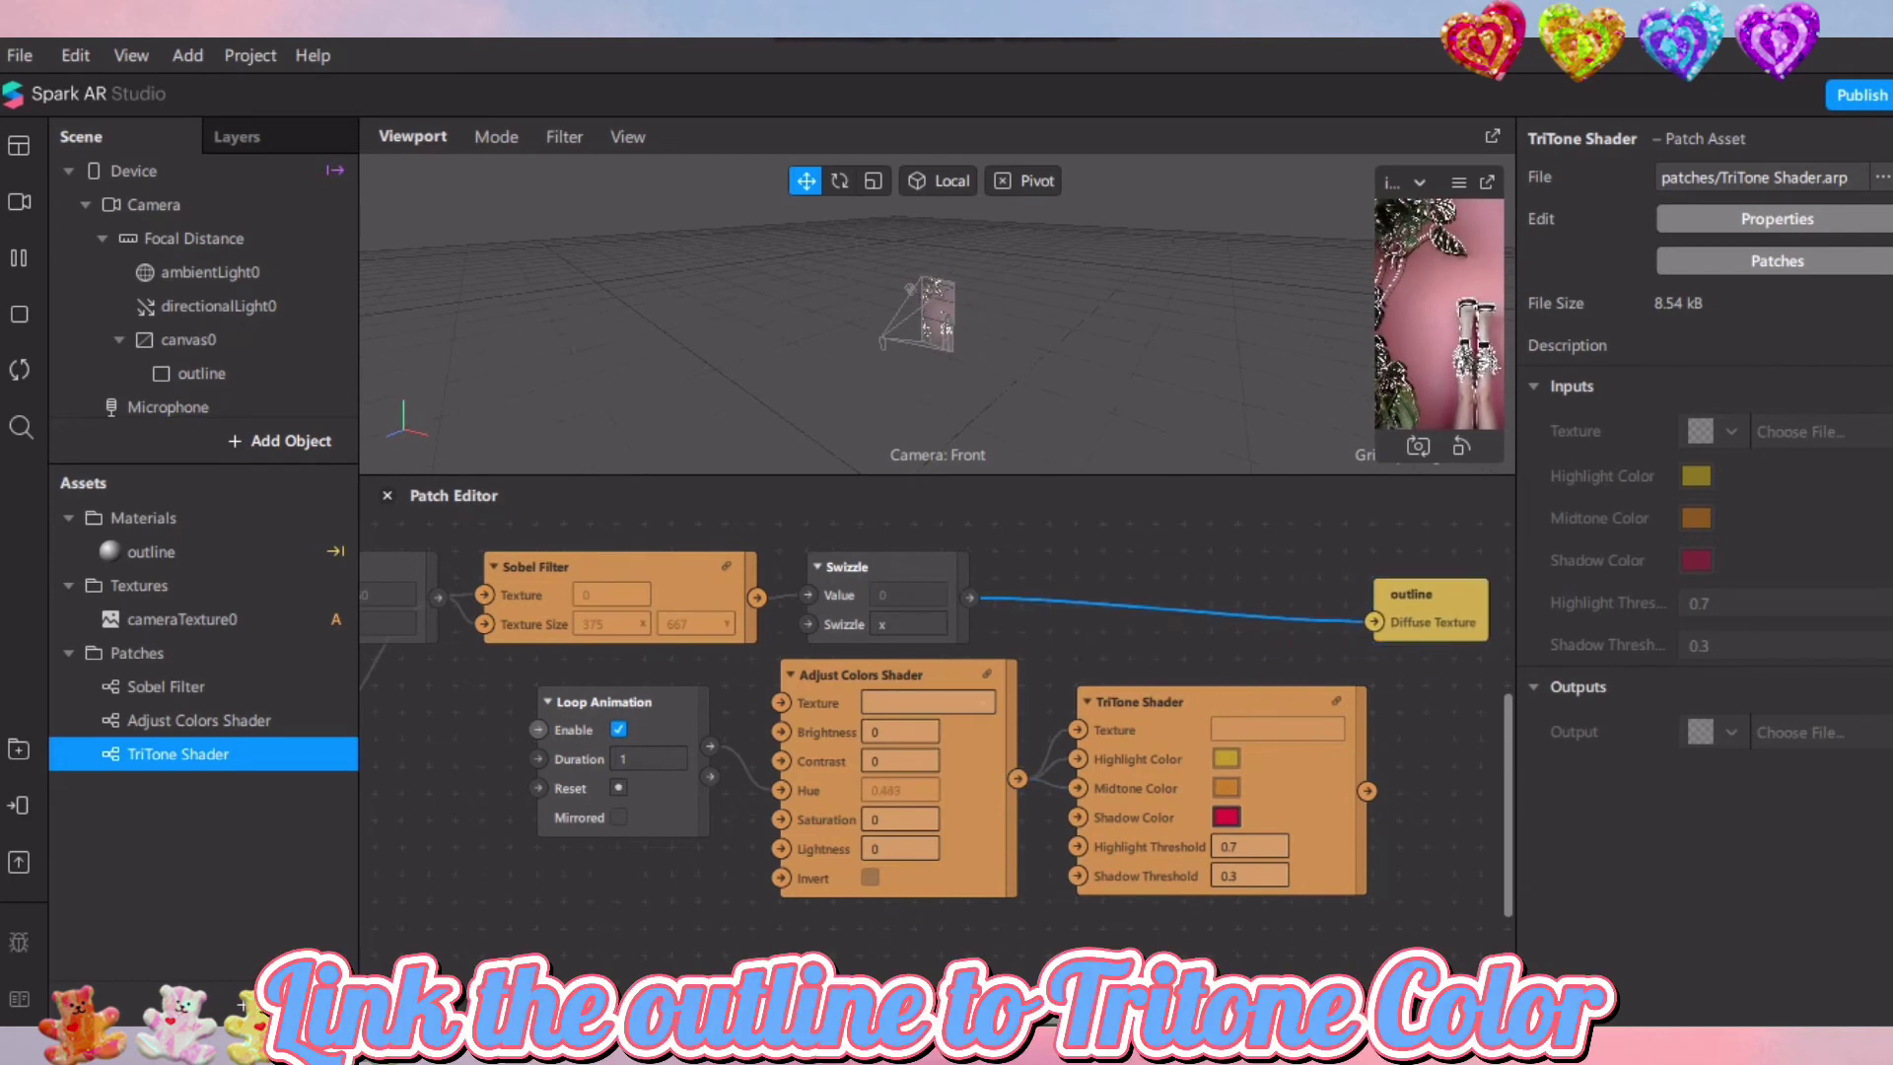
key("Delete")
left_click_drag(1374, 622, 1368, 791)
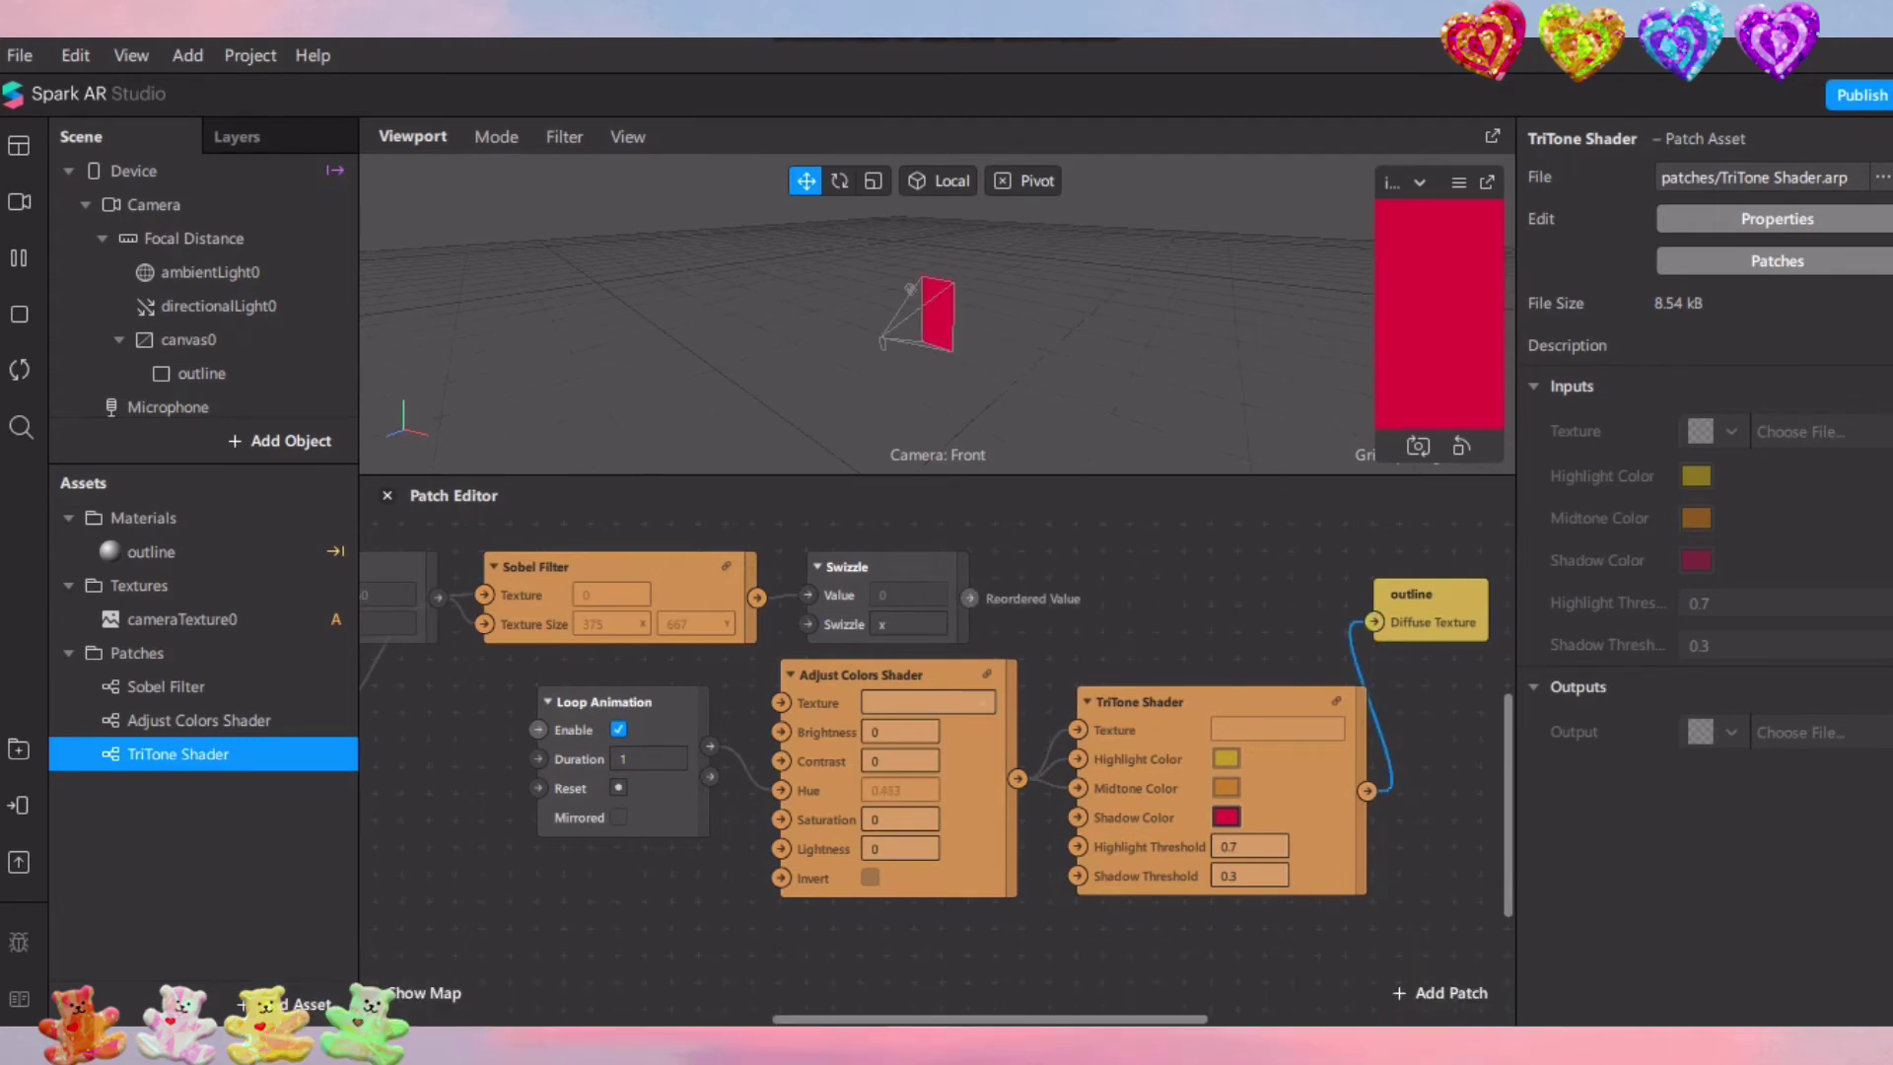
Link the Swizzle output to the Adjust Colors Shader's Texture input and set the swizzle value to rgb1
left_click_drag(970, 598, 988, 599)
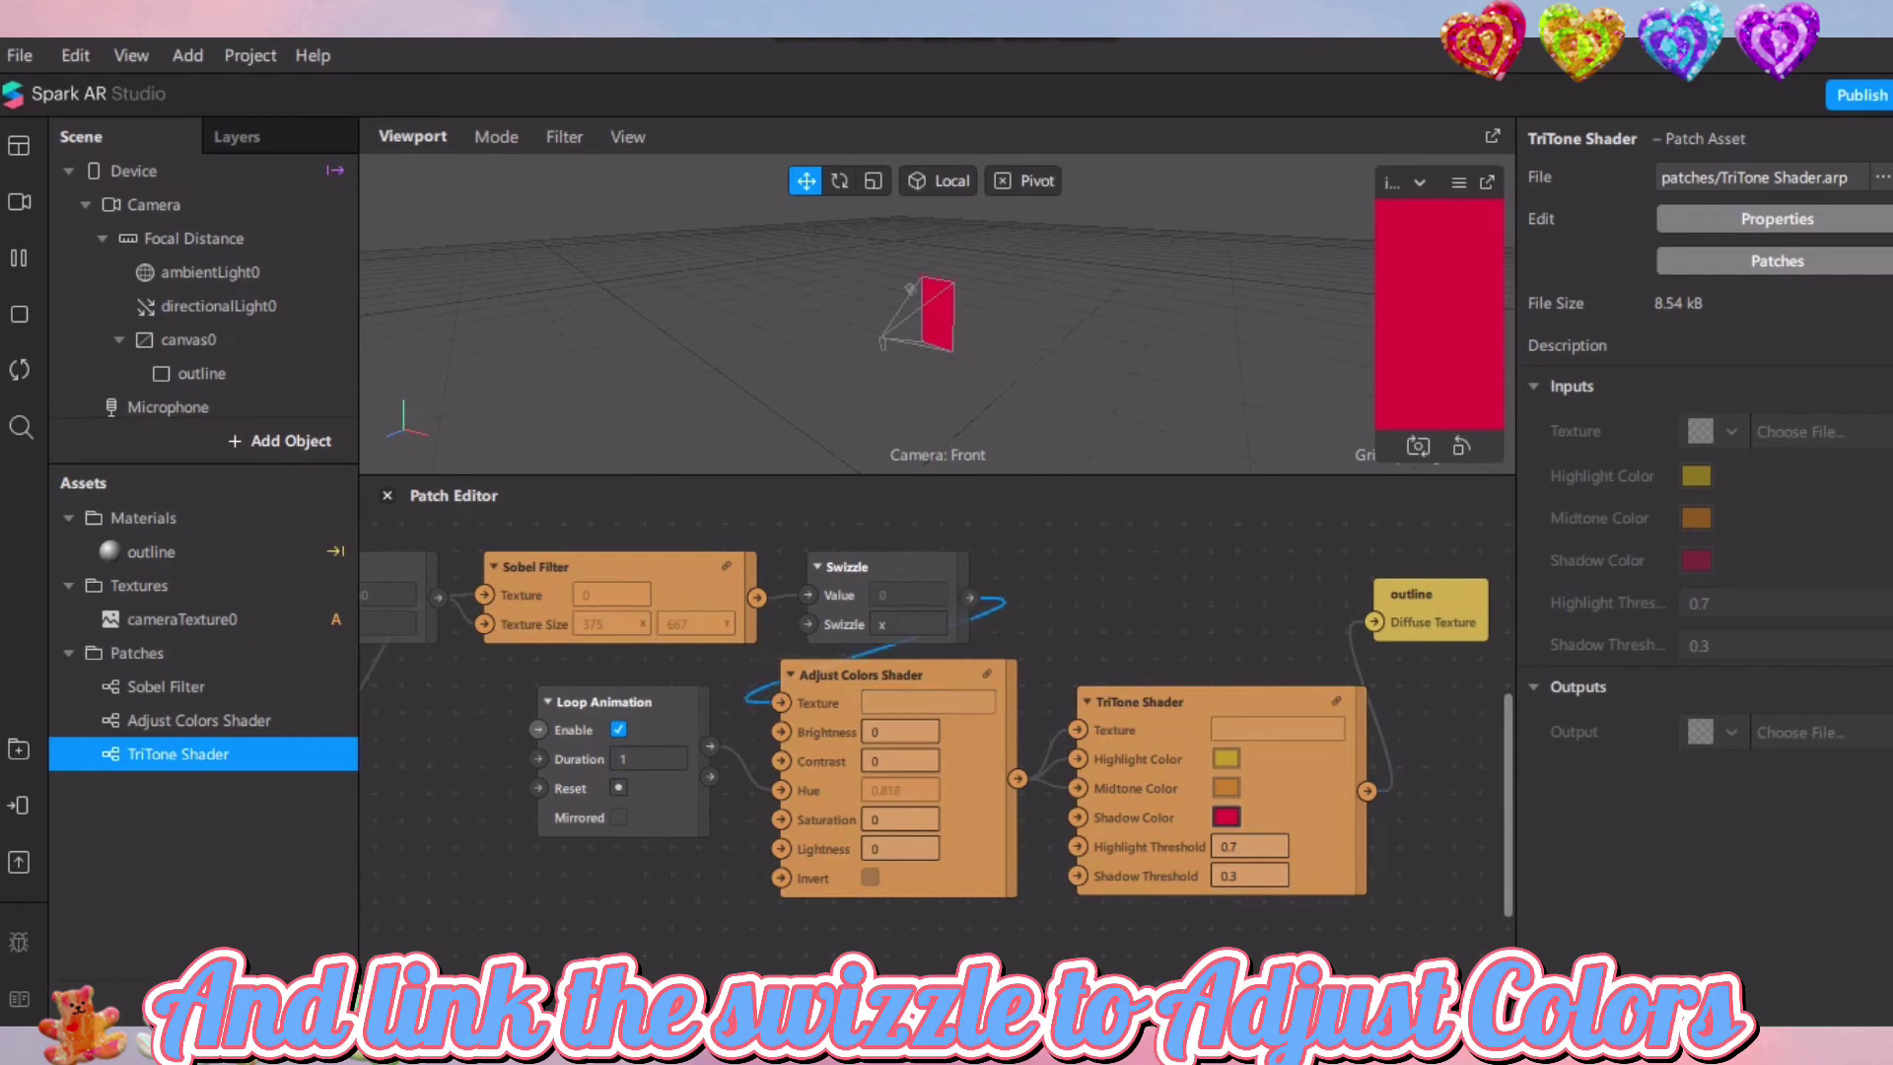
left_click_drag(751, 696, 782, 703)
left_click(907, 624)
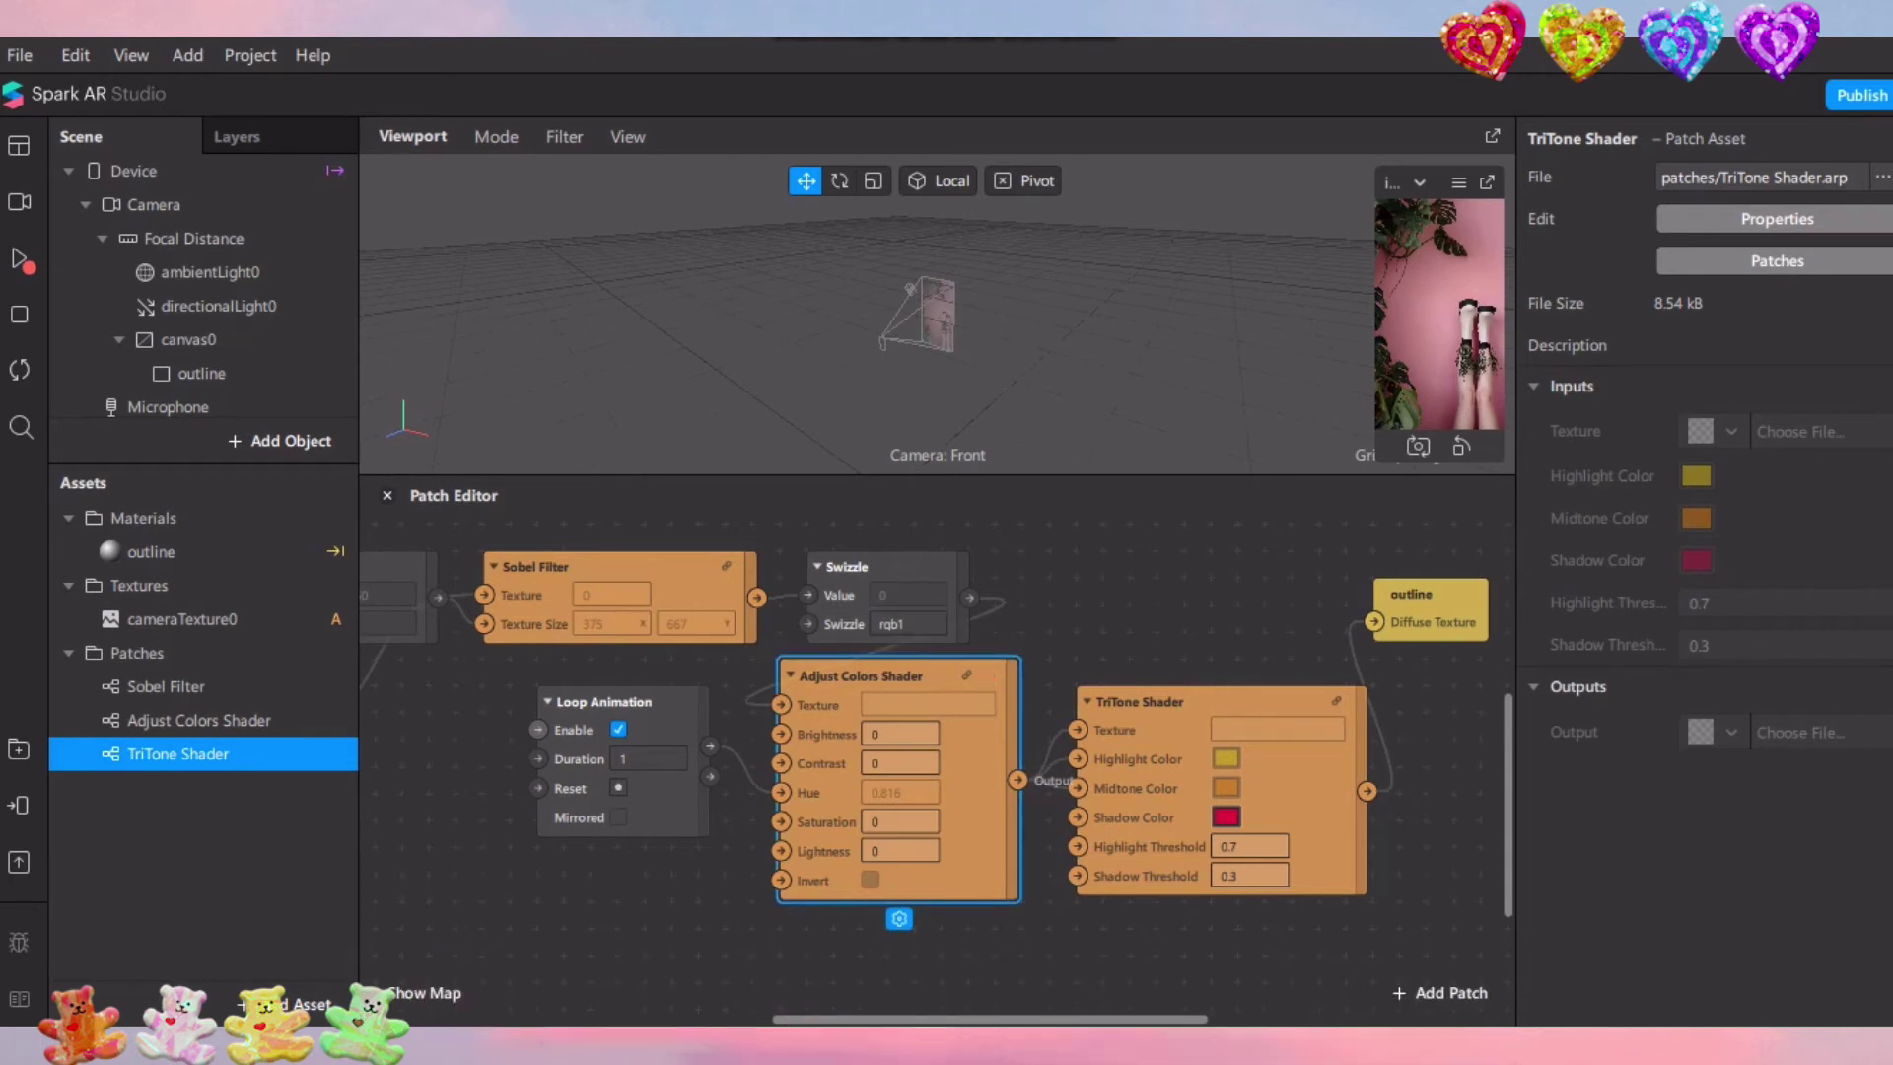
Delete the link from the Device's Screen Scale to the Divide patch's second value
scroll(1019, 780, "left", 5)
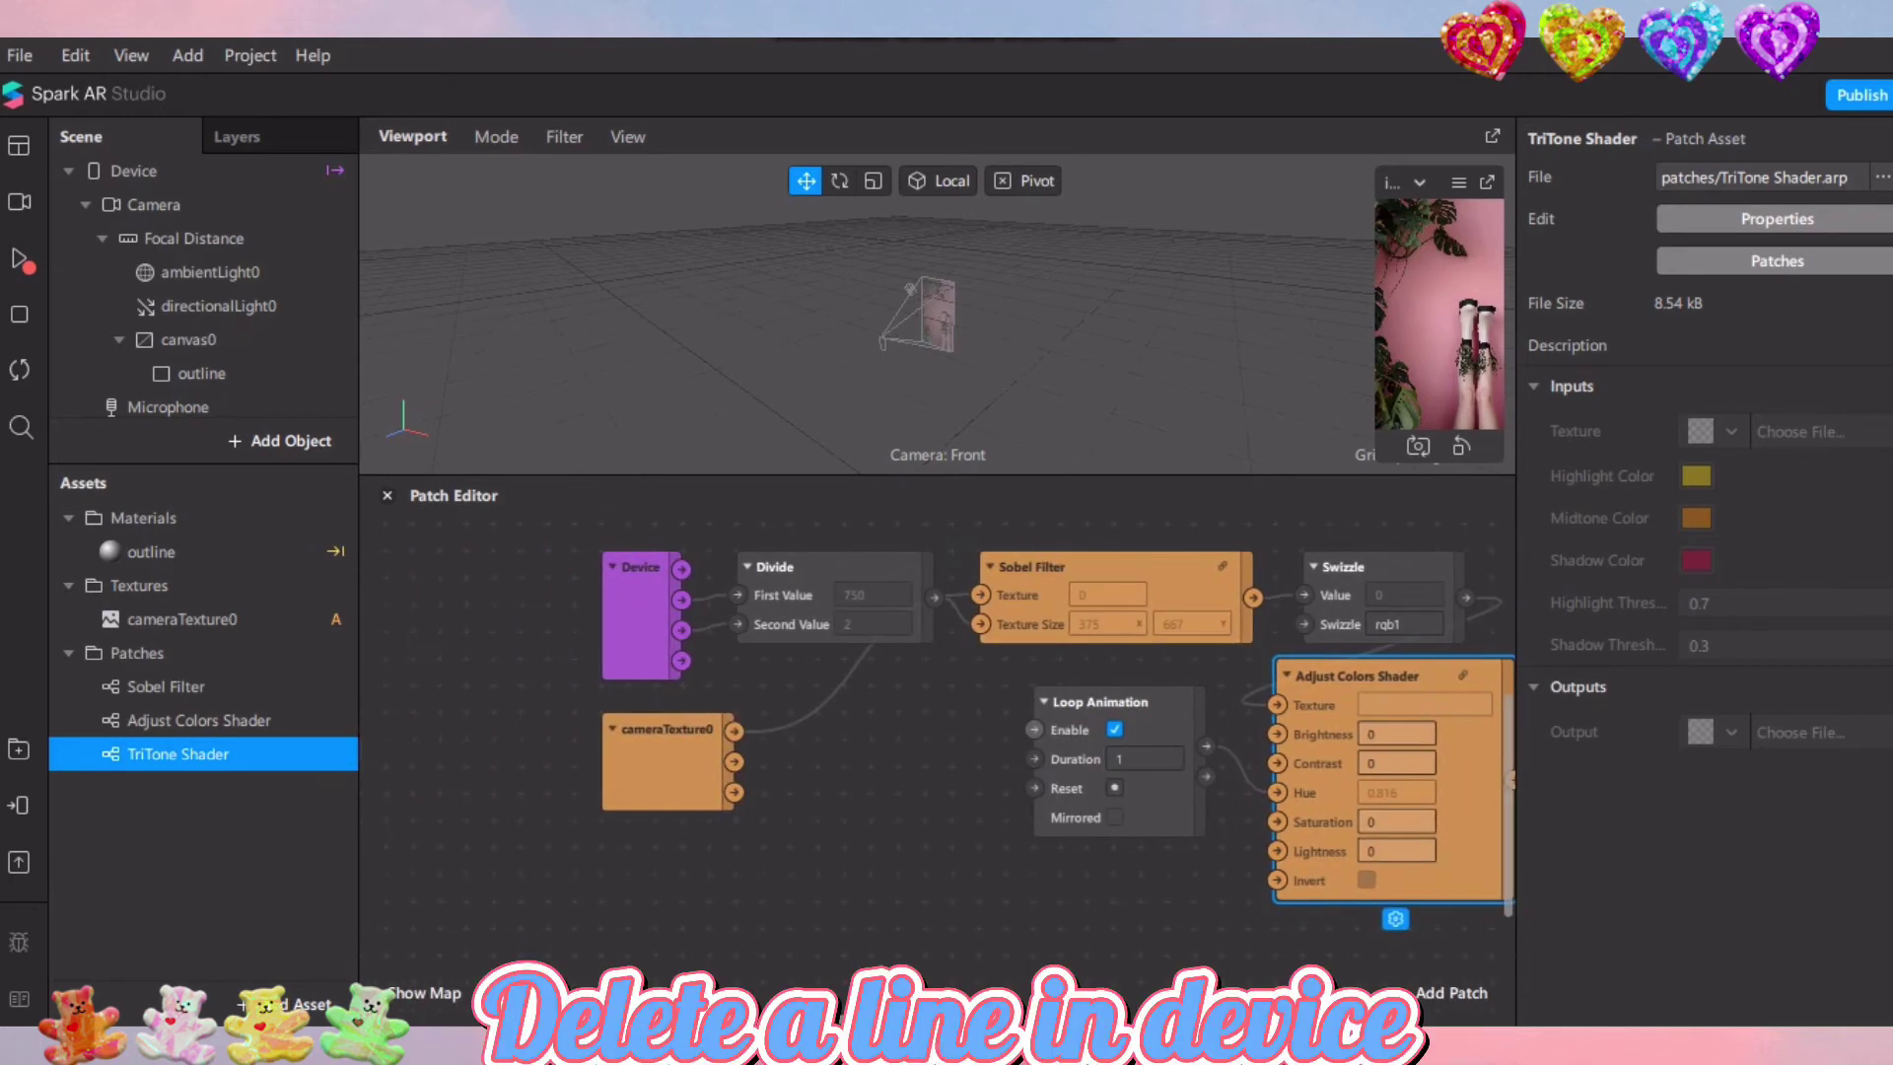
left_click(706, 629)
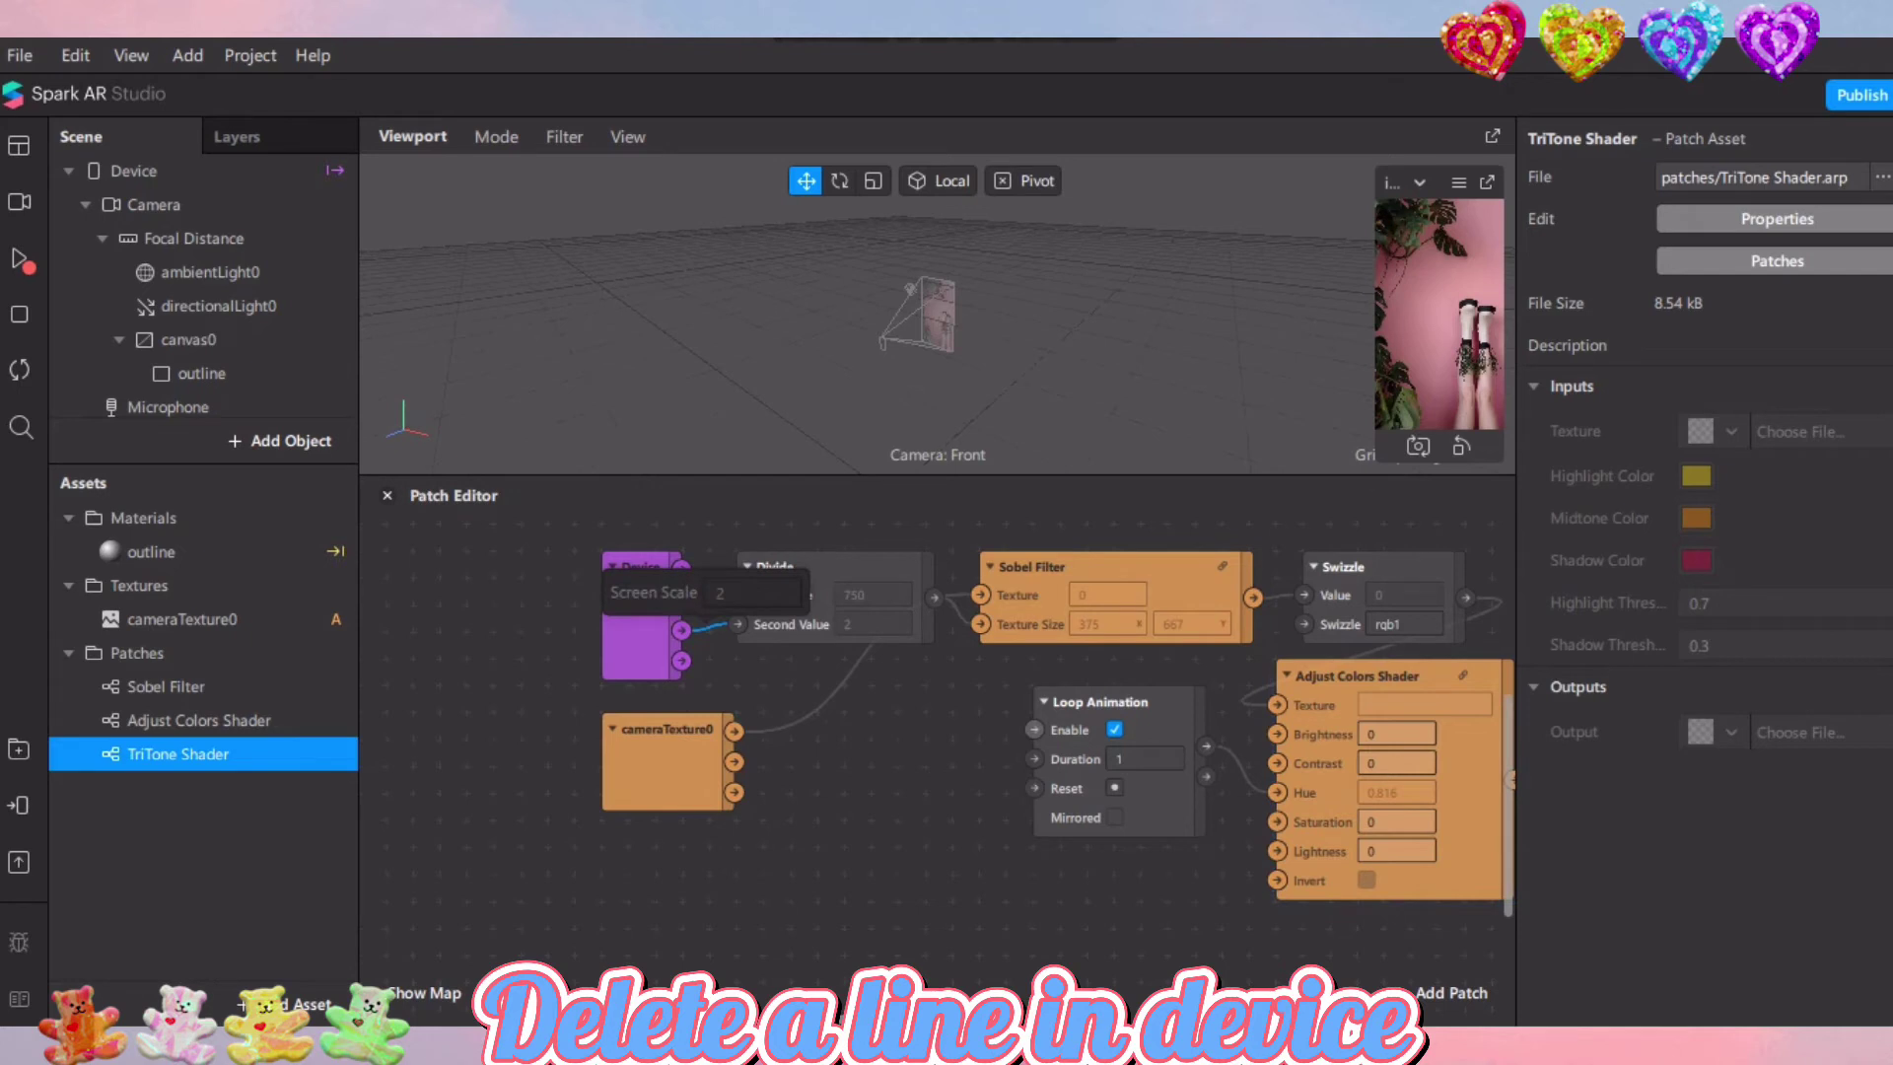
key("Delete")
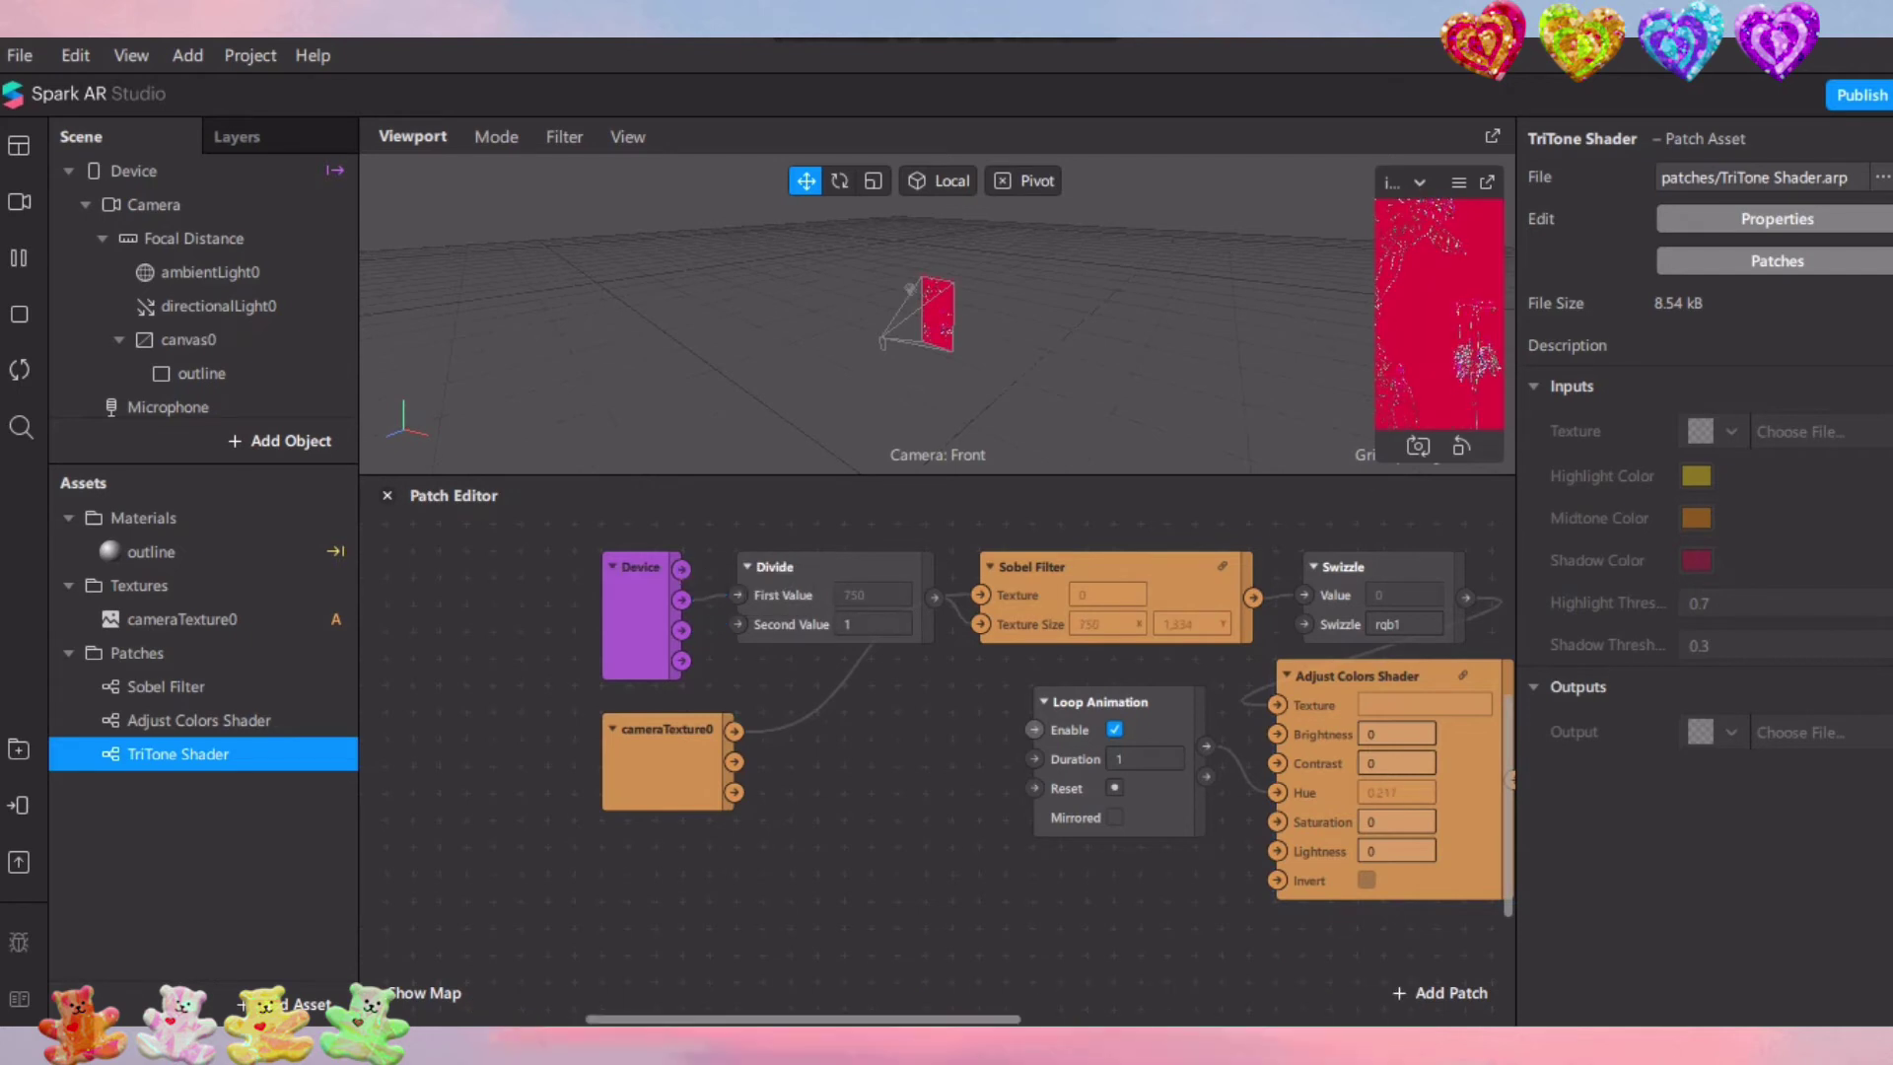
Set the TriTone Shader's Shadow Color to black
scroll(937, 739, "right", 6)
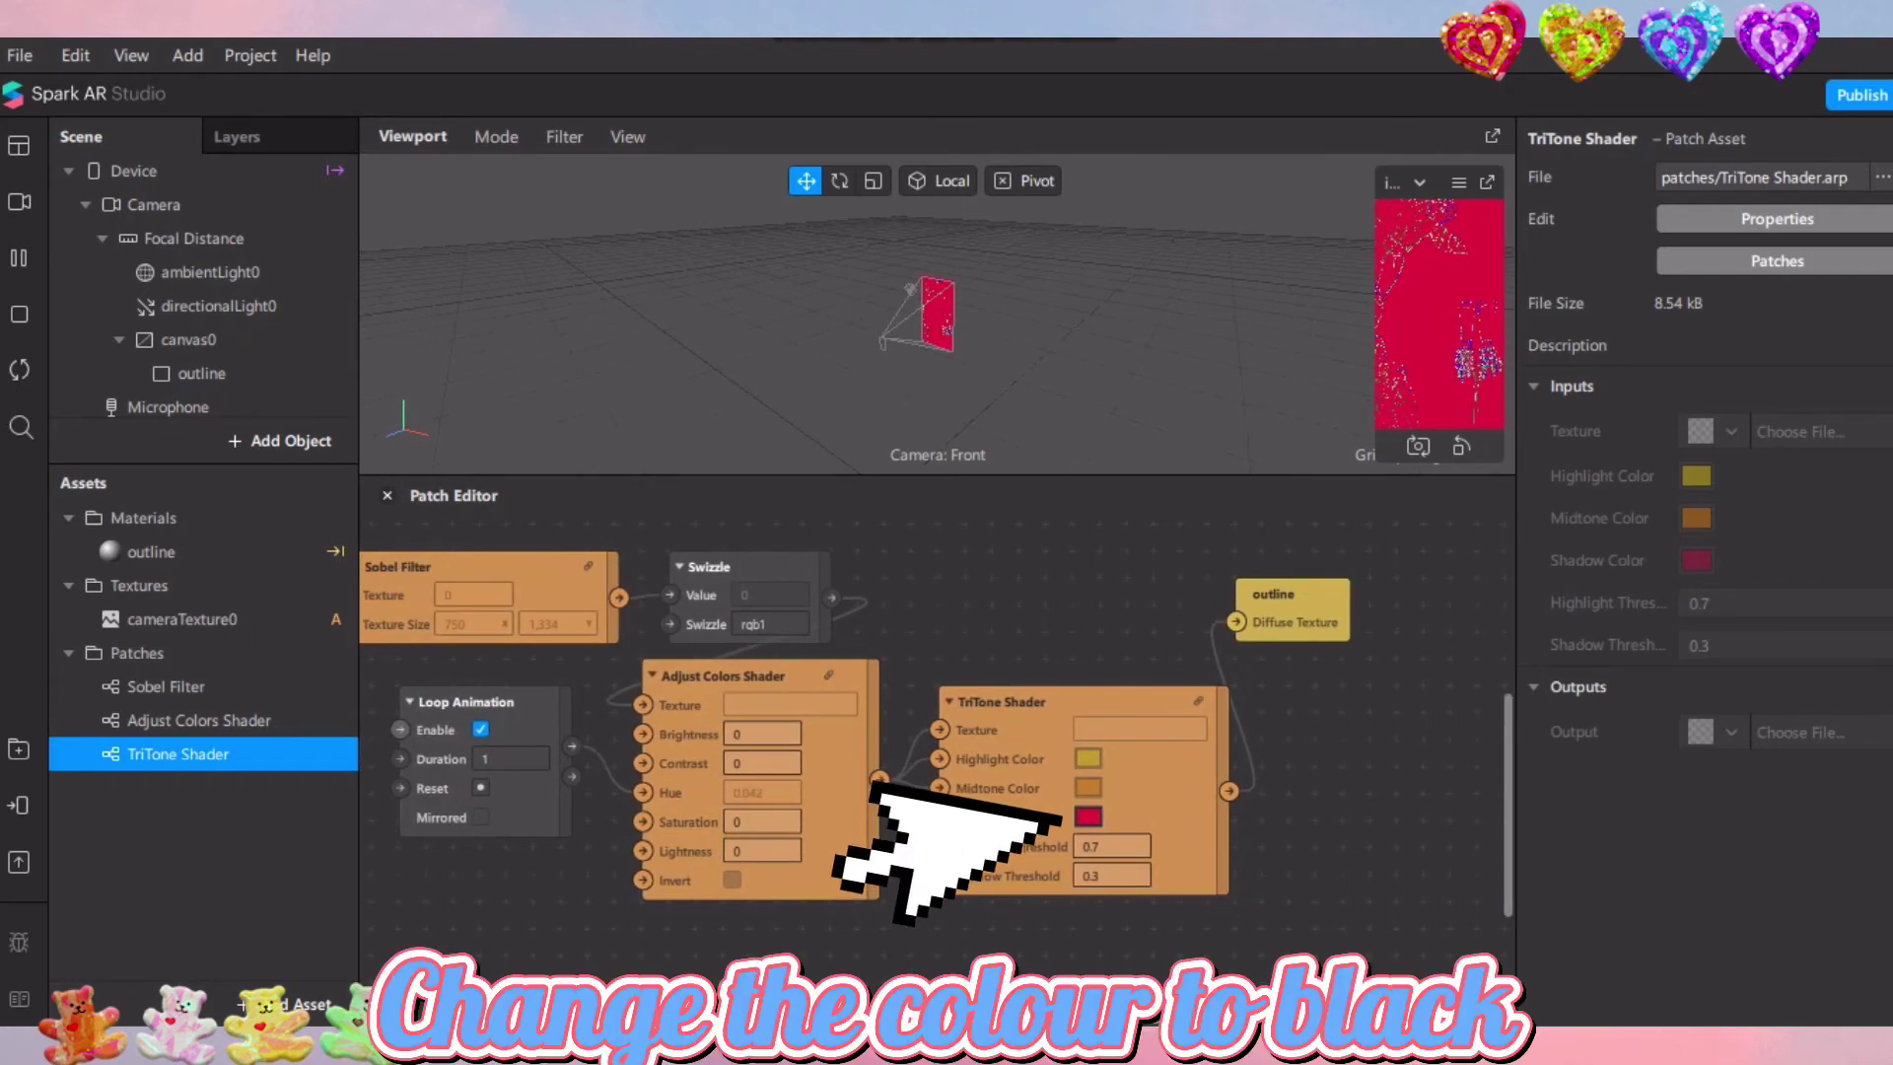
left_click(1088, 817)
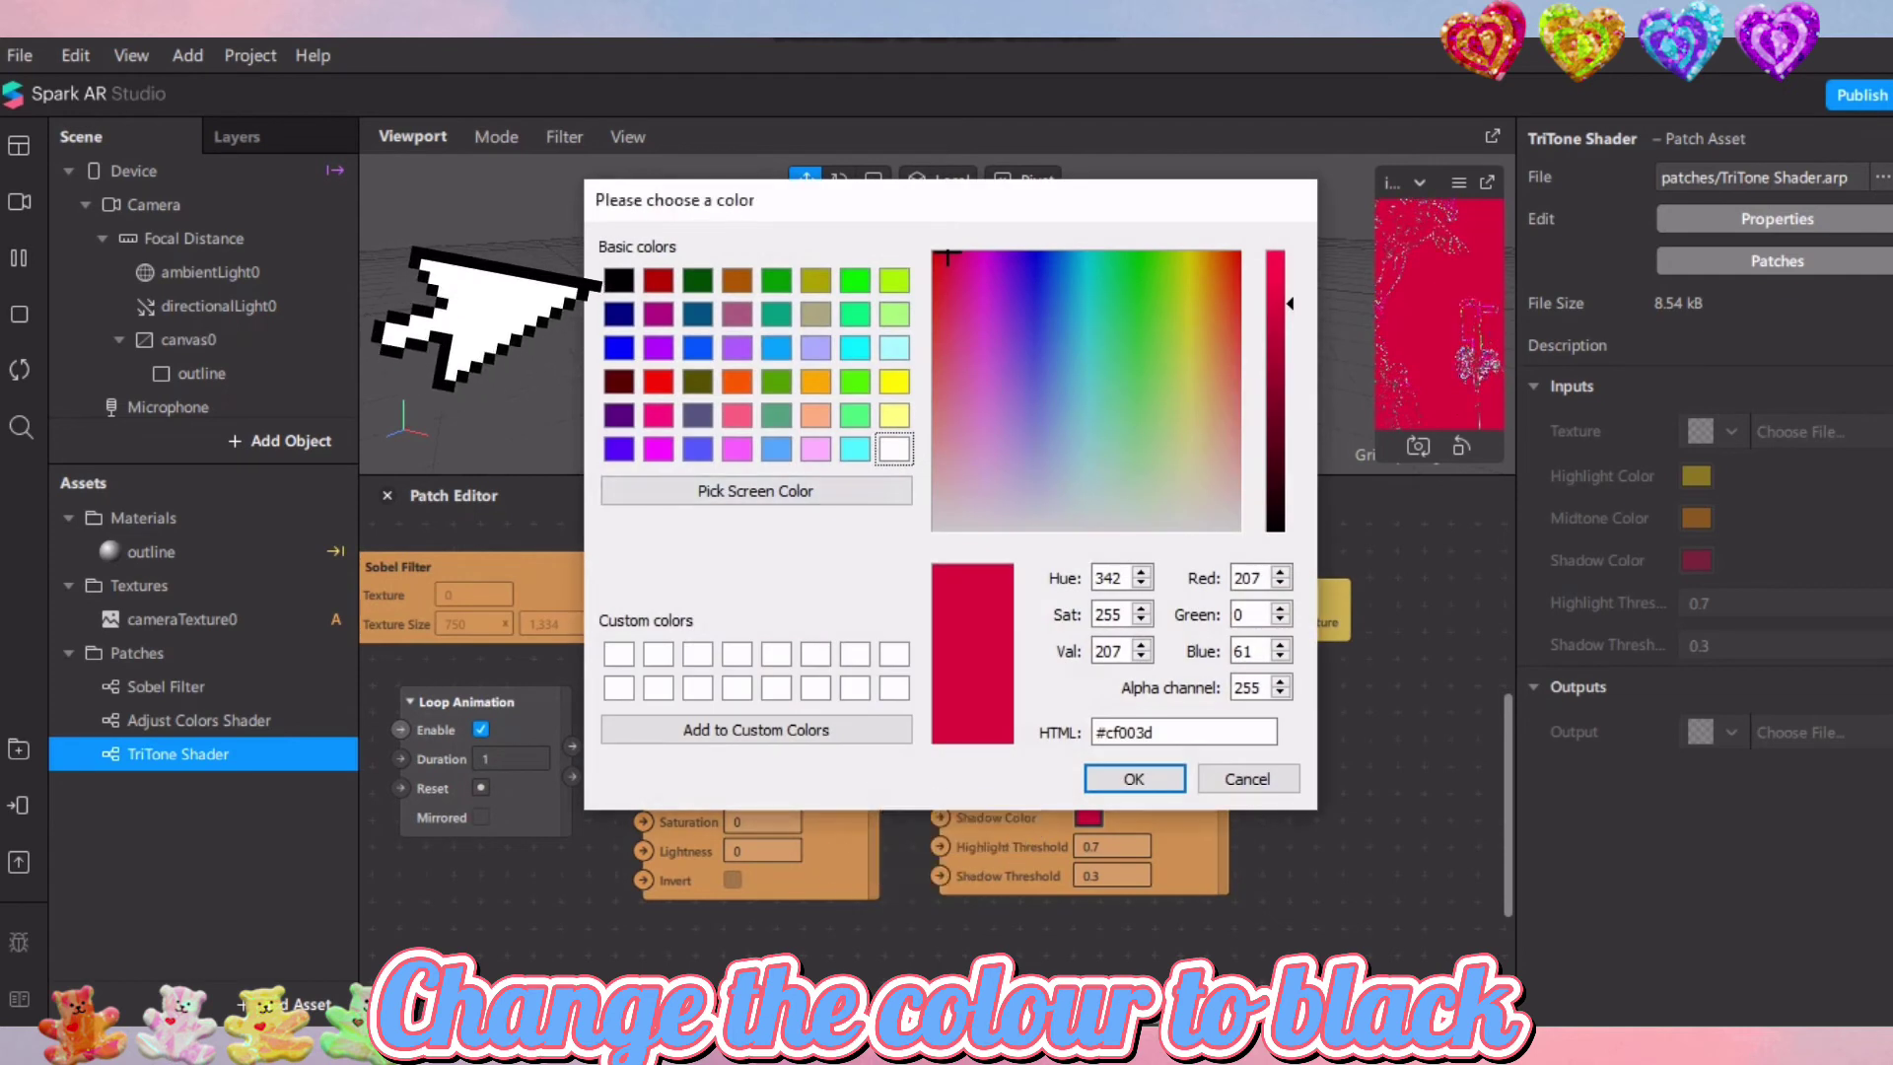
left_click(618, 280)
left_click(1134, 778)
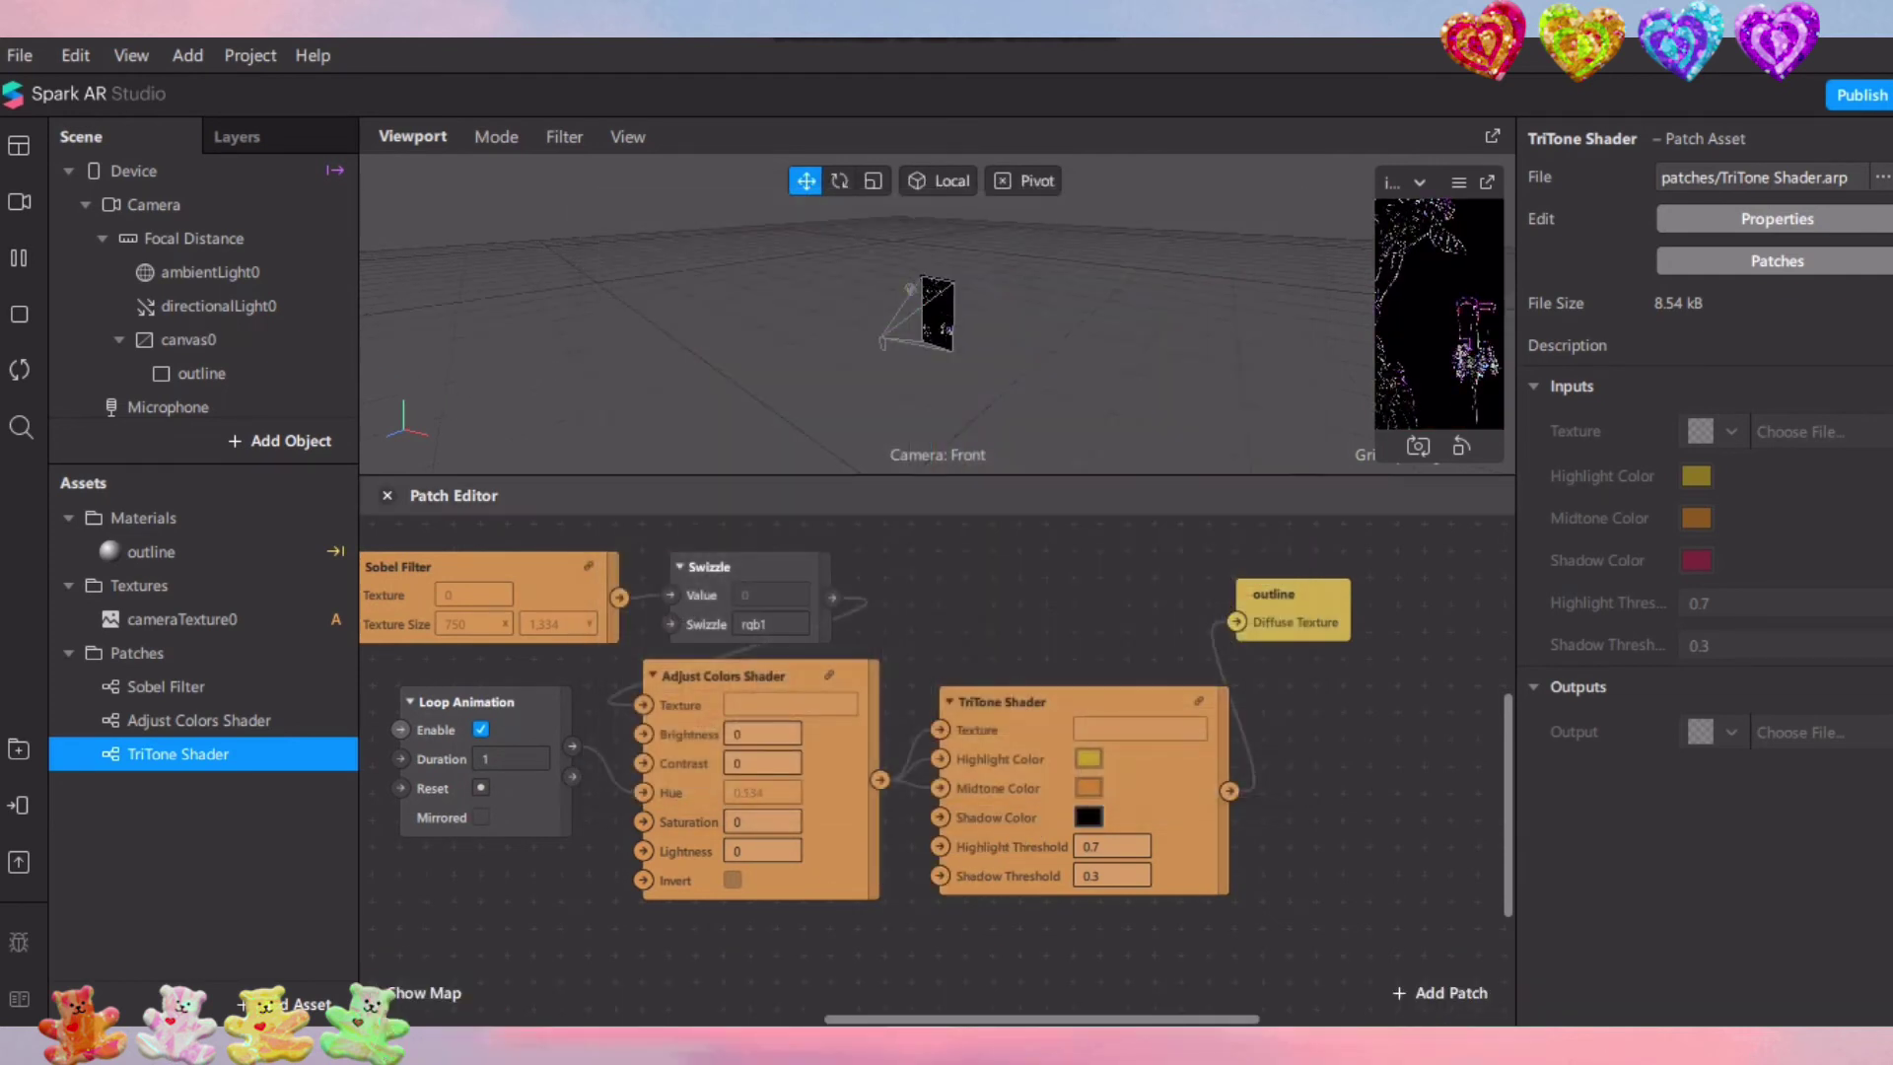
Enlarge the preview and examine the neon outline effect on several real-time simulation scenes and faces
left_click_drag(944, 475, 943, 864)
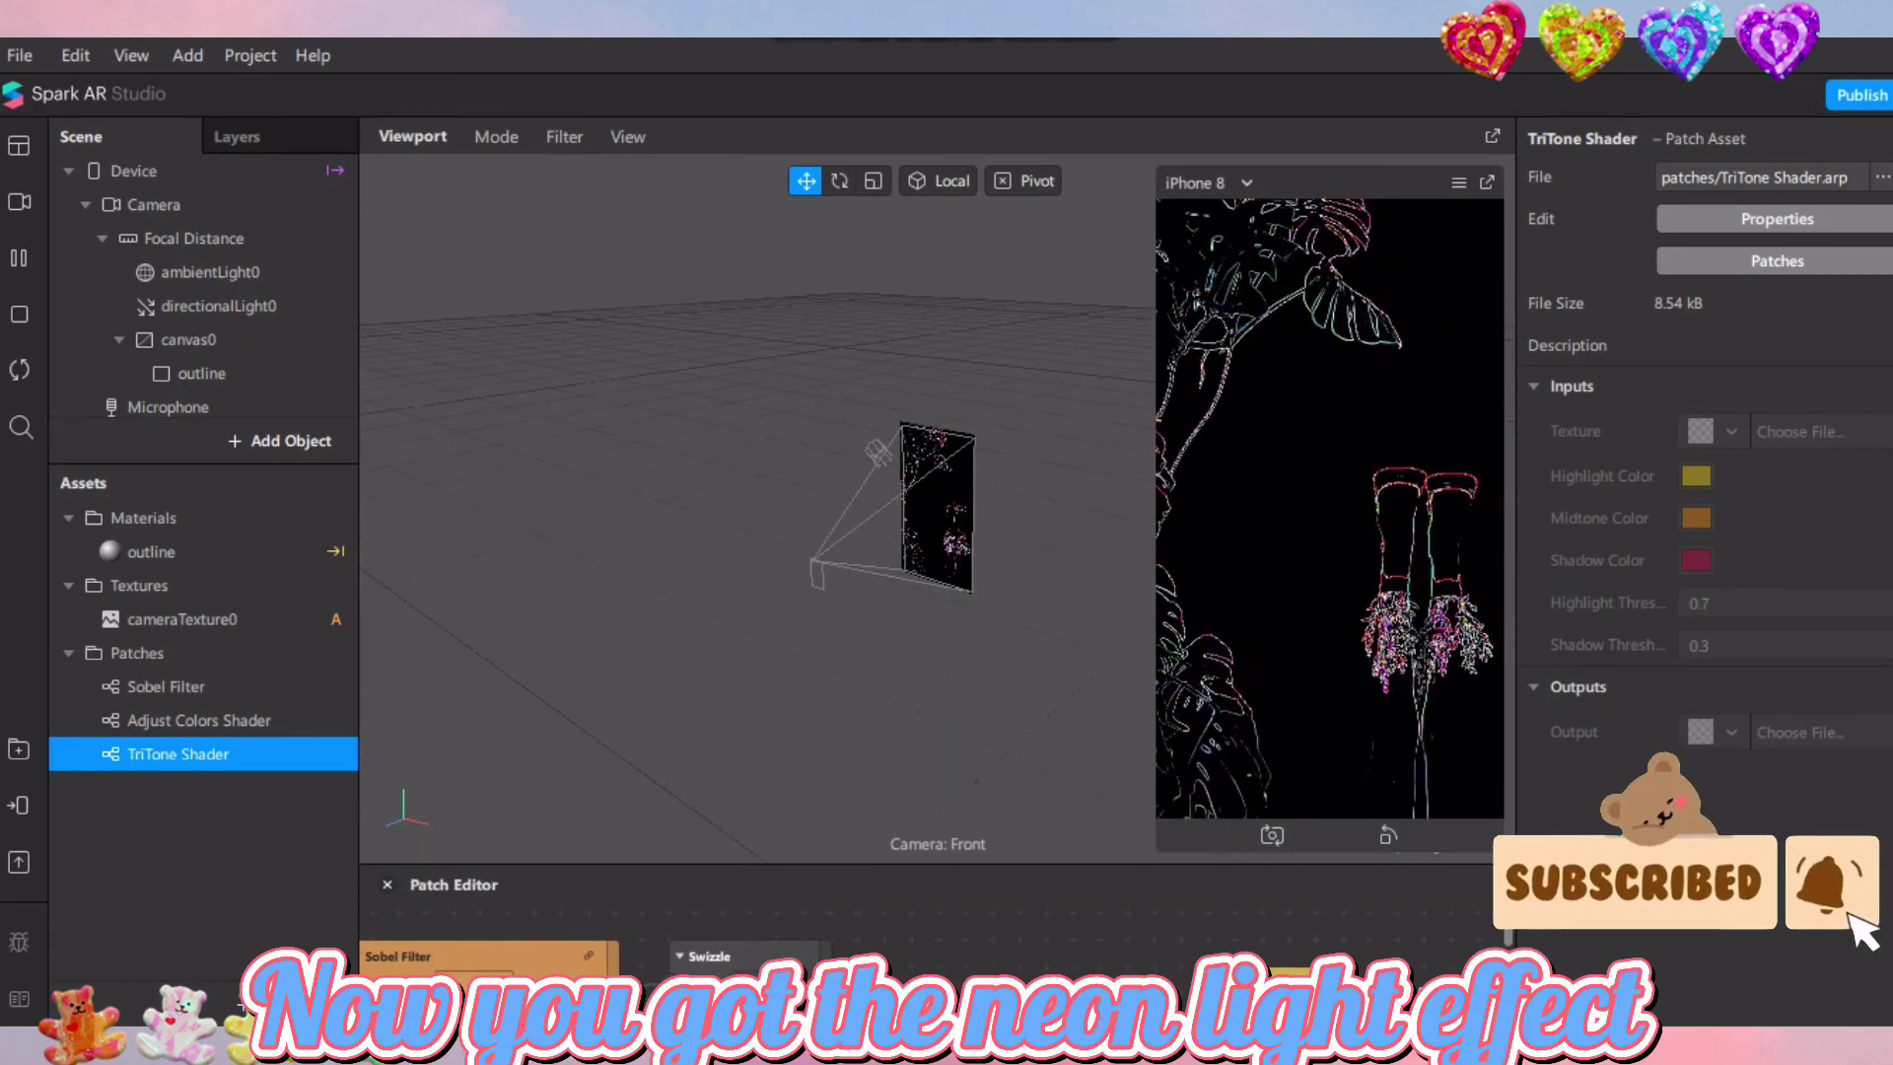
left_click(19, 202)
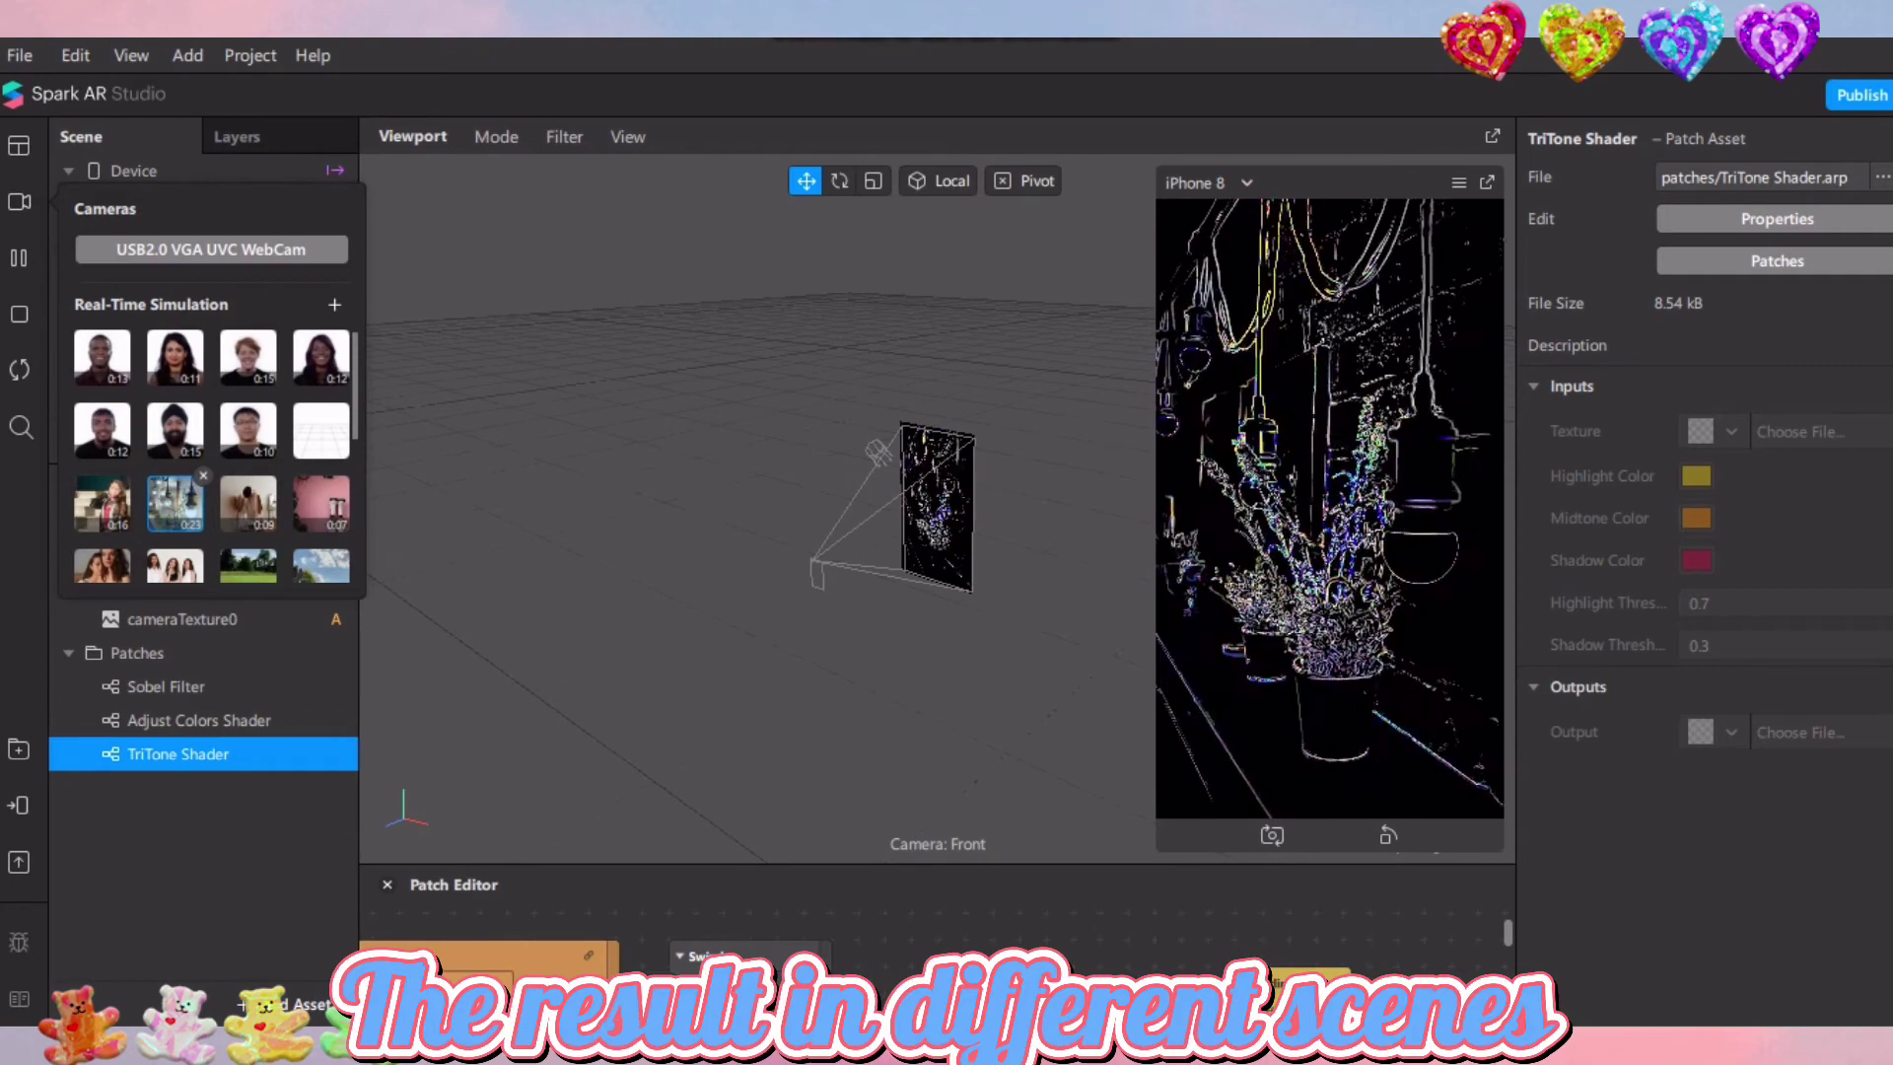
left_click(248, 503)
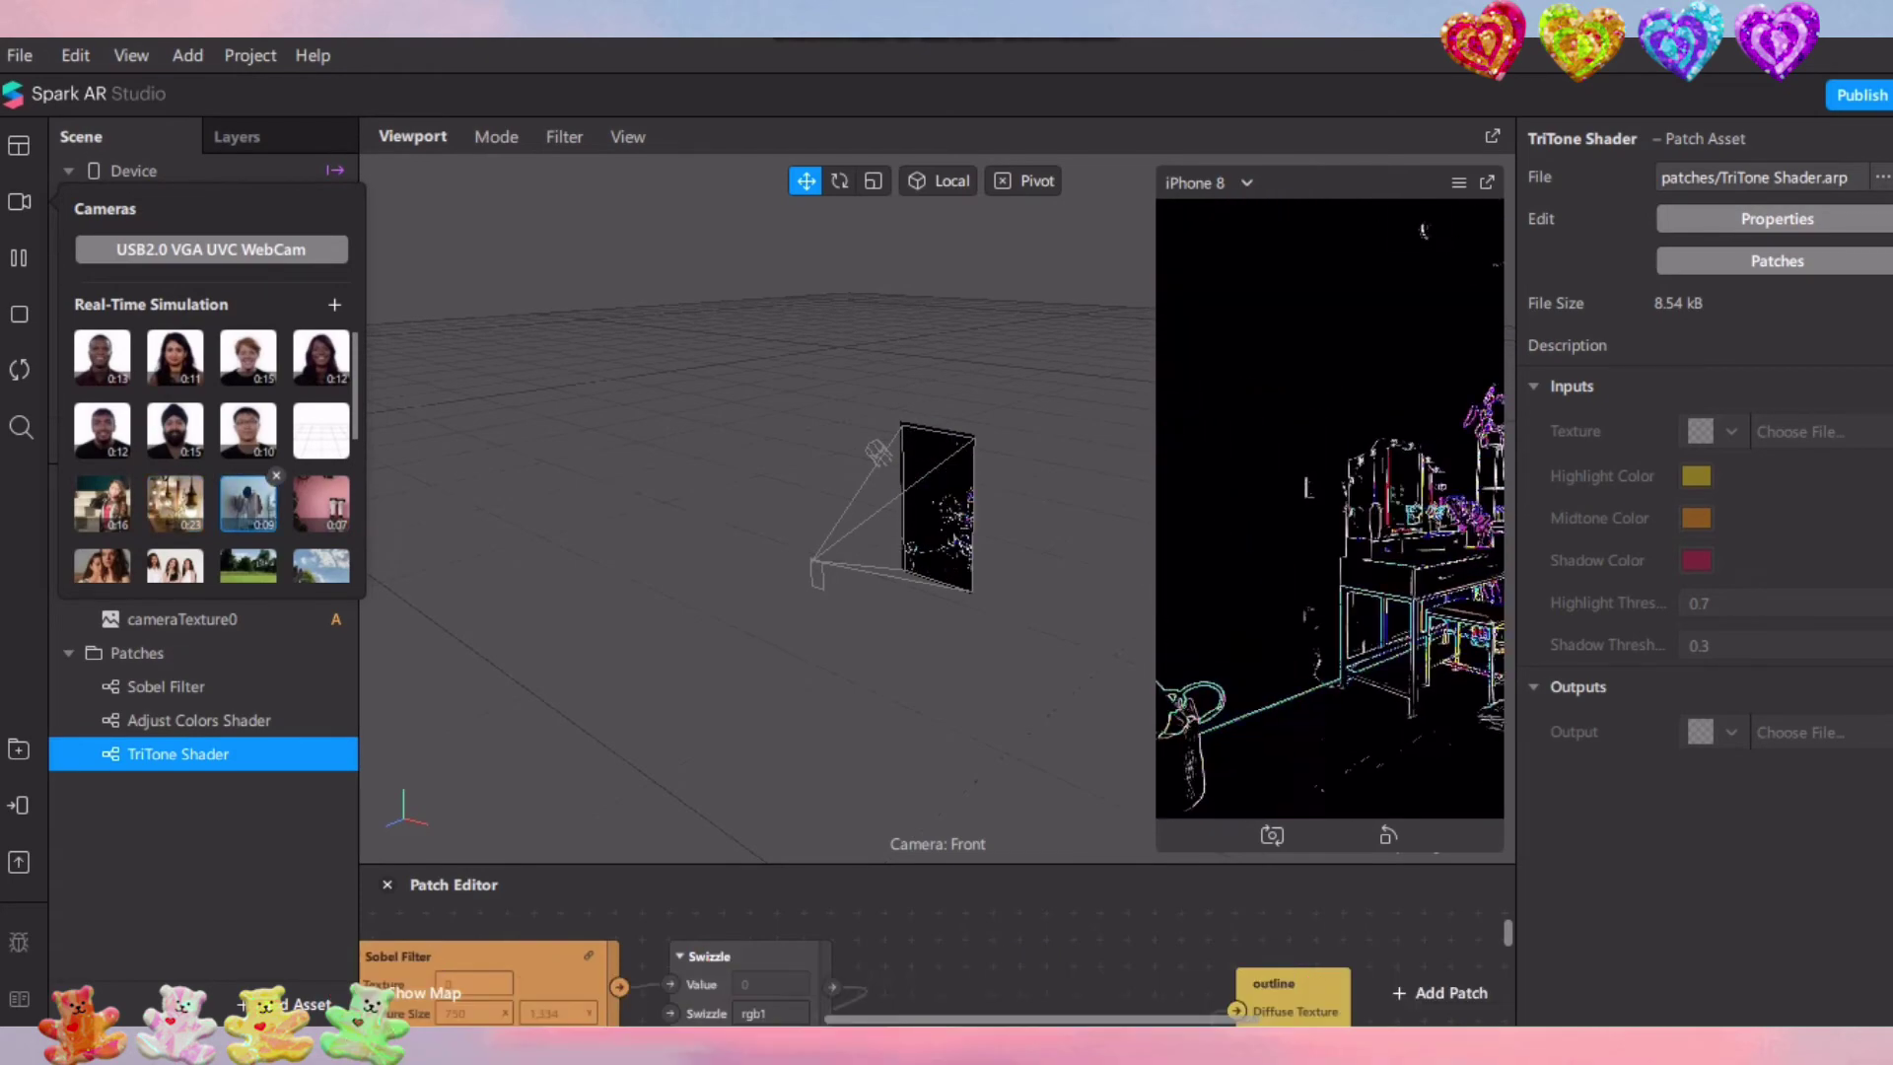
scroll(259, 498, "down", 3)
left_click(101, 464)
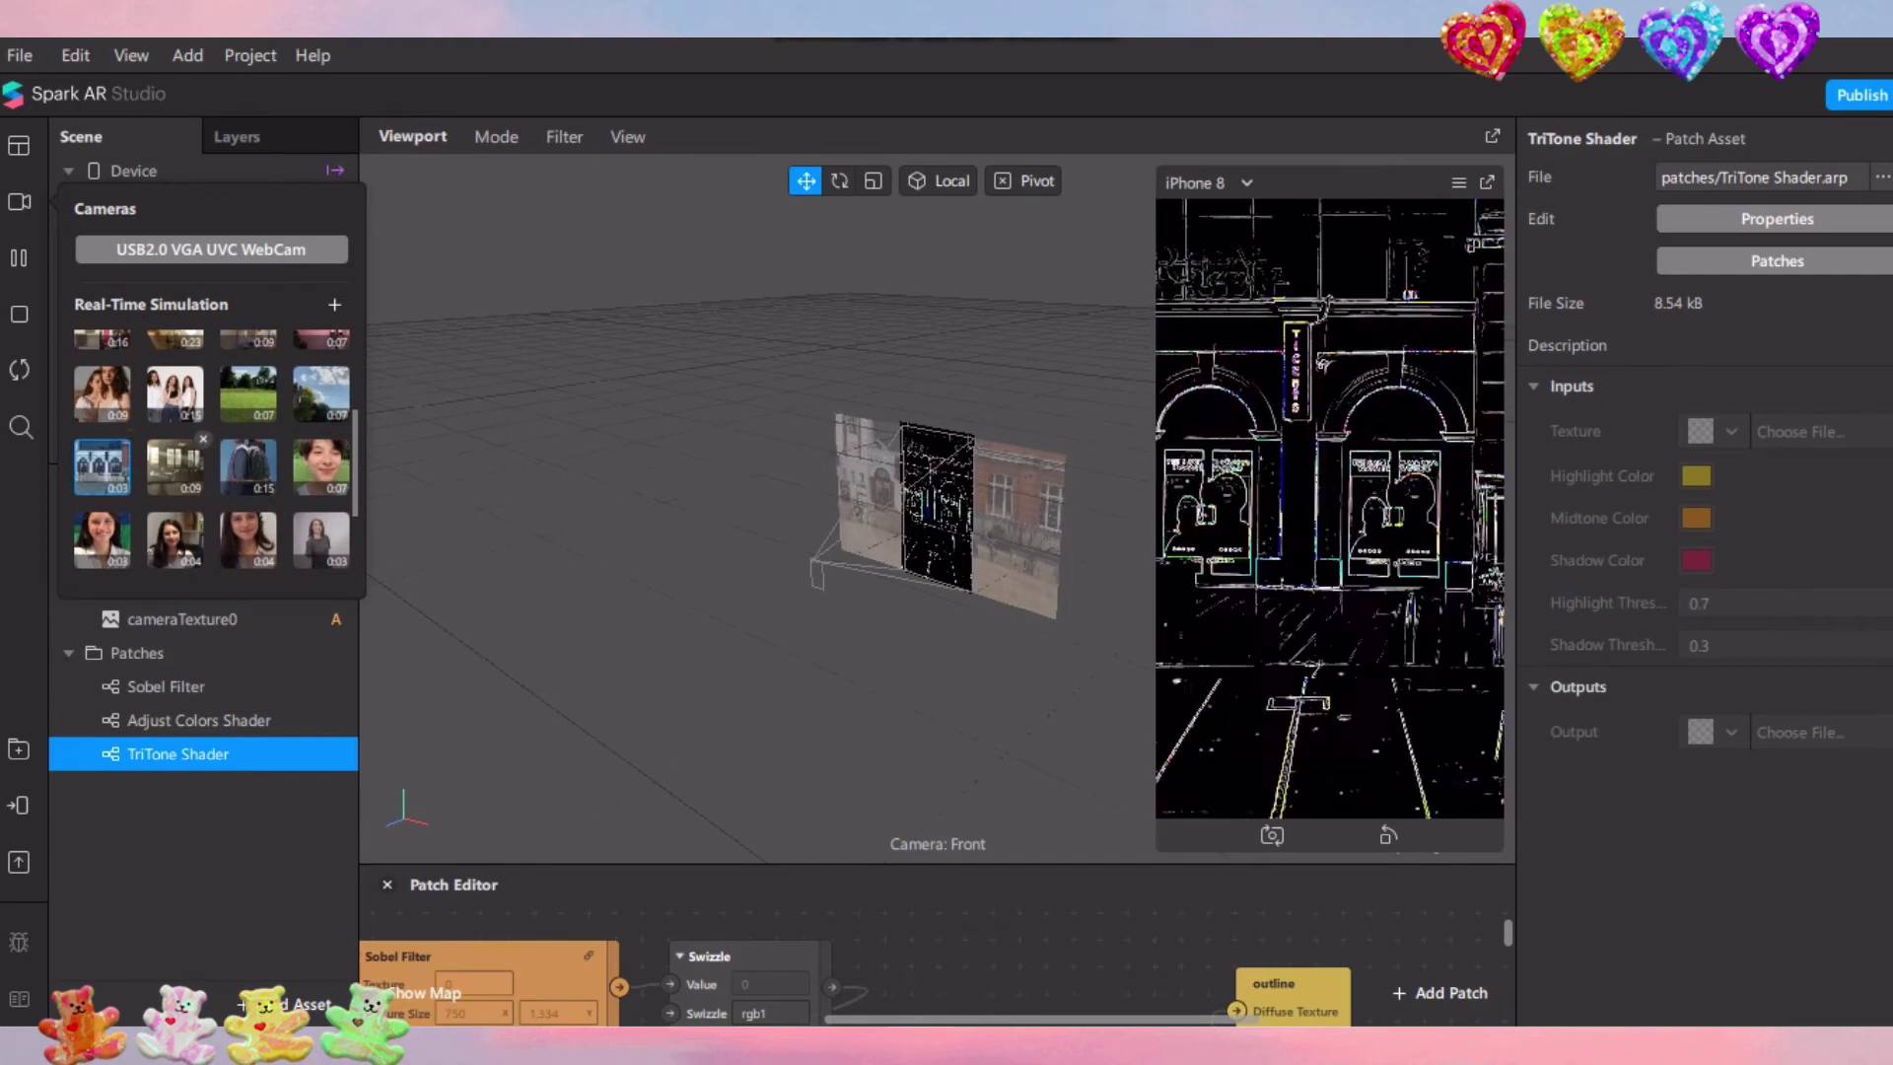
left_click(176, 468)
scroll(208, 454, "up", 3)
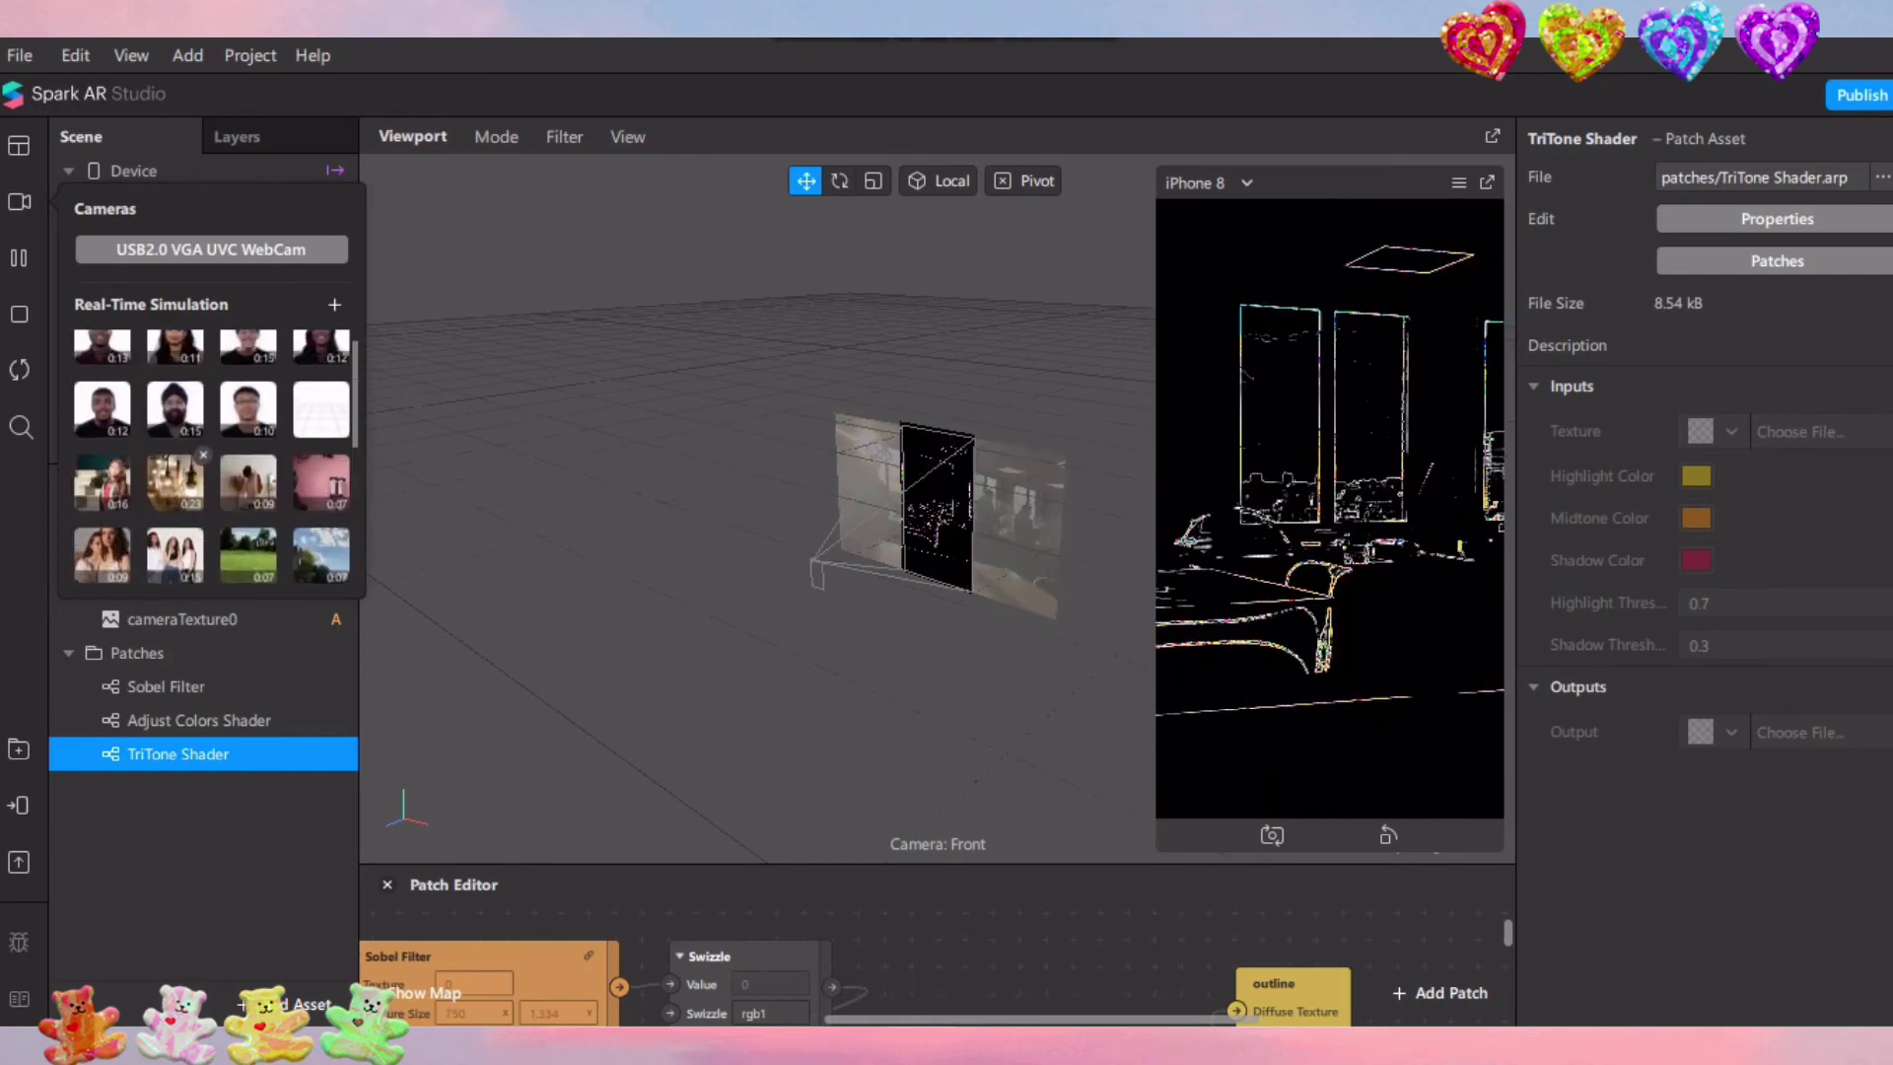
left_click(101, 357)
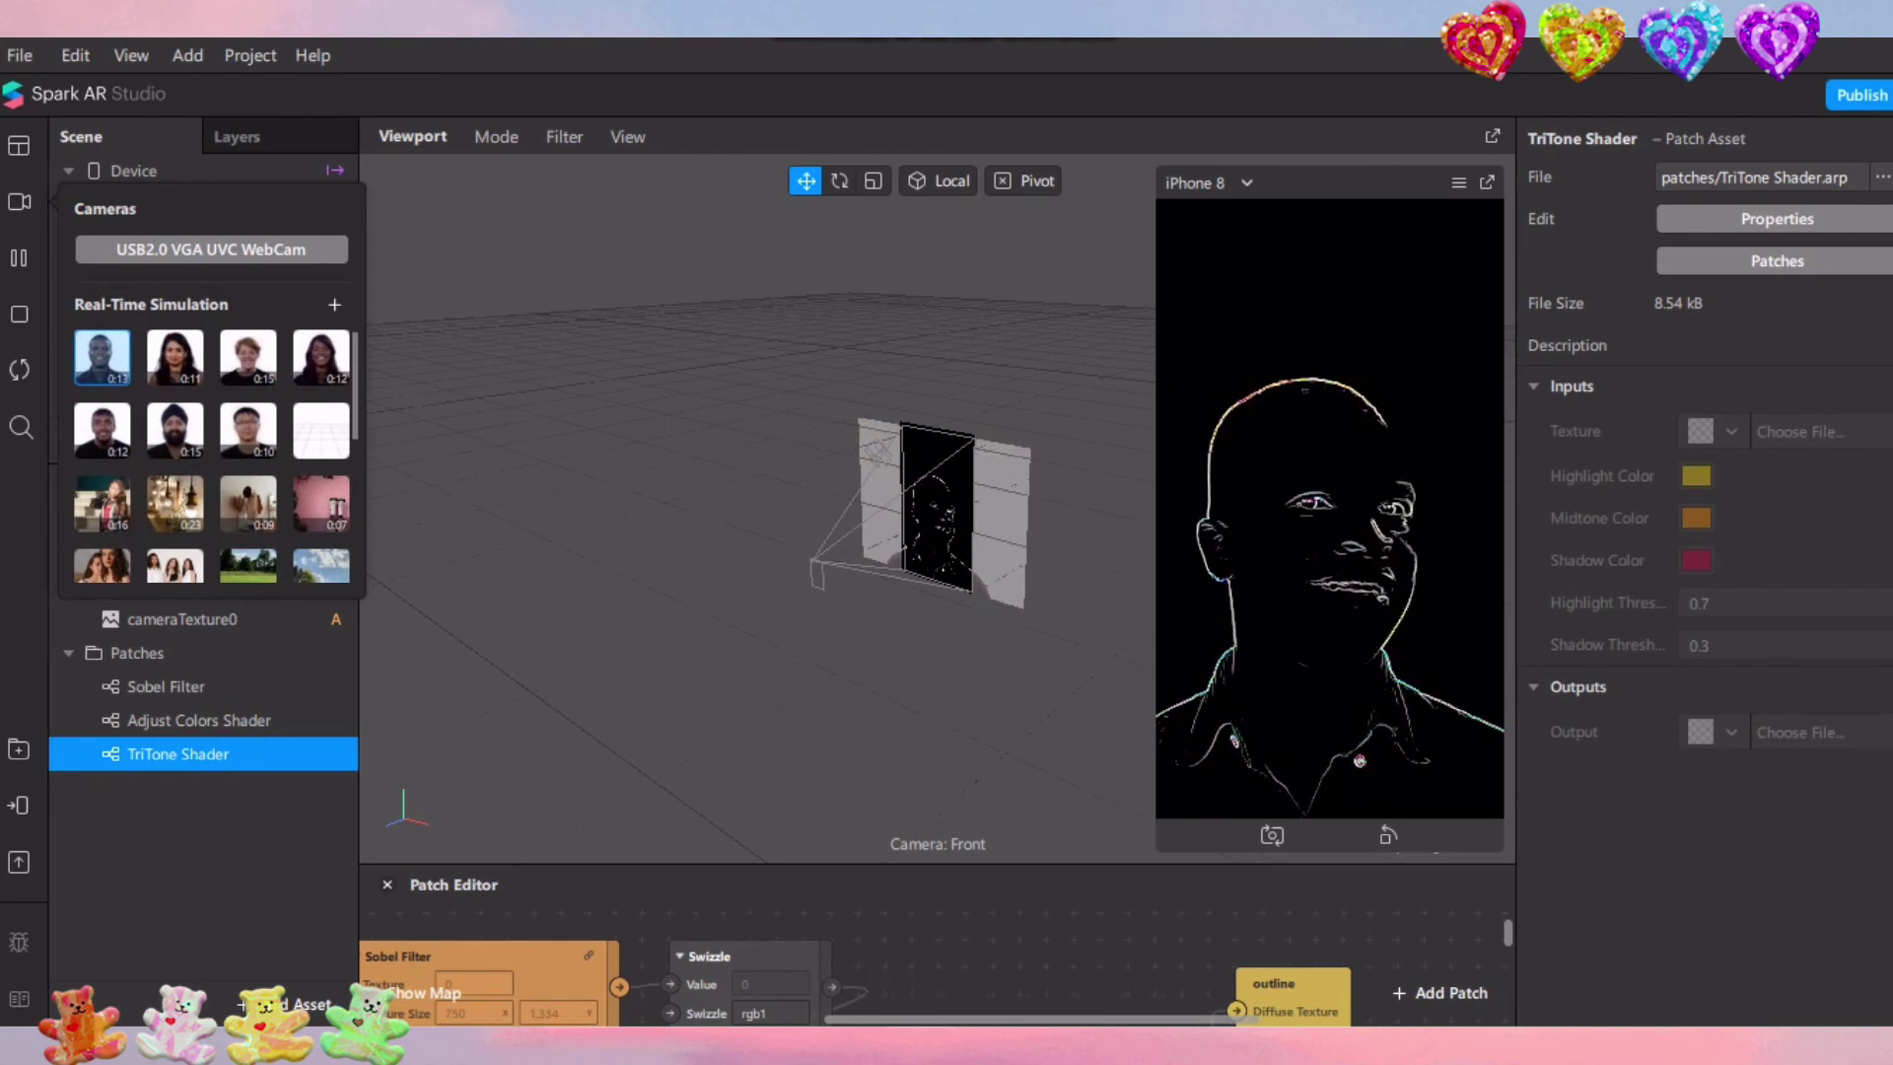
left_click(176, 357)
left_click(249, 357)
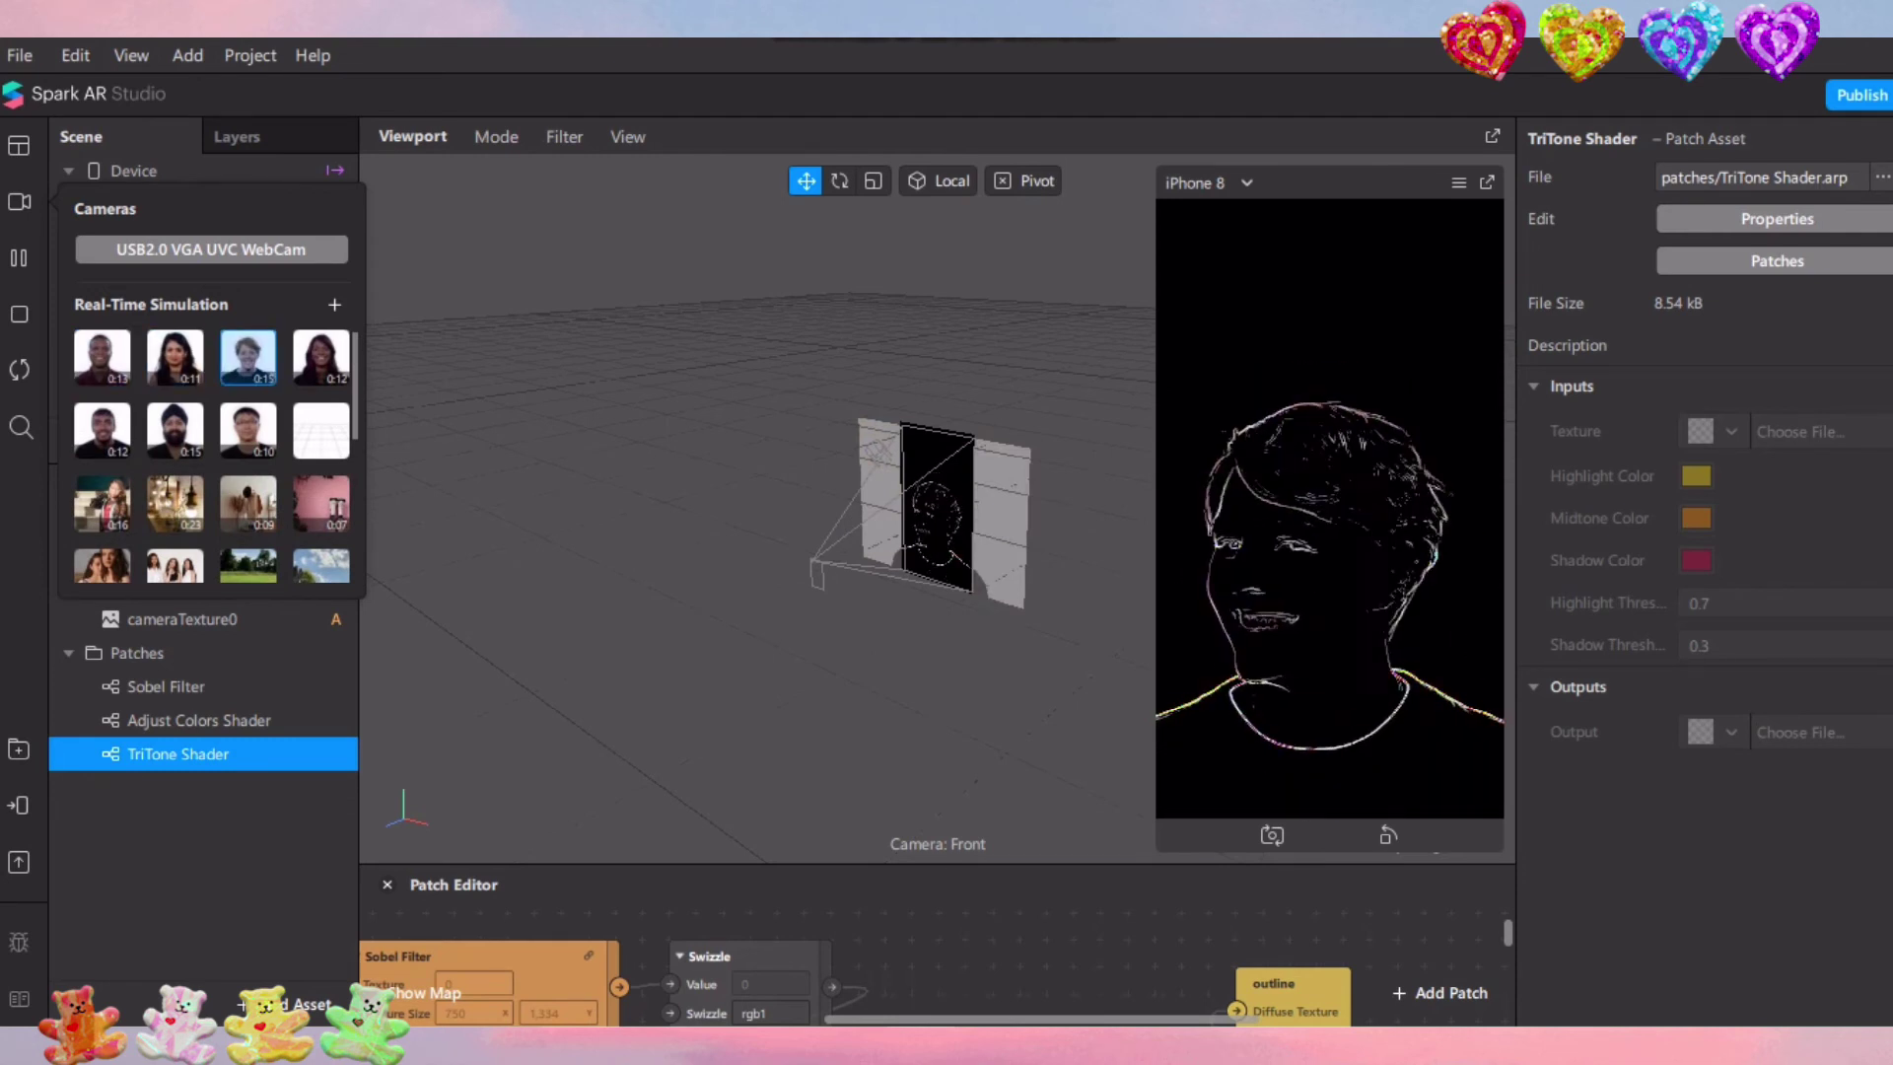
Set the Divide patch's second value to 3 to thicken the outline
left_click_drag(828, 864, 828, 424)
scroll(808, 736, "left", 6)
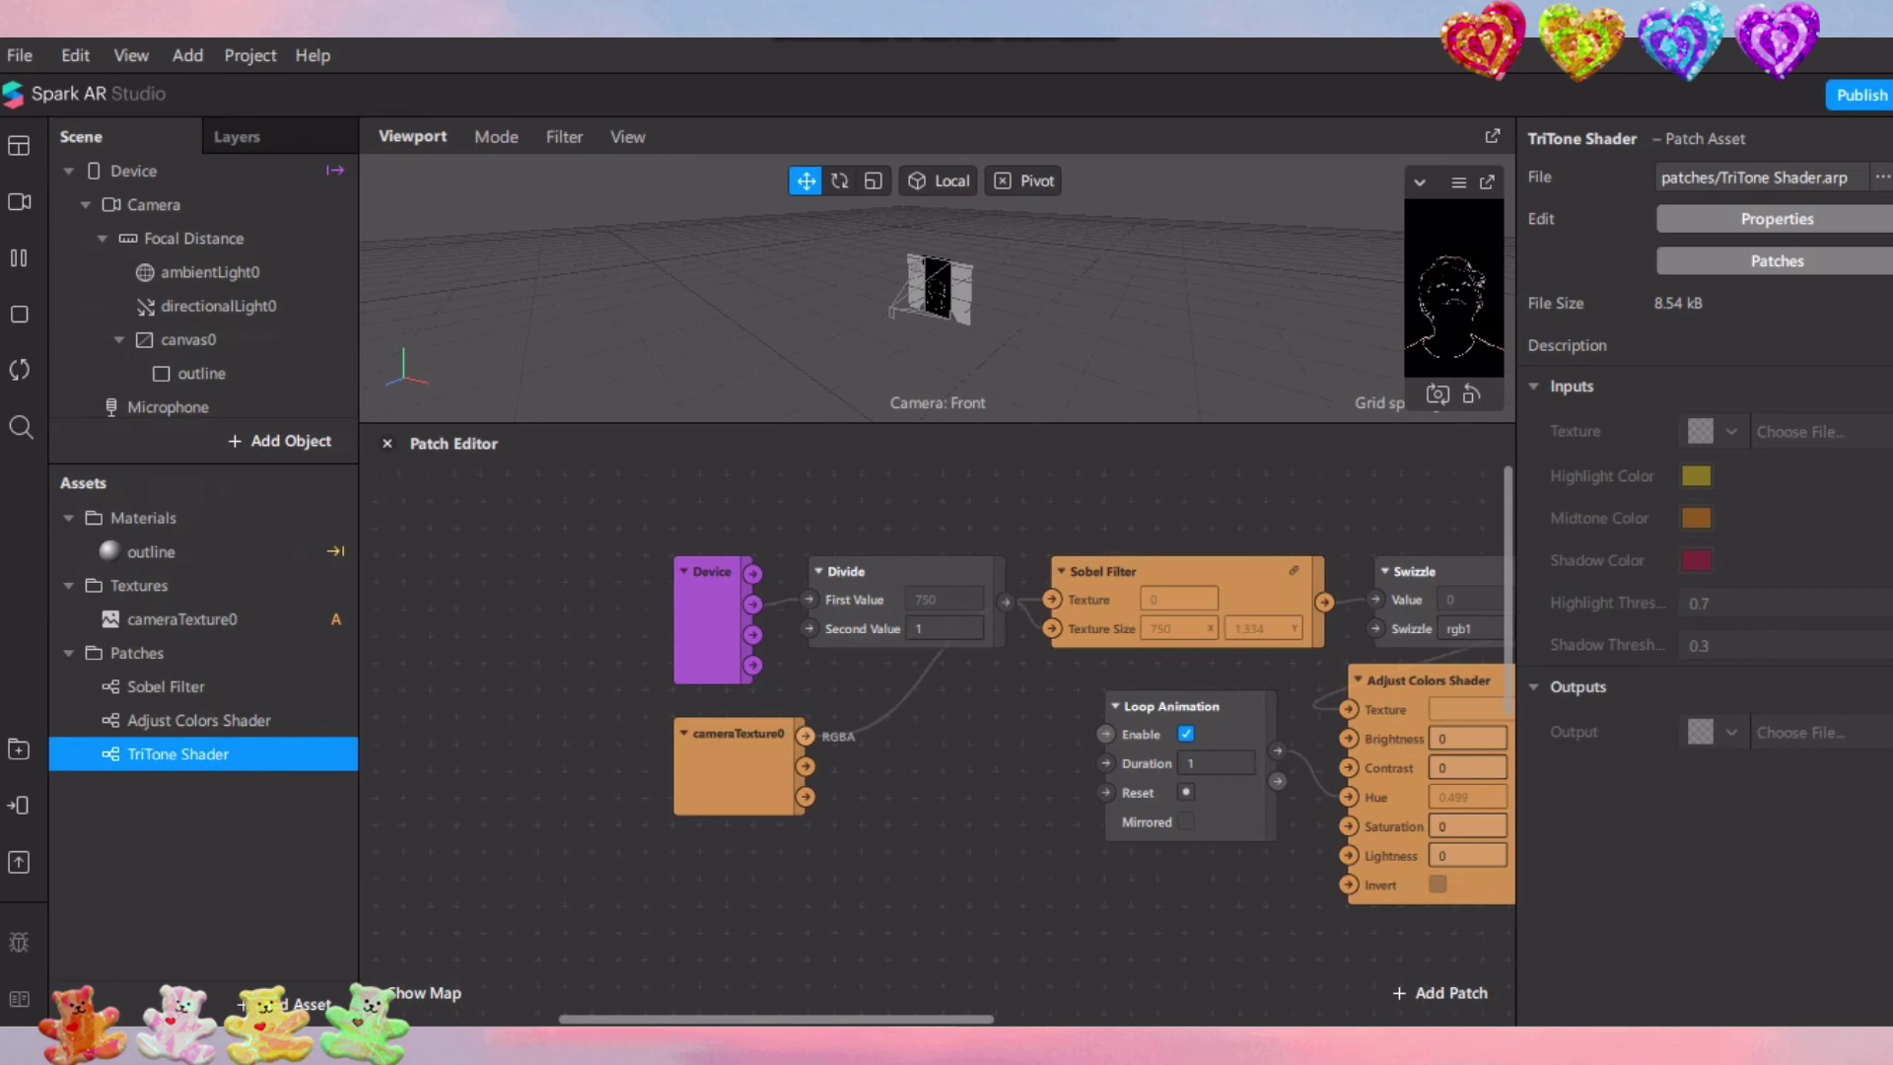
left_click(945, 629)
type("3")
key("Return")
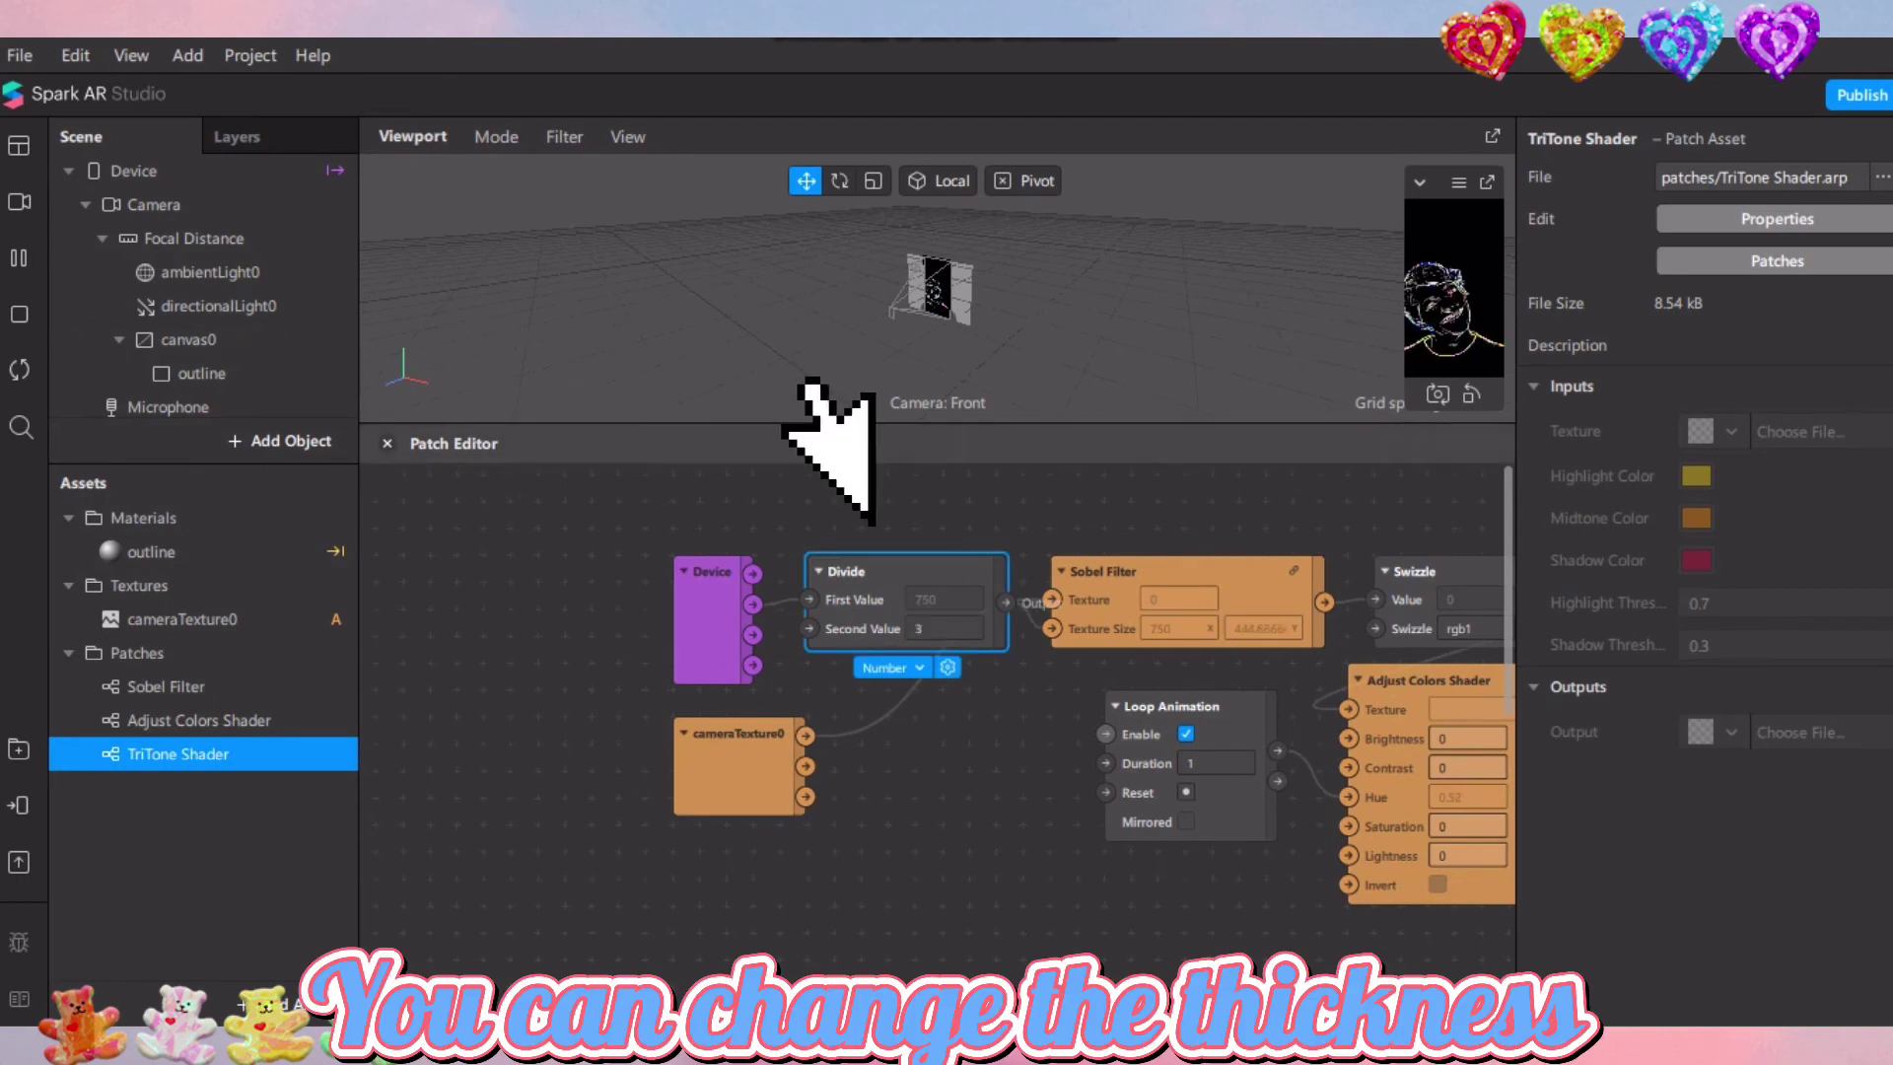
Try a second value of 8 in the Divide patch with the preview enlarged and set it back to 3
left_click_drag(803, 424, 804, 746)
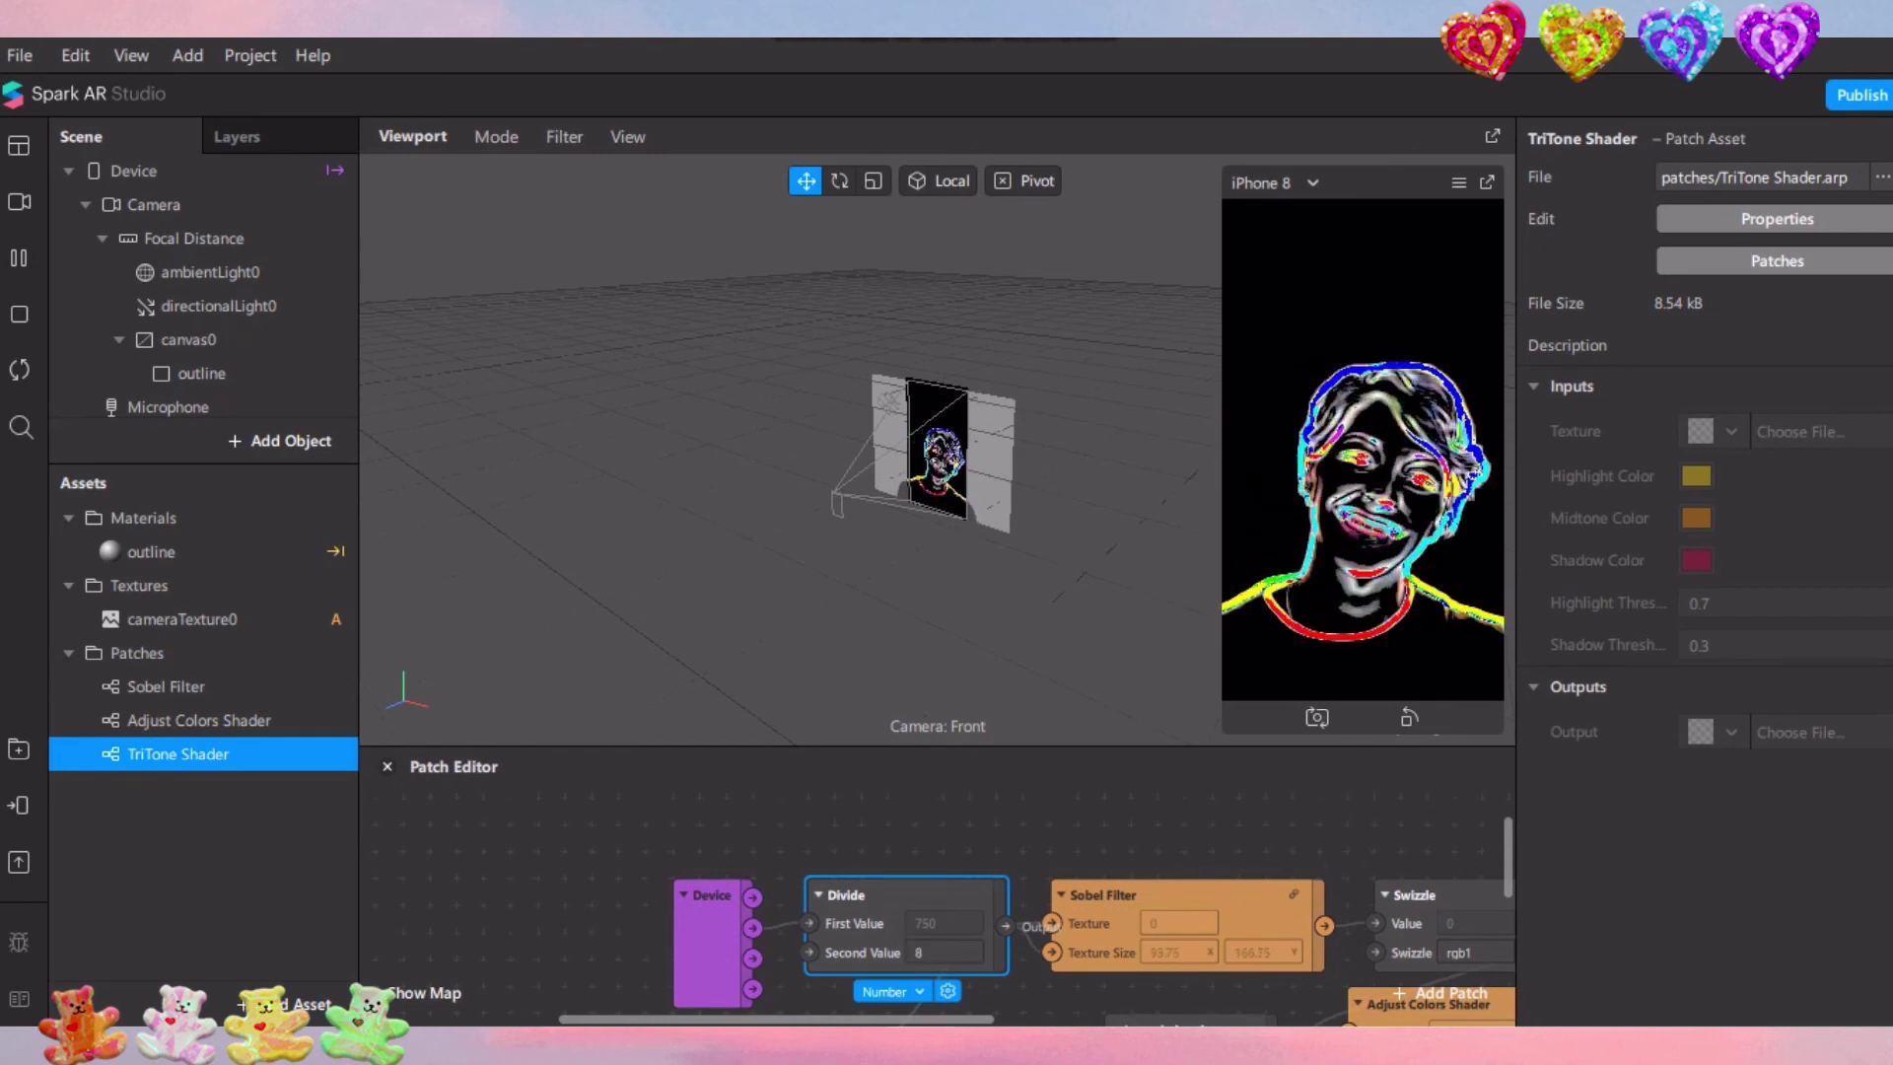
left_click(943, 952)
type("3")
key("Return")
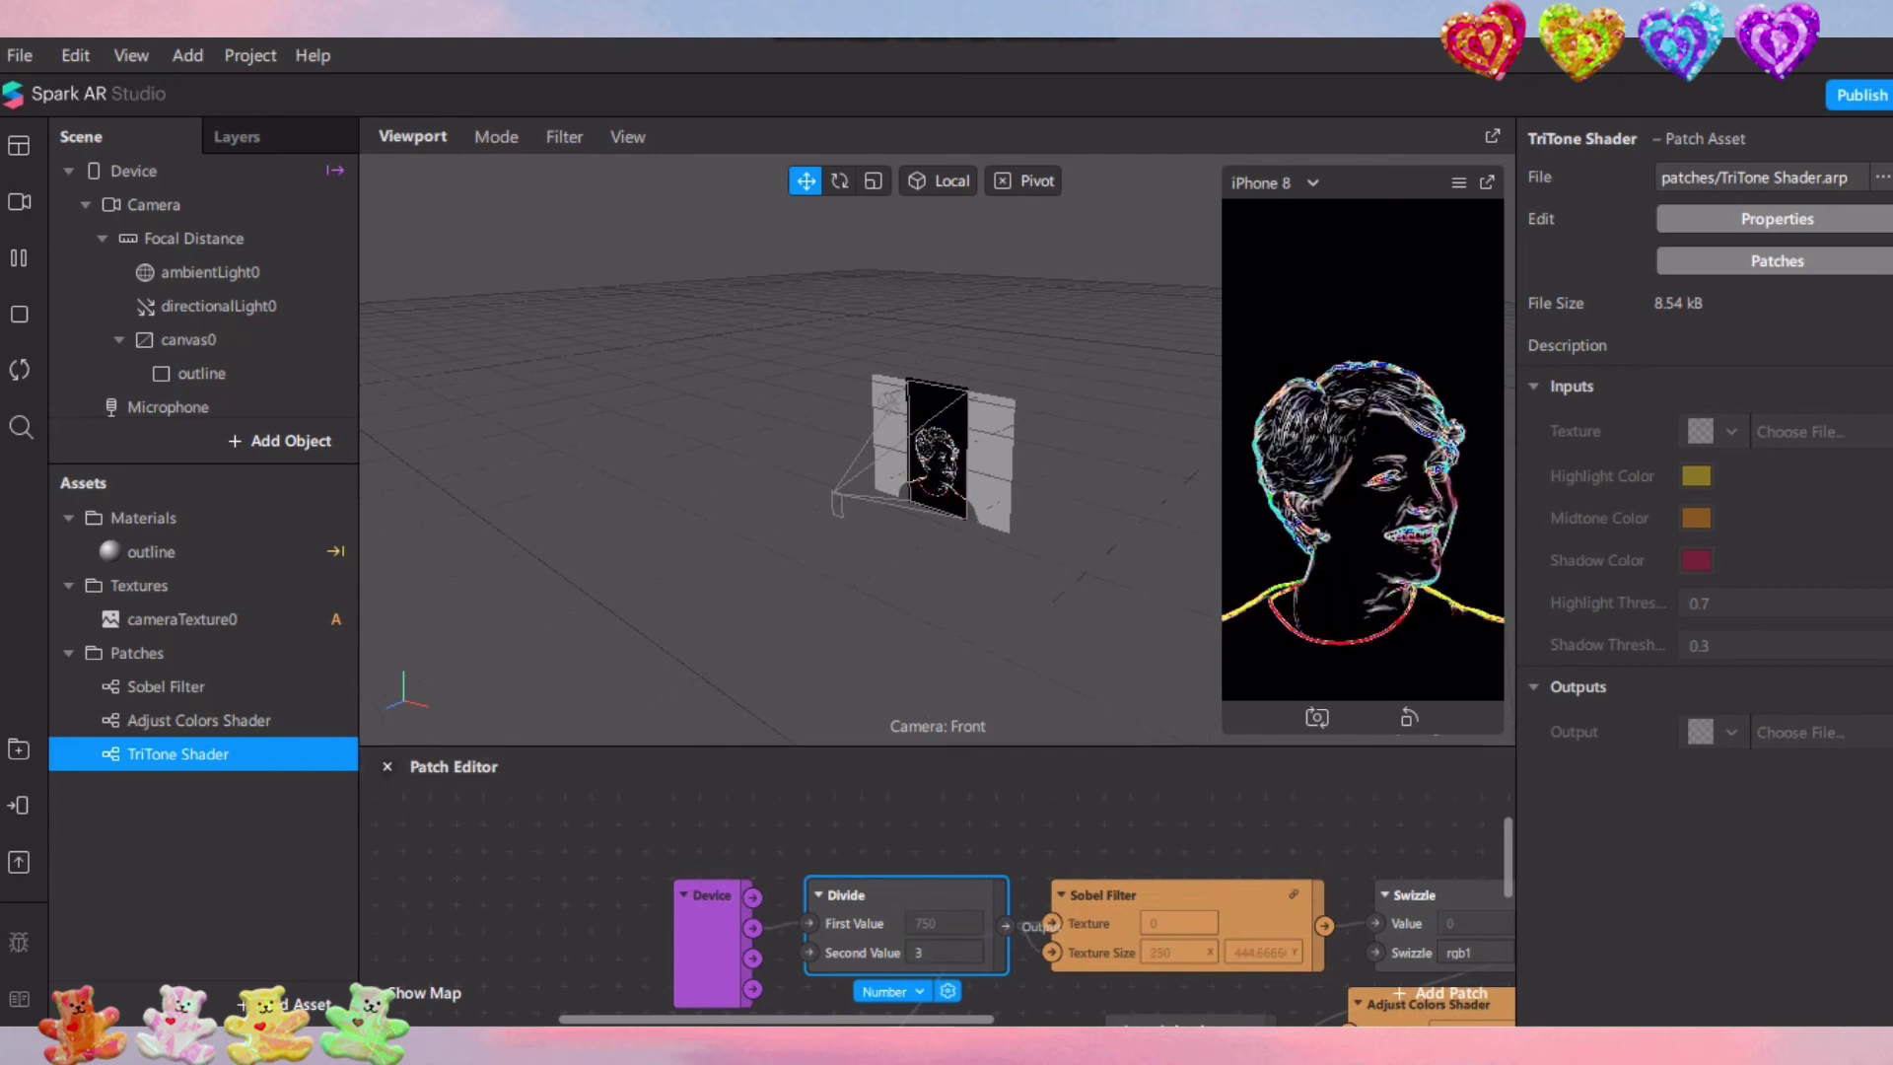
Detach the device preview into its own window, enlarge it and place it beside the patch graph
left_click_drag(943, 746, 944, 451)
scroll(937, 749, "right", 3)
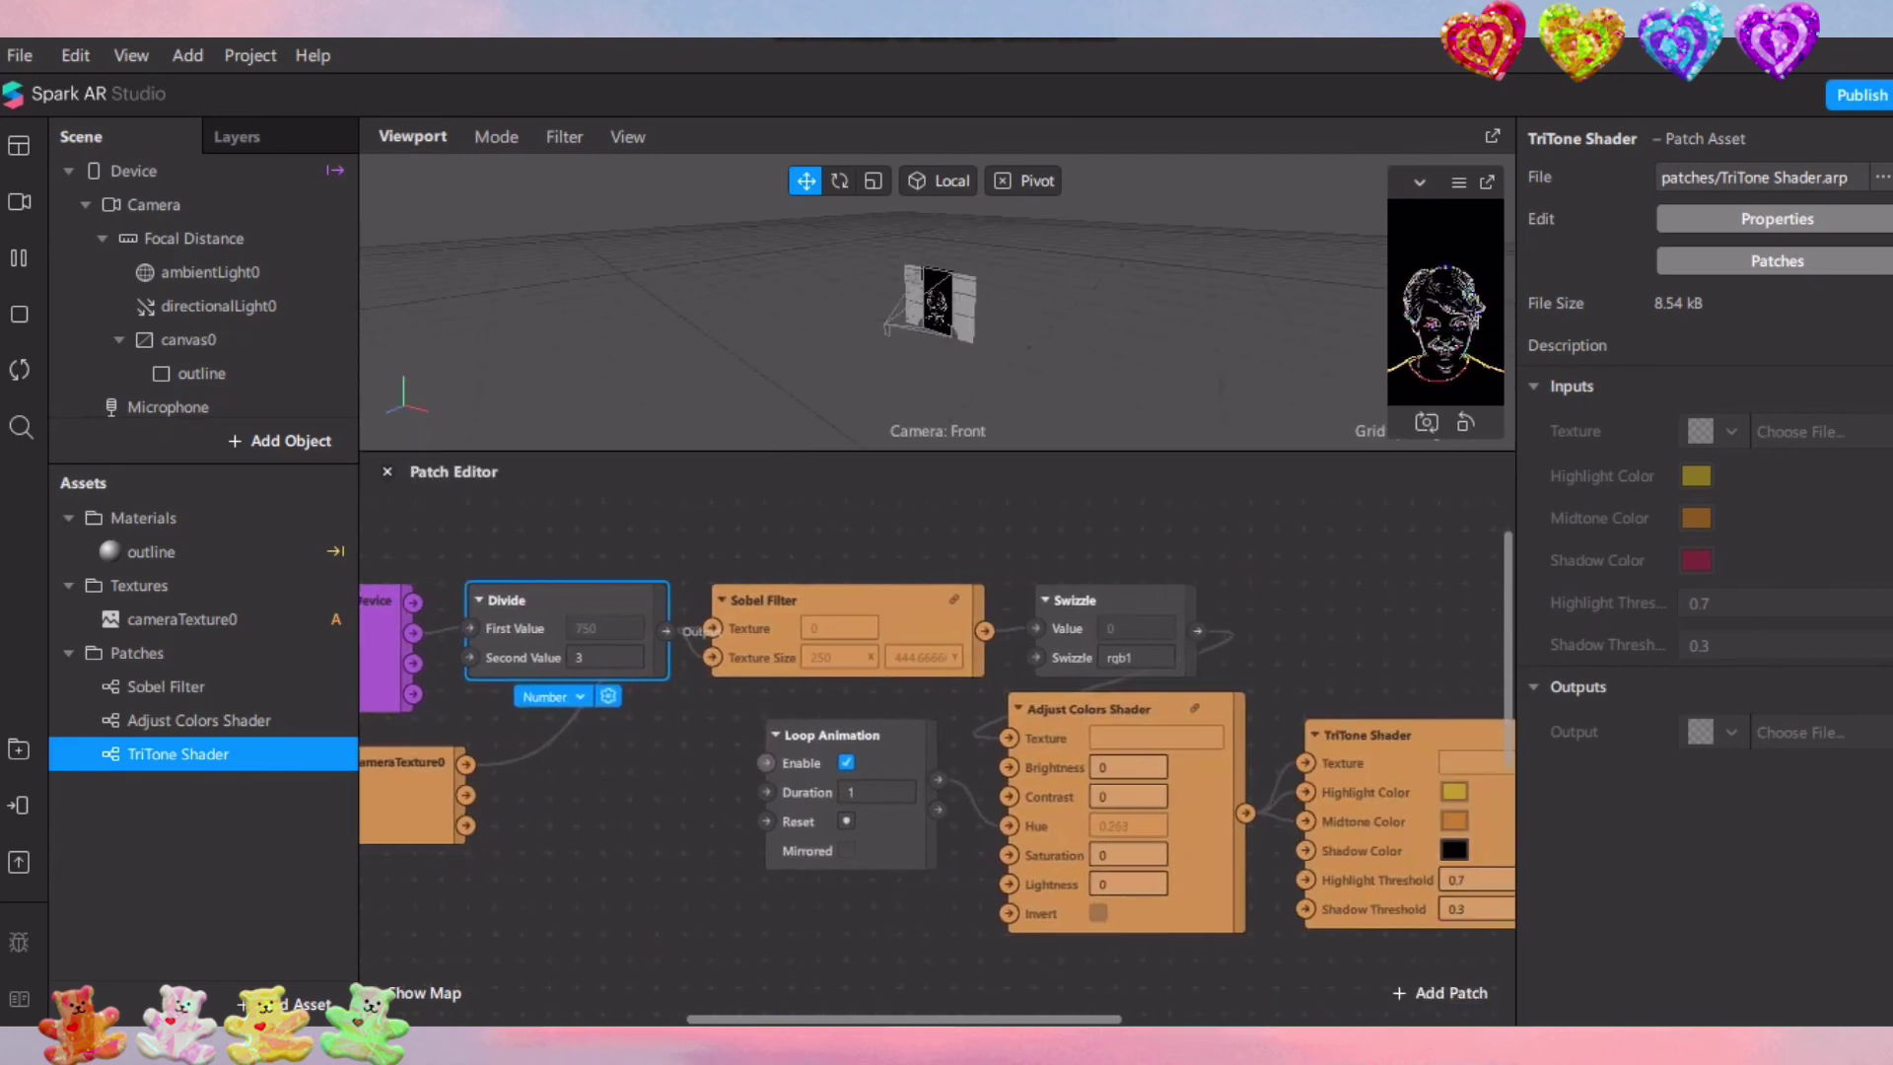
left_click(1487, 182)
left_click_drag(1594, 391, 1892, 954)
left_click_drag(1676, 118, 1609, 119)
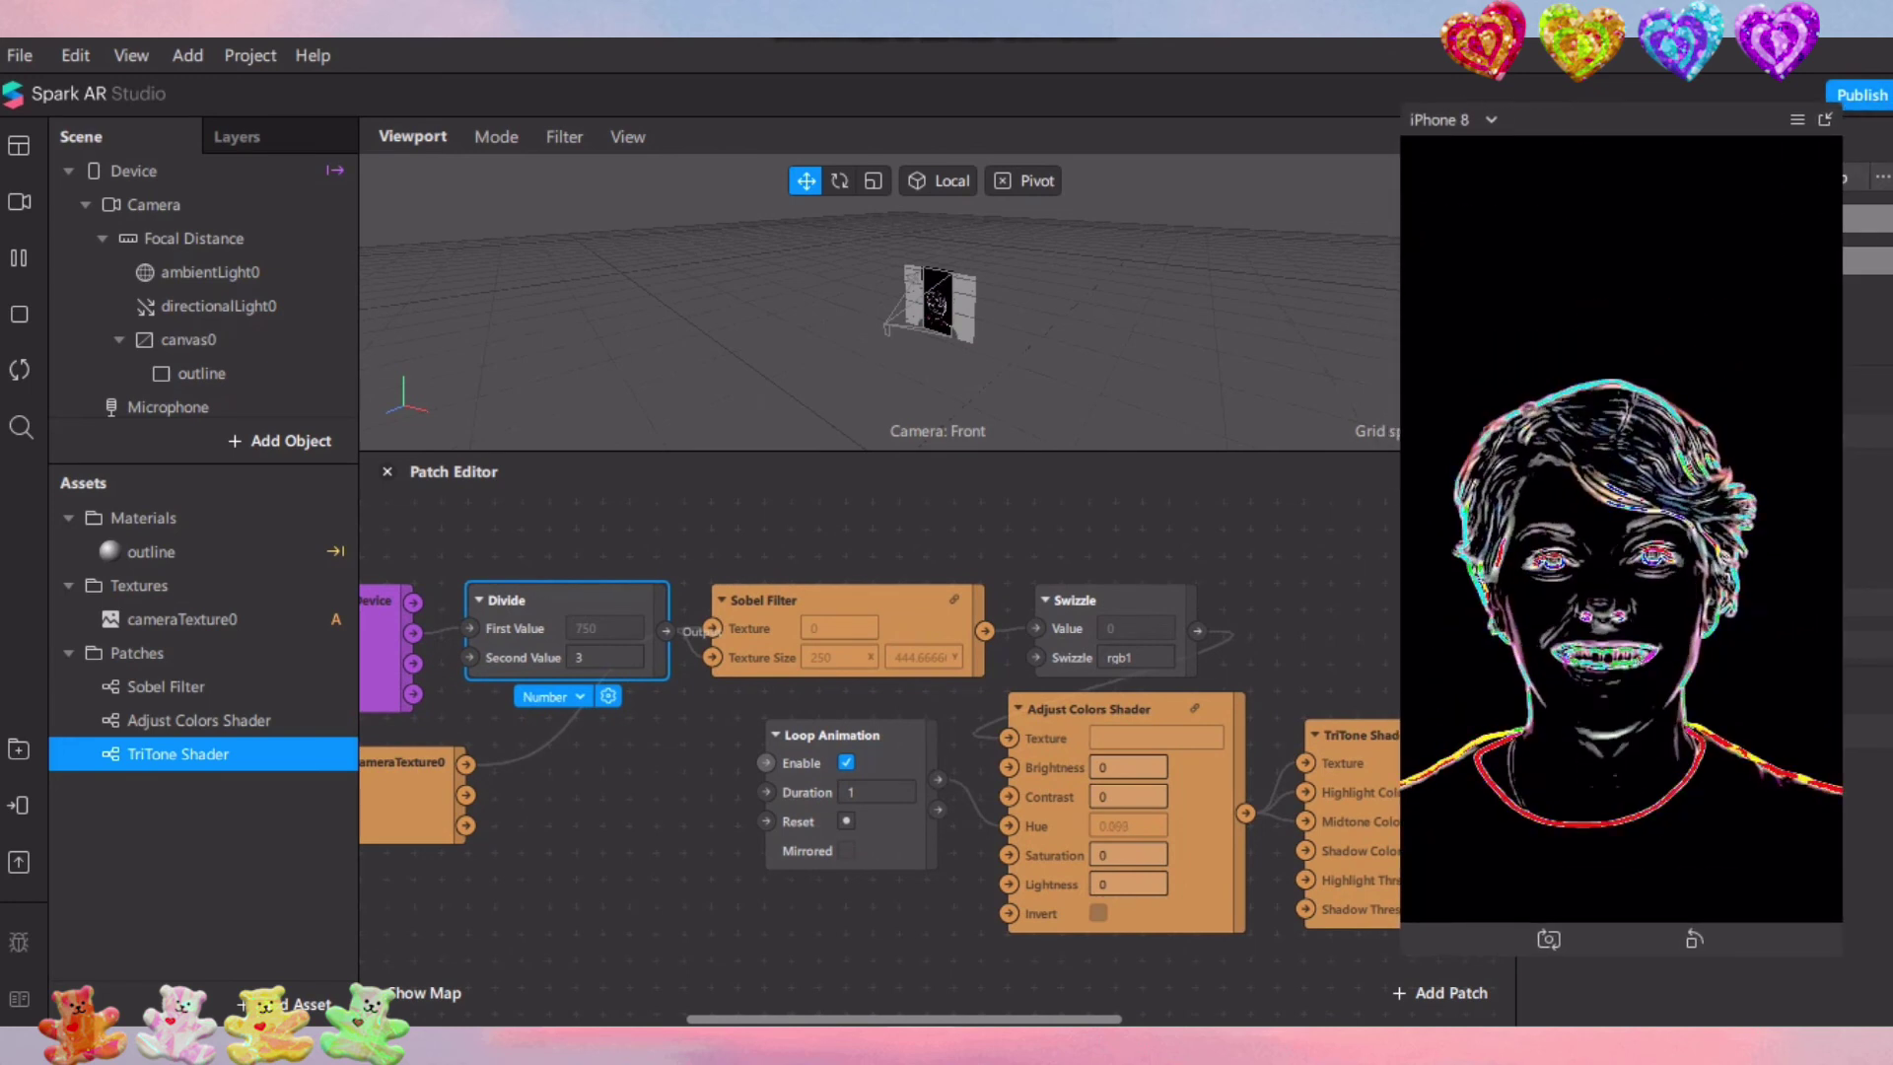
Try a Loop Animation duration of 5 and restore the duration to 1
left_click(875, 792)
type("5")
key("Return")
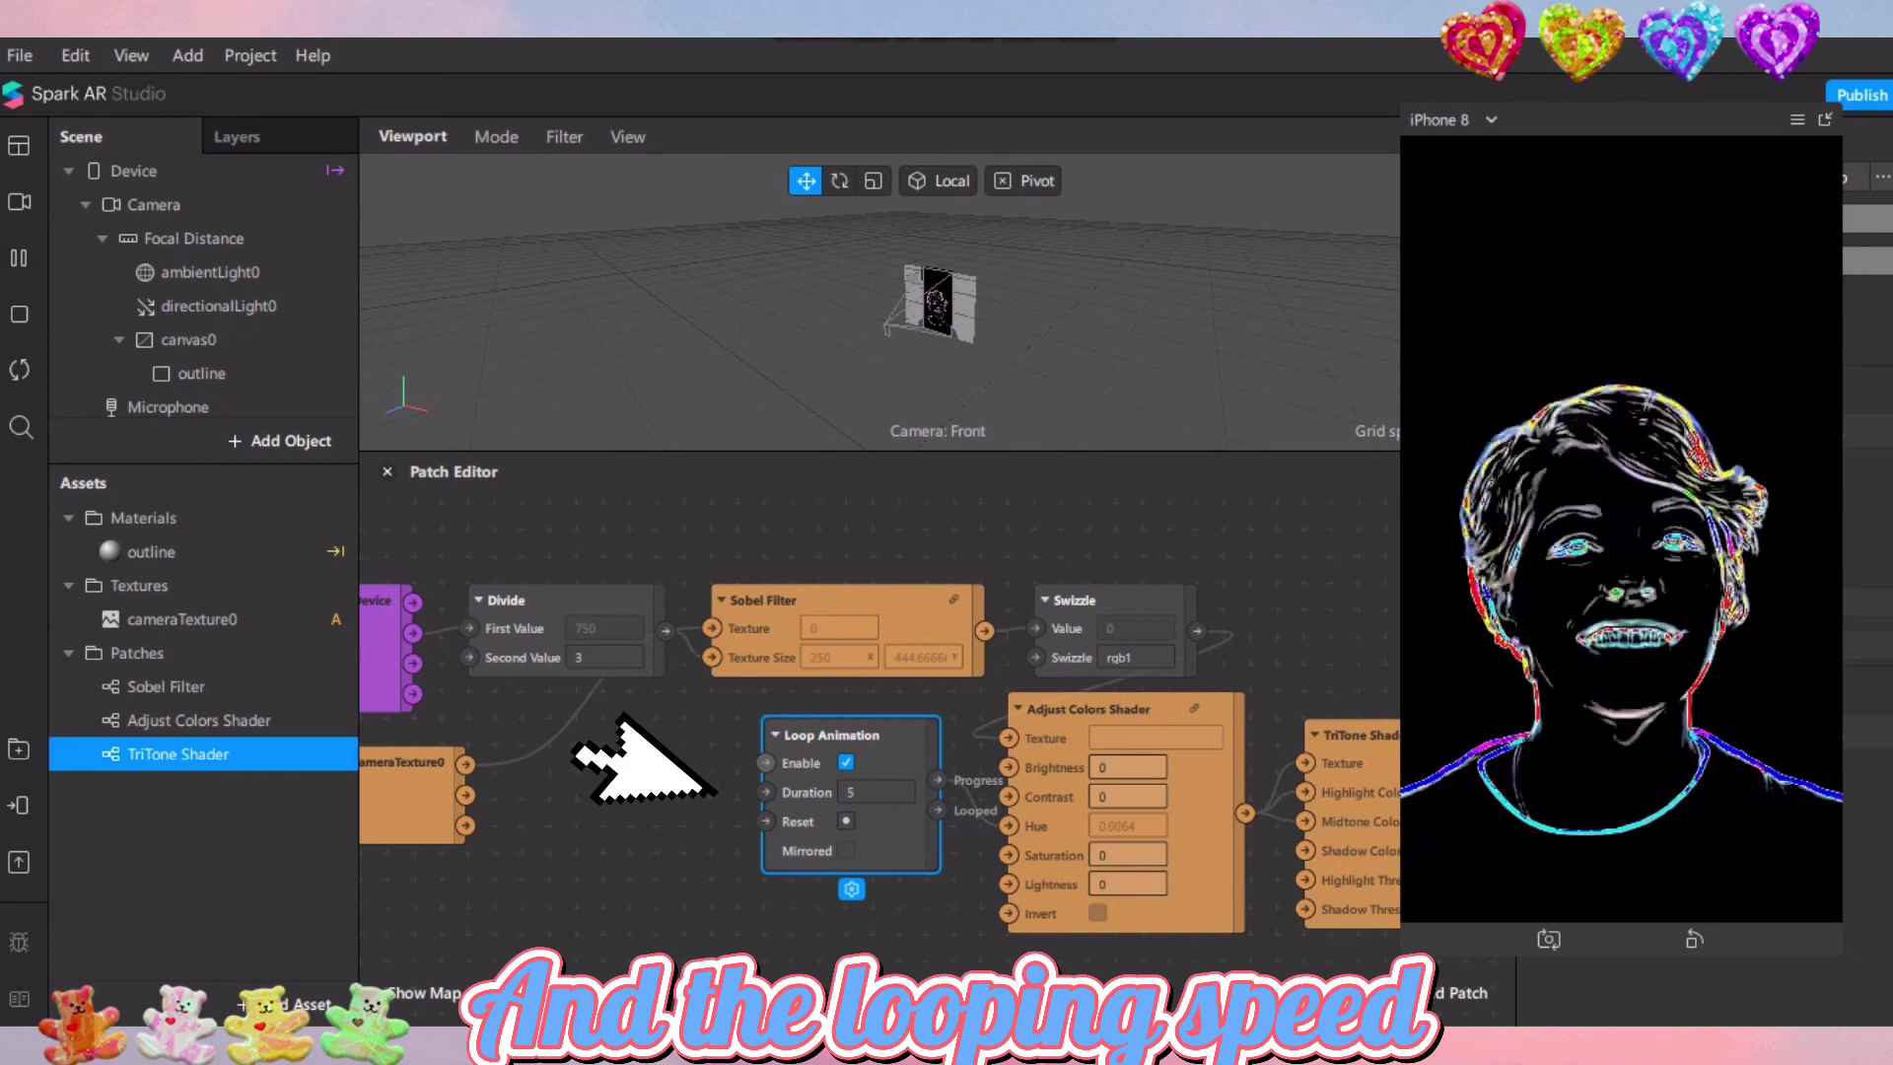
left_click(875, 792)
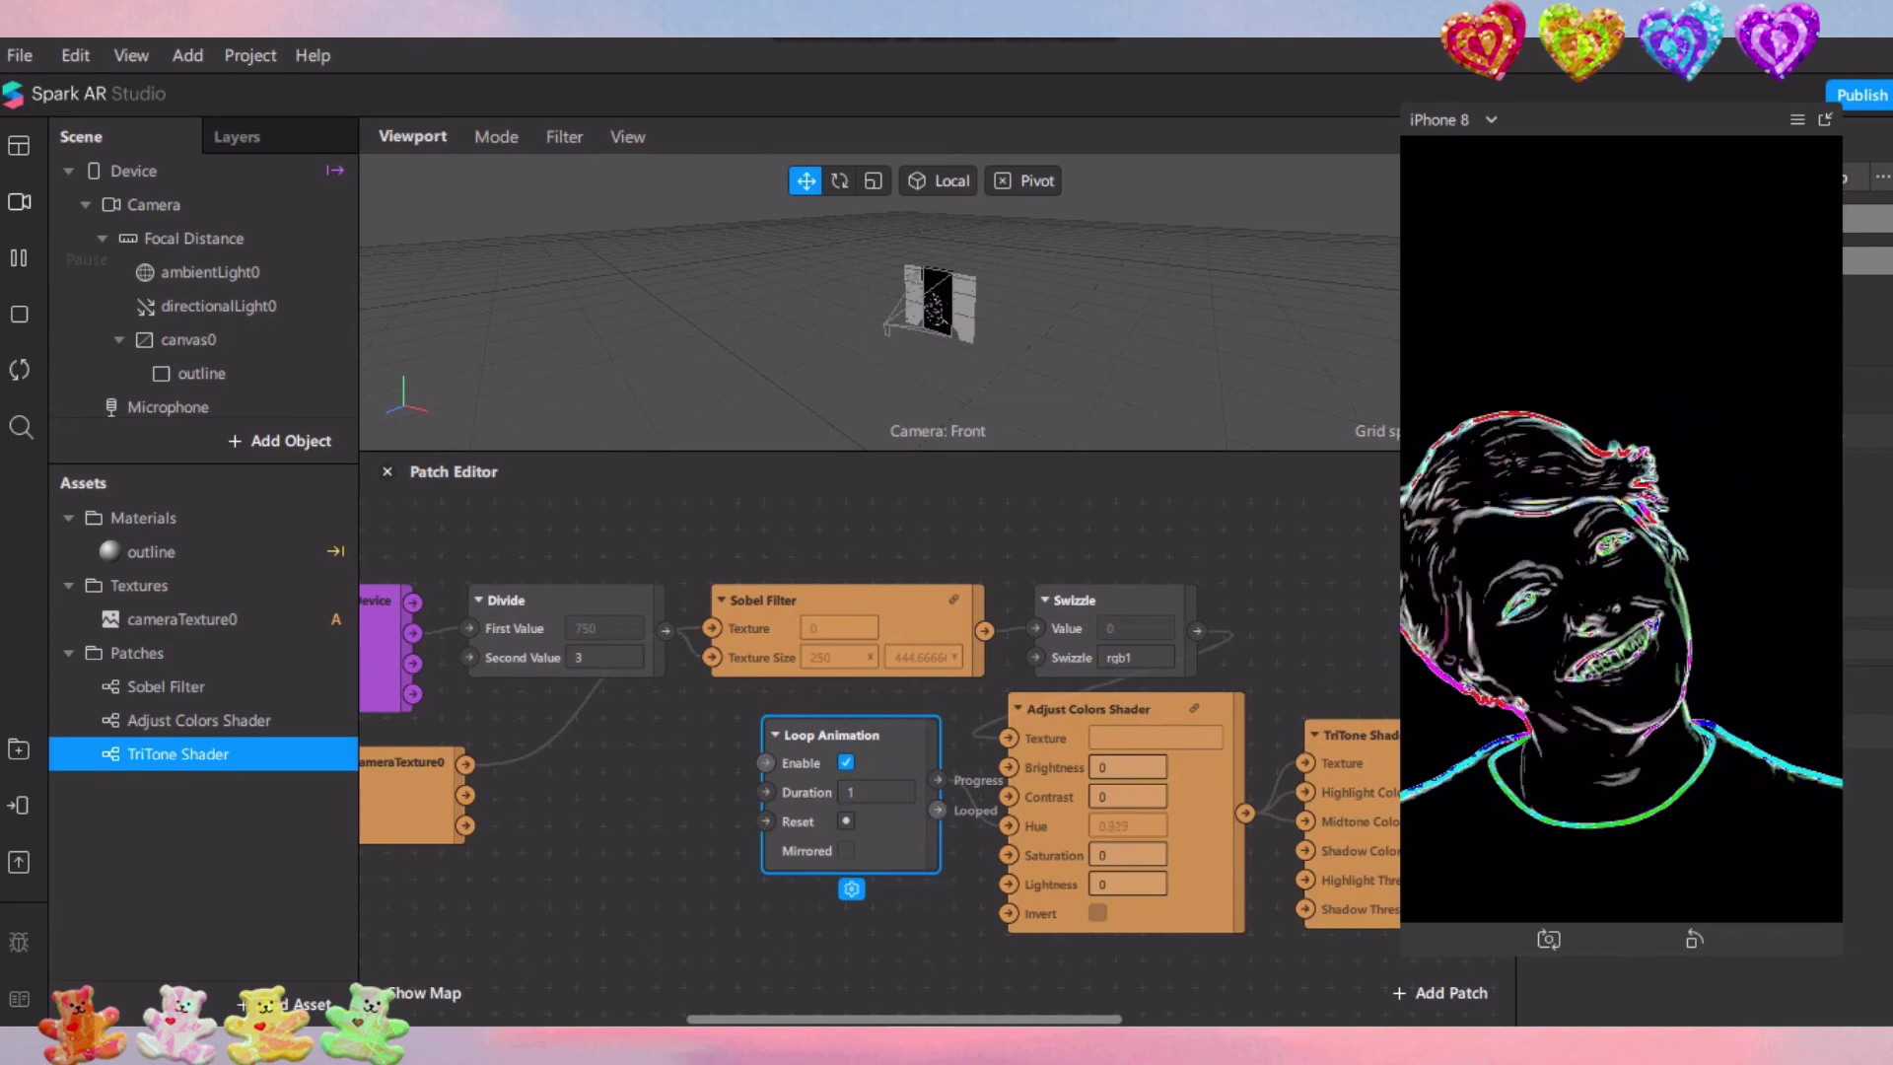
Switch the simulation video to the indoor room scene to examine the finished effect
left_click(19, 202)
left_click(247, 503)
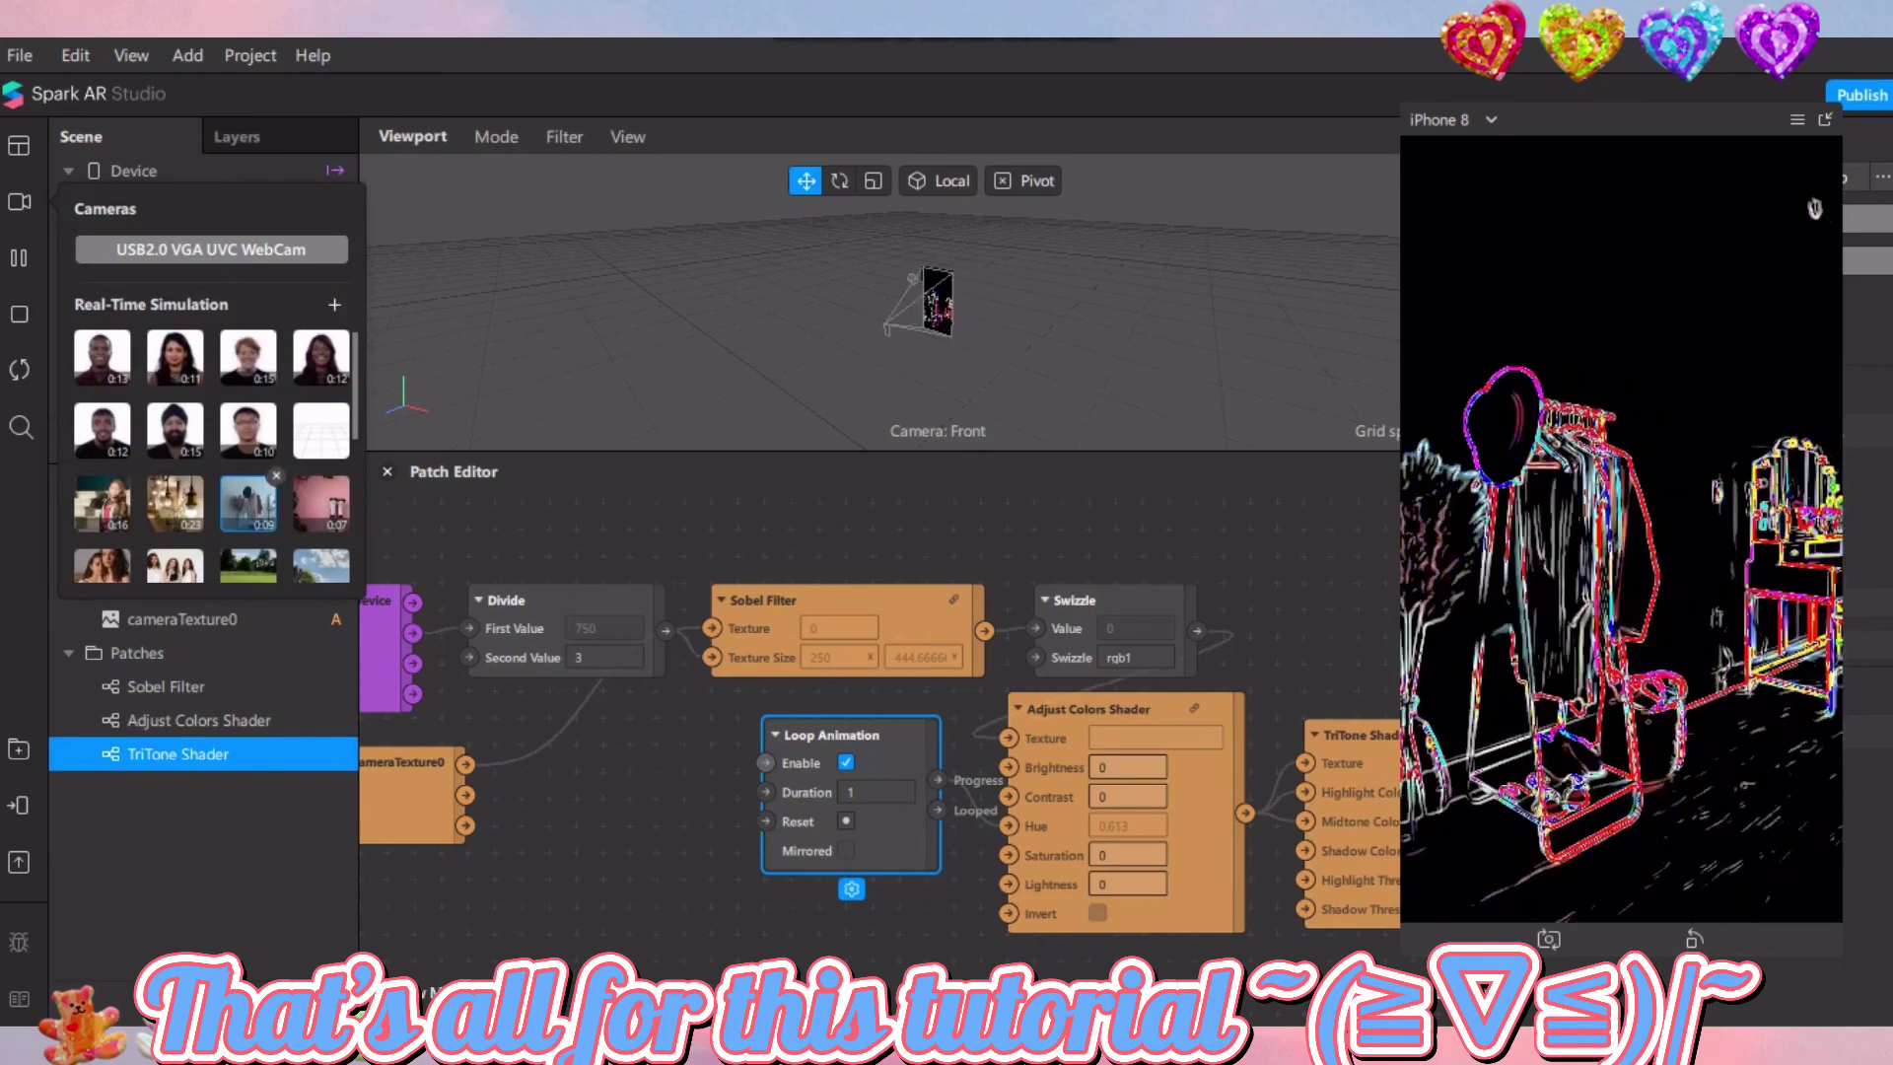